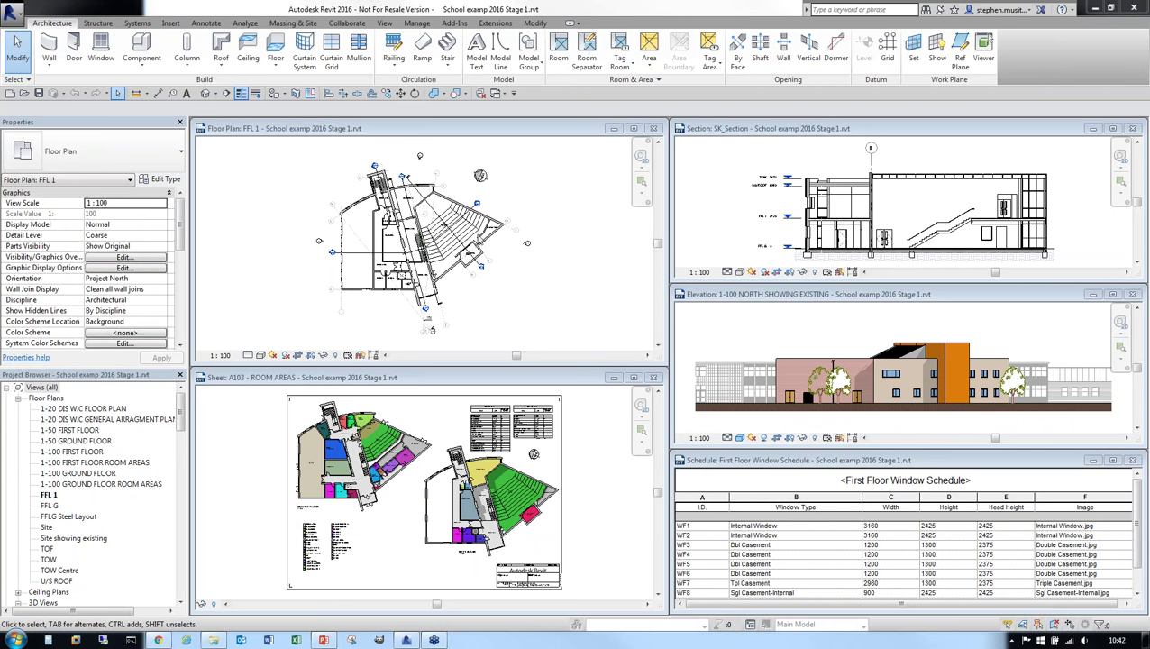
Step: Examine the FFL 1 floor plan and the ROOM AREAS sheet, including its room schedule and colour-coded plans
{"action": "left_click", "coordinate": [311, 149]}
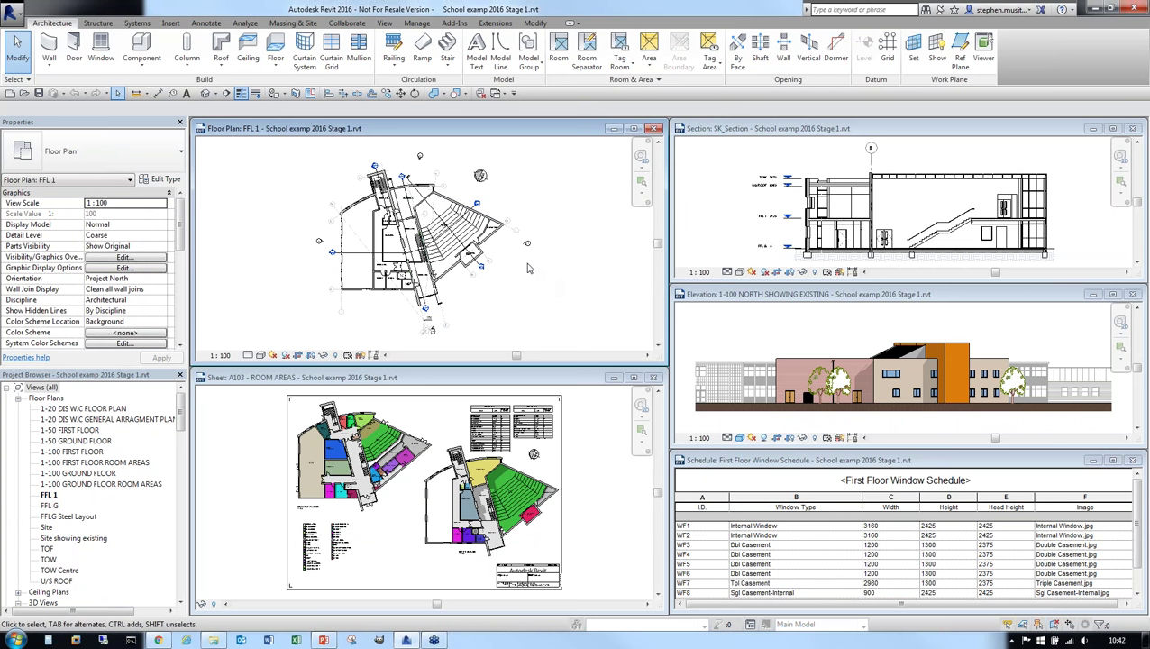
{"action": "left_click", "coordinate": [596, 417]}
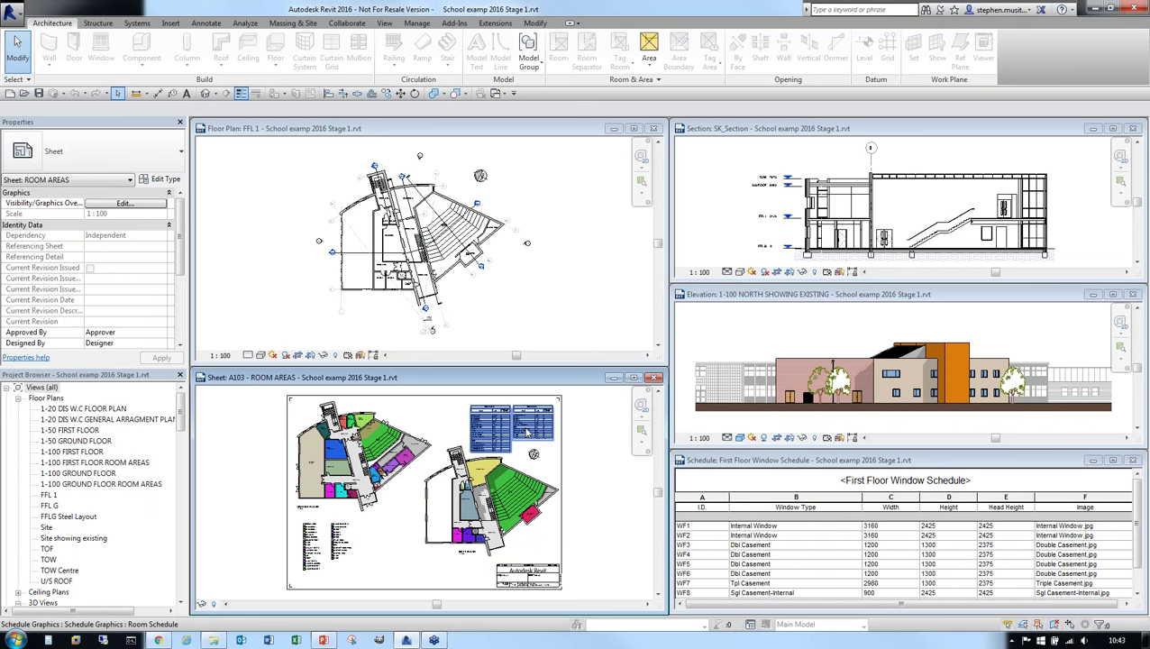
{"action": "scroll", "coordinate": [518, 432], "scroll_direction": "up", "scroll_amount": 5}
{"action": "scroll", "coordinate": [494, 443], "scroll_direction": "up", "scroll_amount": 2}
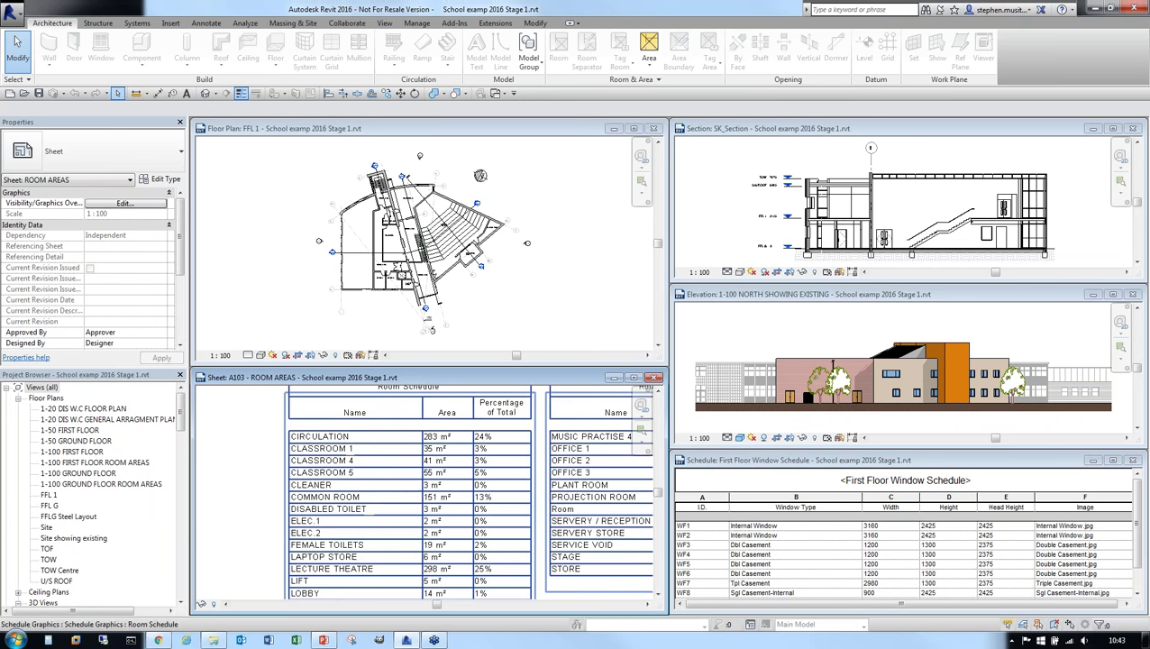
{"action": "scroll", "coordinate": [466, 409], "scroll_direction": "down", "scroll_amount": 5}
{"action": "scroll", "coordinate": [466, 409], "scroll_direction": "down", "scroll_amount": 3}
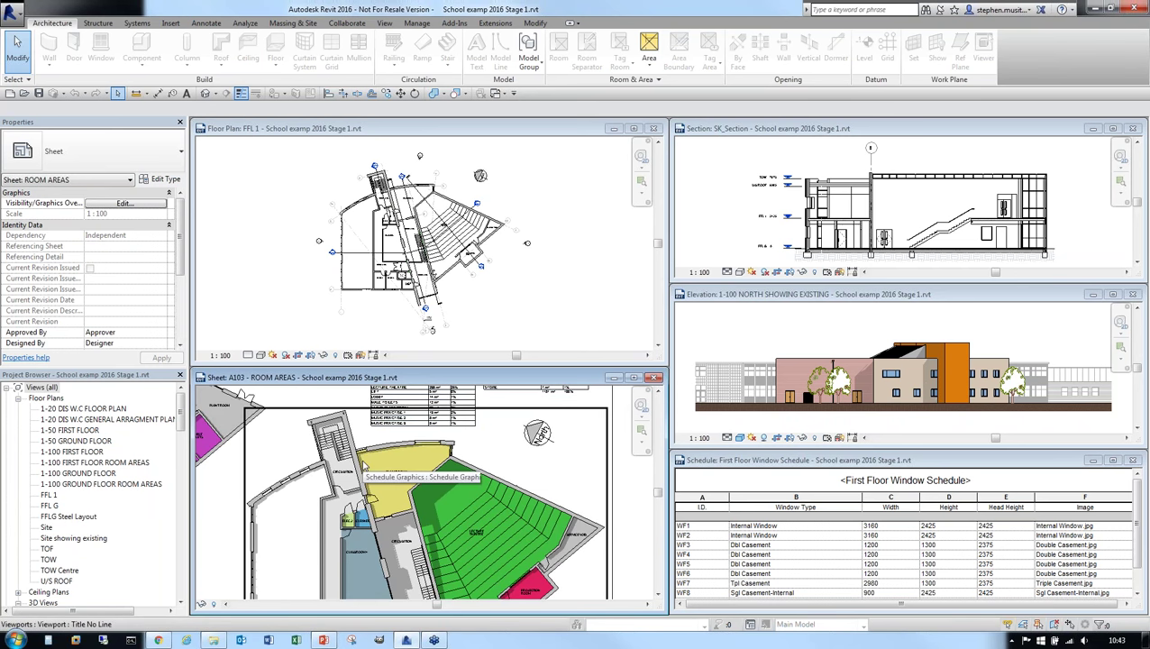
{"action": "scroll", "coordinate": [331, 470], "scroll_direction": "down", "scroll_amount": 4}
{"action": "scroll", "coordinate": [553, 497], "scroll_direction": "down", "scroll_amount": 3}
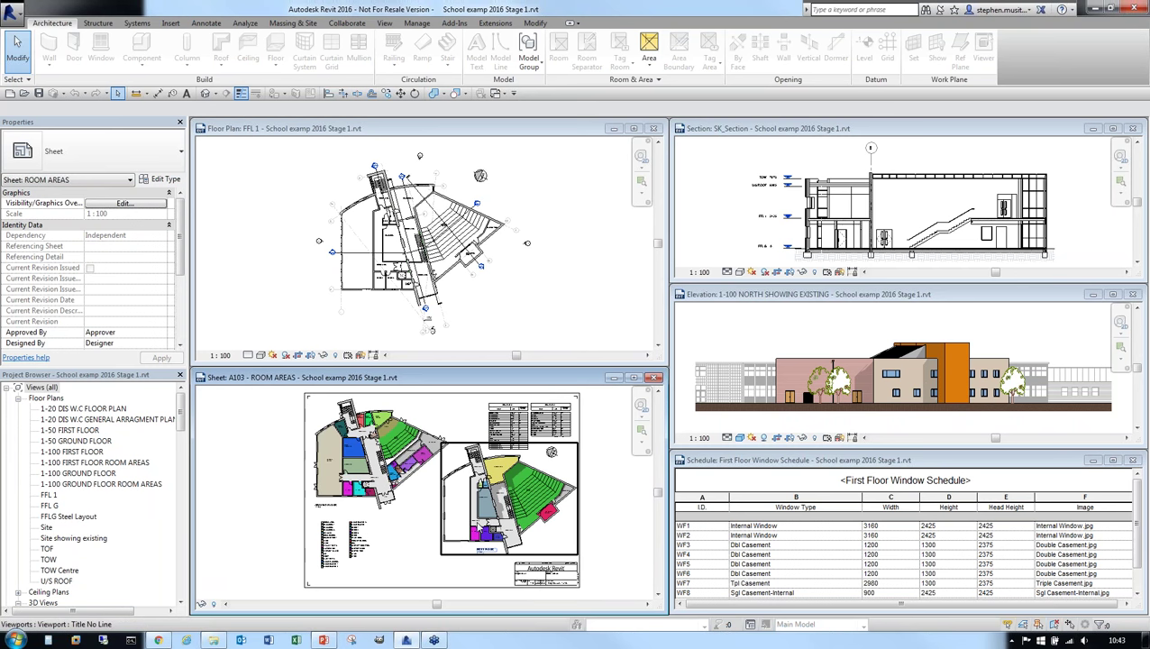
{"action": "scroll", "coordinate": [446, 530], "scroll_direction": "up", "scroll_amount": 1}
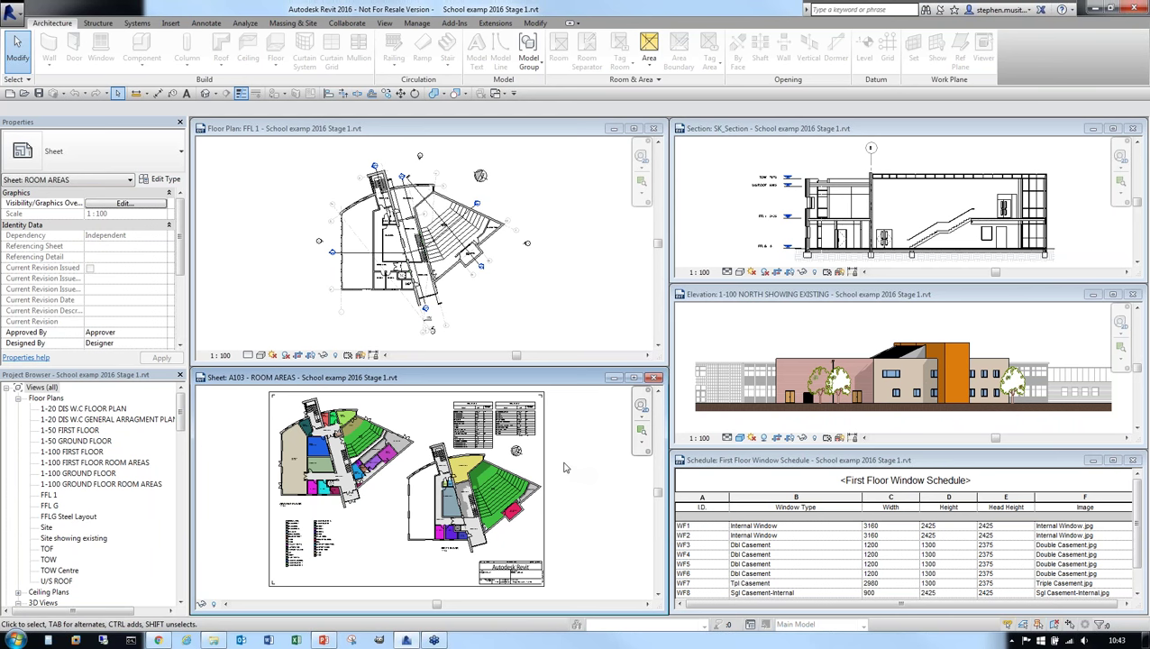
Step: Examine the level names and heights in SK_Section, from FFL G up to TOW
{"action": "left_click", "coordinate": [719, 196]}
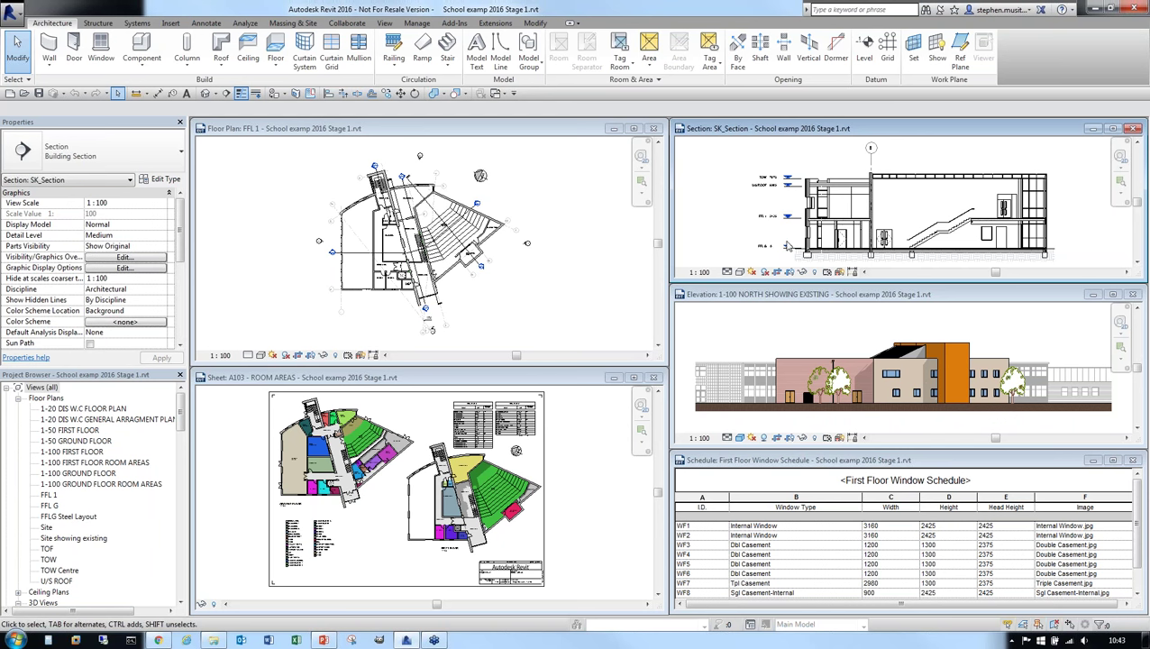
{"action": "scroll", "coordinate": [769, 255], "scroll_direction": "up", "scroll_amount": 5}
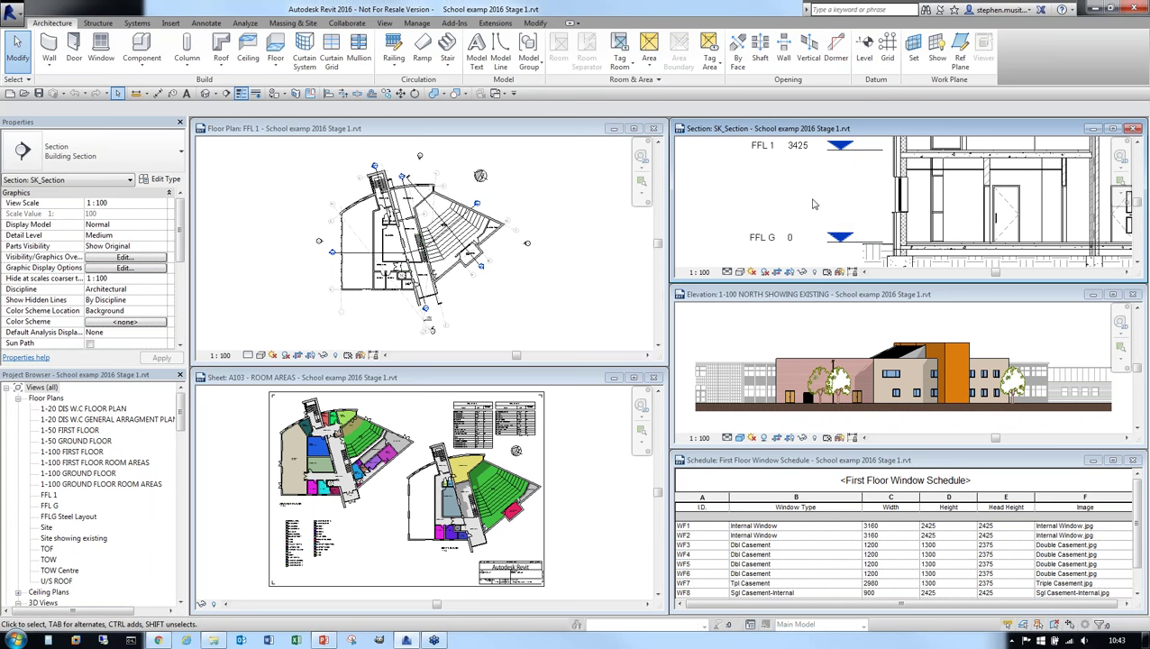
{"action": "scroll", "coordinate": [802, 210], "scroll_direction": "down", "scroll_amount": 2}
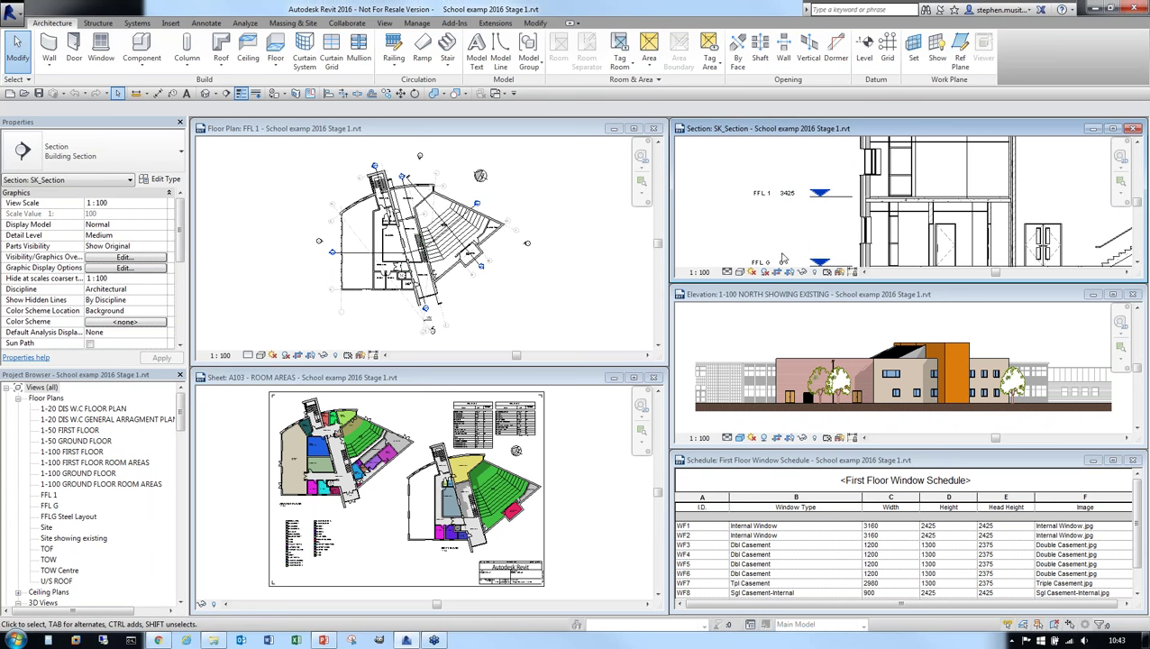
{"action": "scroll", "coordinate": [771, 200], "scroll_direction": "down", "scroll_amount": 2}
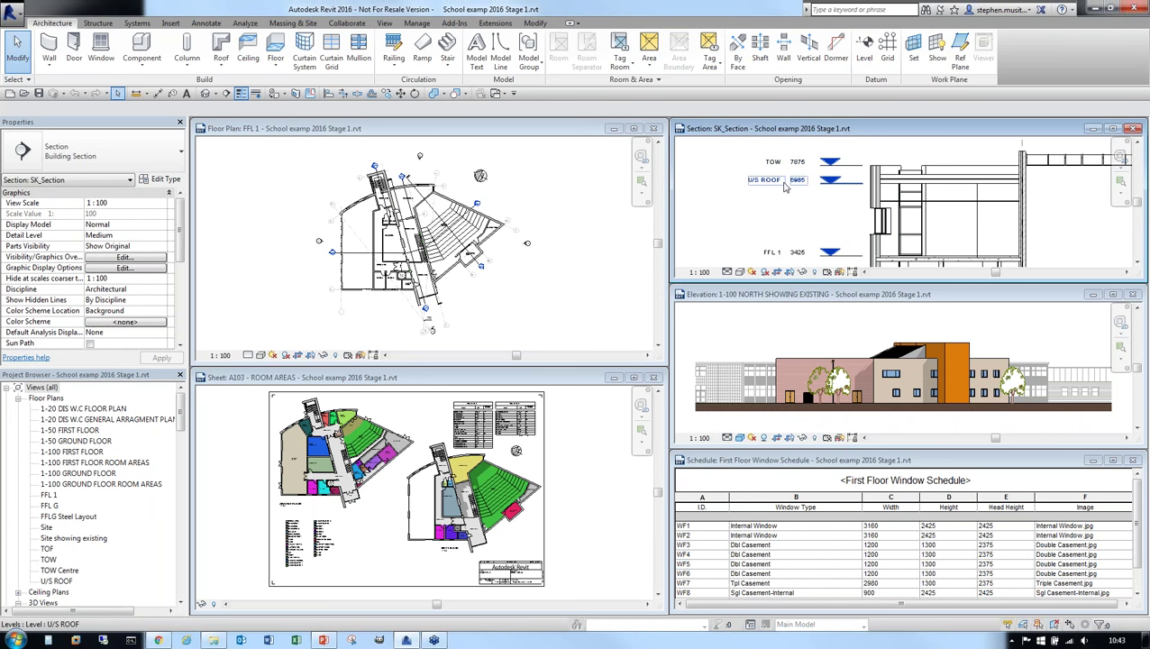
{"action": "scroll", "coordinate": [780, 175], "scroll_direction": "down", "scroll_amount": 2}
{"action": "scroll", "coordinate": [838, 216], "scroll_direction": "down", "scroll_amount": 1}
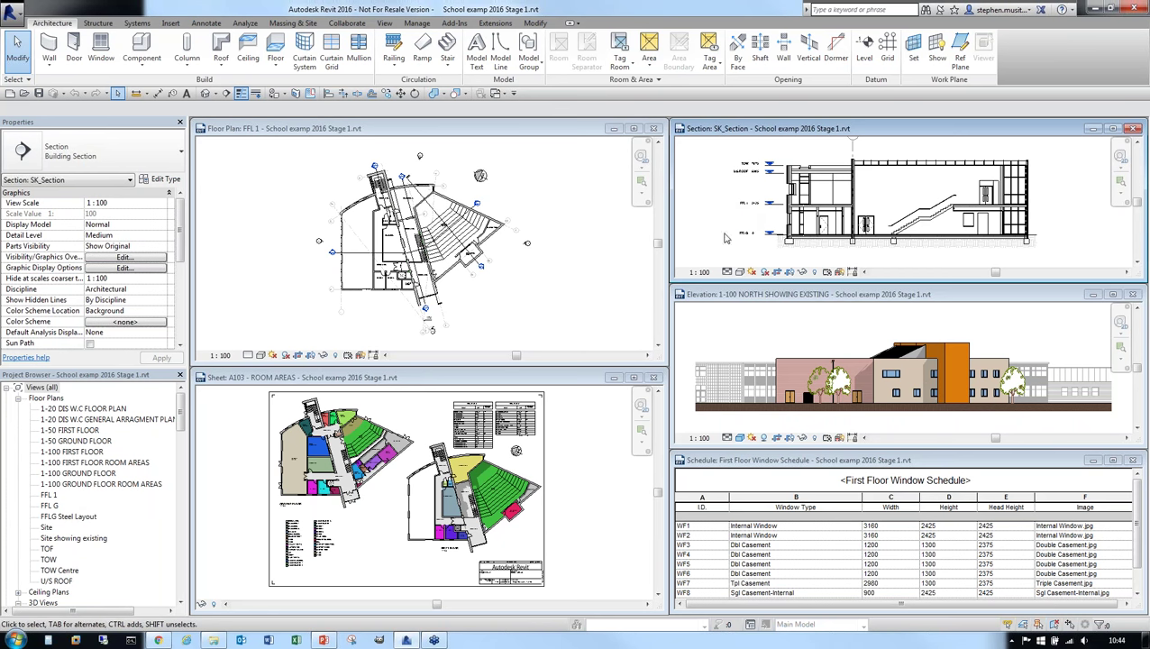
Step: Open the elevation value of level FFL 1 in SK_Section for editing
{"action": "scroll", "coordinate": [754, 220], "scroll_direction": "up", "scroll_amount": 2}
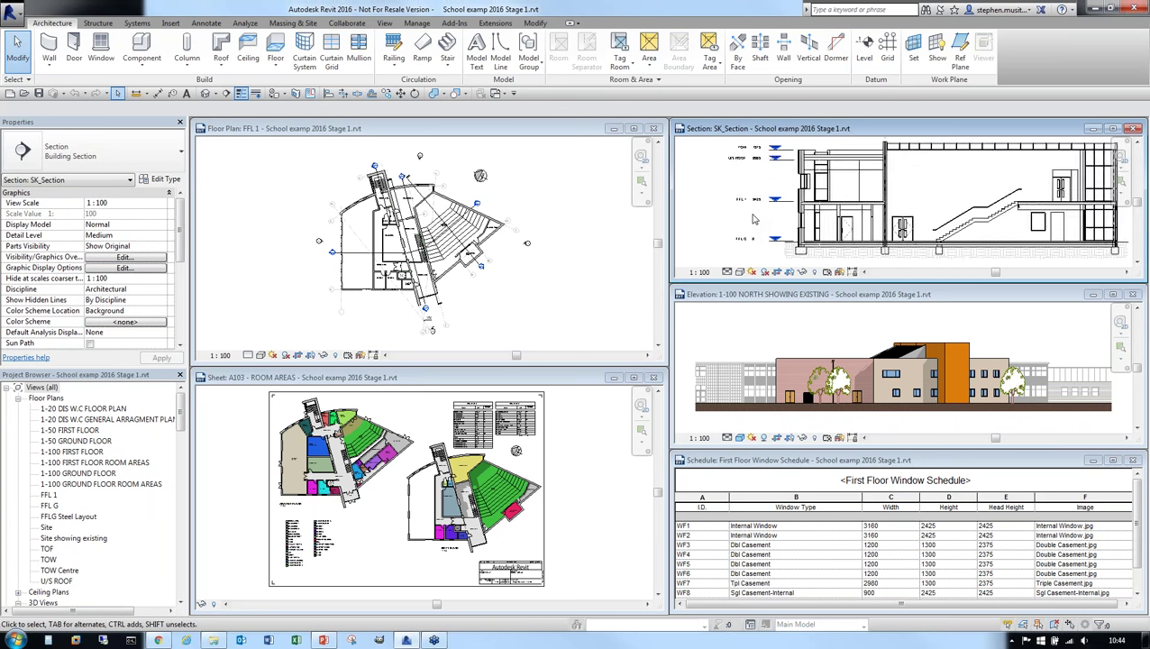
{"action": "scroll", "coordinate": [753, 216], "scroll_direction": "up", "scroll_amount": 4}
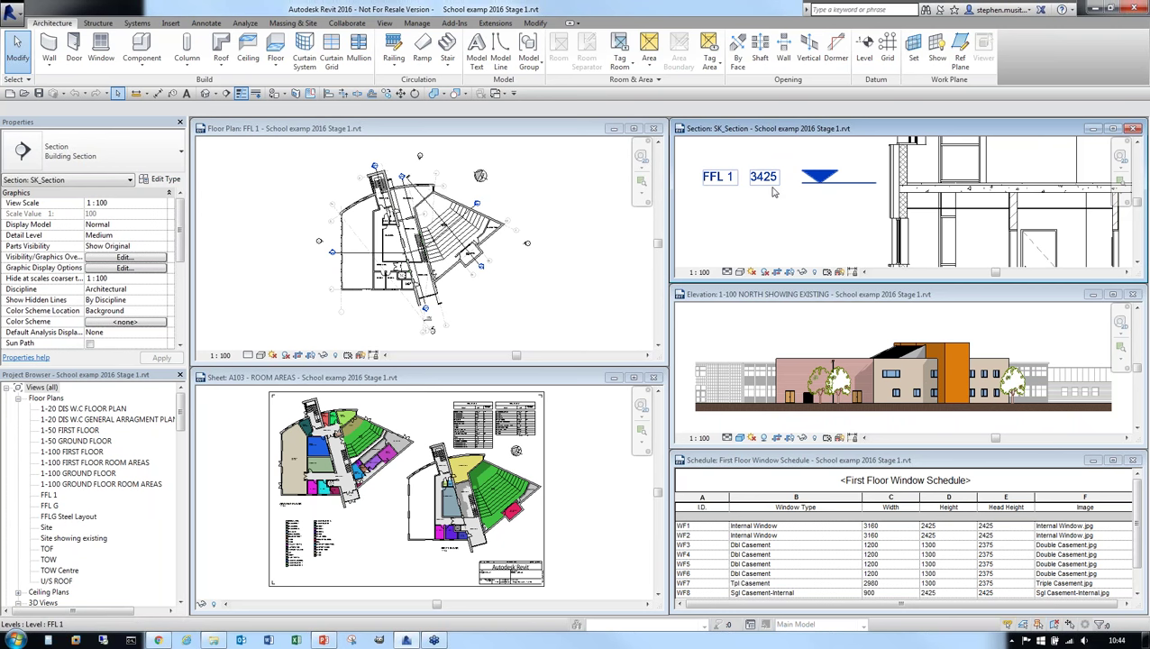
{"action": "middle_click_drag", "start_coordinate": [781, 227], "coordinate": [795, 237]}
{"action": "left_click", "coordinate": [777, 200]}
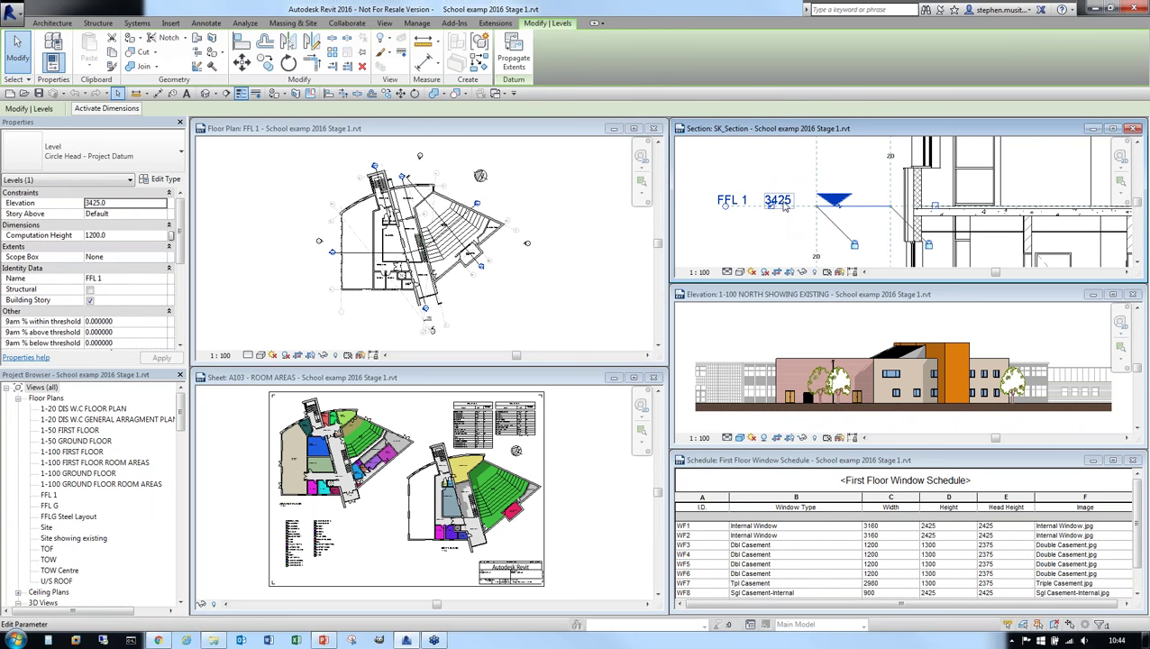
{"action": "left_click", "coordinate": [778, 200]}
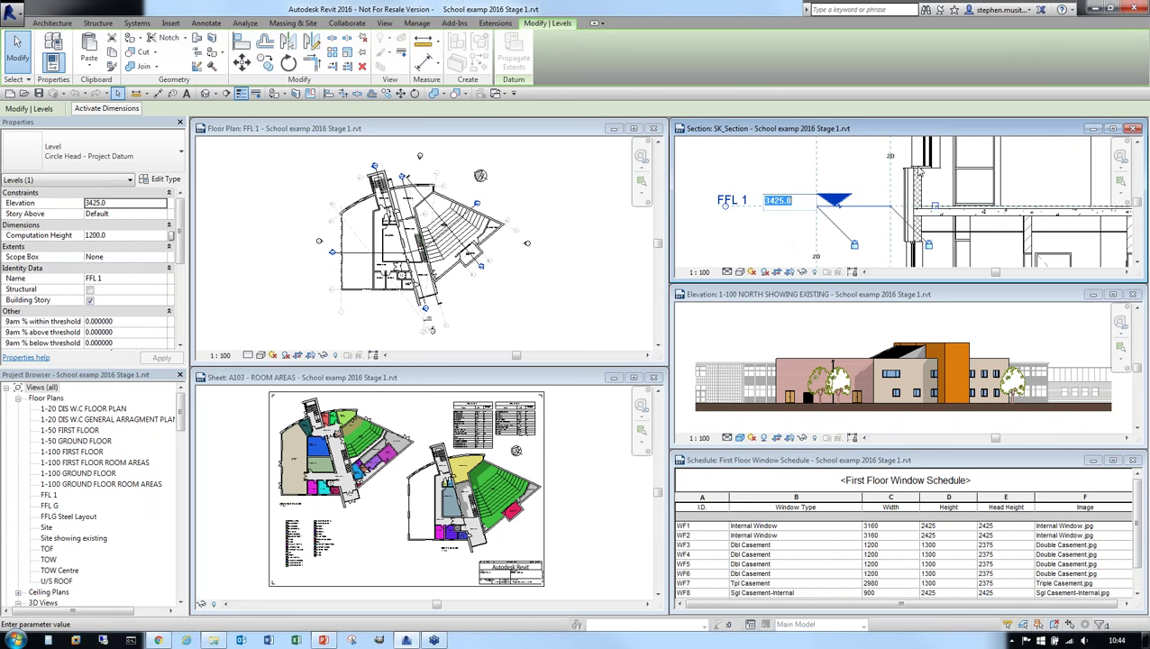
{"action": "key", "text": "Return"}
{"action": "left_click", "coordinate": [794, 170]}
{"action": "scroll", "coordinate": [785, 178], "scroll_direction": "down", "scroll_amount": 3}
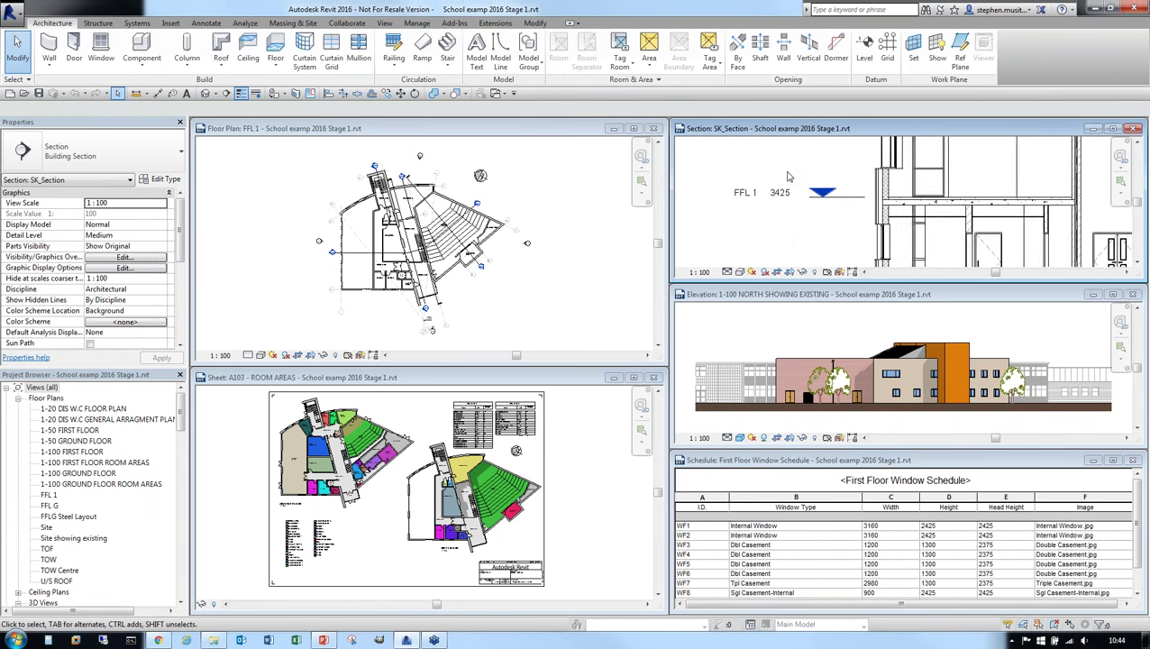
{"action": "scroll", "coordinate": [775, 185], "scroll_direction": "down", "scroll_amount": 4}
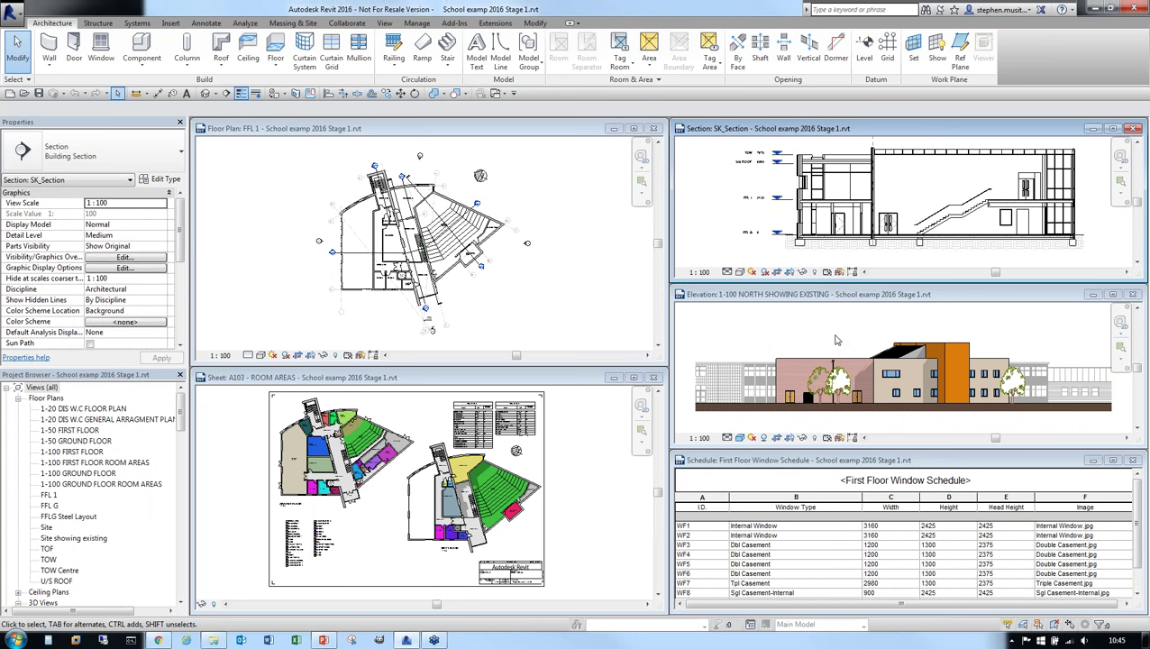
Step: Examine the trees, wall finishes and windows in the 1-100 NORTH SHOWING EXISTING elevation
{"action": "left_click", "coordinate": [838, 383]}
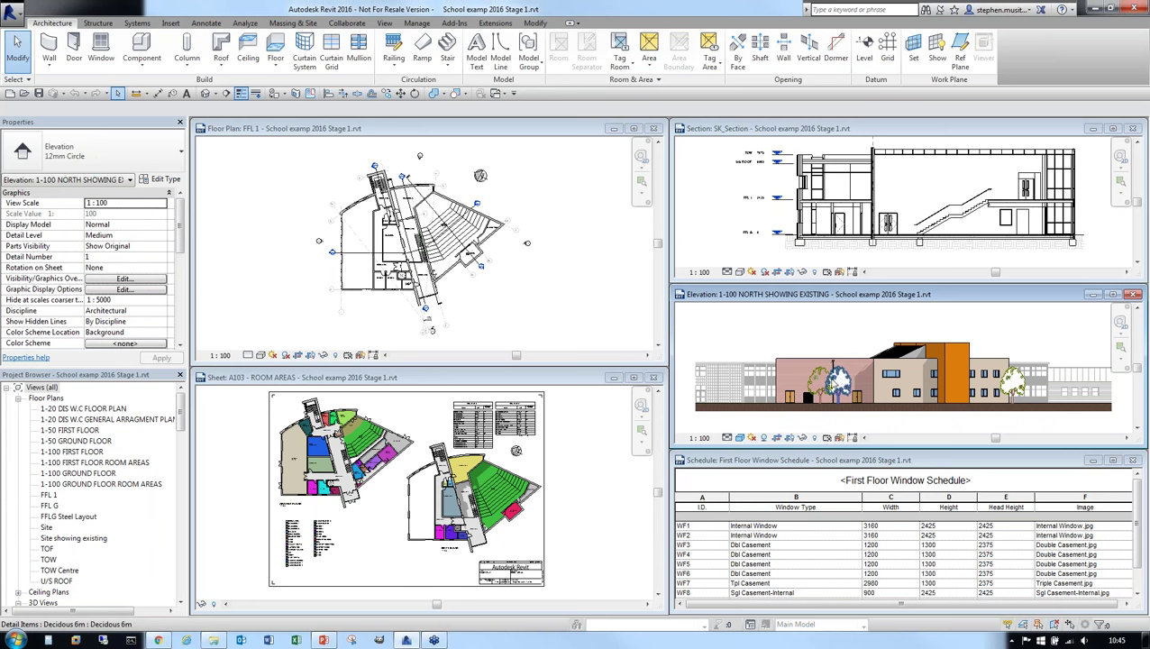
{"action": "scroll", "coordinate": [836, 383], "scroll_direction": "up", "scroll_amount": 5}
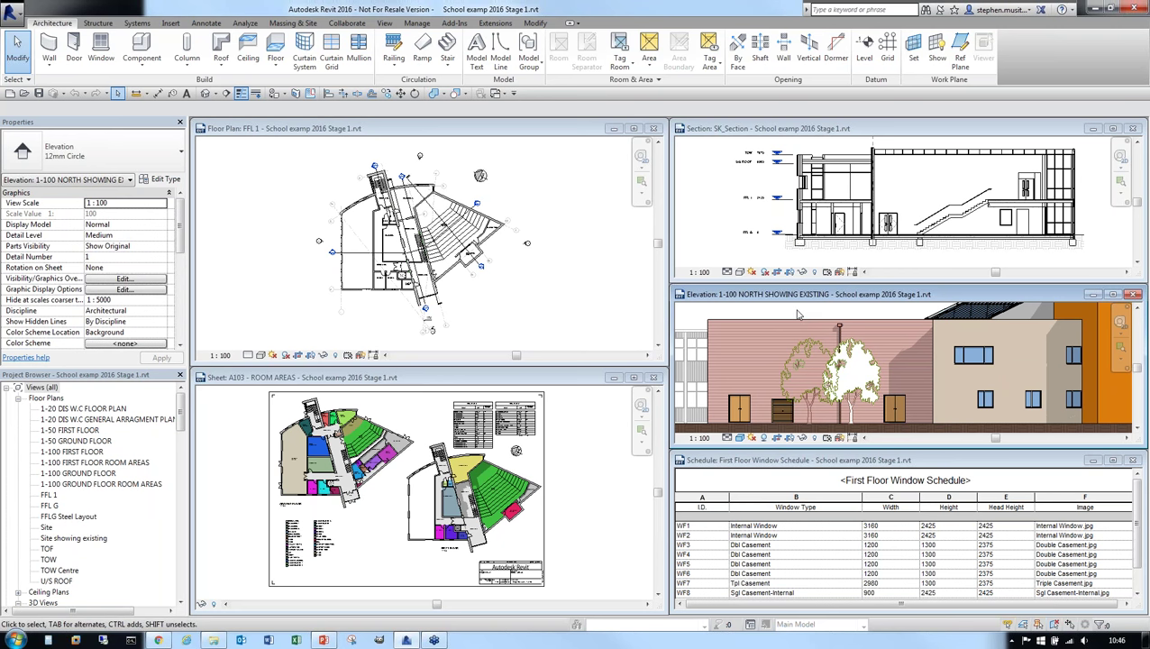
{"action": "scroll", "coordinate": [799, 317], "scroll_direction": "down", "scroll_amount": 4}
{"action": "middle_click_drag", "start_coordinate": [807, 358], "coordinate": [813, 342]}
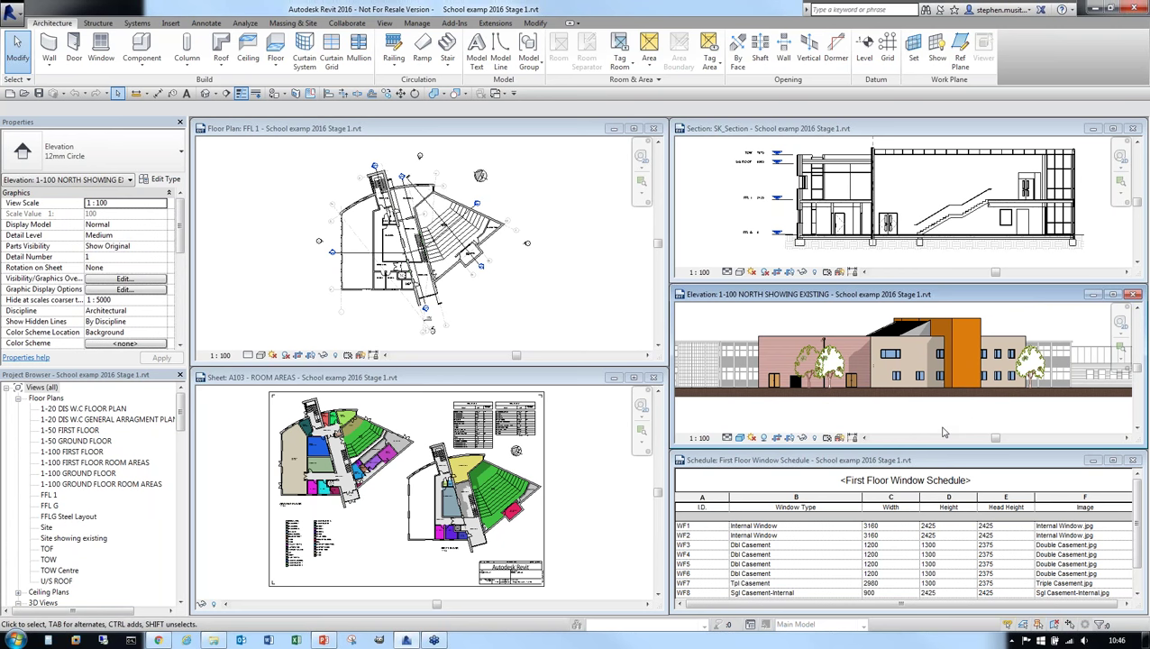
Step: Select triple casement window WF7 through the First Floor Window Schedule, delete it, and undo the deletion
{"action": "left_click", "coordinate": [963, 458]}
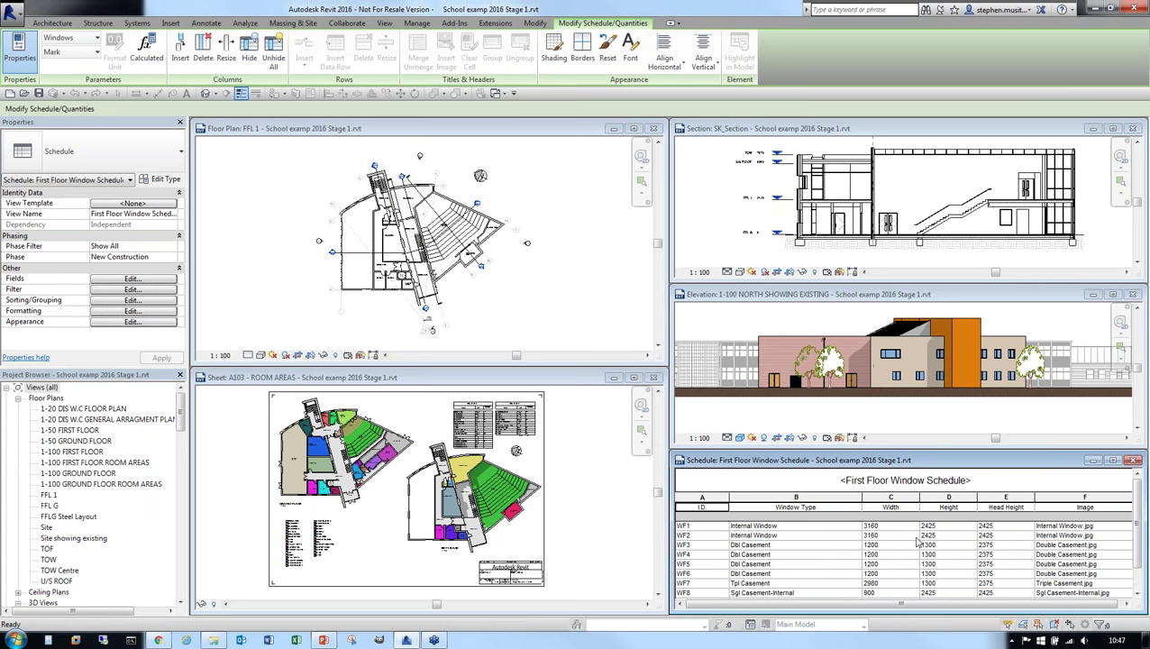
{"action": "scroll", "coordinate": [1132, 518], "scroll_direction": "down", "scroll_amount": 1}
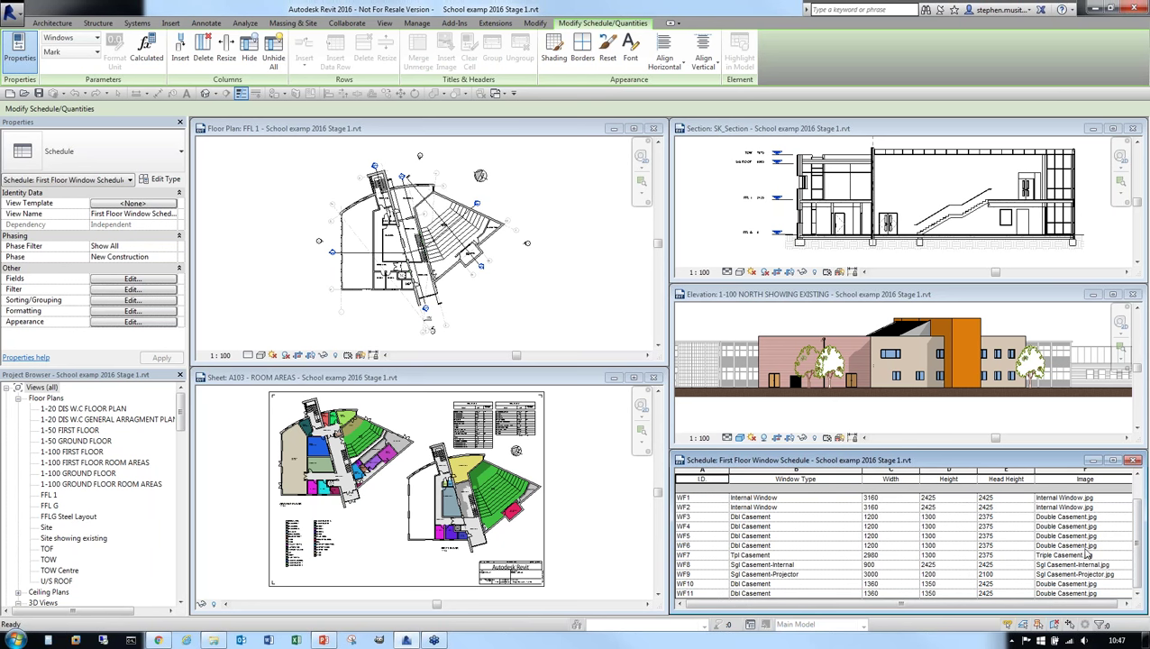
{"action": "left_click", "coordinate": [1135, 593]}
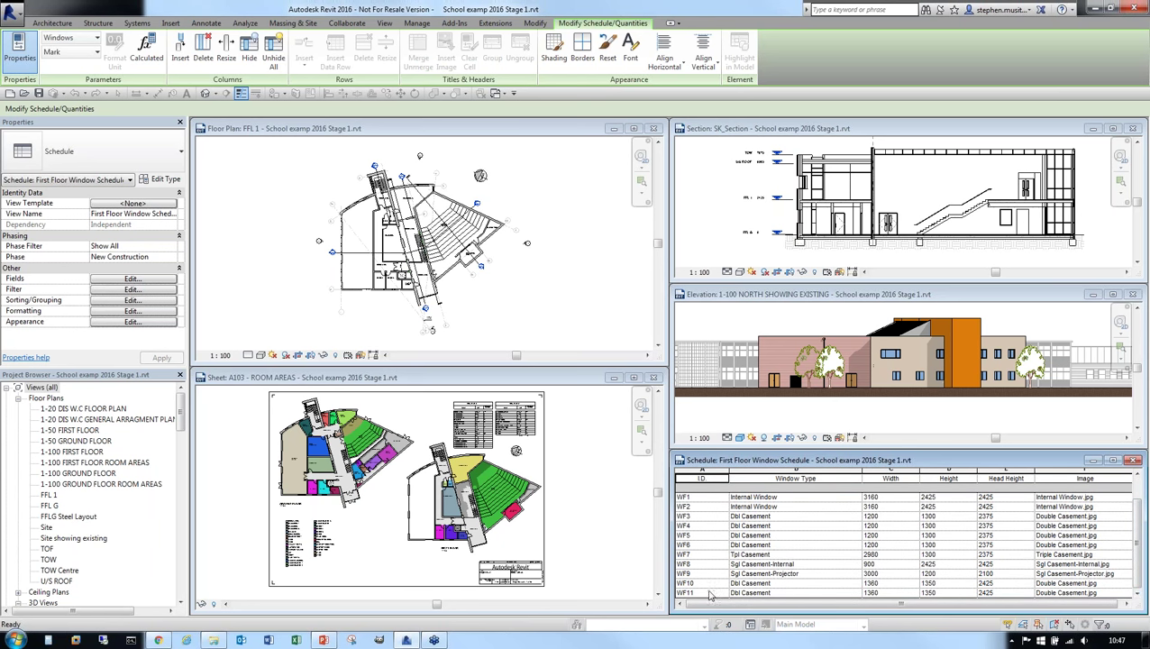
{"action": "left_click", "coordinate": [709, 554]}
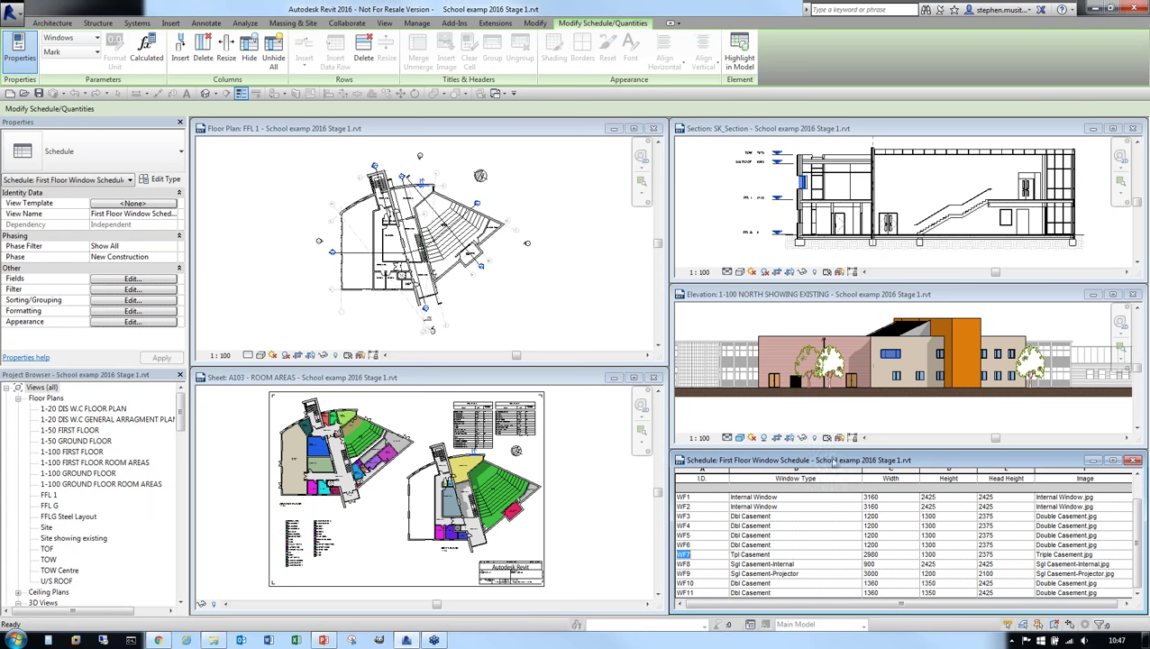
{"action": "left_click", "coordinate": [520, 134]}
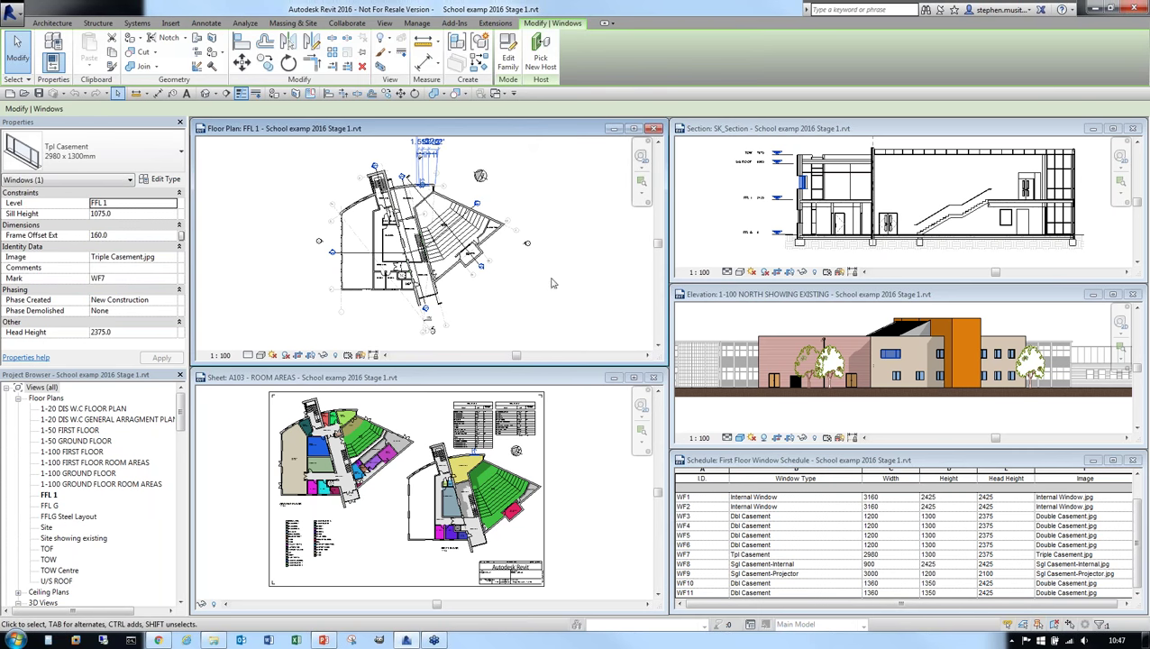
{"action": "scroll", "coordinate": [471, 260], "scroll_direction": "up", "scroll_amount": 4}
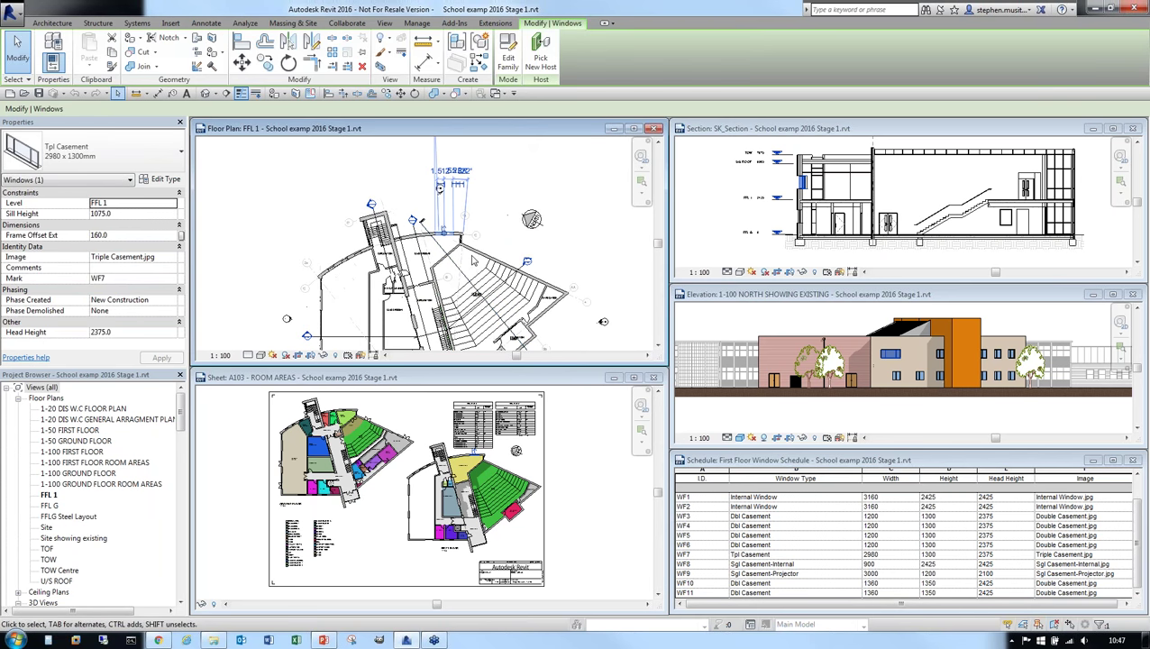
{"action": "scroll", "coordinate": [413, 216], "scroll_direction": "up", "scroll_amount": 1}
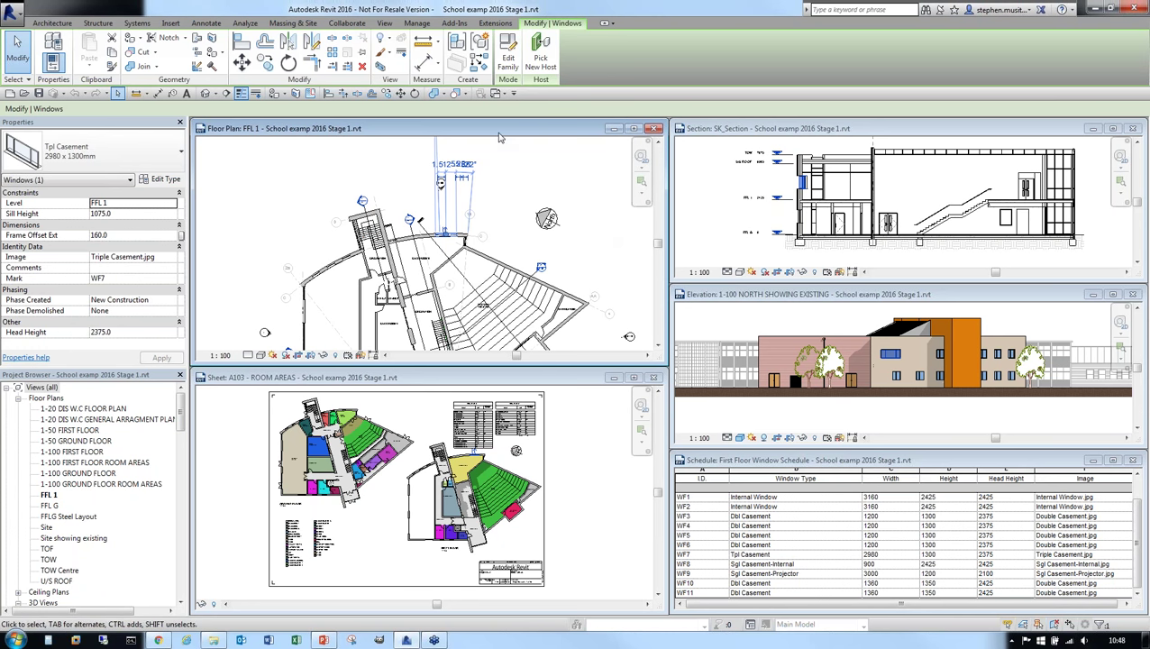
{"action": "left_click", "coordinate": [533, 187]}
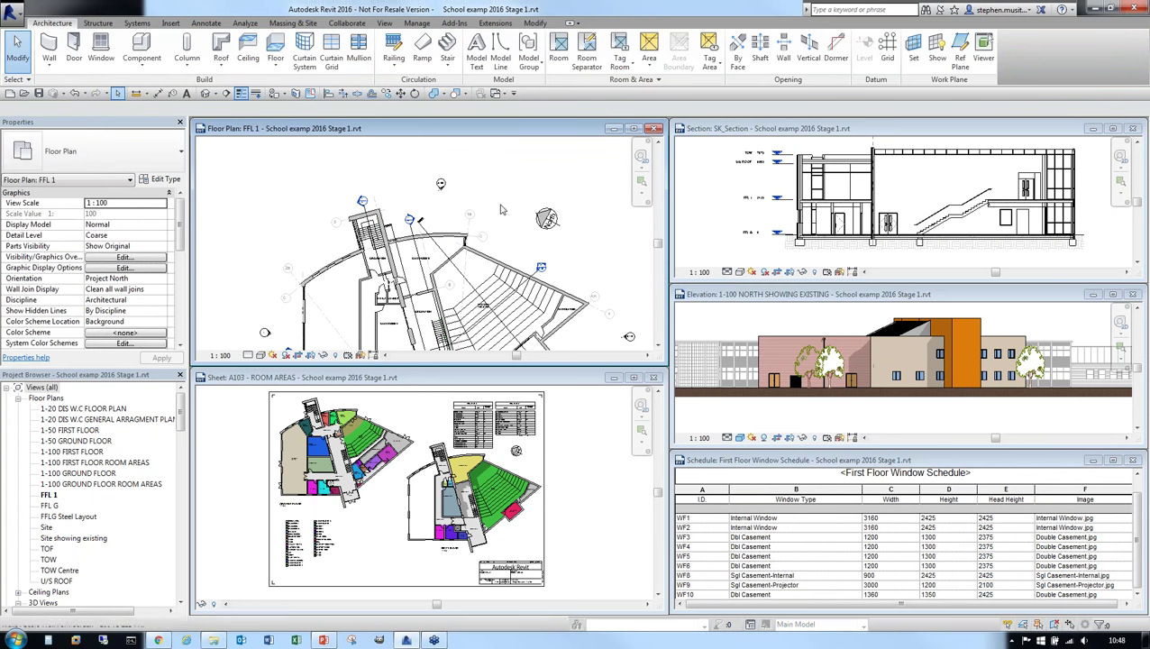
{"action": "key", "text": "z"}
{"action": "key", "text": "Escape"}
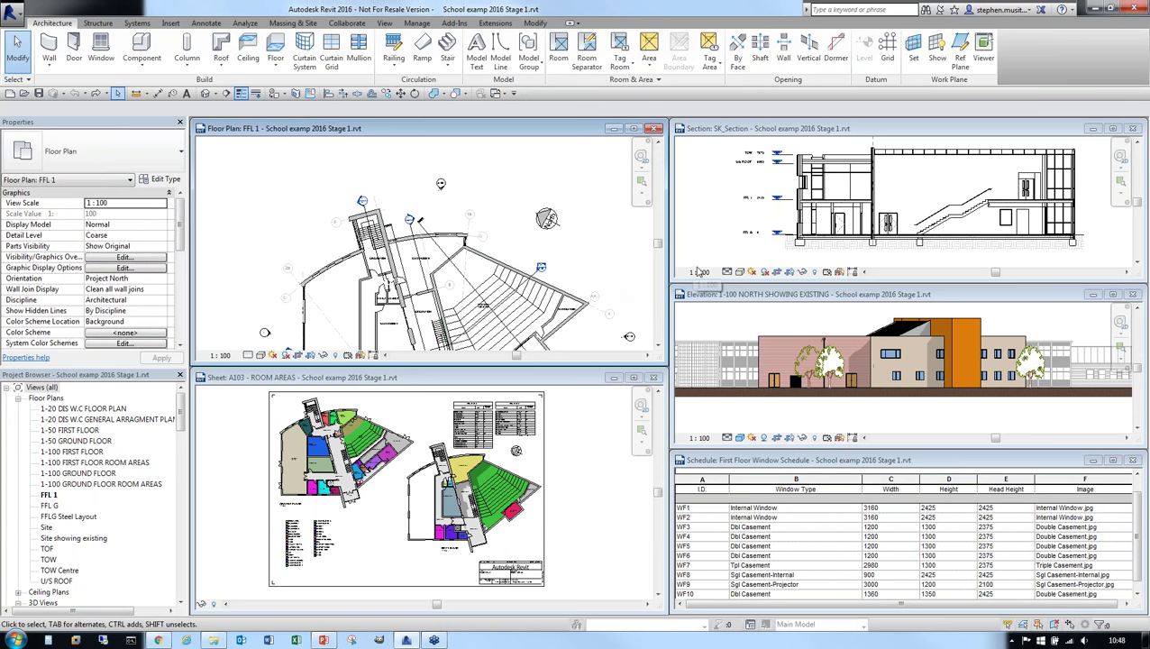
Step: Close the section, elevation and window schedule views, then tile the FFL 1 floor plan and ROOM AREAS sheet, fitting both to their windows
{"action": "left_click", "coordinate": [1134, 130]}
{"action": "left_click", "coordinate": [1133, 130]}
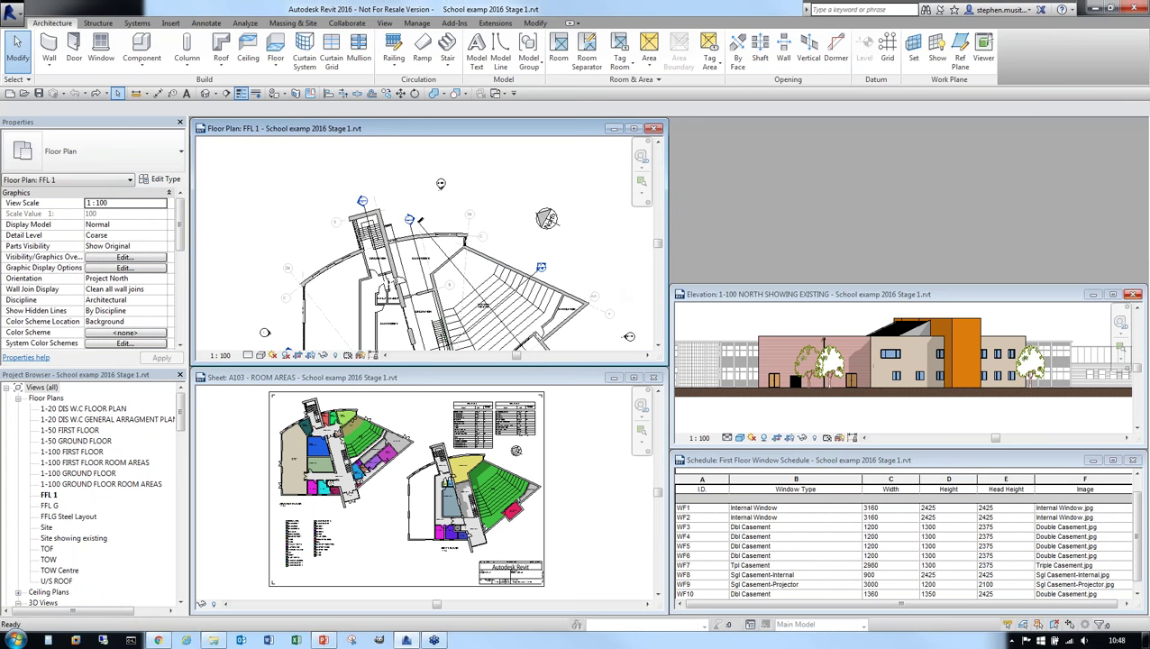
{"action": "left_click", "coordinate": [1132, 294]}
{"action": "left_click", "coordinate": [1134, 460]}
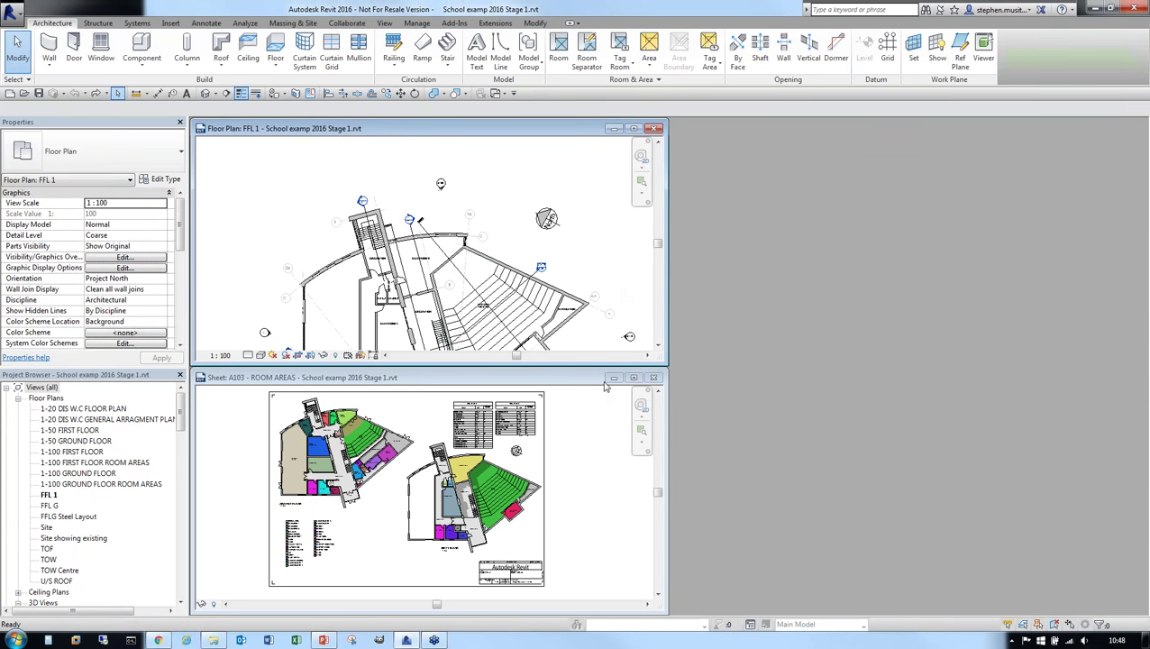
{"action": "key", "text": "w"}
{"action": "key", "text": "t"}
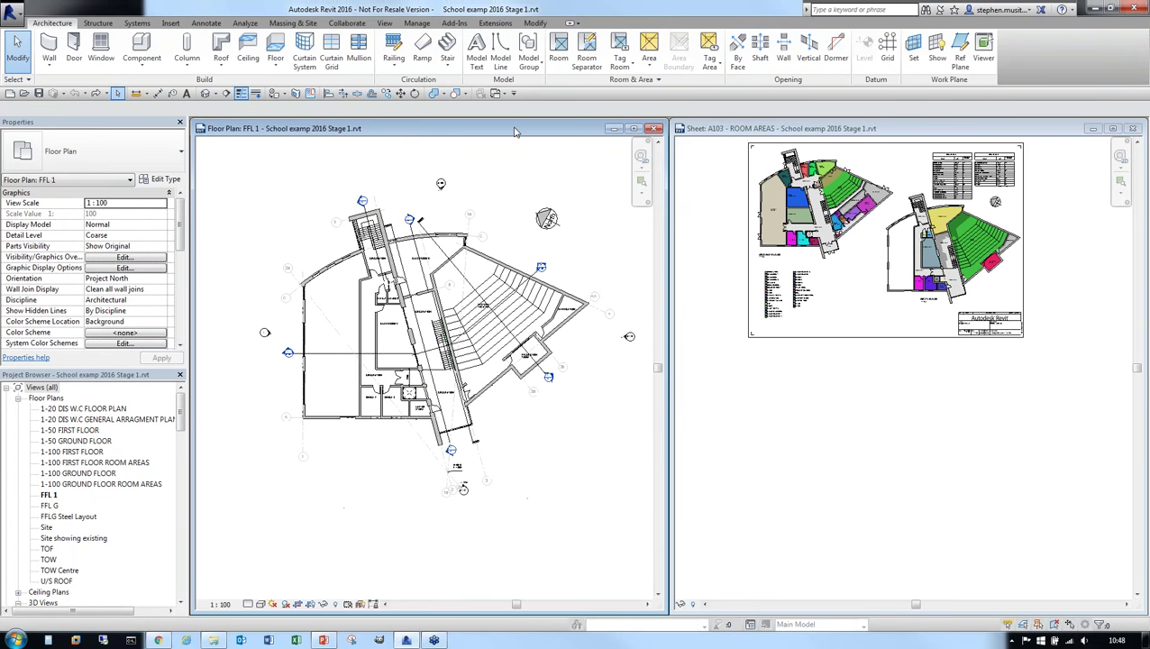
{"action": "key", "text": "z"}
{"action": "key", "text": "a"}
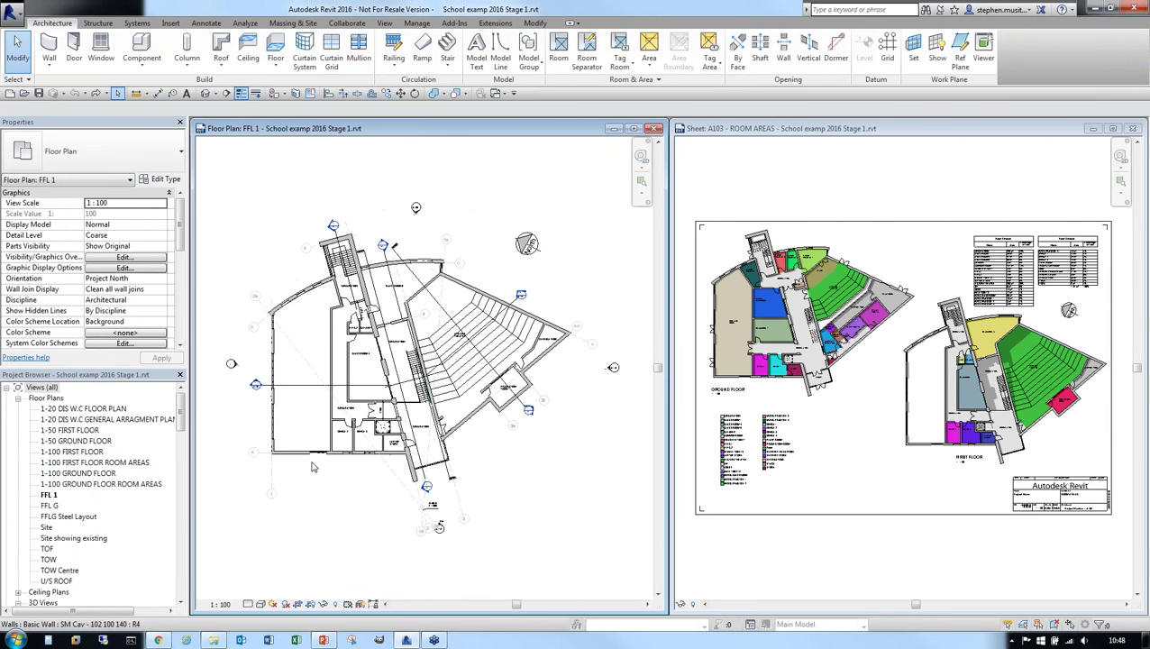
Step: Compare the unlabelled space beside Classroom 4 in the FFL 1 floor plan with the first floor plan on the ROOM AREAS sheet
{"action": "scroll", "coordinate": [263, 401], "scroll_direction": "up", "scroll_amount": 1}
{"action": "scroll", "coordinate": [274, 404], "scroll_direction": "up", "scroll_amount": 3}
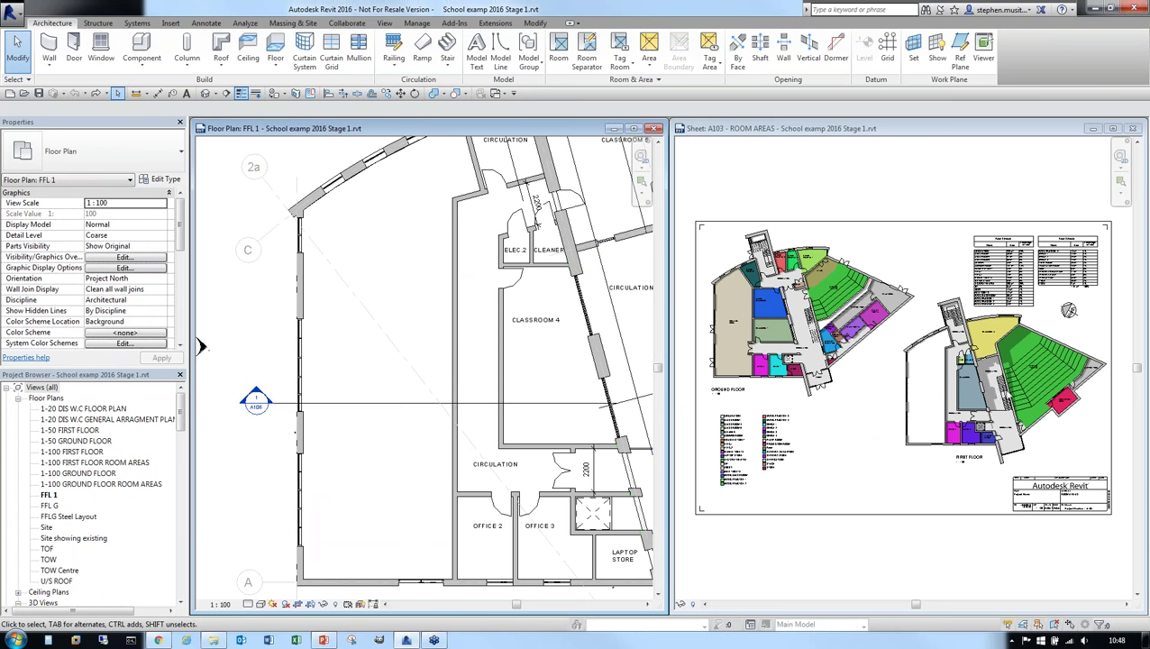
{"action": "left_click", "coordinate": [868, 388]}
{"action": "scroll", "coordinate": [902, 384], "scroll_direction": "up", "scroll_amount": 5}
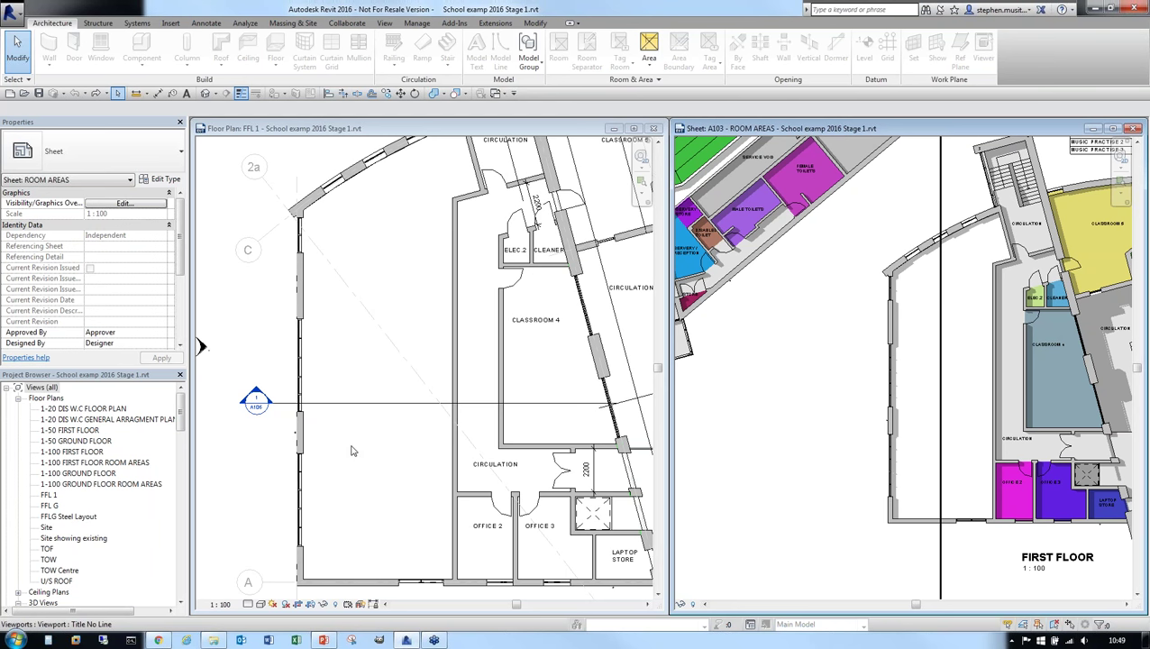
Step: Activate the FFL 1 floor plan and review the structural, systems and architectural tool sets
{"action": "left_click", "coordinate": [299, 129]}
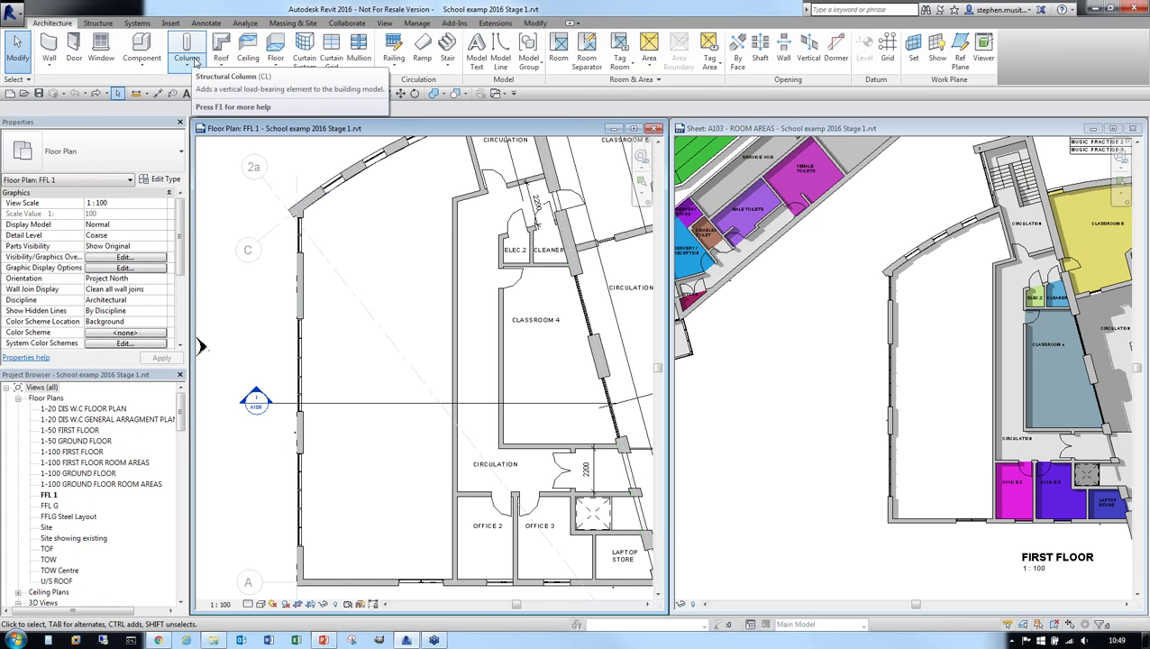
{"action": "left_click", "coordinate": [105, 27]}
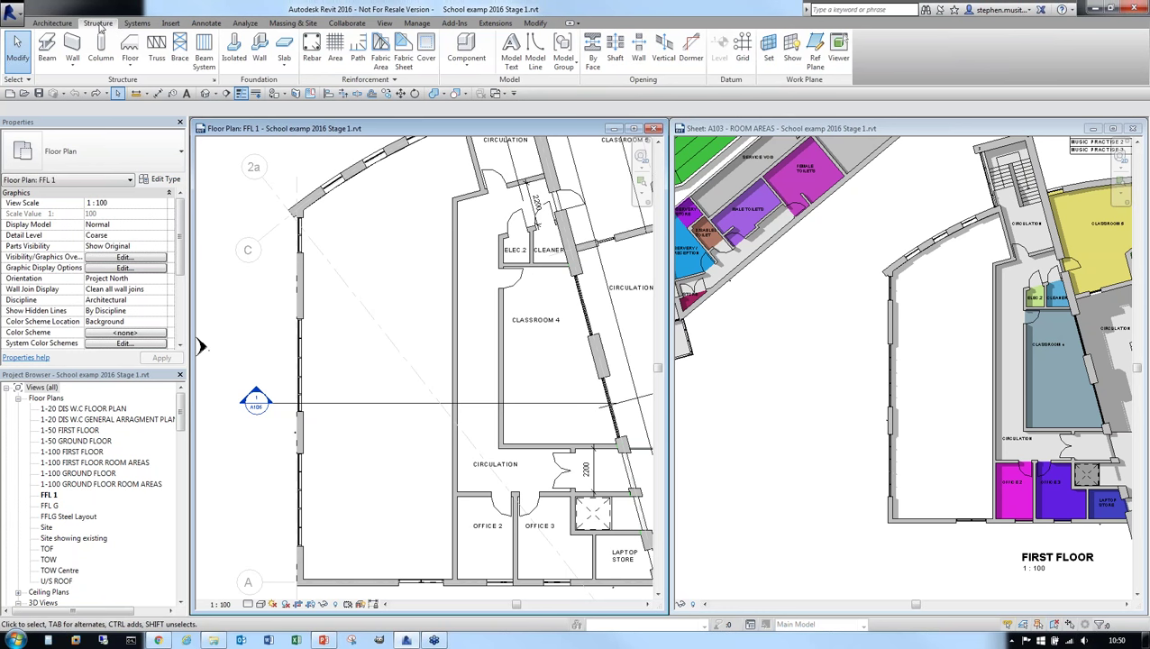
{"action": "left_click", "coordinate": [137, 23]}
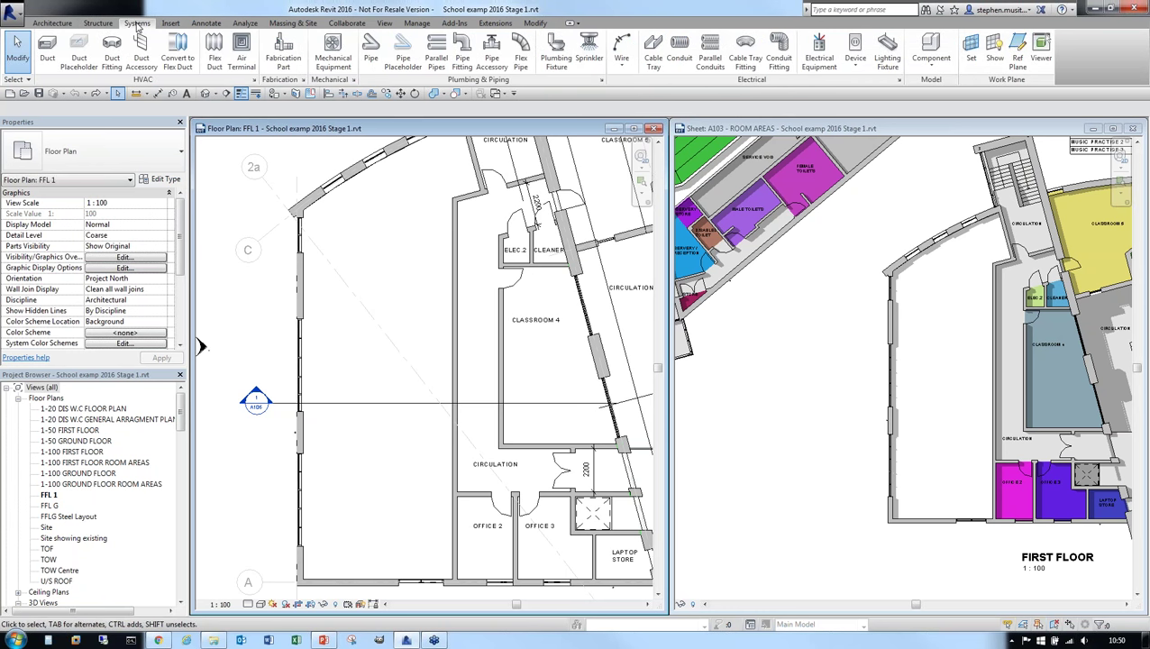
{"action": "left_click", "coordinate": [96, 24]}
{"action": "left_click", "coordinate": [137, 24]}
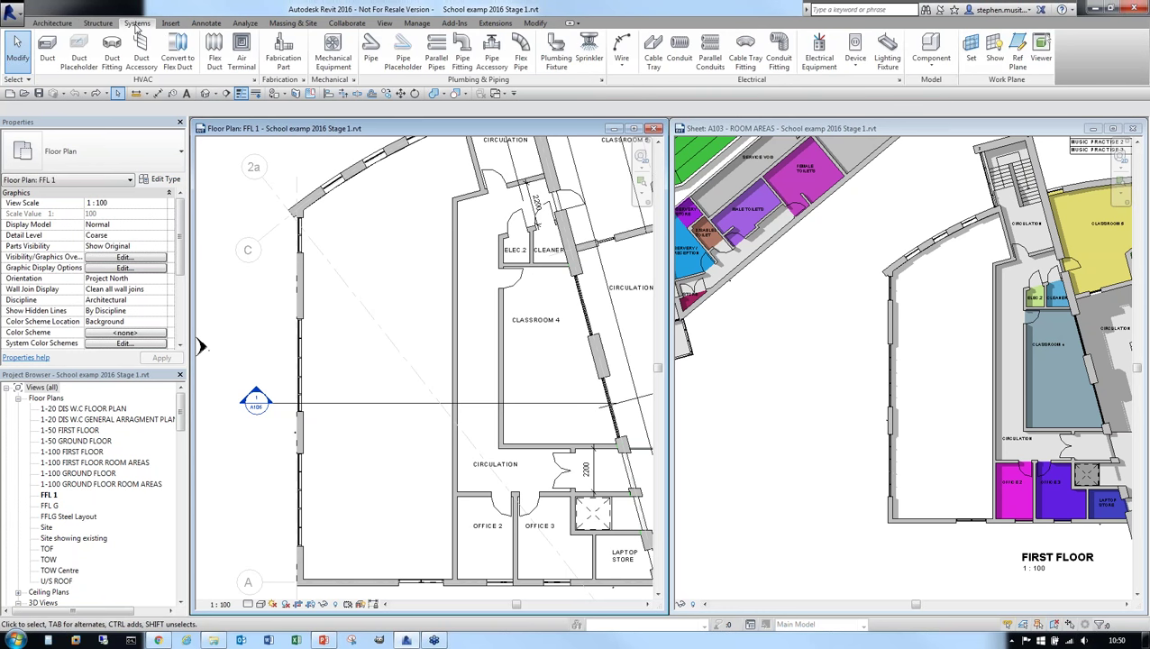
{"action": "left_click", "coordinate": [52, 24]}
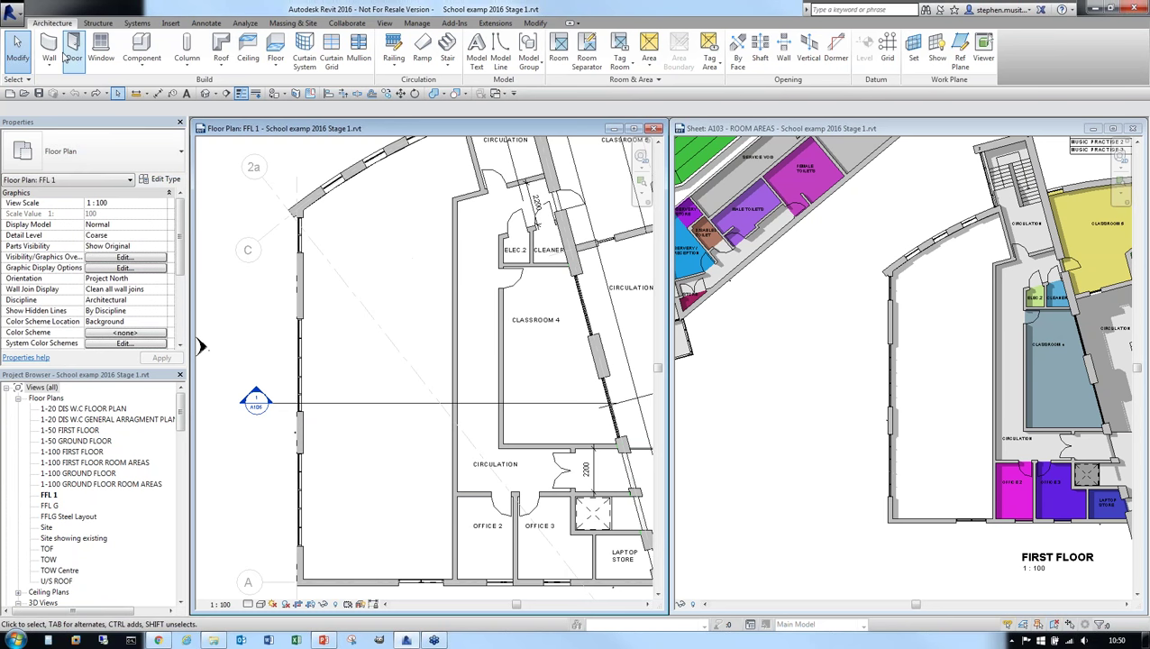
Step: Start the Wall tool, browse the available basic wall types and choose SM Block 215
{"action": "left_click", "coordinate": [47, 44]}
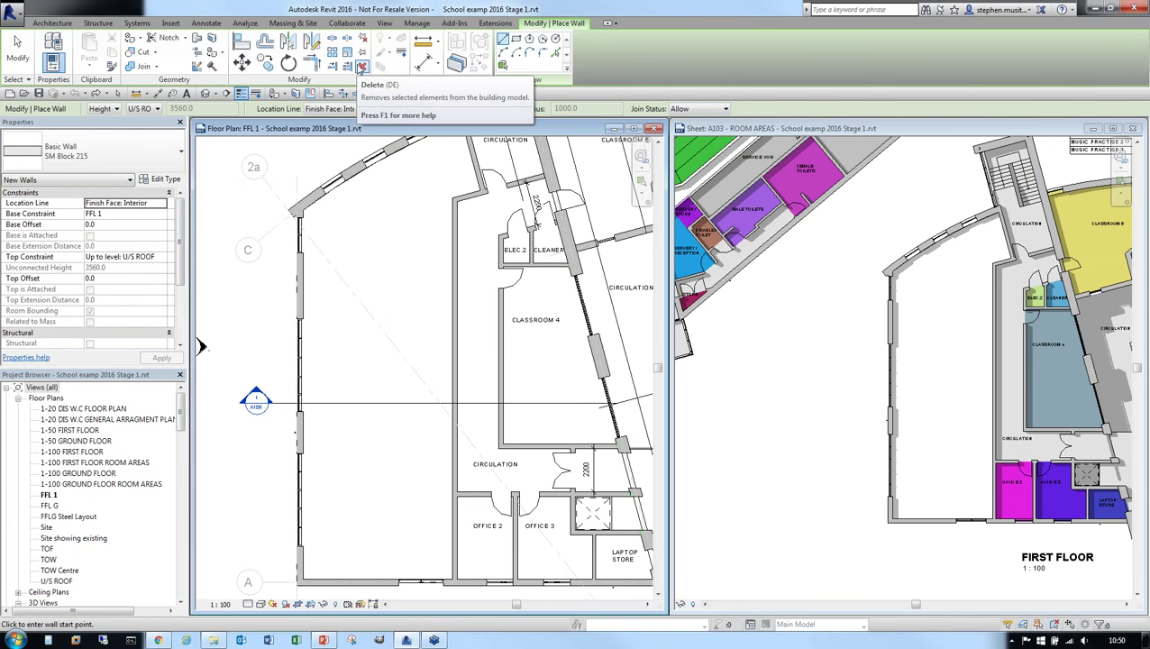
{"action": "left_click", "coordinate": [140, 148]}
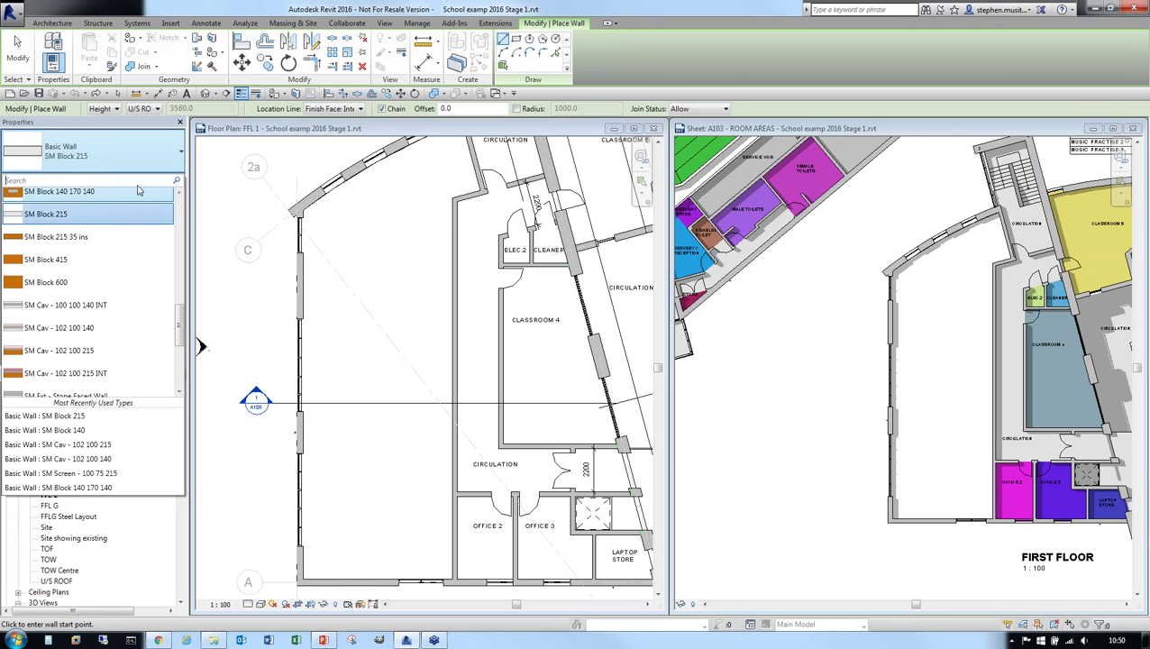
{"action": "mouse_move", "coordinate": [181, 326]}
{"action": "left_mouse_down"}
{"action": "mouse_move", "coordinate": [180, 214]}
{"action": "mouse_move", "coordinate": [174, 353]}
{"action": "mouse_move", "coordinate": [166, 203]}
{"action": "mouse_move", "coordinate": [180, 236]}
{"action": "mouse_move", "coordinate": [181, 307]}
{"action": "left_mouse_up"}
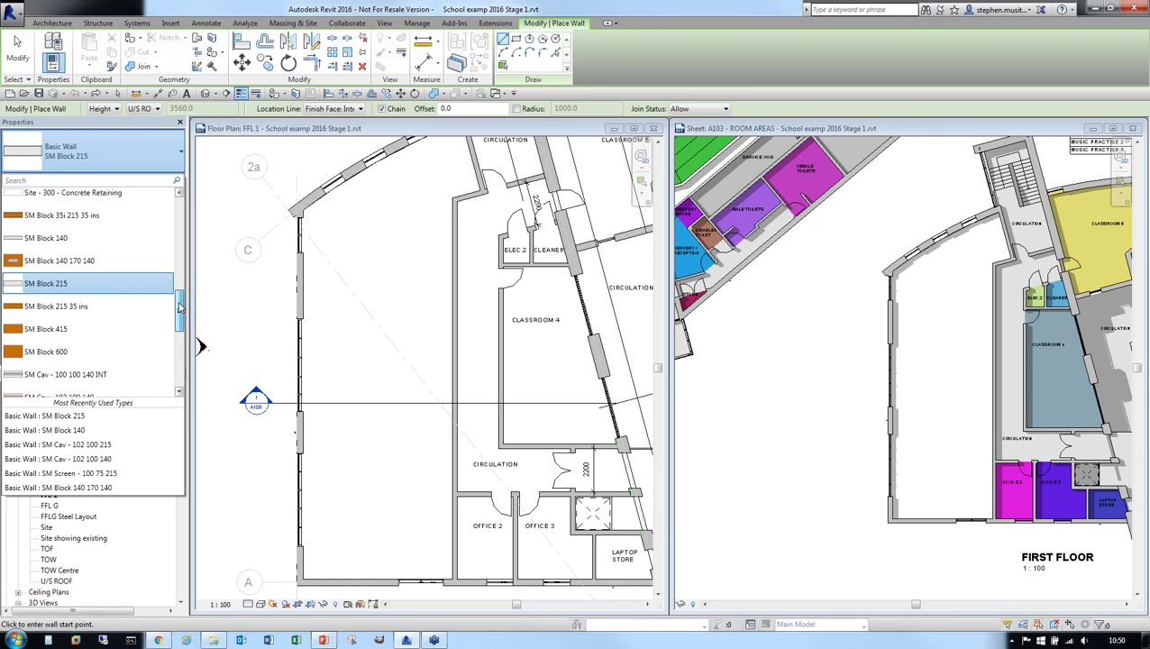
{"action": "left_click_drag", "start_coordinate": [180, 307], "coordinate": [187, 332]}
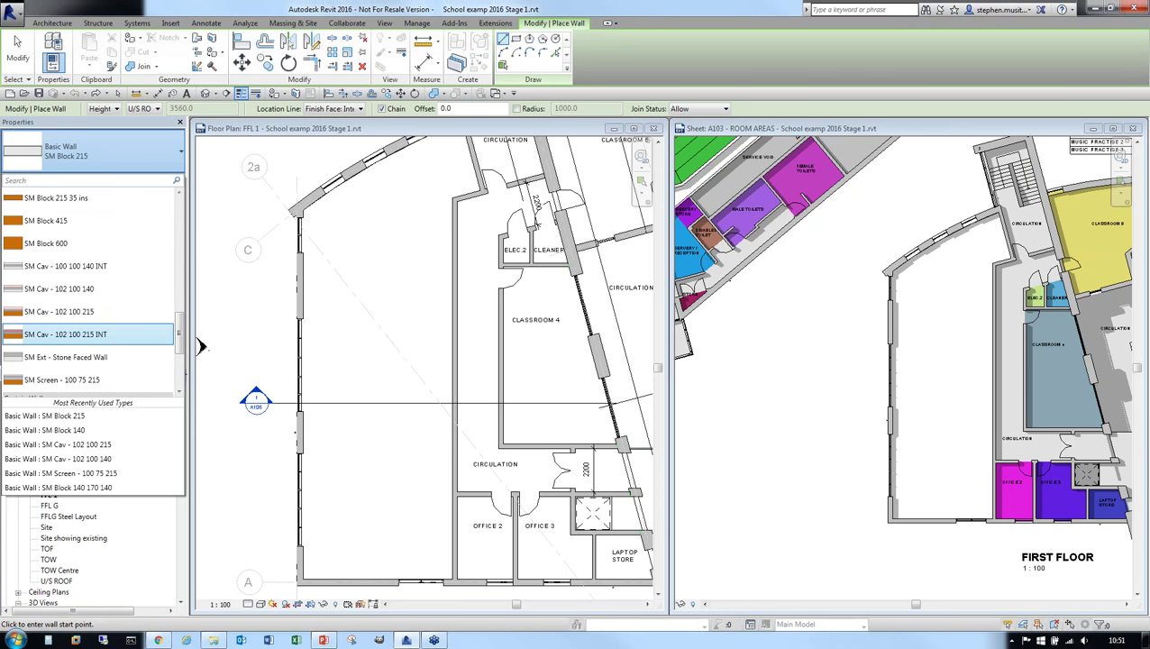
{"action": "scroll", "coordinate": [180, 327], "scroll_direction": "up", "scroll_amount": 2}
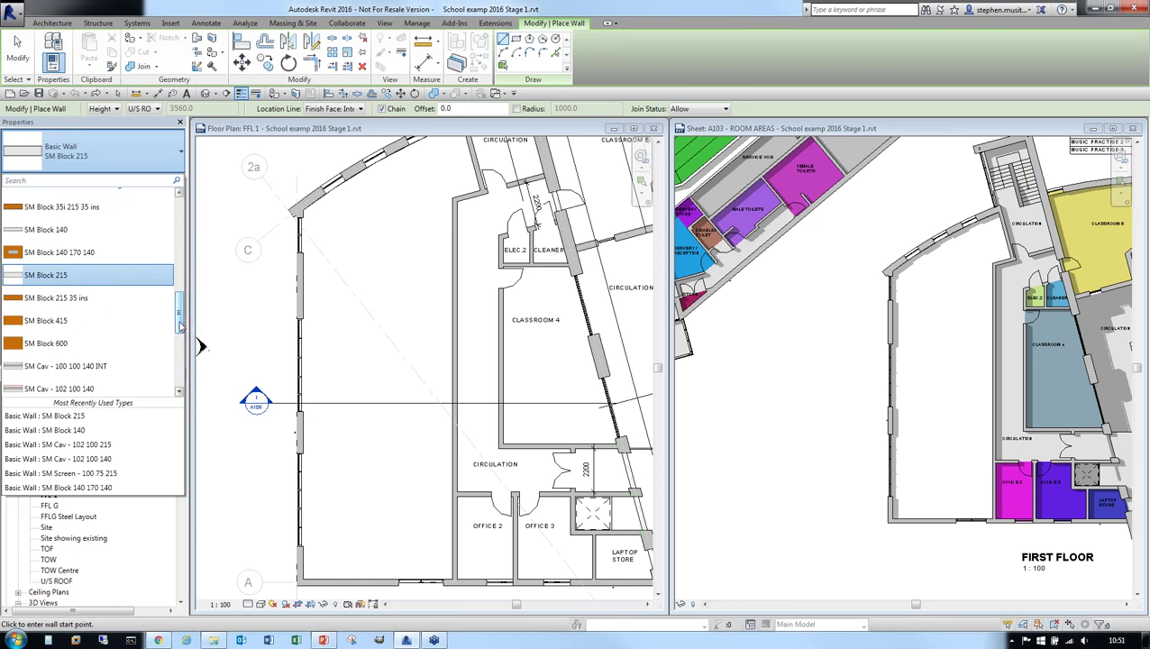
{"action": "left_click", "coordinate": [47, 280]}
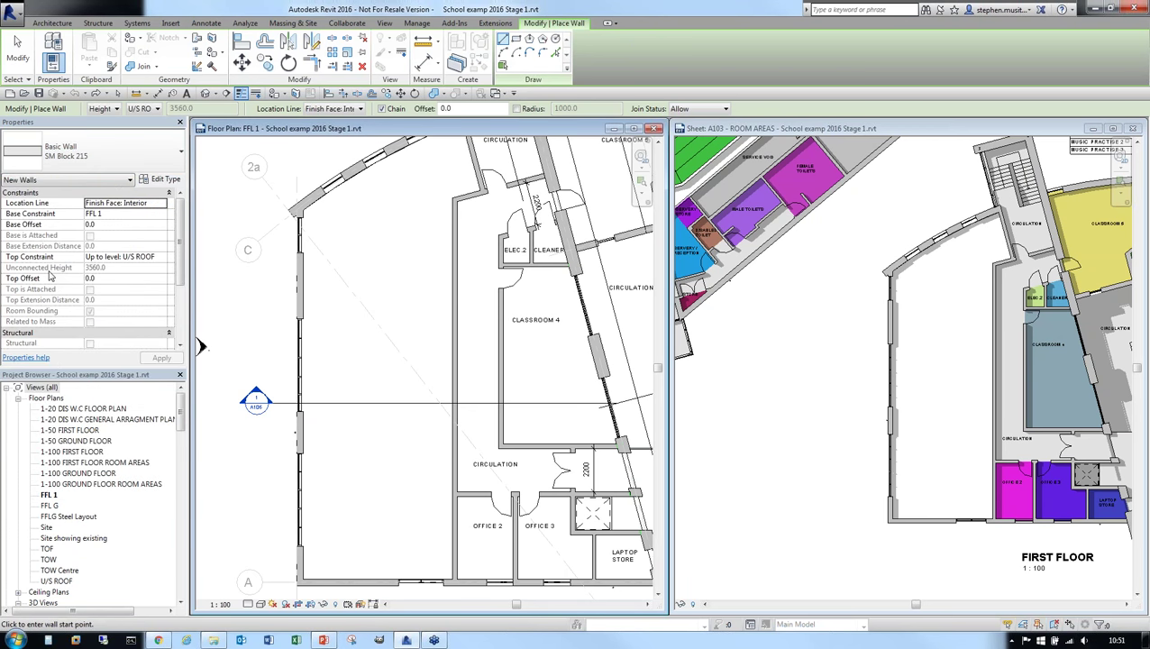
Step: Open the SM Block 215 layer structure with its preview and examine the function options for the exterior finish layer
{"action": "left_click", "coordinate": [162, 180]}
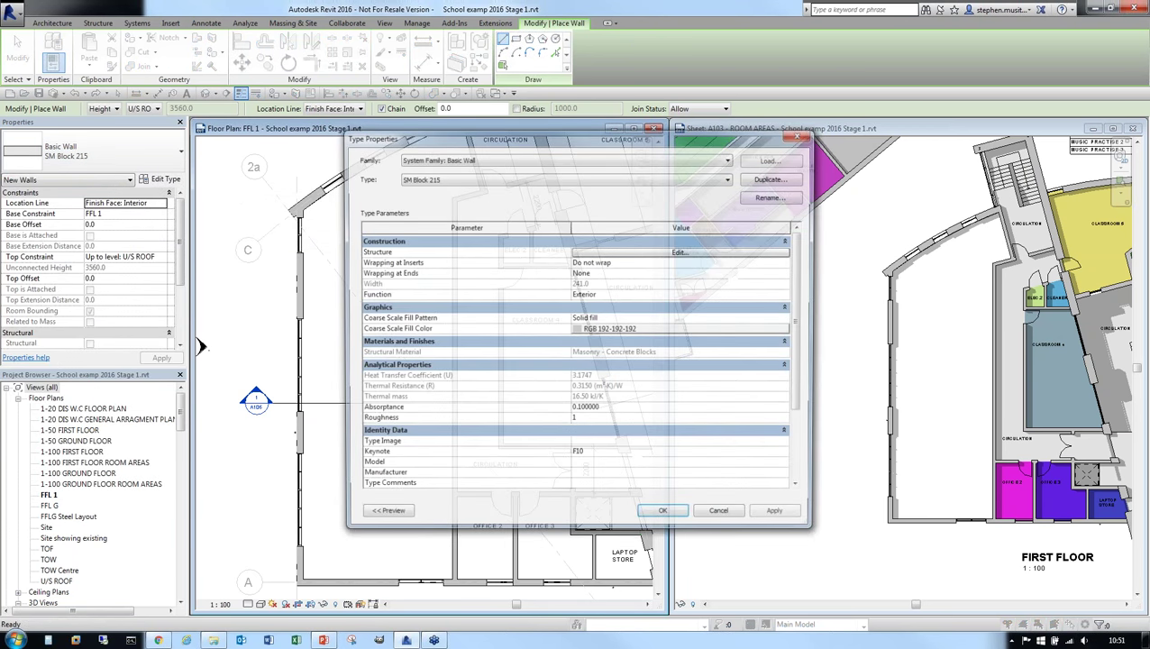
{"action": "left_click", "coordinate": [680, 252]}
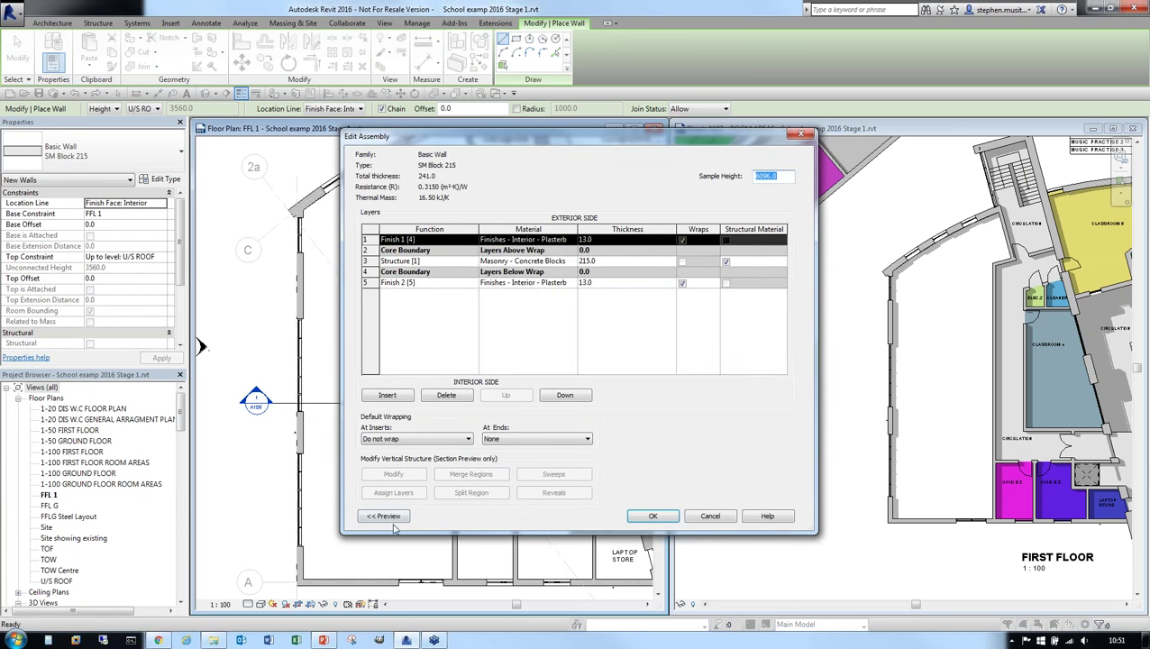
{"action": "left_click", "coordinate": [386, 517]}
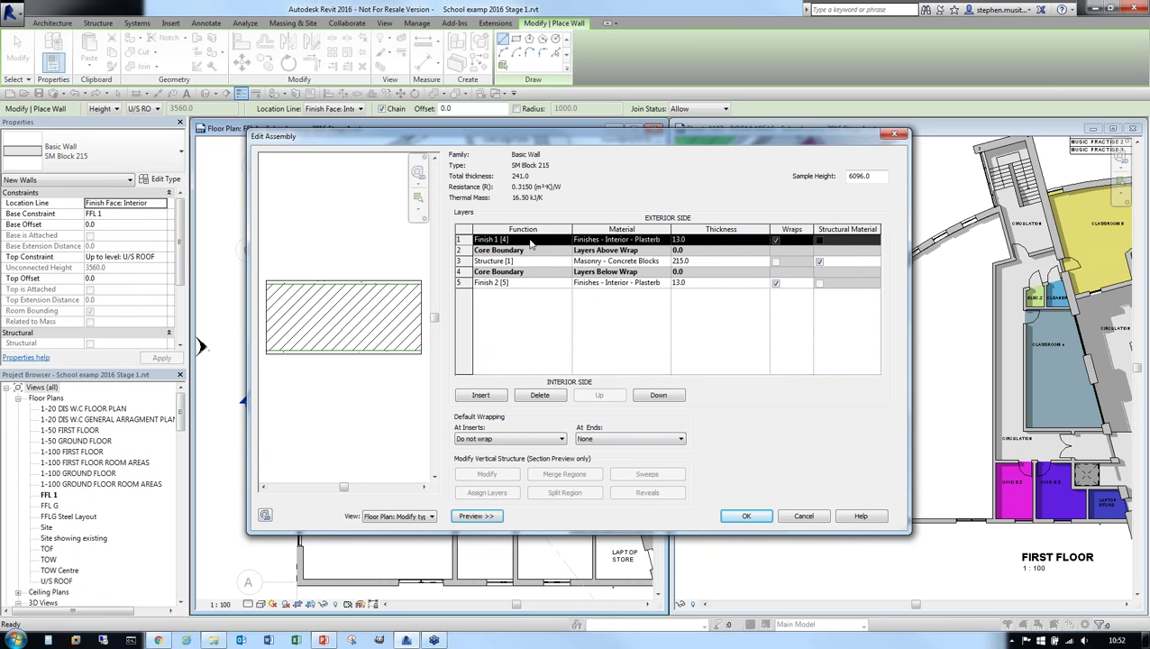
{"action": "left_click", "coordinate": [565, 240]}
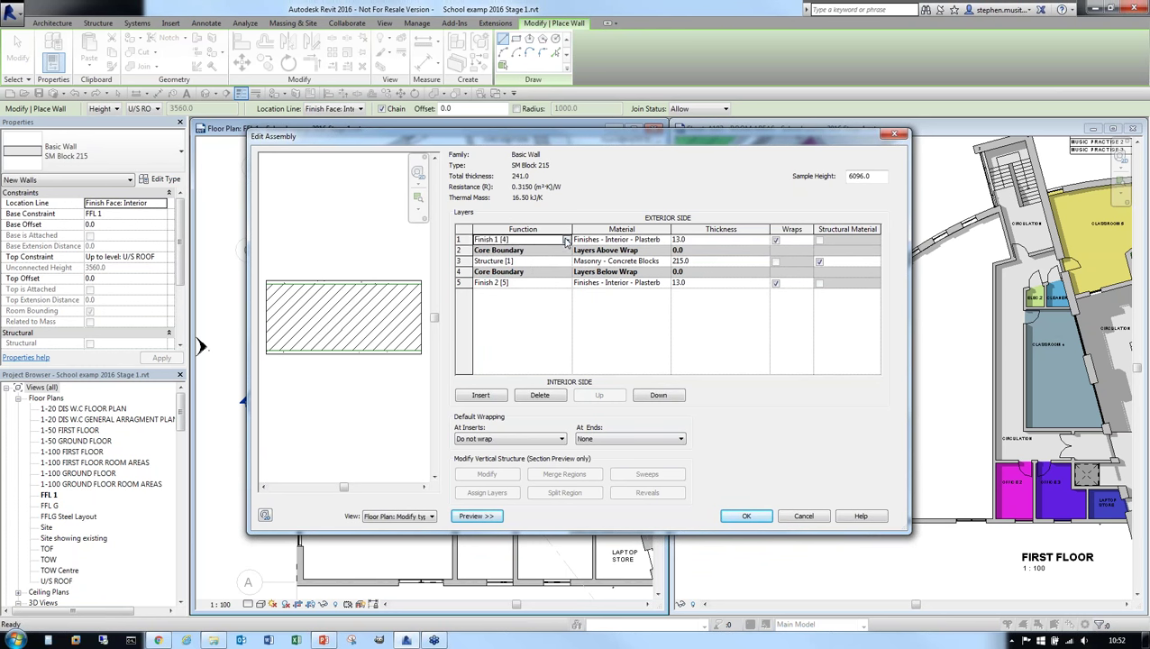
{"action": "left_click", "coordinate": [566, 240]}
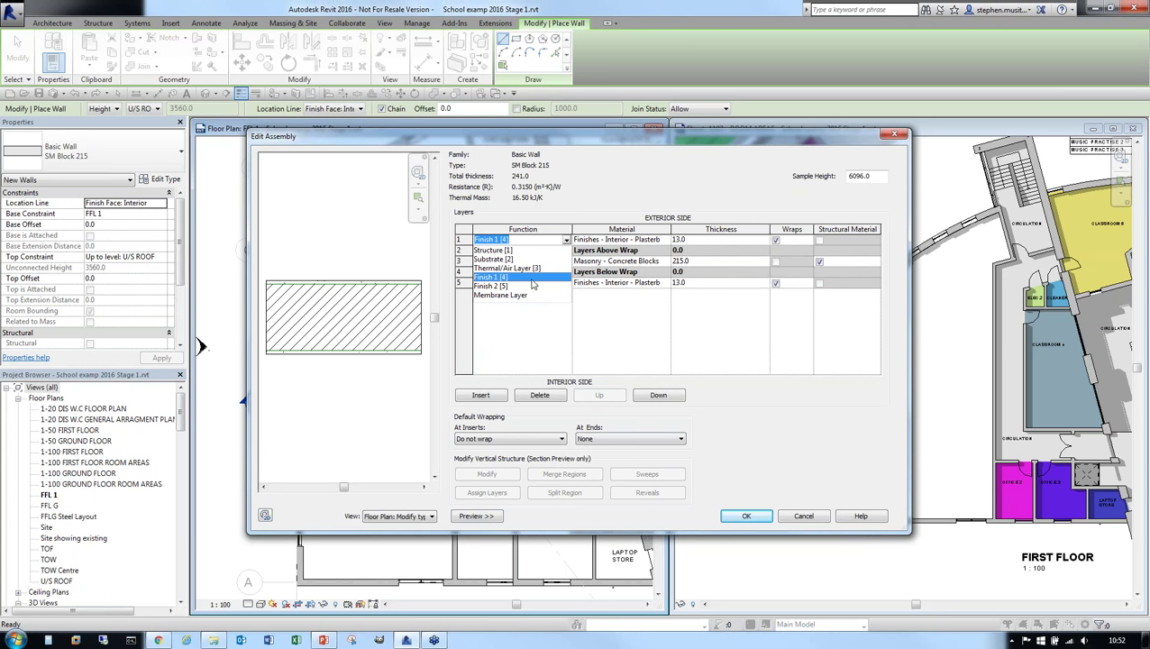
{"action": "left_click", "coordinate": [536, 335]}
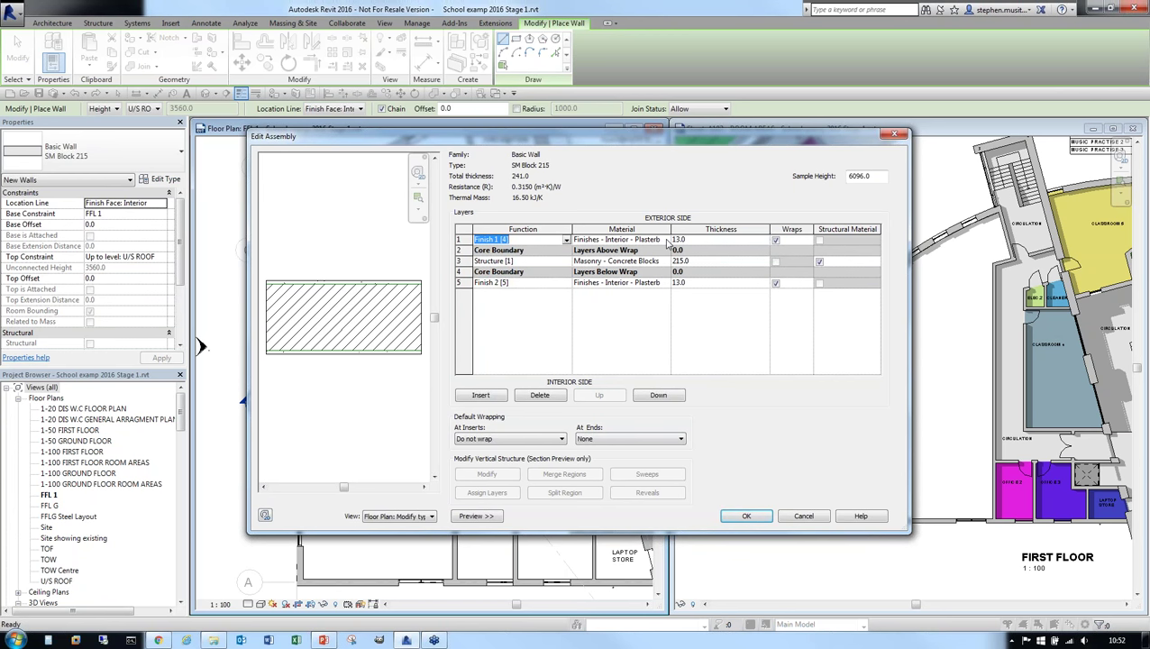
Step: Examine the graphics settings of the plasterboard material on the exterior finish layer and close it unchanged
{"action": "left_click", "coordinate": [667, 240]}
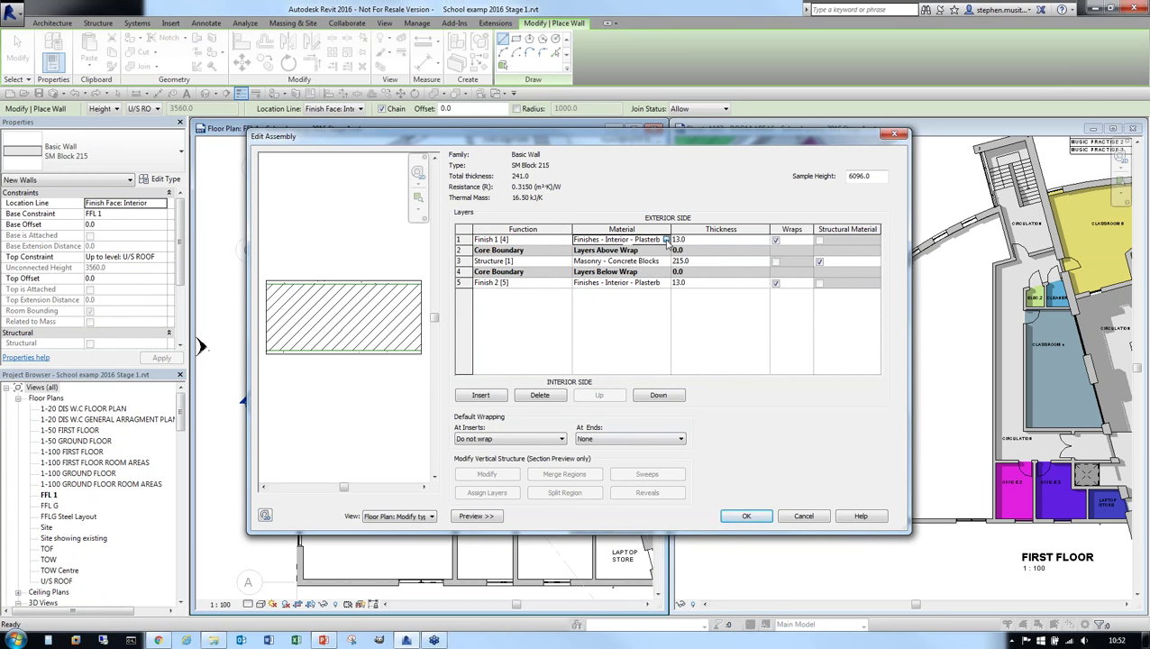
{"action": "left_click", "coordinate": [667, 240]}
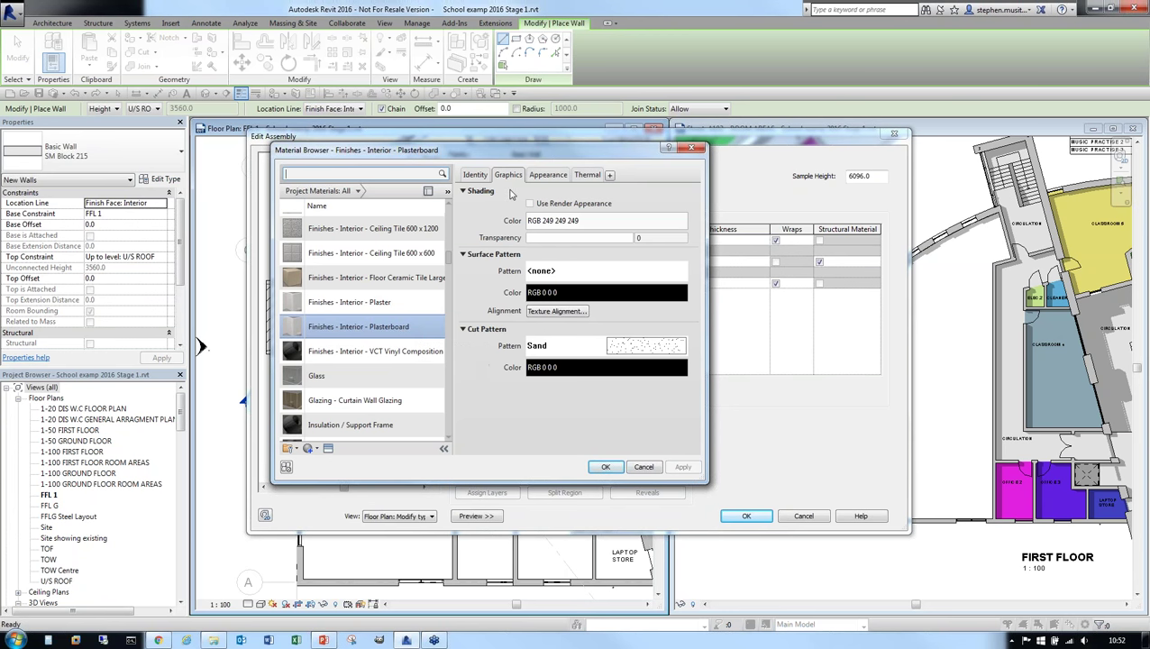
{"action": "left_click", "coordinate": [645, 468]}
Step: Examine the Masonry - Concrete Blocks material's surface fill patterns, appearance and thermal properties, leaving the material unchanged
{"action": "left_click", "coordinate": [670, 265]}
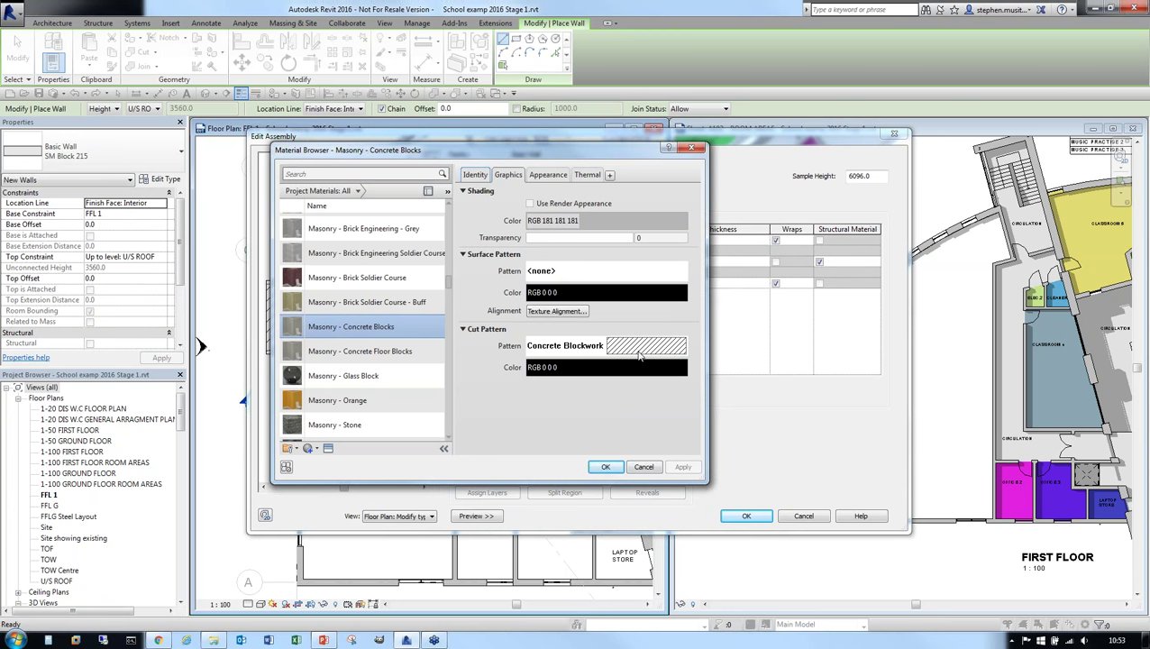
{"action": "left_click", "coordinate": [553, 273]}
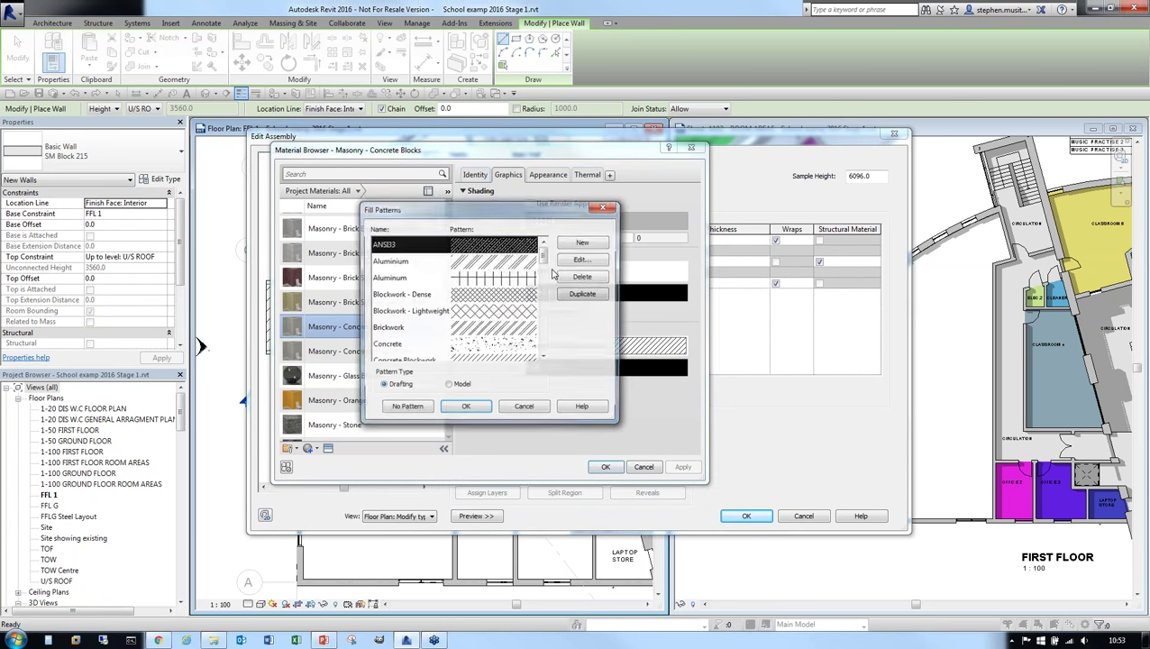
{"action": "mouse_move", "coordinate": [543, 256]}
{"action": "left_mouse_down"}
{"action": "mouse_move", "coordinate": [543, 307]}
{"action": "mouse_move", "coordinate": [543, 249]}
{"action": "left_mouse_up"}
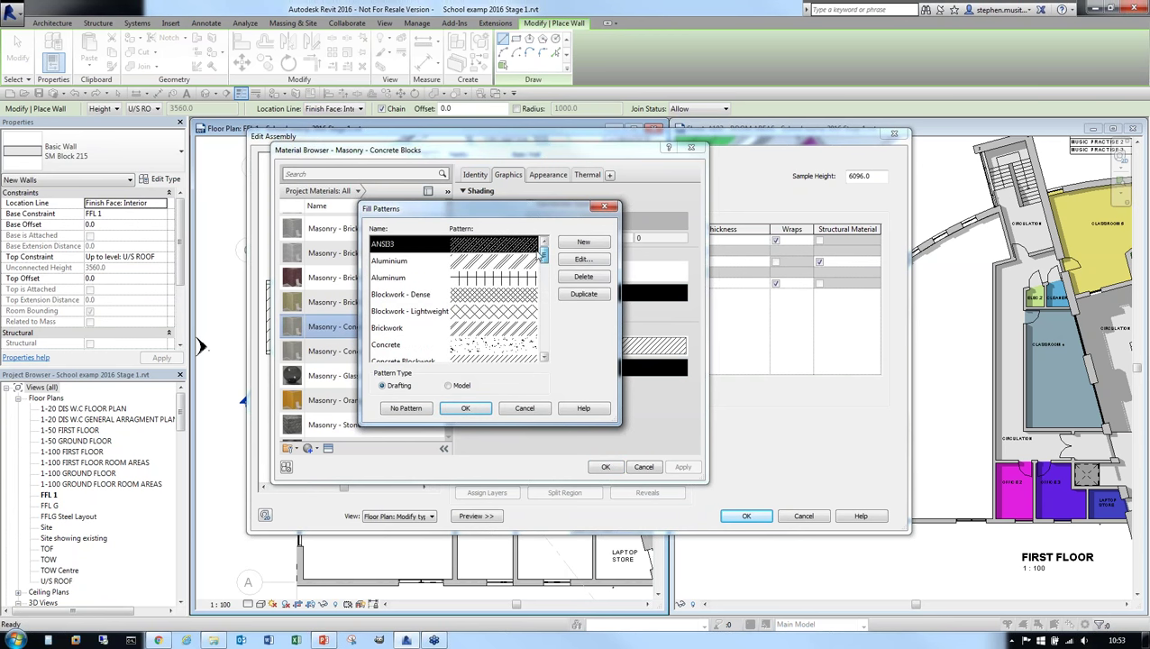
{"action": "left_click", "coordinate": [534, 411]}
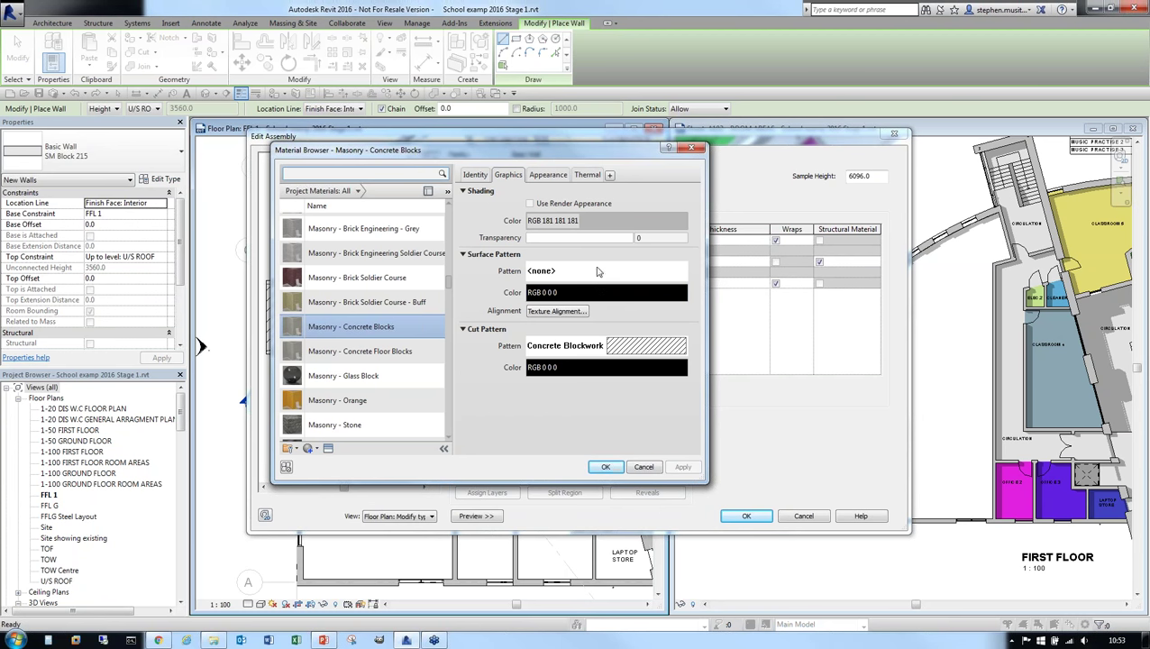
{"action": "left_click", "coordinate": [546, 176]}
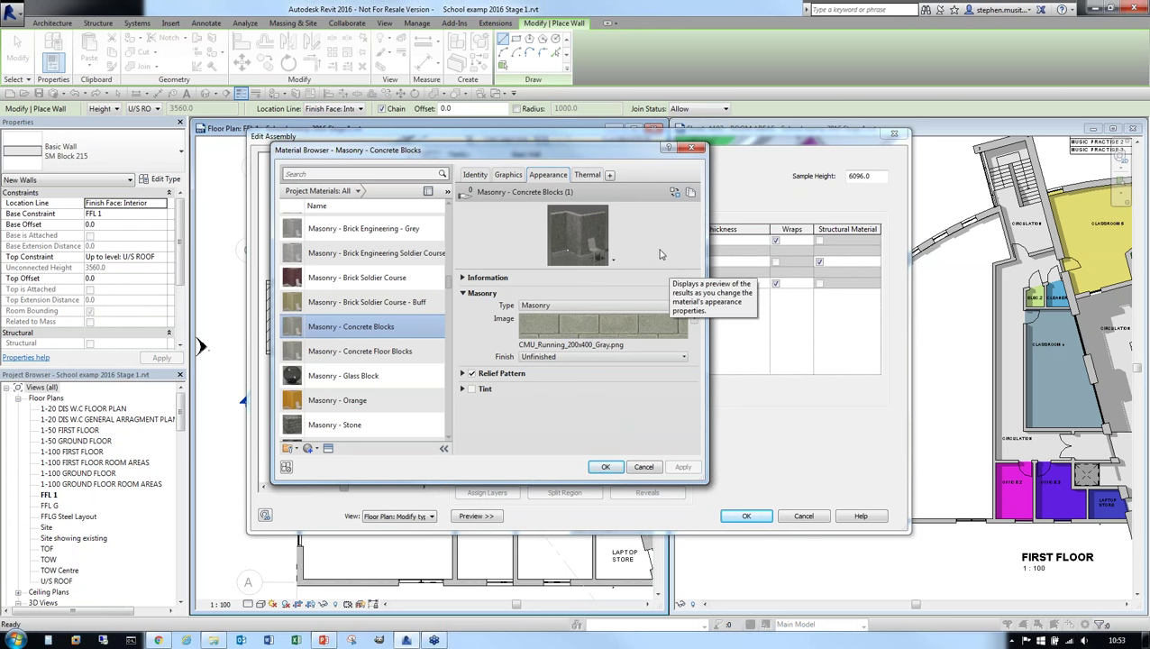
{"action": "left_click", "coordinate": [588, 174]}
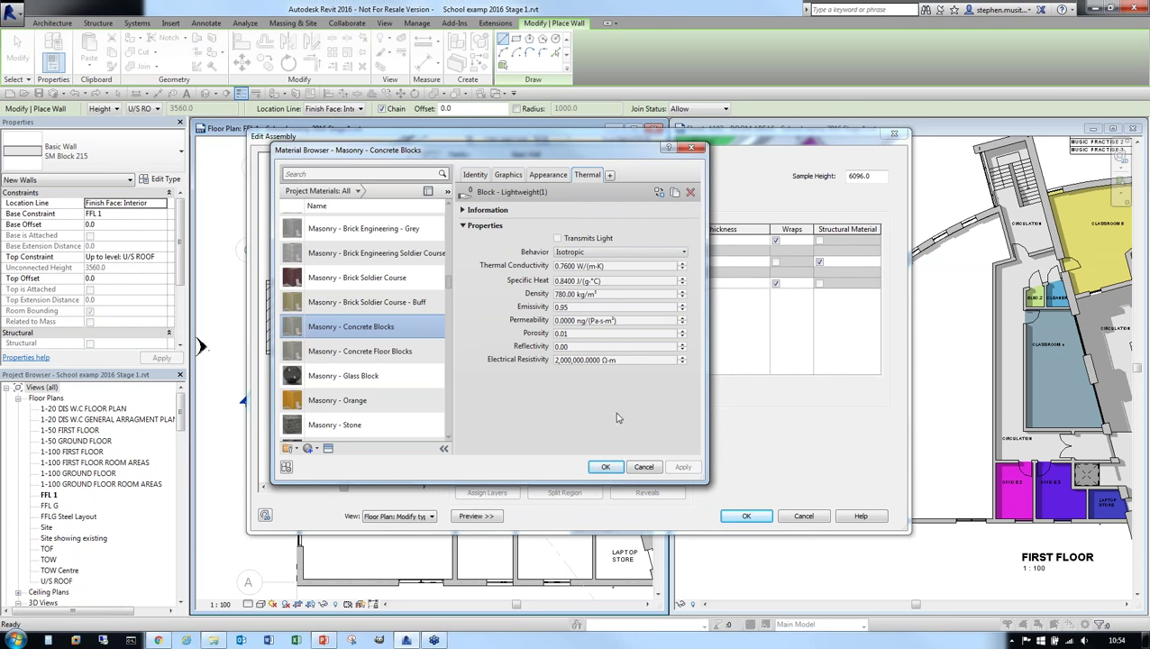
{"action": "left_click", "coordinate": [643, 467]}
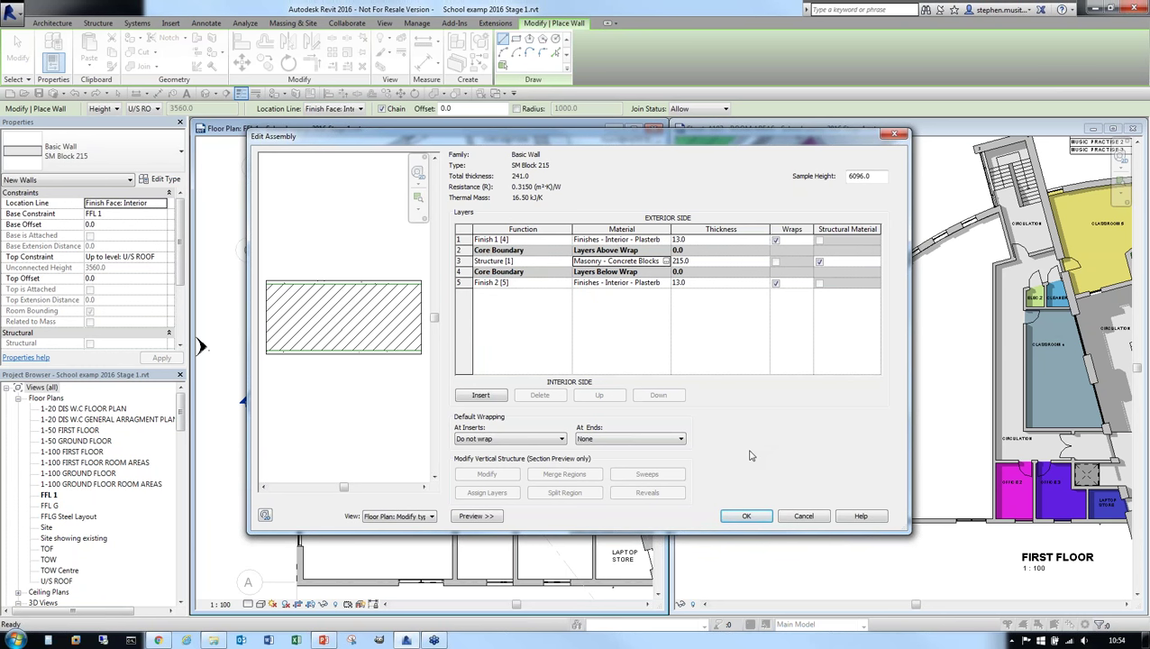
Step: Try a thickness of 450 mm for the concrete block structure layer, and cancel the assembly and type property edits
{"action": "left_click", "coordinate": [719, 263]}
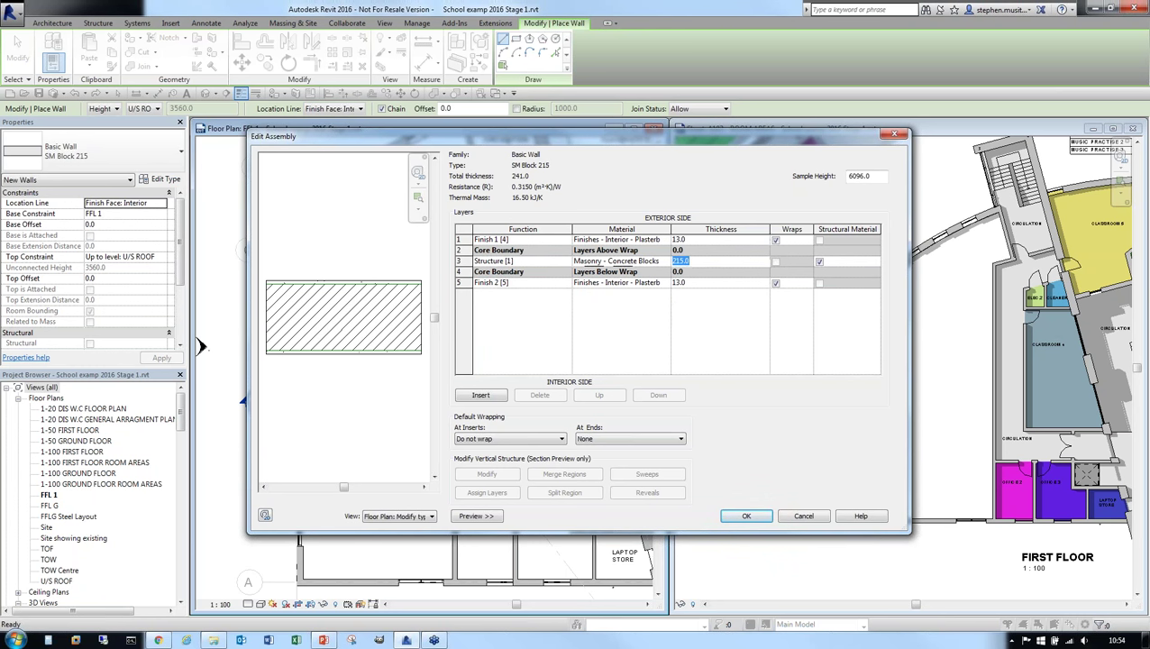
{"action": "type", "text": "450"}
{"action": "left_click", "coordinate": [719, 285]}
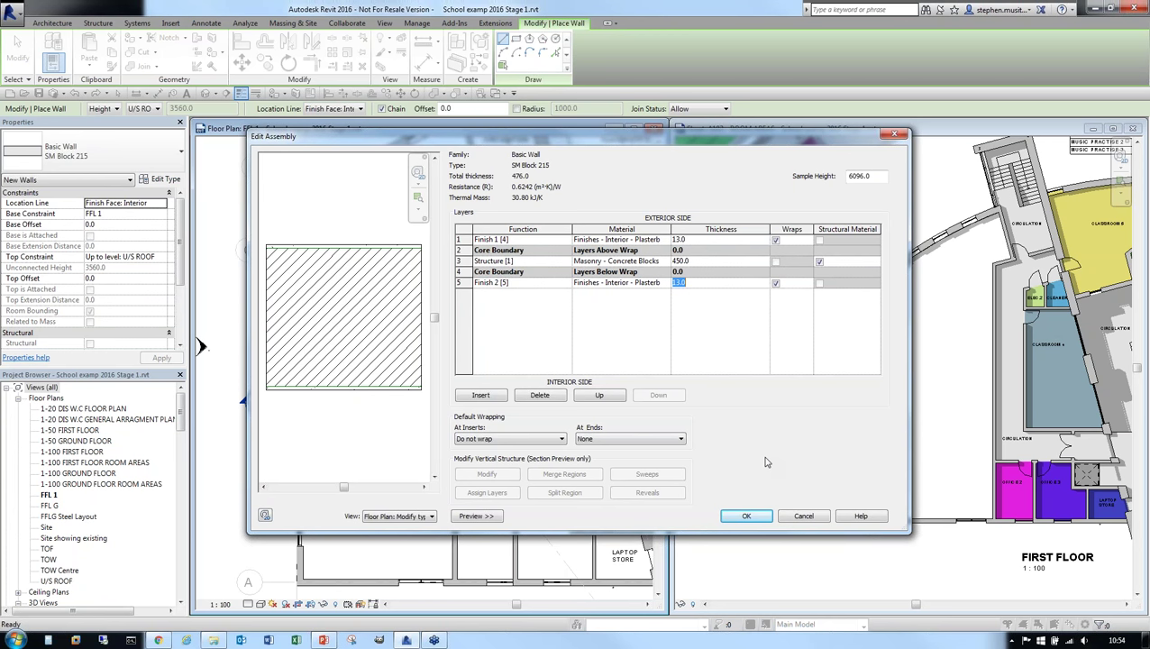
{"action": "left_click", "coordinate": [820, 518]}
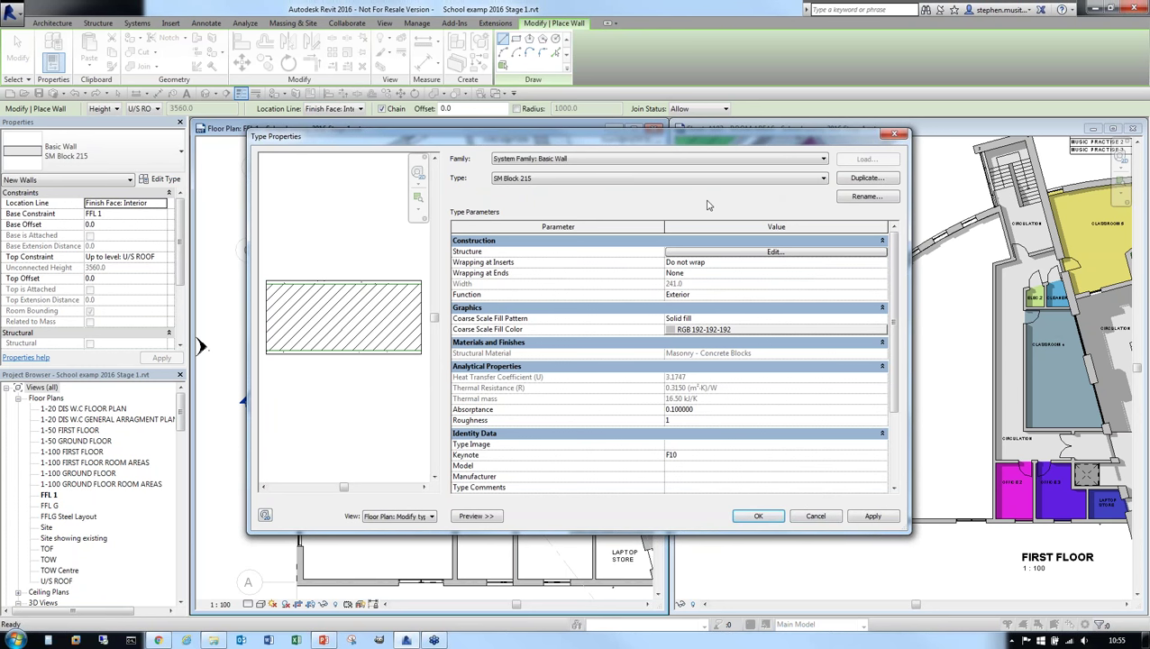
{"action": "left_click", "coordinate": [762, 180]}
{"action": "left_click", "coordinate": [870, 183]}
{"action": "left_click", "coordinate": [813, 518]}
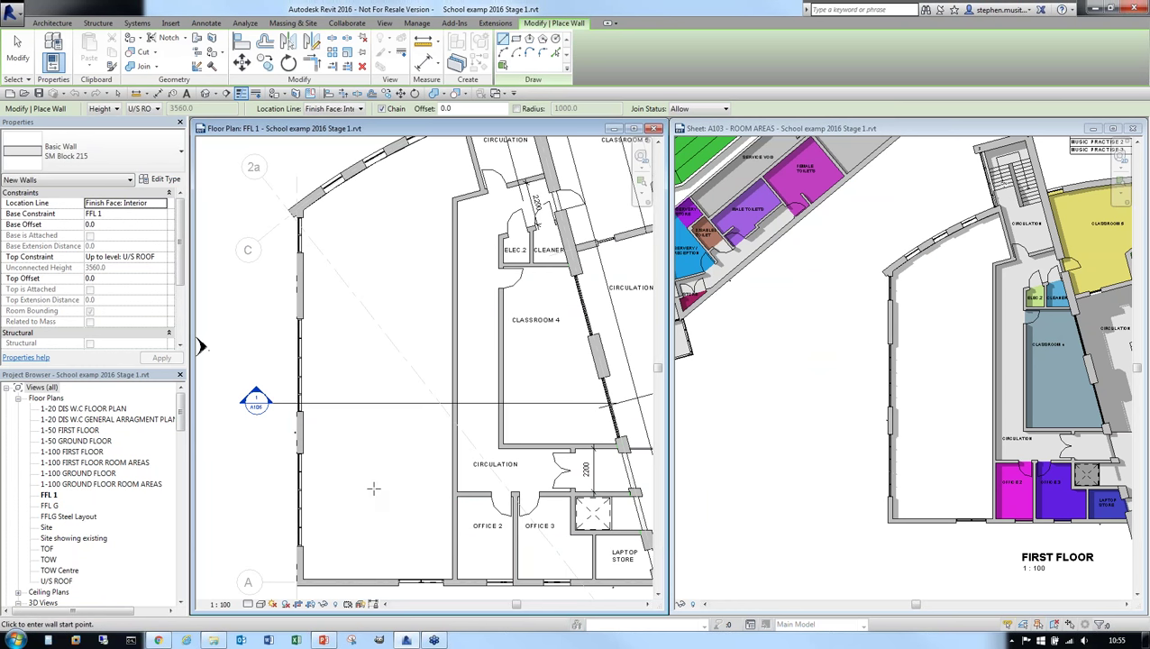
Step: Draw a horizontal SM Block 215 wall about 7718 mm long from the exterior wall to the corridor wall in the unlabelled space
{"action": "left_click", "coordinate": [302, 433]}
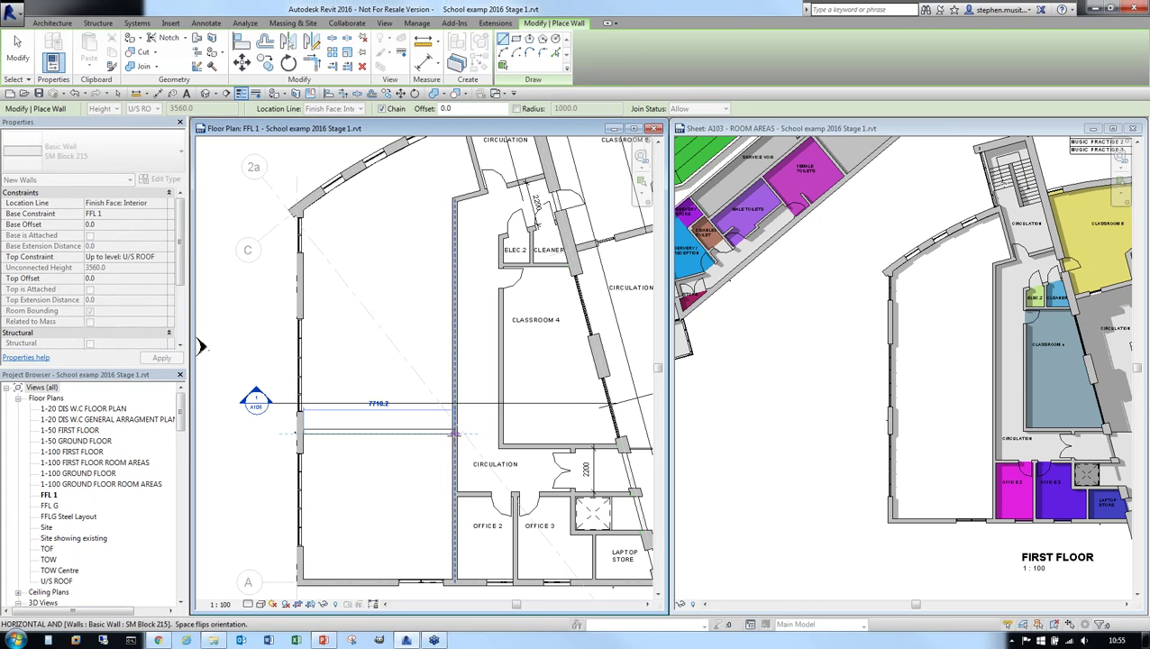
{"action": "left_click", "coordinate": [455, 433]}
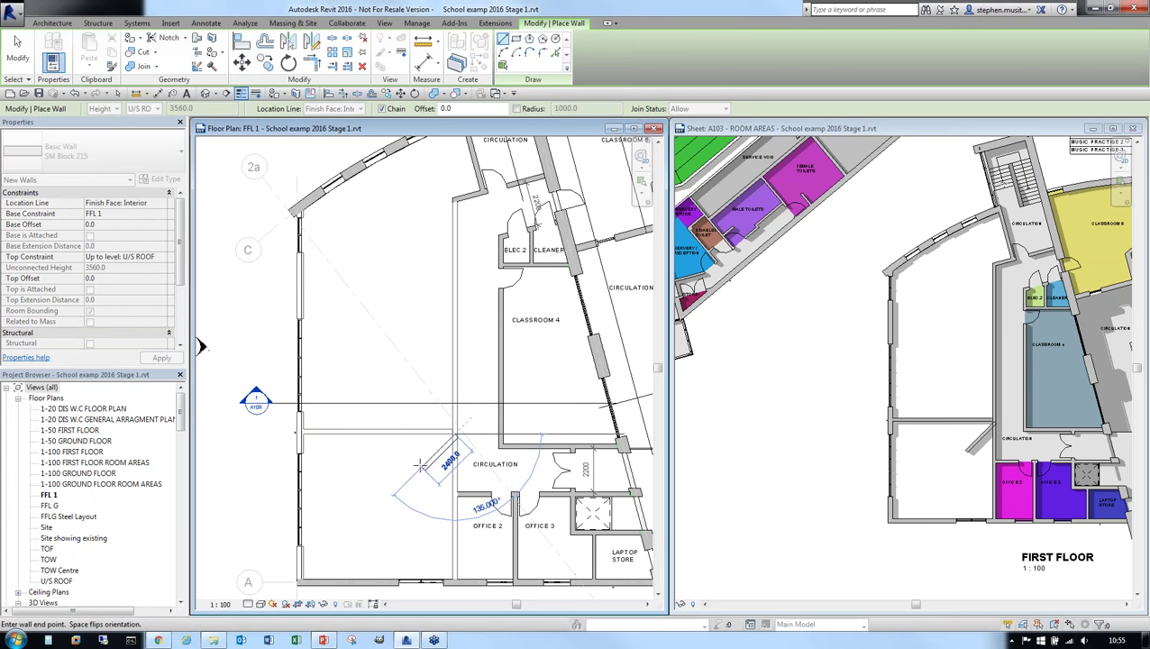
{"action": "key", "text": "Escape"}
{"action": "key", "text": "Escape"}
Step: Draw a second SM Block 215 wall across the unlabelled space, parallel to the first partition and nearer the ELEC 2 room
{"action": "key", "text": "w"}
{"action": "key", "text": "a"}
{"action": "scroll", "coordinate": [426, 461], "scroll_direction": "up", "scroll_amount": 3}
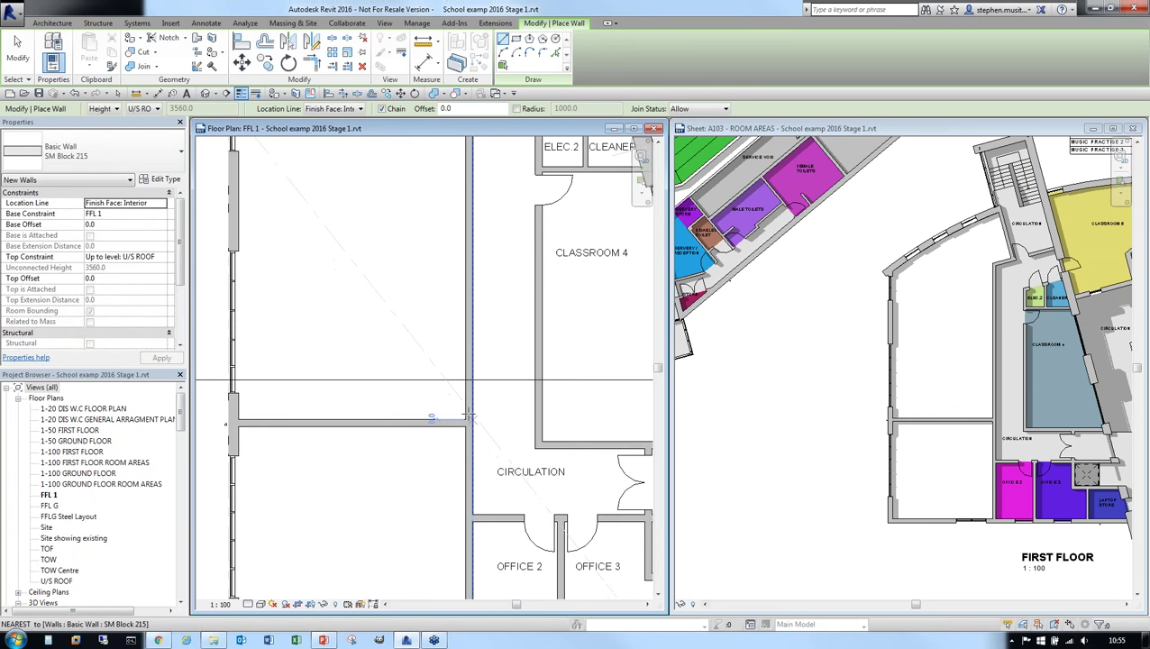
{"action": "left_click", "coordinate": [237, 223]}
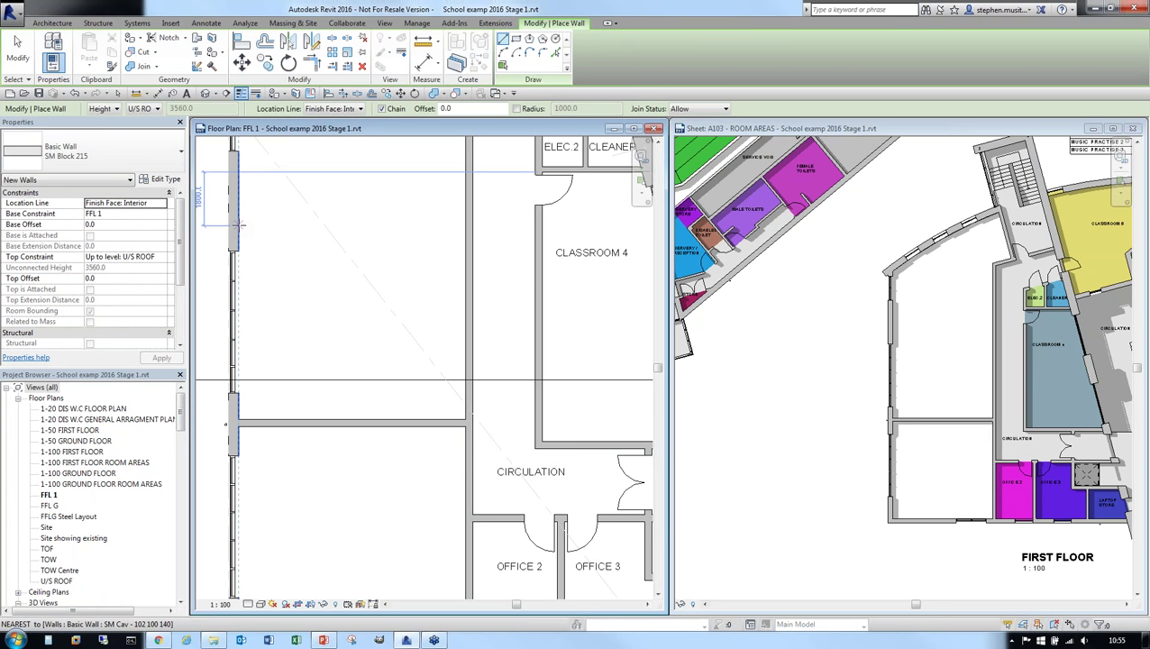
{"action": "left_click", "coordinate": [463, 224]}
{"action": "key", "text": "Escape"}
{"action": "key", "text": "Escape"}
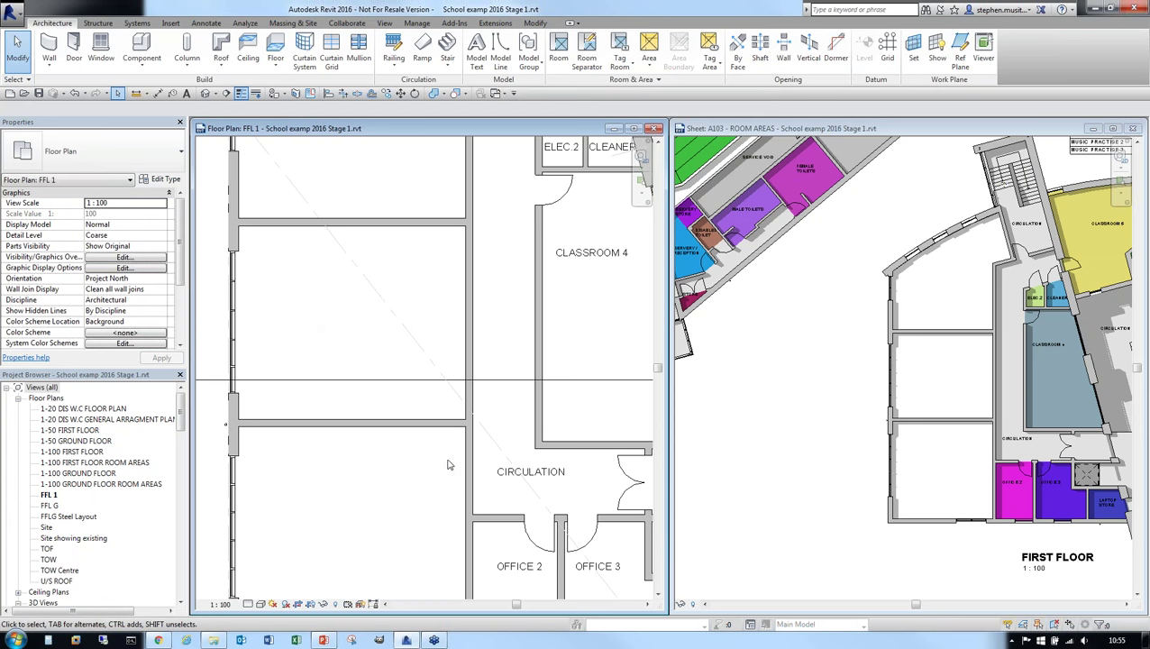
Step: Set the floor plan's detail level to Medium and examine the partition's hatching and its junctions with the corridor and exterior walls
{"action": "middle_click_drag", "start_coordinate": [454, 465], "coordinate": [464, 429]}
{"action": "scroll", "coordinate": [464, 429], "scroll_direction": "up", "scroll_amount": 5}
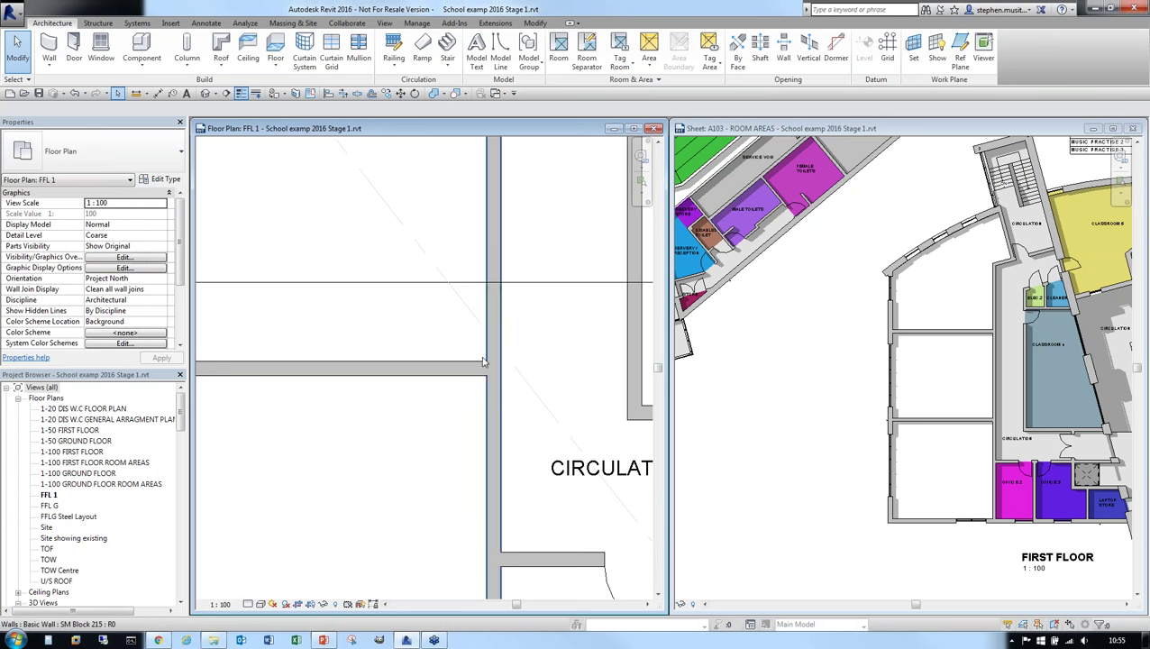
{"action": "left_click", "coordinate": [248, 604]}
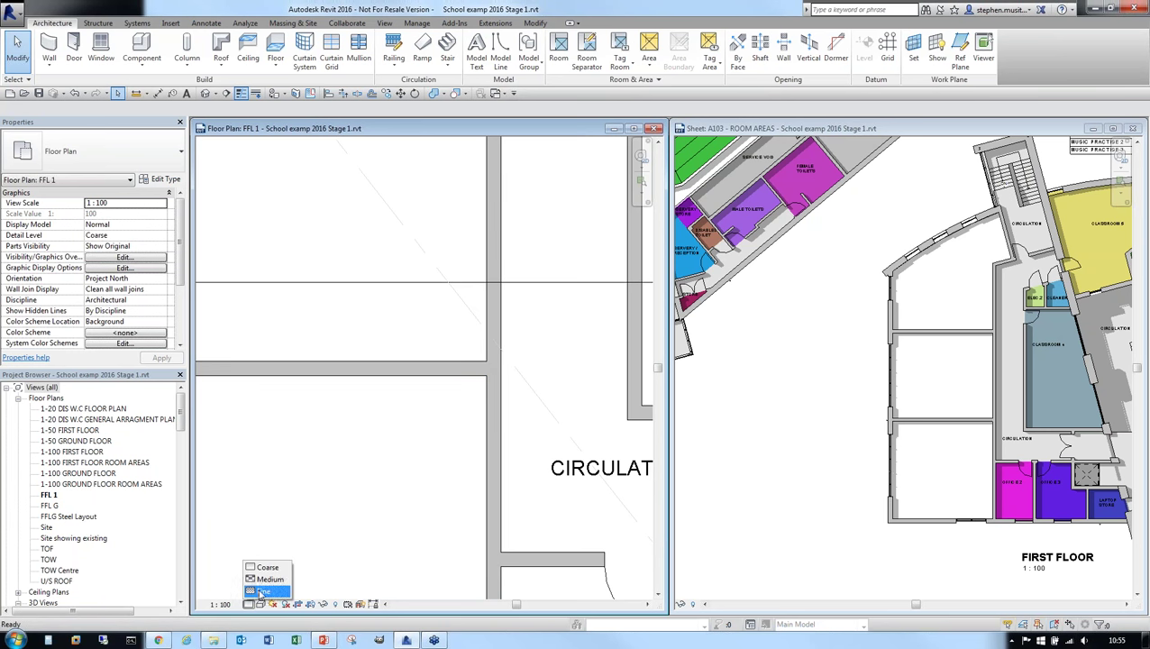
{"action": "left_click", "coordinate": [273, 579]}
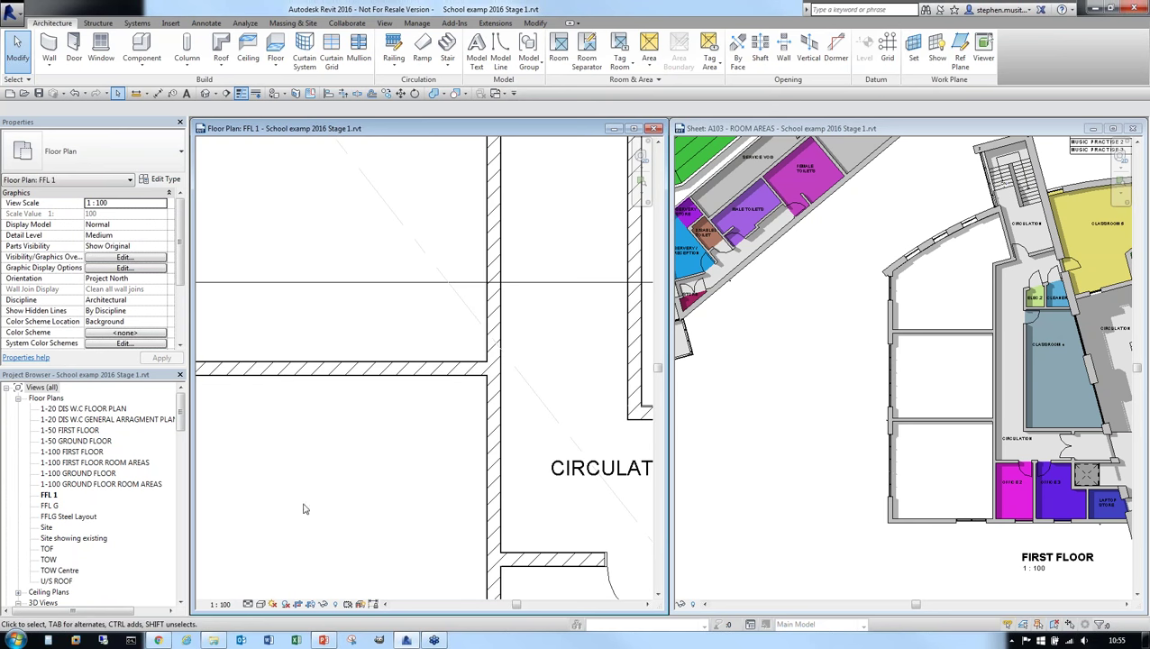
{"action": "scroll", "coordinate": [404, 446], "scroll_direction": "up", "scroll_amount": 5}
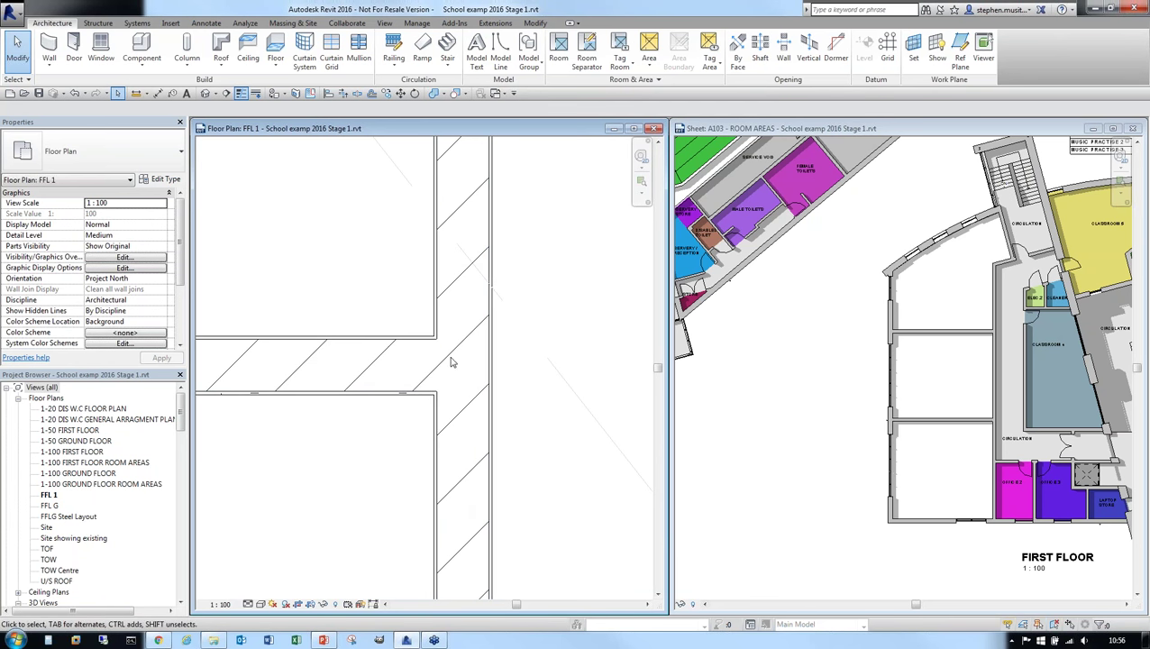
{"action": "scroll", "coordinate": [407, 338], "scroll_direction": "up", "scroll_amount": 1}
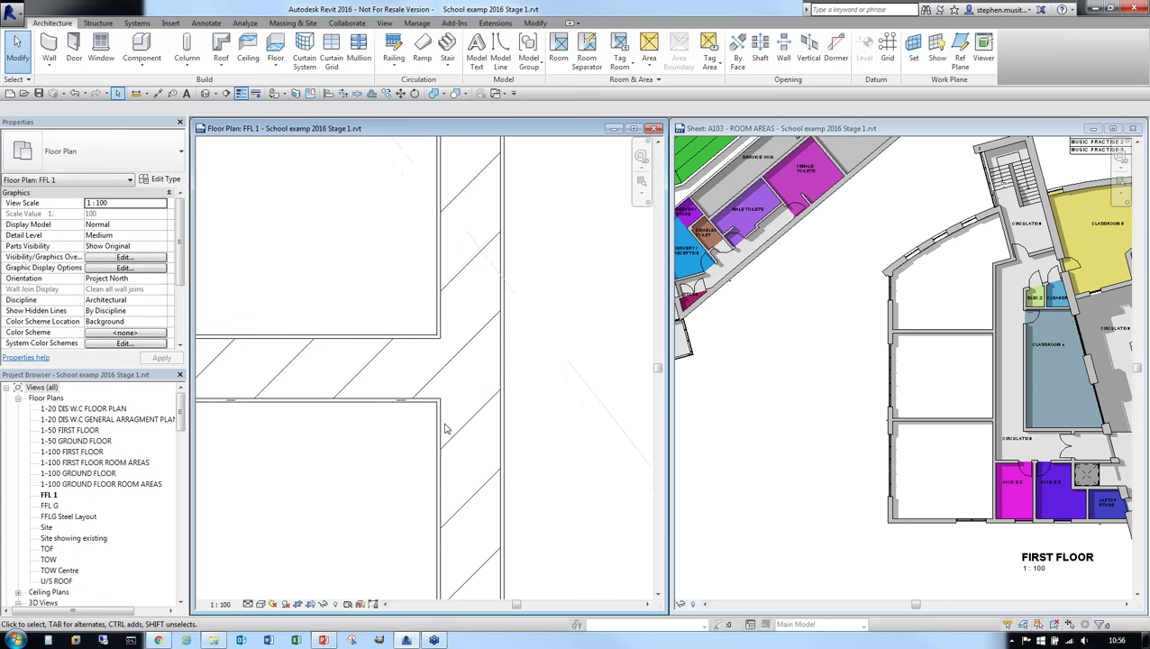
{"action": "mouse_move", "coordinate": [388, 486]}
{"action": "middle_mouse_down"}
{"action": "mouse_move", "coordinate": [270, 473]}
{"action": "mouse_move", "coordinate": [417, 462]}
{"action": "middle_mouse_up"}
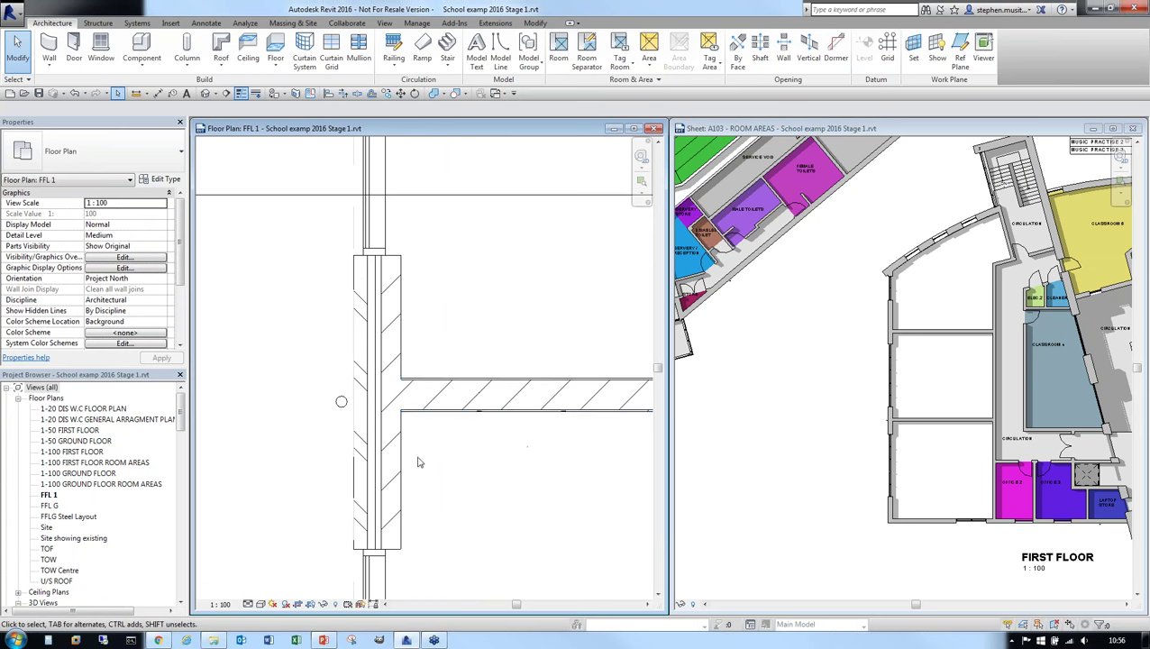
{"action": "scroll", "coordinate": [417, 462], "scroll_direction": "down", "scroll_amount": 4}
{"action": "scroll", "coordinate": [414, 318], "scroll_direction": "up", "scroll_amount": 2}
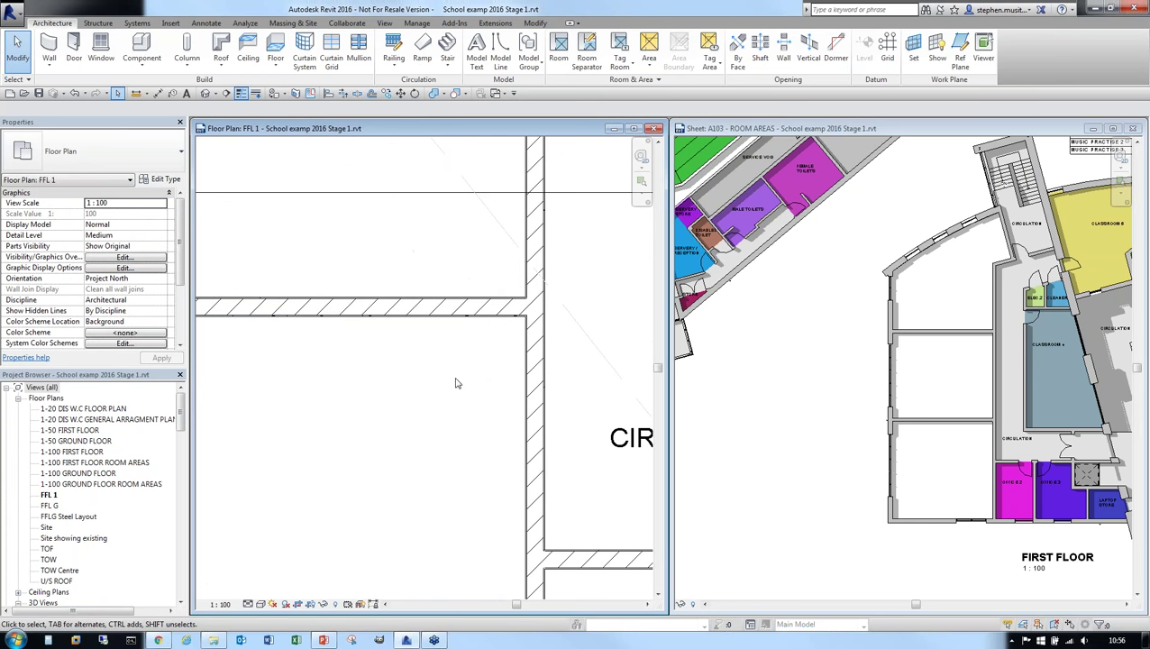
Step: Return the floor plan's detail level to Coarse
{"action": "left_click", "coordinate": [248, 603]}
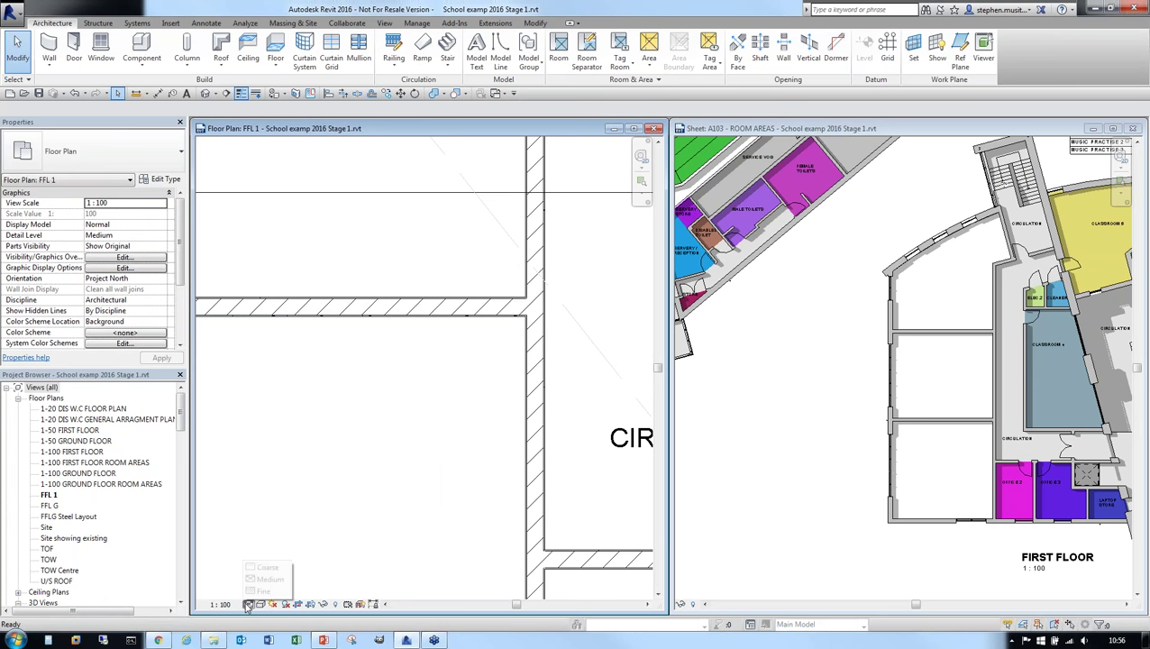
{"action": "left_click", "coordinate": [266, 567]}
{"action": "middle_click_drag", "start_coordinate": [367, 480], "coordinate": [529, 500]}
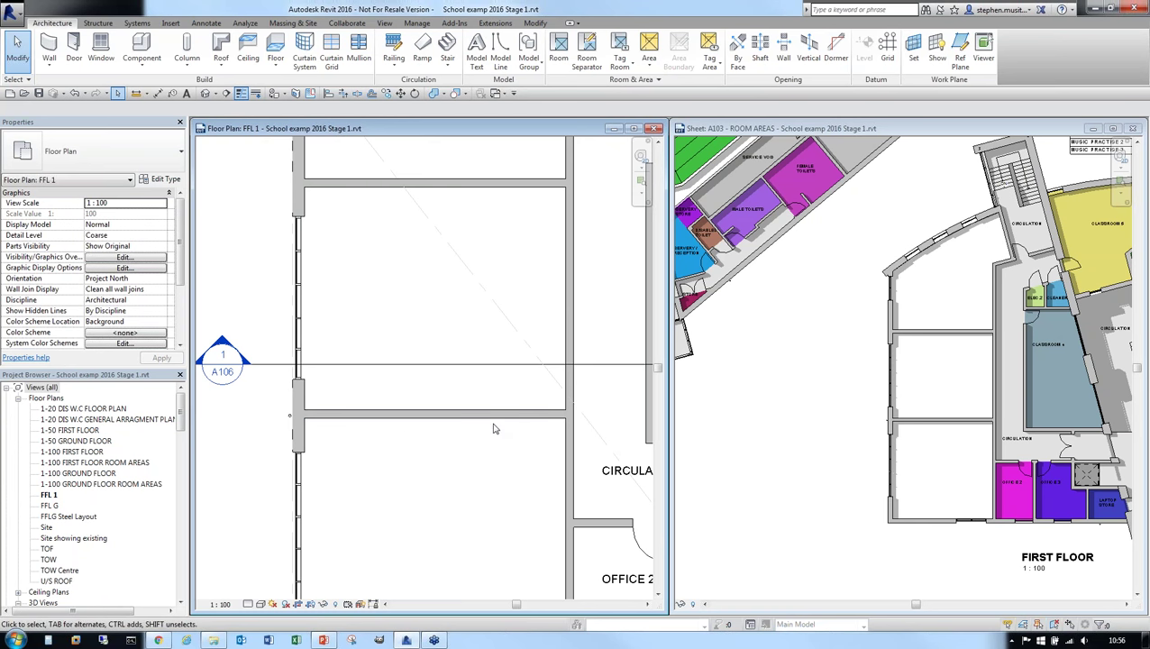
Step: Align the faces of both partition walls with the nearby ends of the exterior wall piers, the lower partition first
{"action": "scroll", "coordinate": [462, 380], "scroll_direction": "down", "scroll_amount": 2}
{"action": "left_click", "coordinate": [461, 368]}
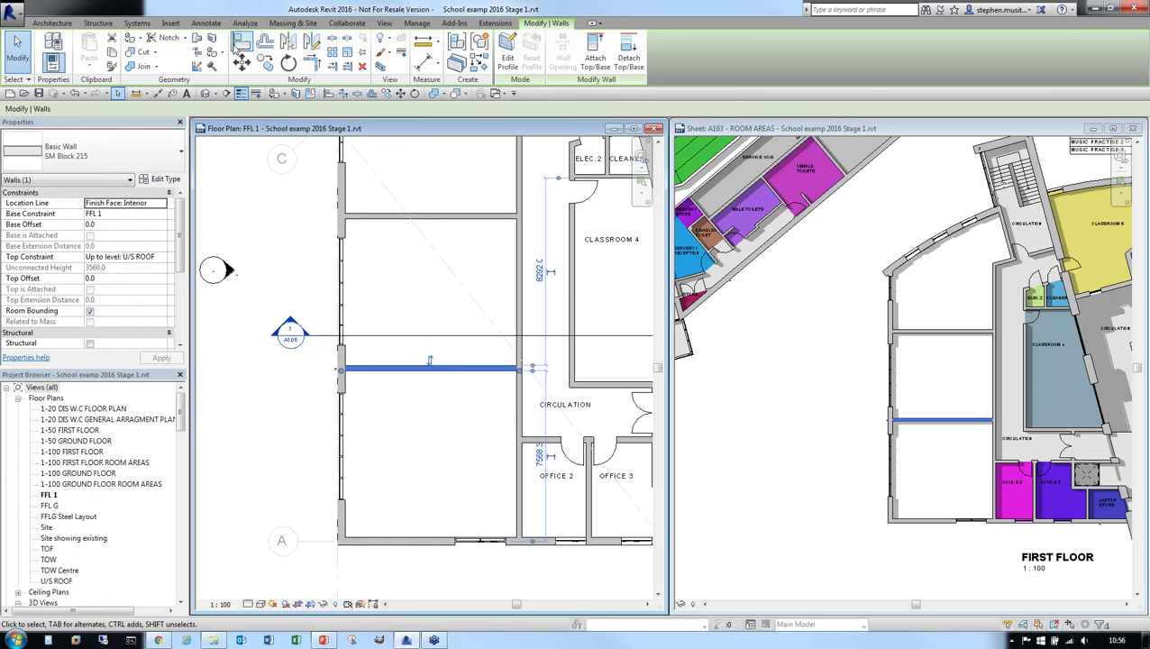
{"action": "left_click", "coordinate": [241, 44]}
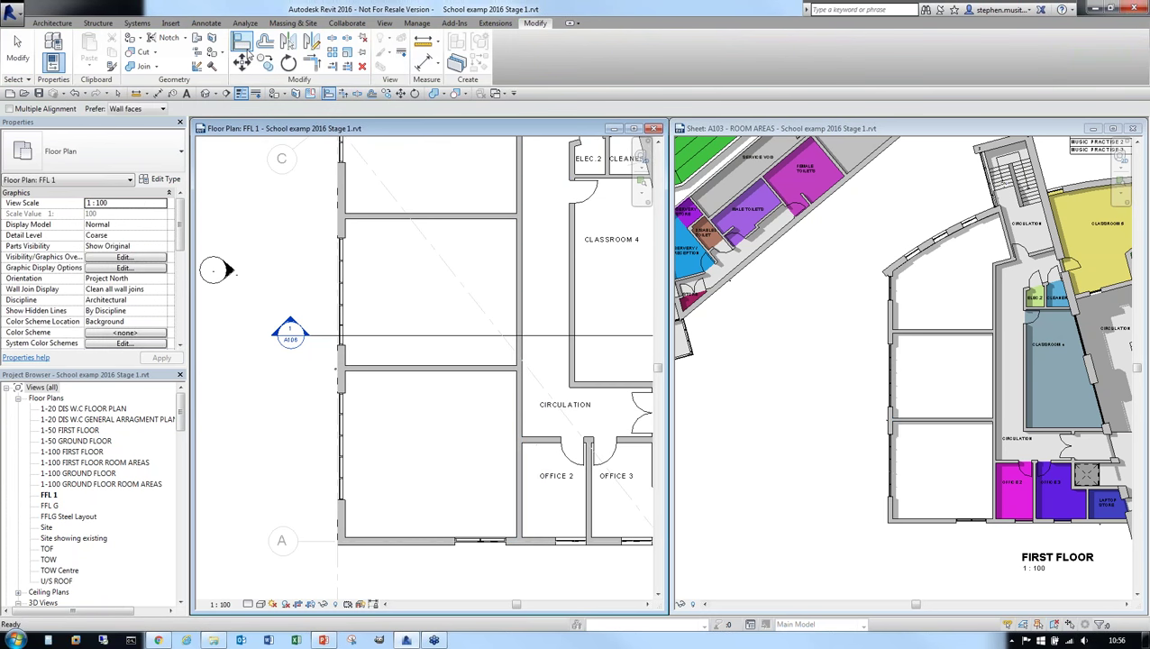
{"action": "left_click", "coordinate": [365, 403]}
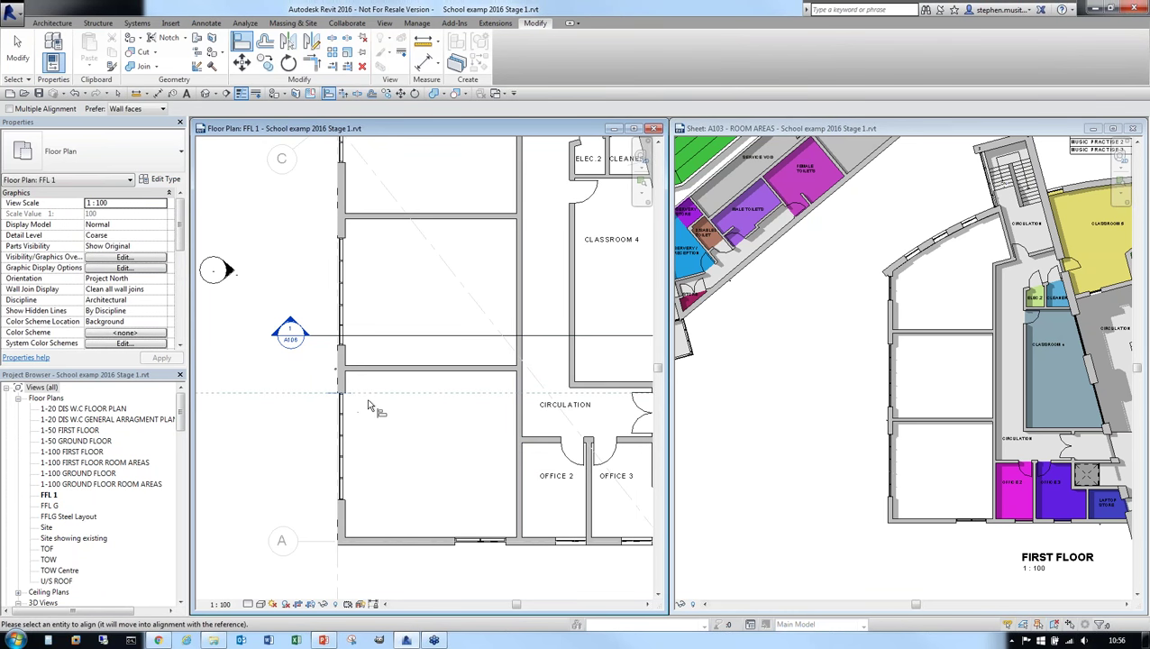
{"action": "left_click", "coordinate": [371, 370]}
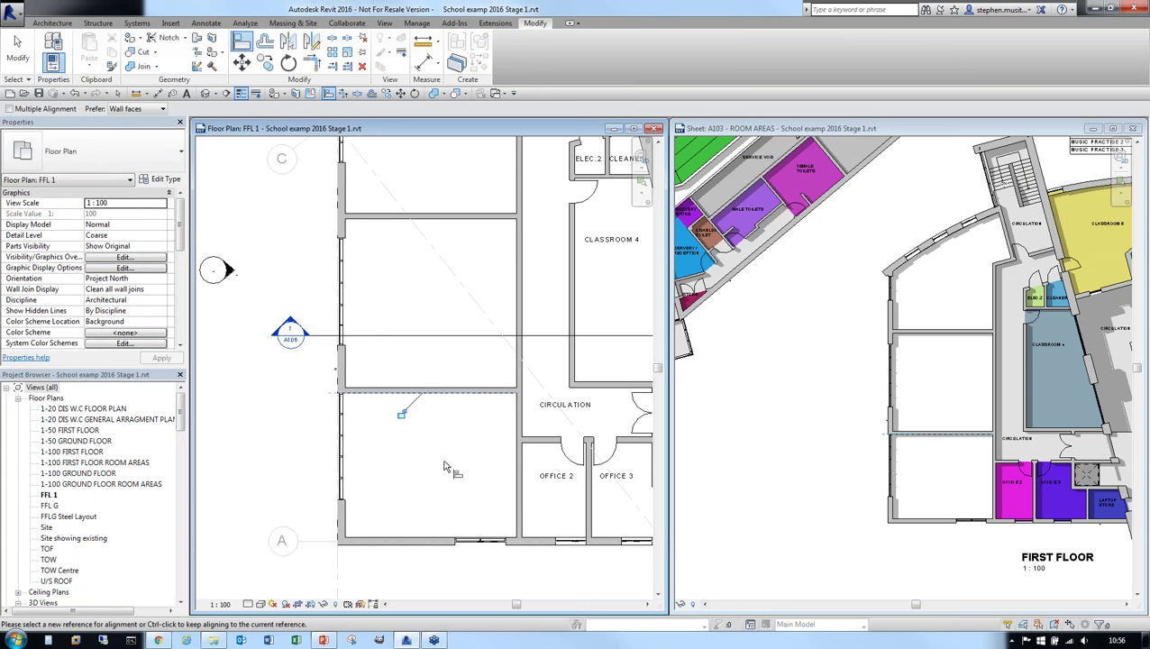
{"action": "left_click", "coordinate": [367, 239]}
{"action": "left_click", "coordinate": [369, 225]}
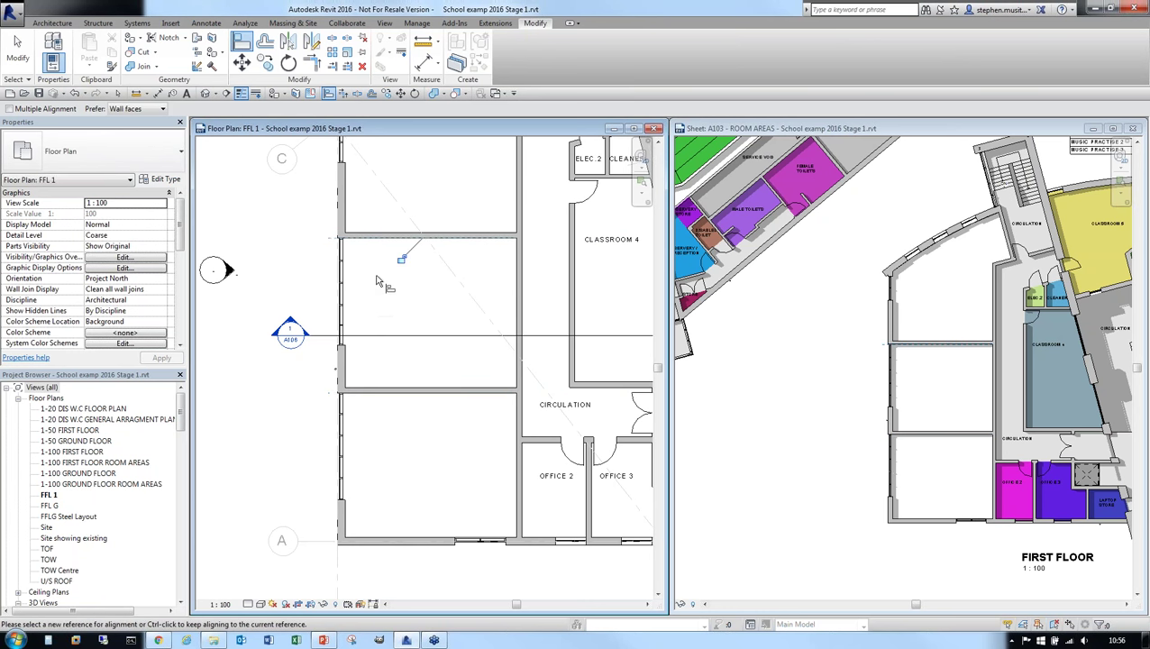
{"action": "double_click", "coordinate": [480, 236]}
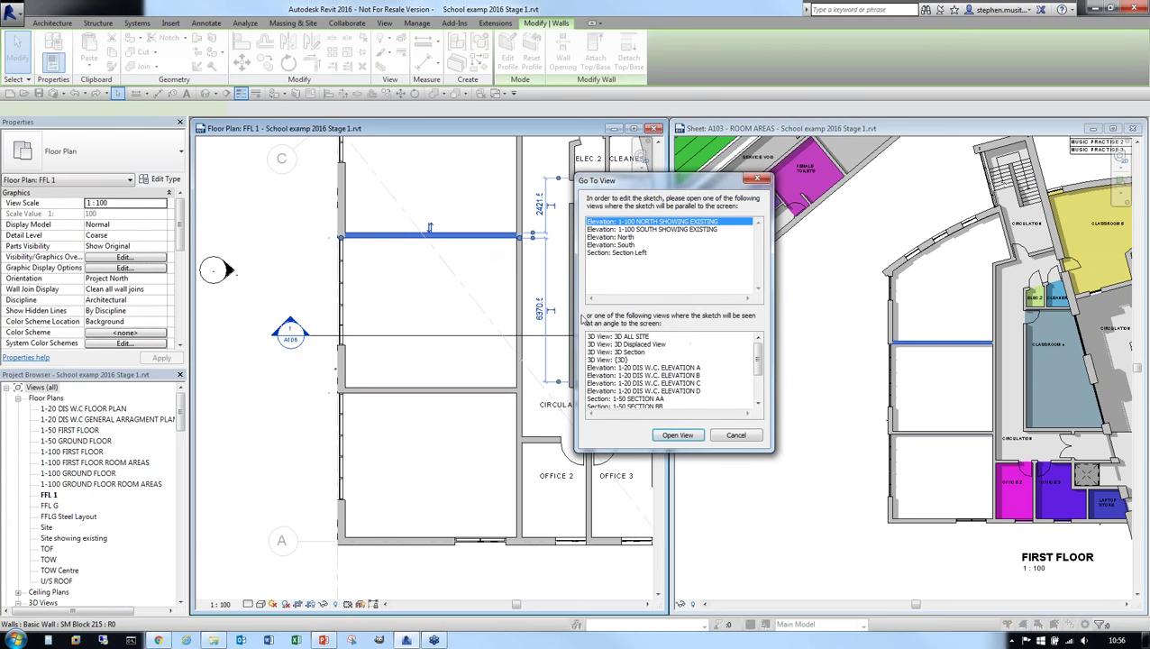
{"action": "left_click", "coordinate": [747, 434]}
{"action": "key", "text": "Escape"}
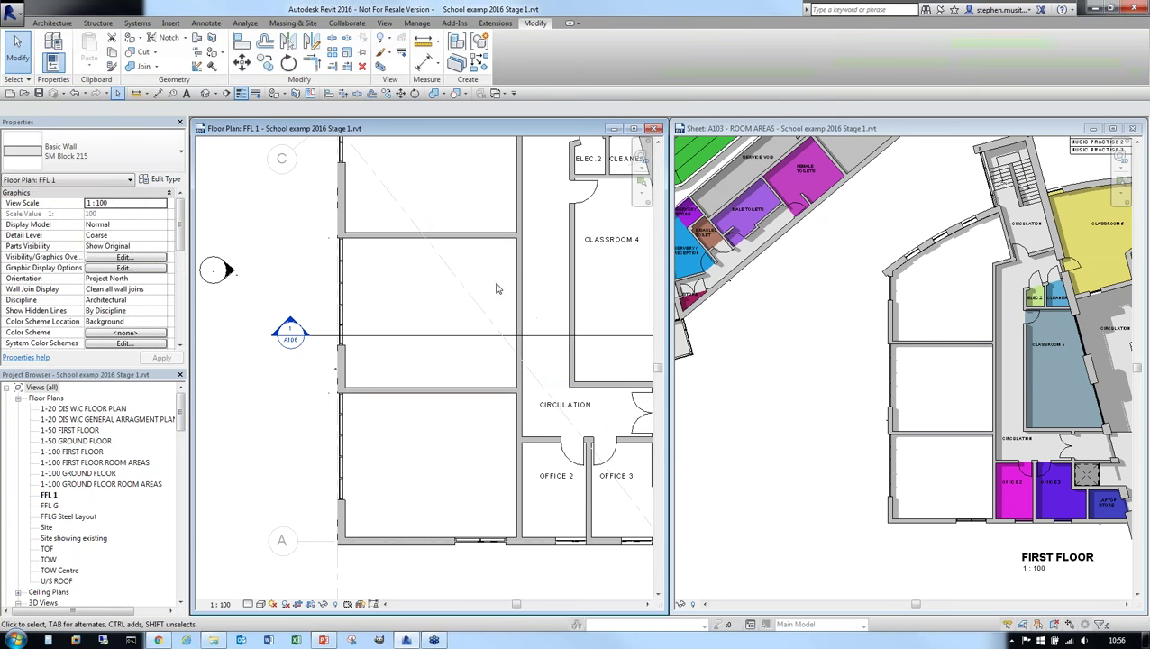
Step: Check the distance between the two partitions by moving the upper wall's temporary dimension witness line to the lower partition, leaving the value unedited
{"action": "left_click", "coordinate": [478, 236]}
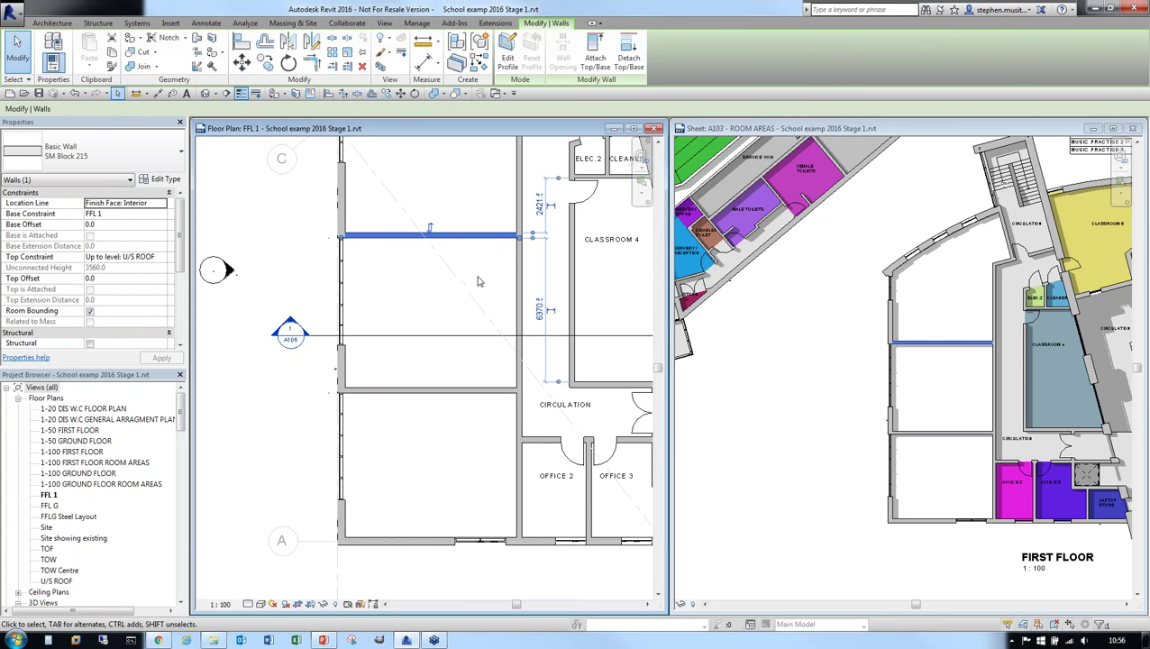
{"action": "left_click_drag", "start_coordinate": [558, 381], "coordinate": [478, 389]}
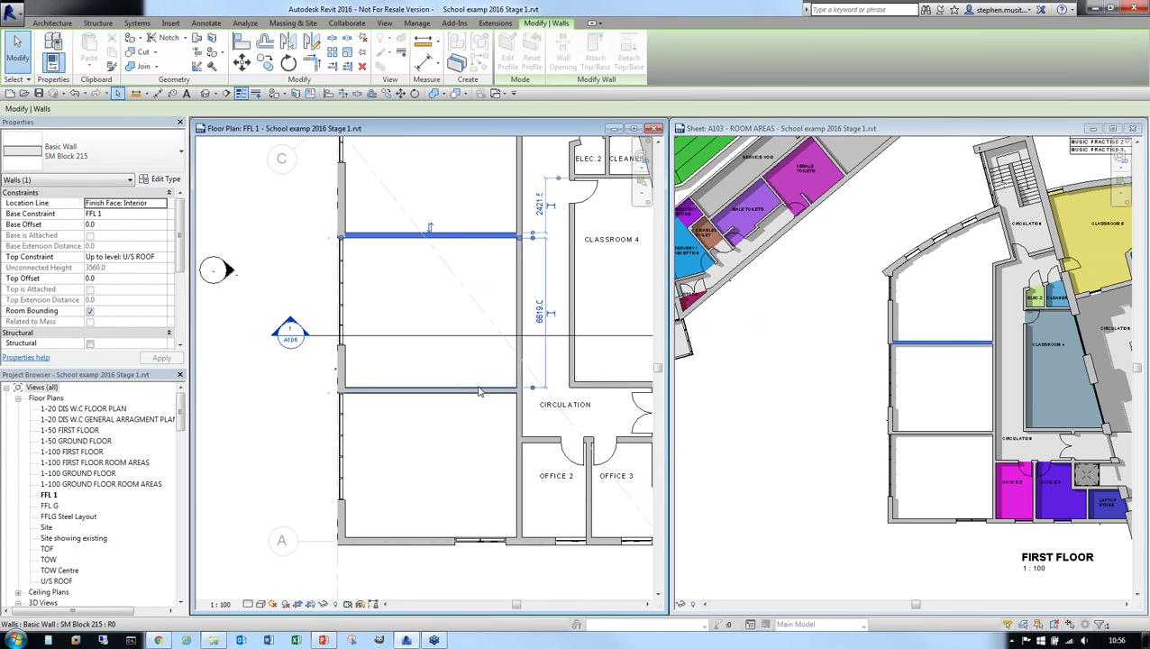
{"action": "left_click", "coordinate": [537, 315]}
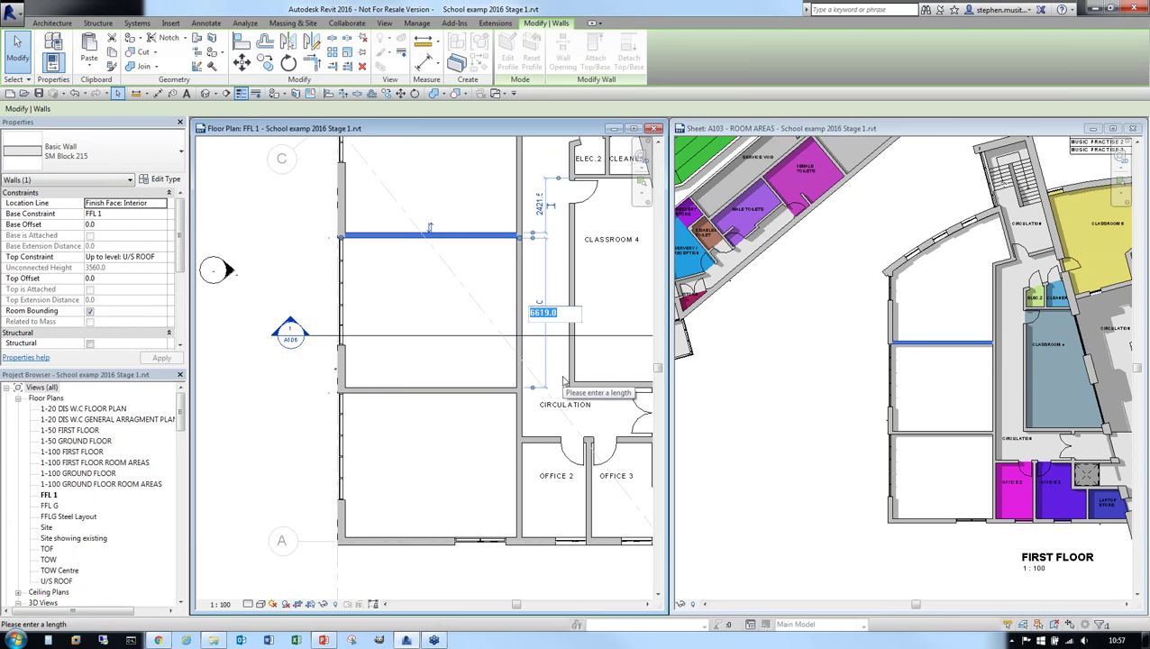
{"action": "key", "text": "Escape"}
{"action": "key", "text": "Escape"}
Step: Place an IntSgl (7) 1010 x 2110mm door, matching the OFFICE 2 door, in the corridor wall about 100 mm below the lower partition
{"action": "scroll", "coordinate": [469, 403], "scroll_direction": "down", "scroll_amount": 2}
{"action": "middle_click_drag", "start_coordinate": [469, 402], "coordinate": [440, 439]}
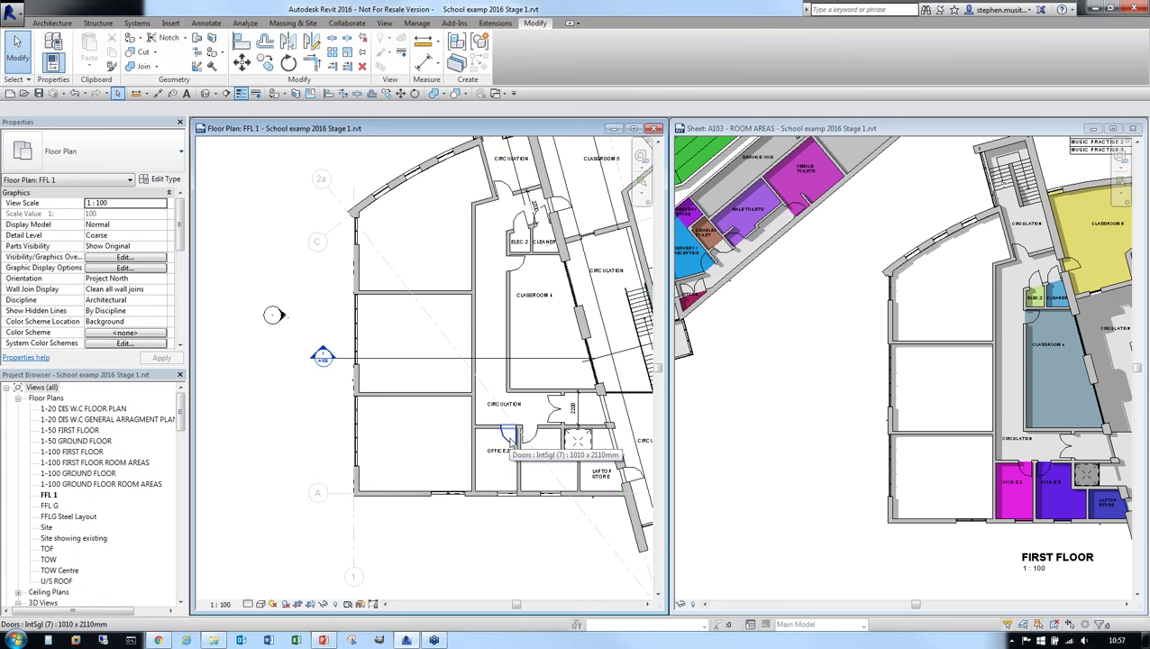
{"action": "scroll", "coordinate": [507, 441], "scroll_direction": "up", "scroll_amount": 5}
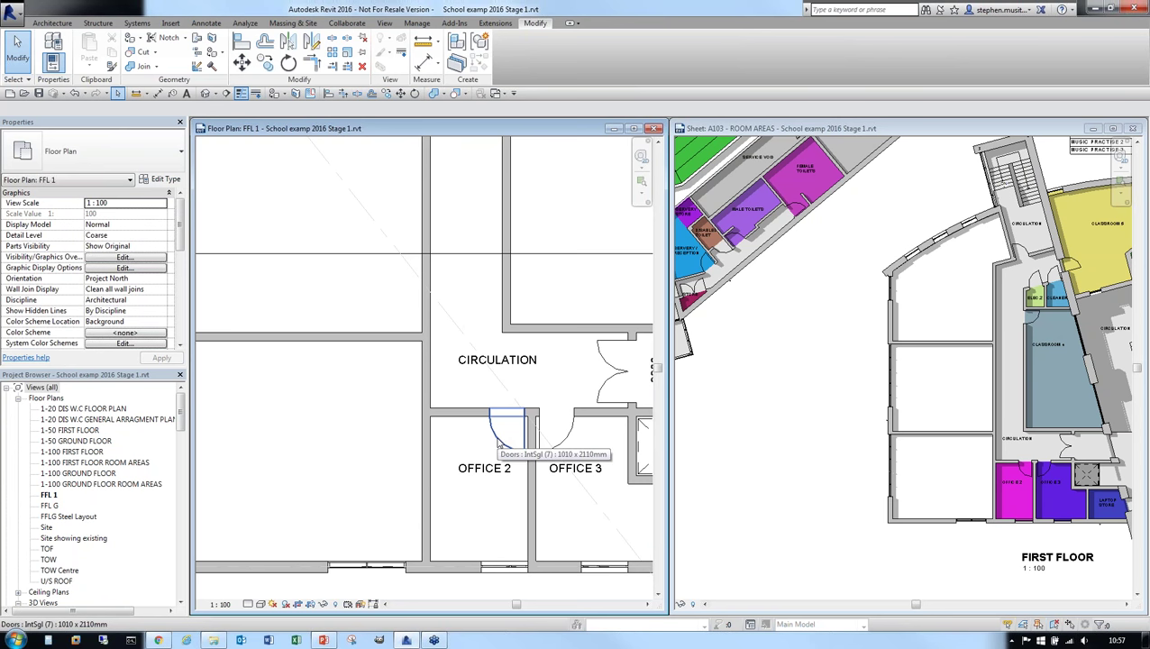
{"action": "right_click", "coordinate": [500, 440]}
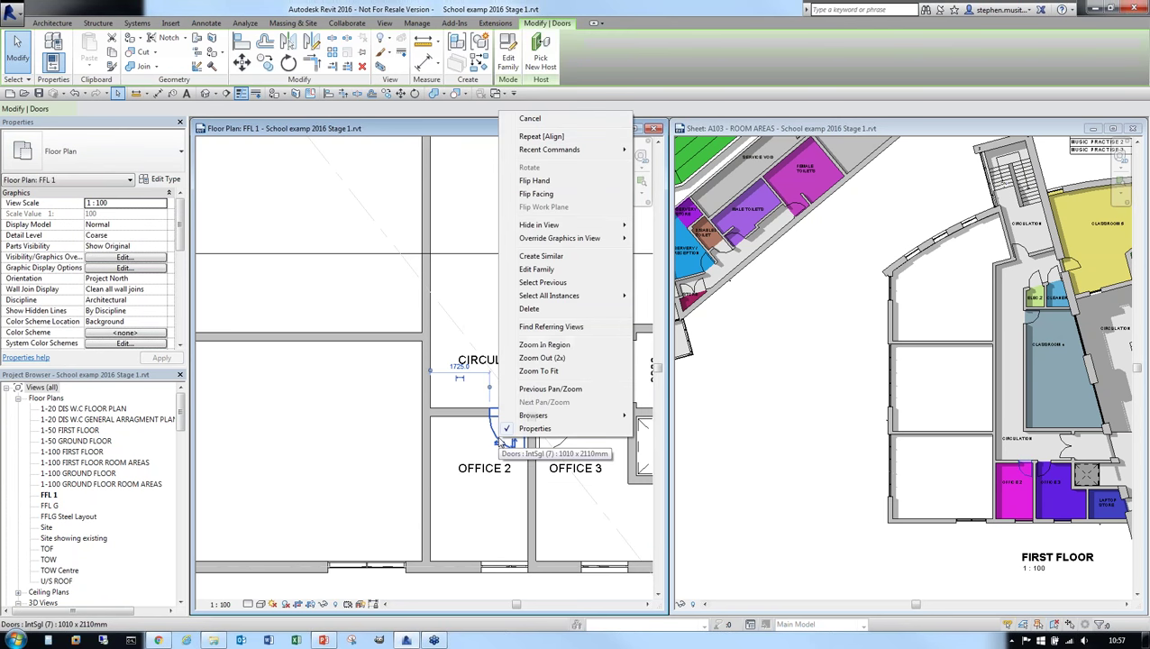
{"action": "left_click", "coordinate": [541, 256]}
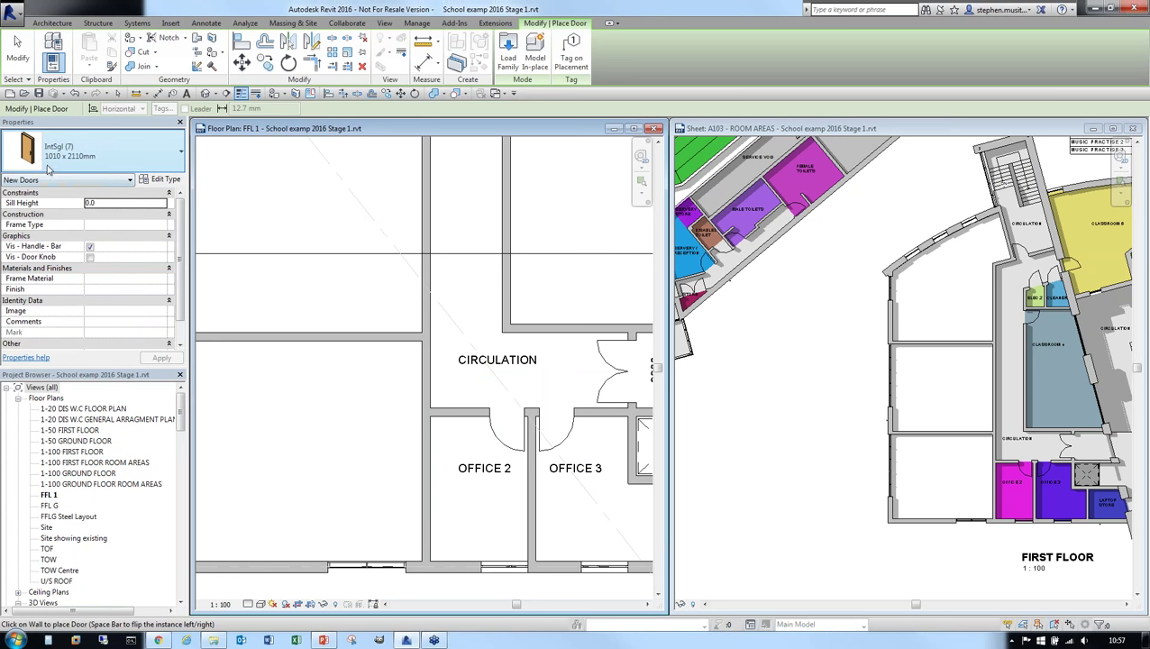
{"action": "left_click", "coordinate": [162, 156]}
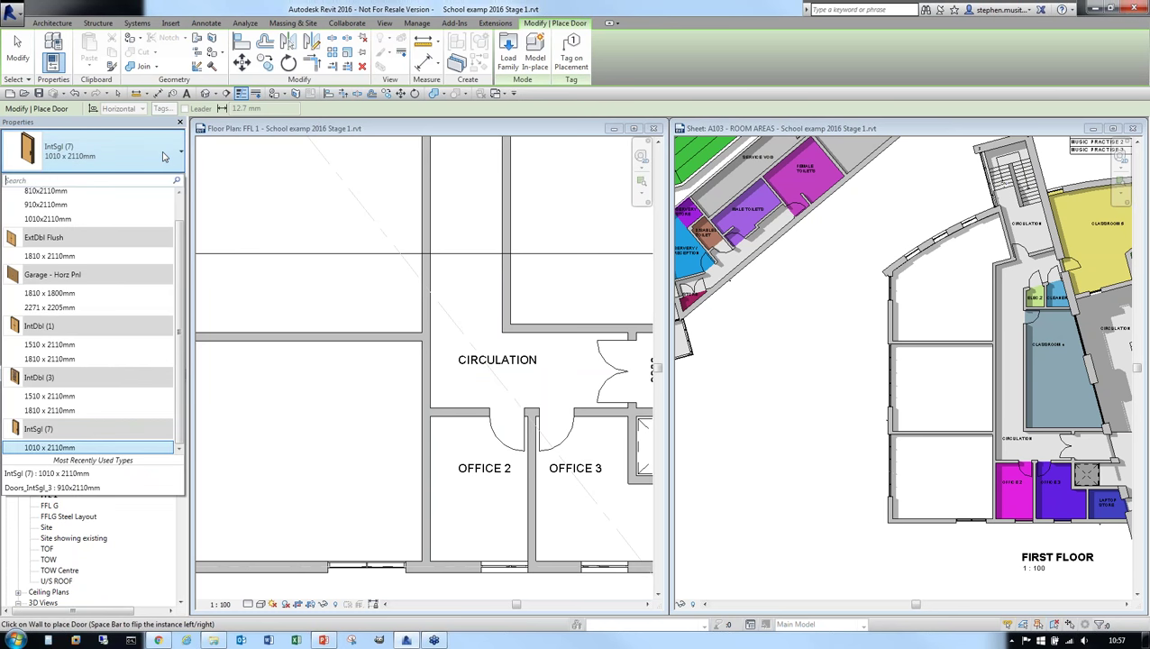
{"action": "left_click", "coordinate": [162, 156]}
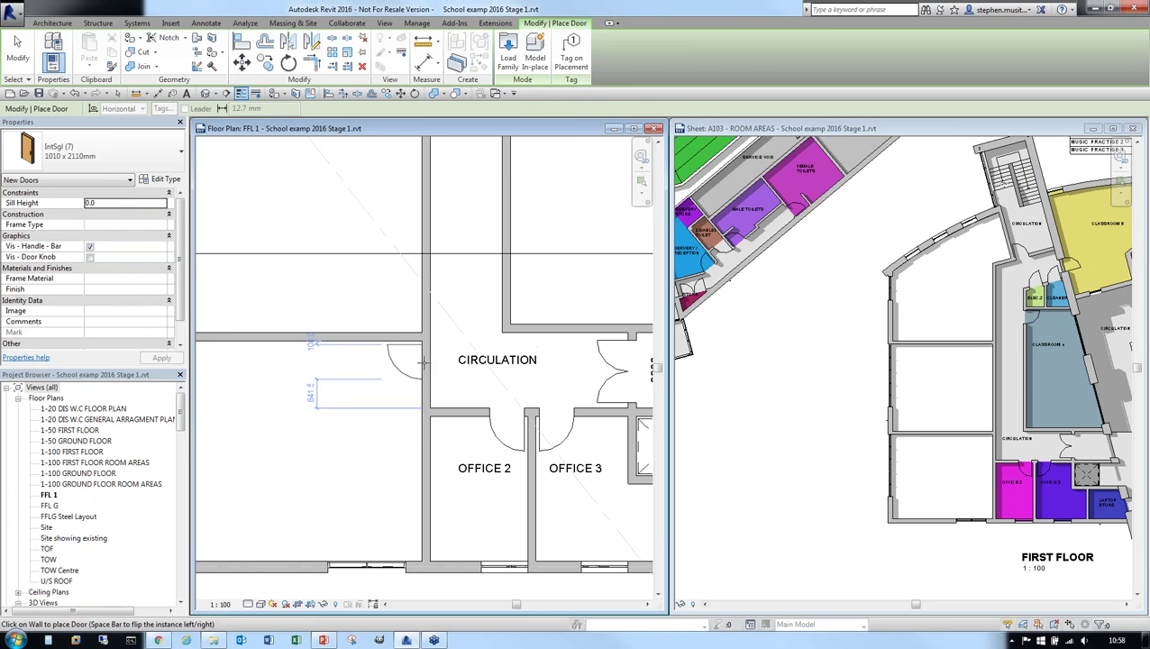
{"action": "key", "text": "space"}
{"action": "key", "text": "space"}
{"action": "left_click", "coordinate": [422, 360]}
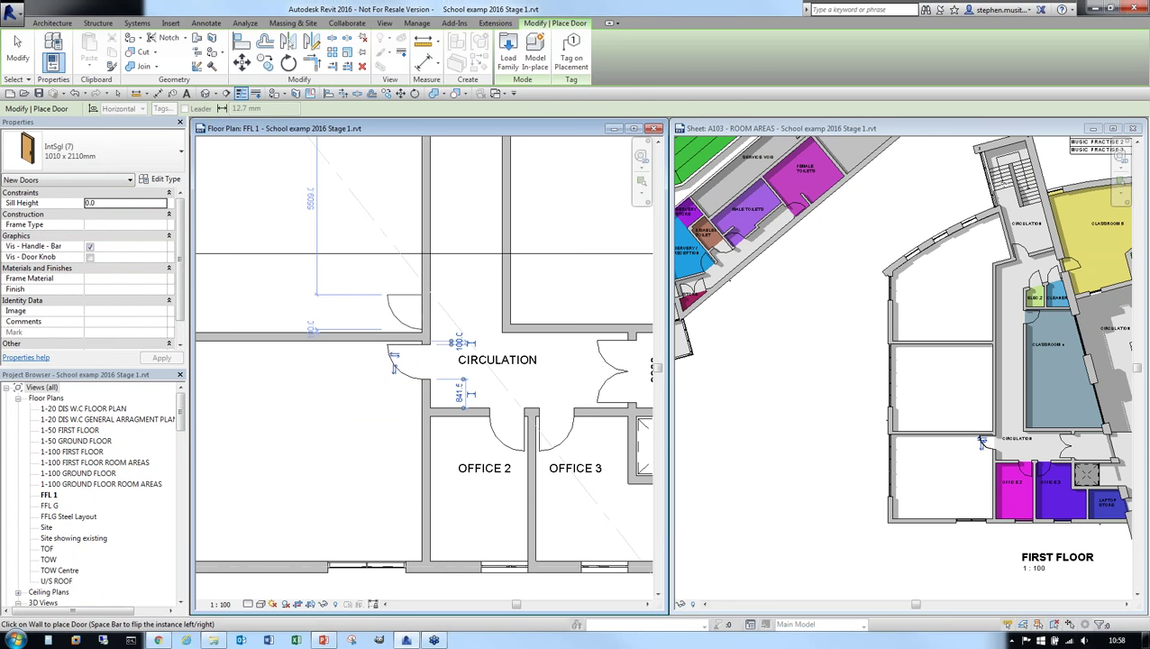
Step: Place a second IntSgl (7) 1010 x 2110mm door in the corridor wall just above the lower partition
{"action": "left_click", "coordinate": [421, 312]}
{"action": "middle_click_drag", "start_coordinate": [421, 313], "coordinate": [401, 522]}
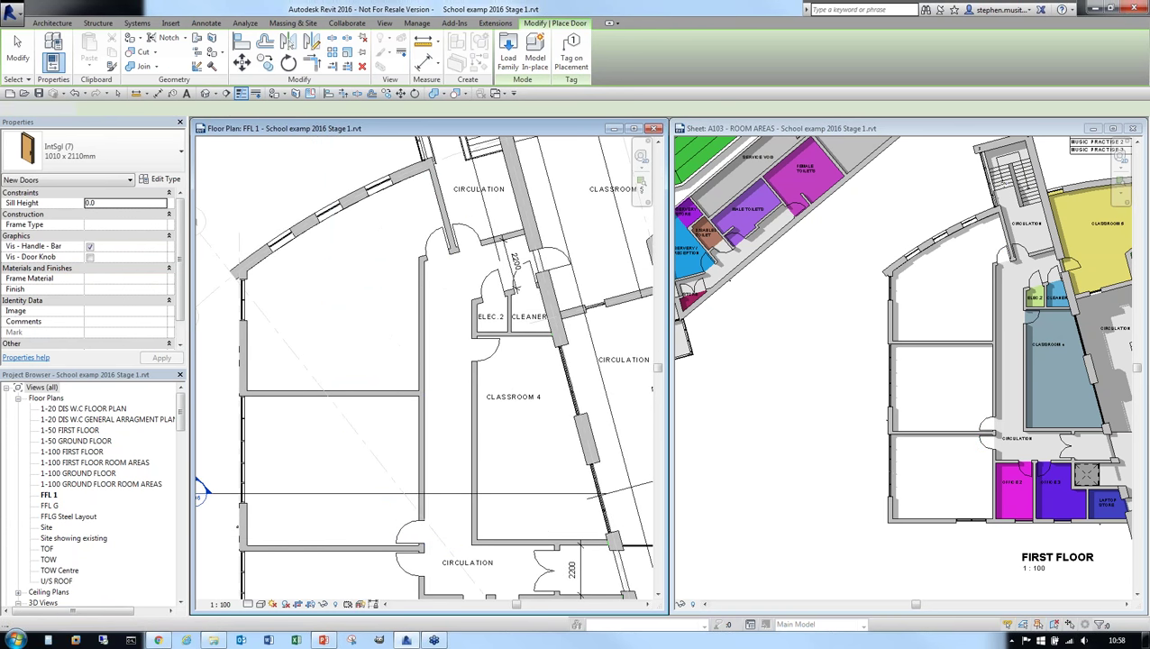
{"action": "key", "text": "Escape"}
Step: Change the door just below the lower partition to the Doors_IntSgl_3 1010x2110mm type
{"action": "middle_click_drag", "start_coordinate": [458, 486], "coordinate": [457, 379]}
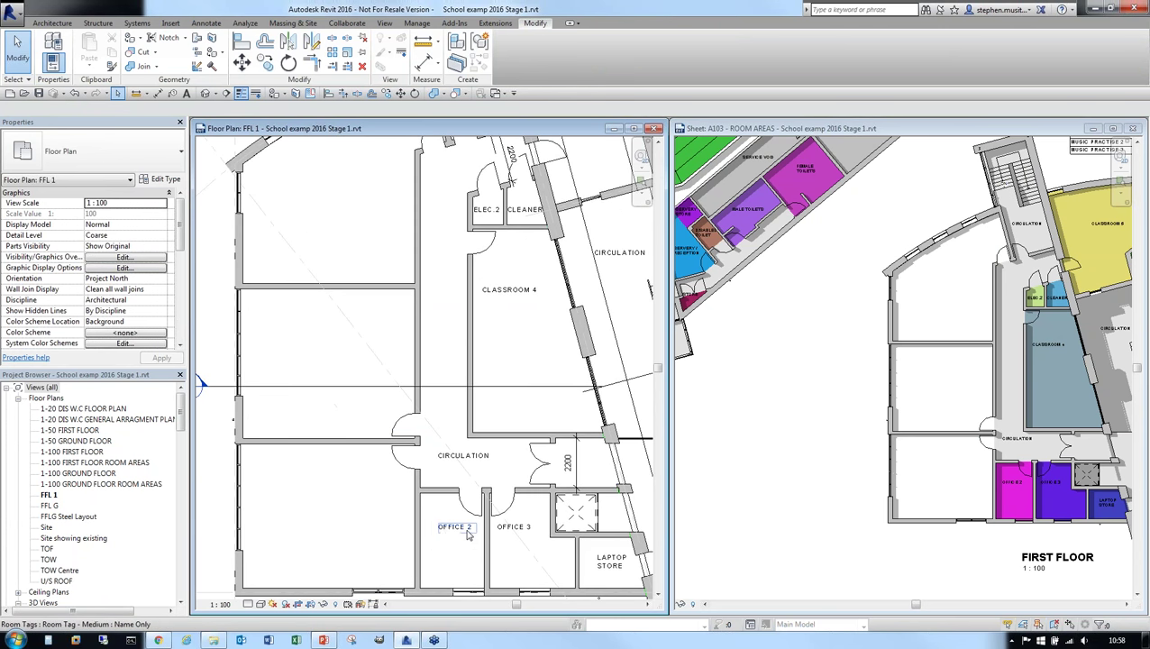
{"action": "left_click", "coordinate": [402, 471]}
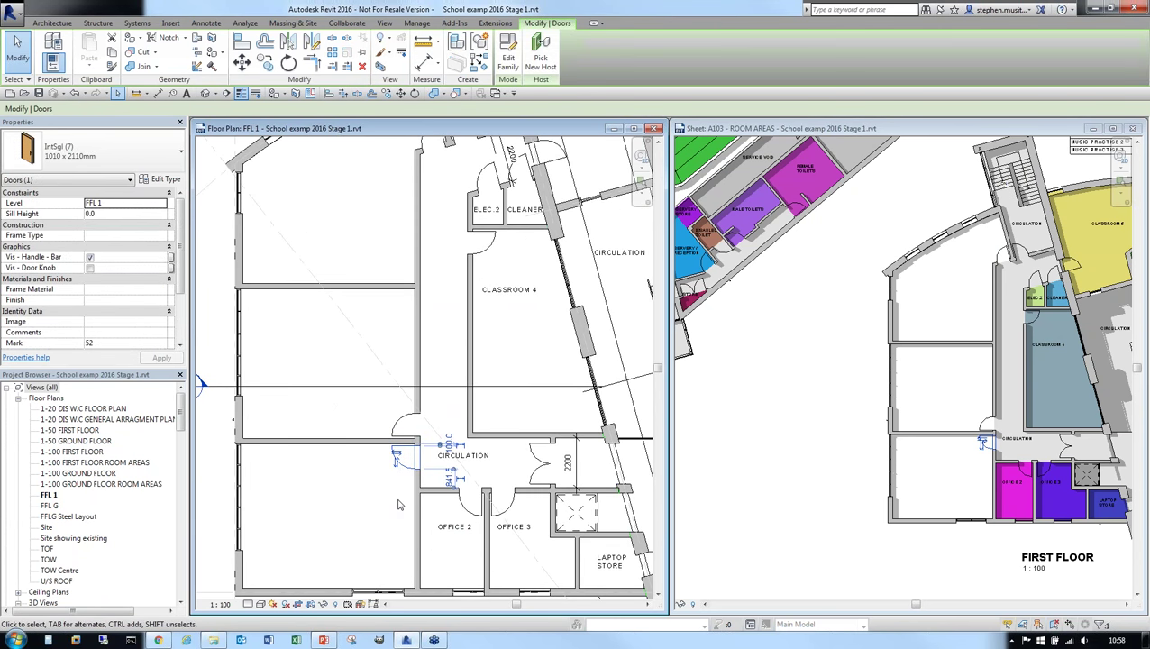
{"action": "scroll", "coordinate": [399, 498], "scroll_direction": "up", "scroll_amount": 1}
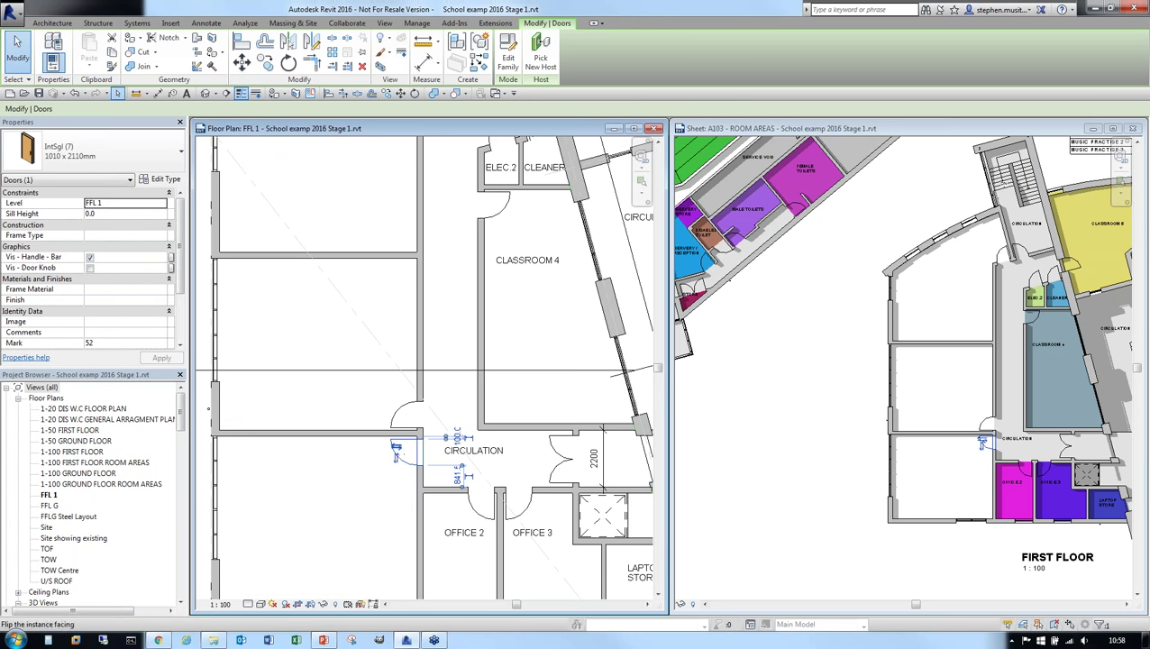
{"action": "left_click", "coordinate": [397, 450]}
{"action": "left_click", "coordinate": [443, 450]}
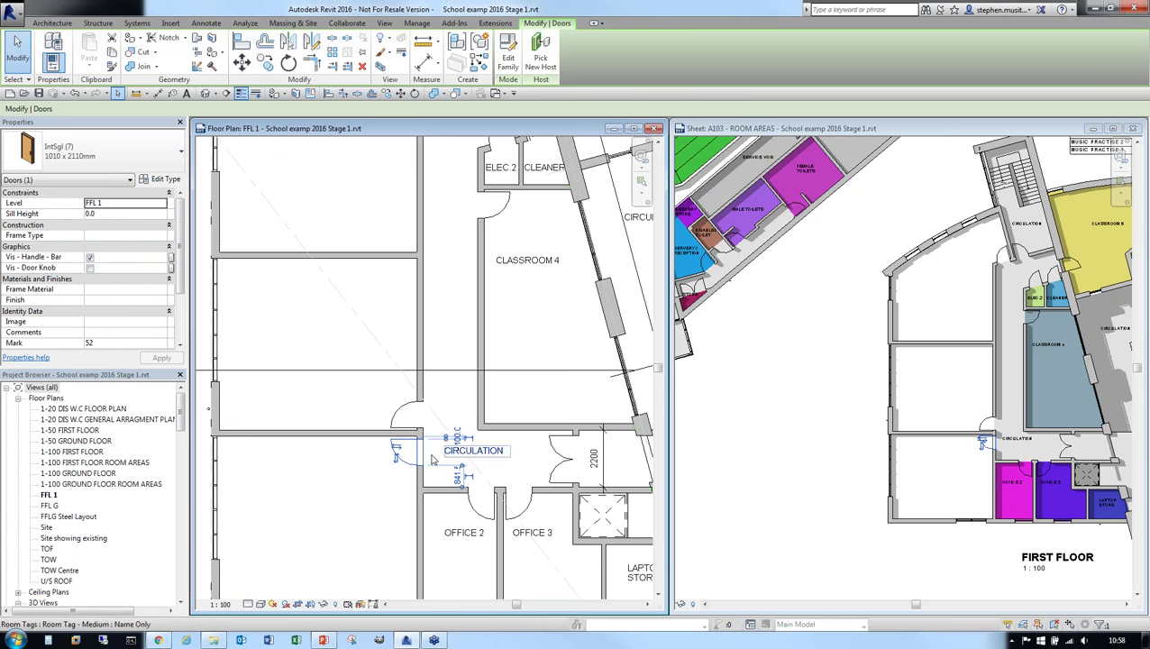
{"action": "left_click", "coordinate": [88, 159]}
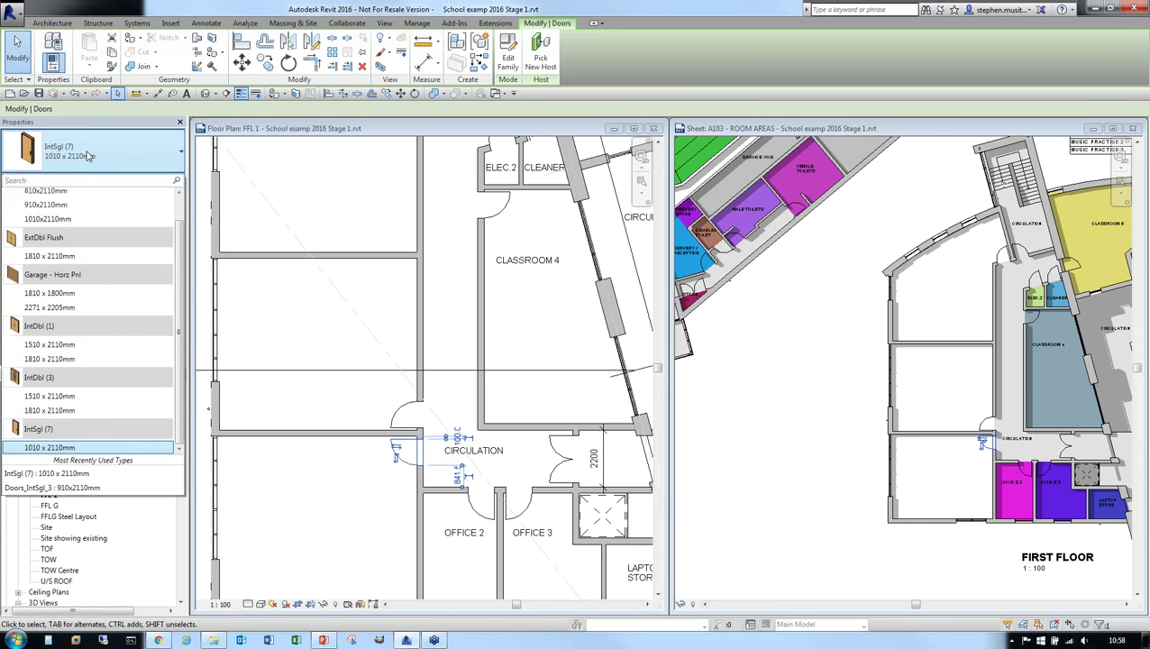
{"action": "scroll", "coordinate": [38, 220], "scroll_direction": "up", "scroll_amount": 1}
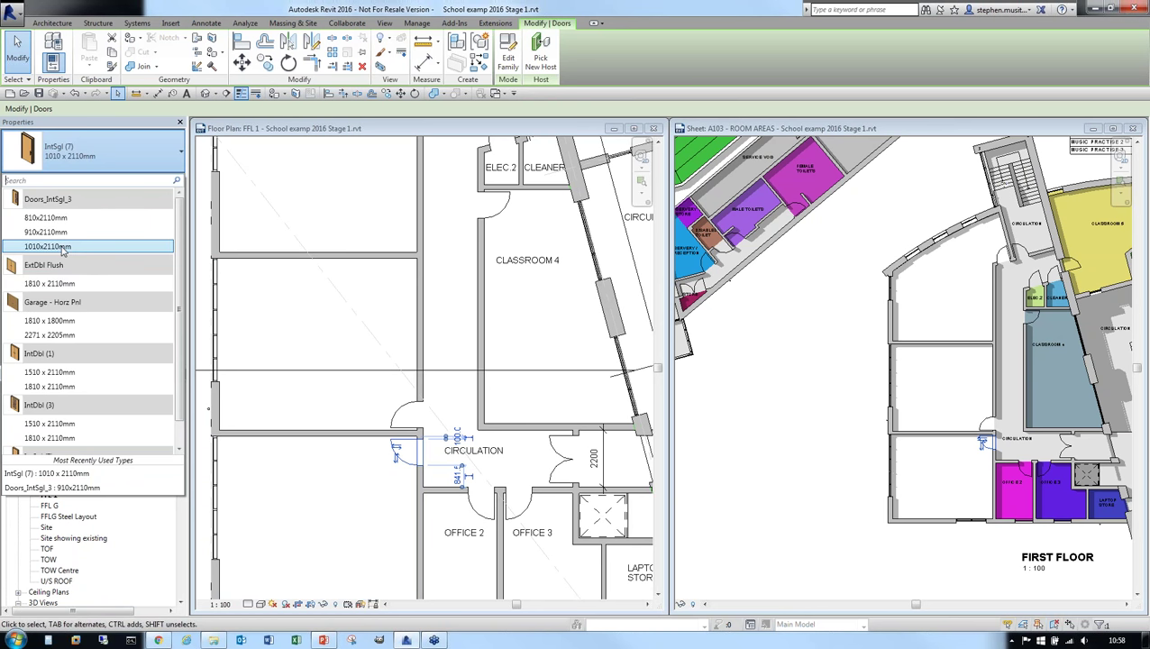
{"action": "left_click", "coordinate": [63, 259]}
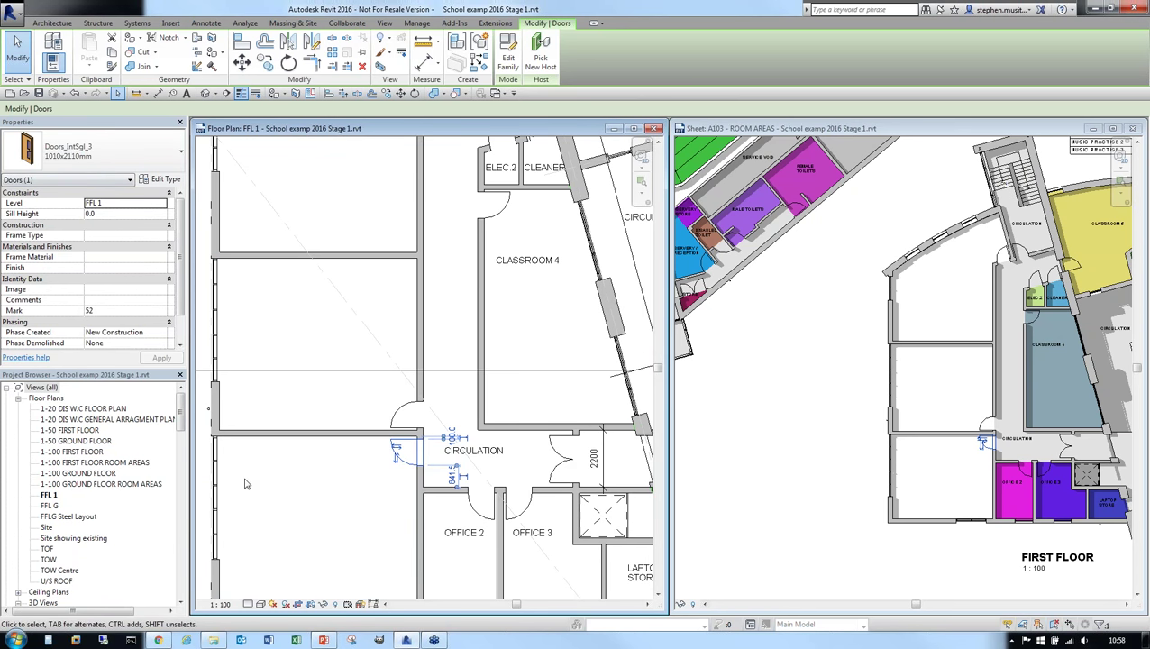
{"action": "left_click", "coordinate": [338, 481]}
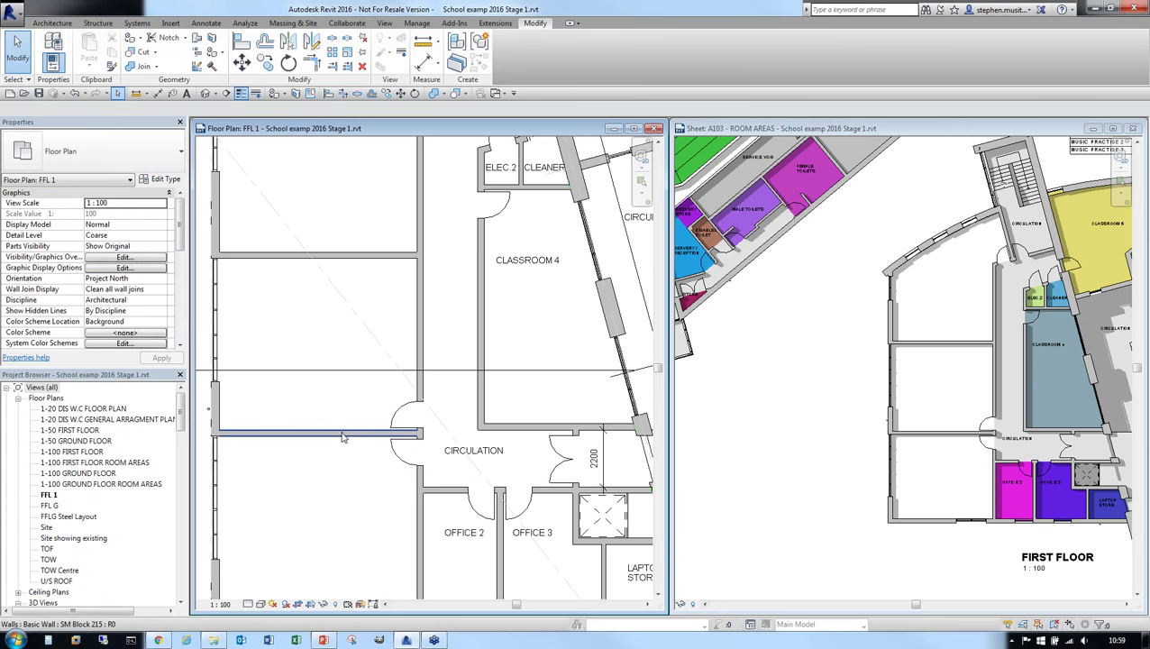
Step: Place a 12mm Circle elevation marker in the first-floor corridor, facing the wall with the two new doors
{"action": "scroll", "coordinate": [398, 470], "scroll_direction": "down", "scroll_amount": 3}
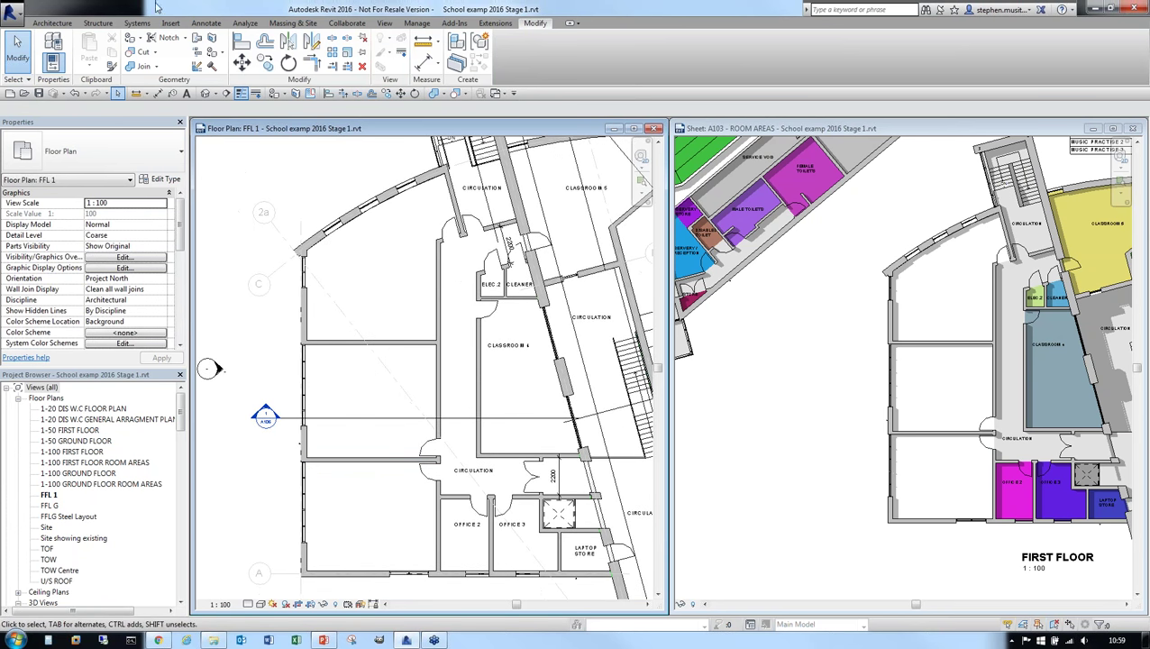
{"action": "left_click", "coordinate": [52, 23]}
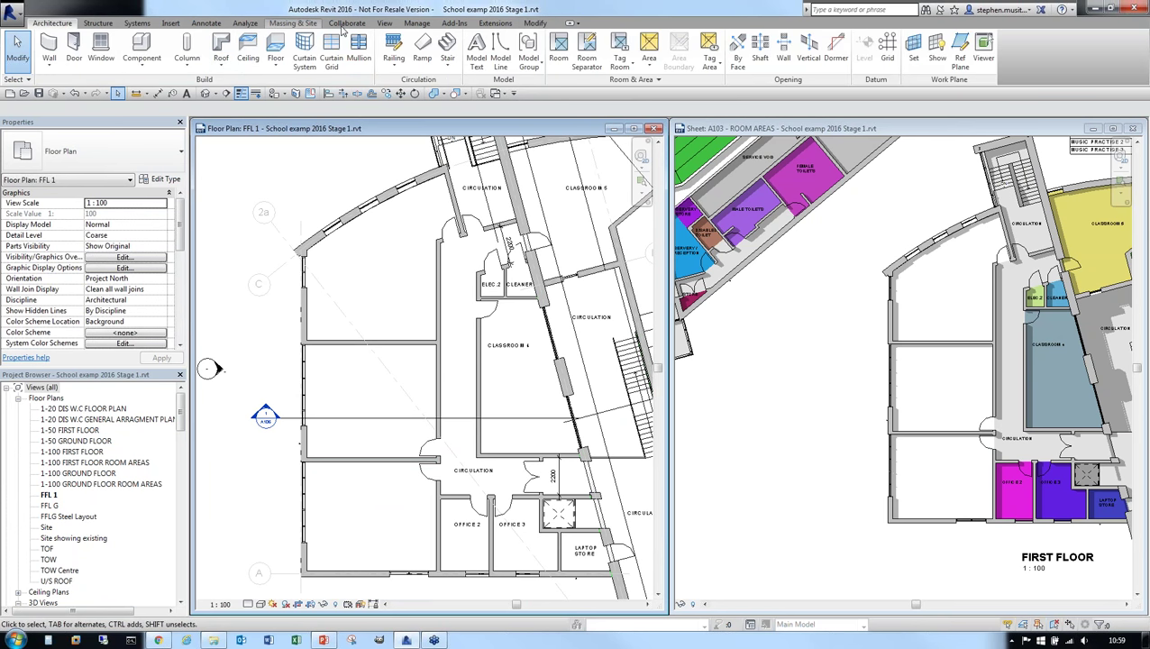
{"action": "left_click", "coordinate": [384, 23]}
{"action": "left_click", "coordinate": [516, 68]}
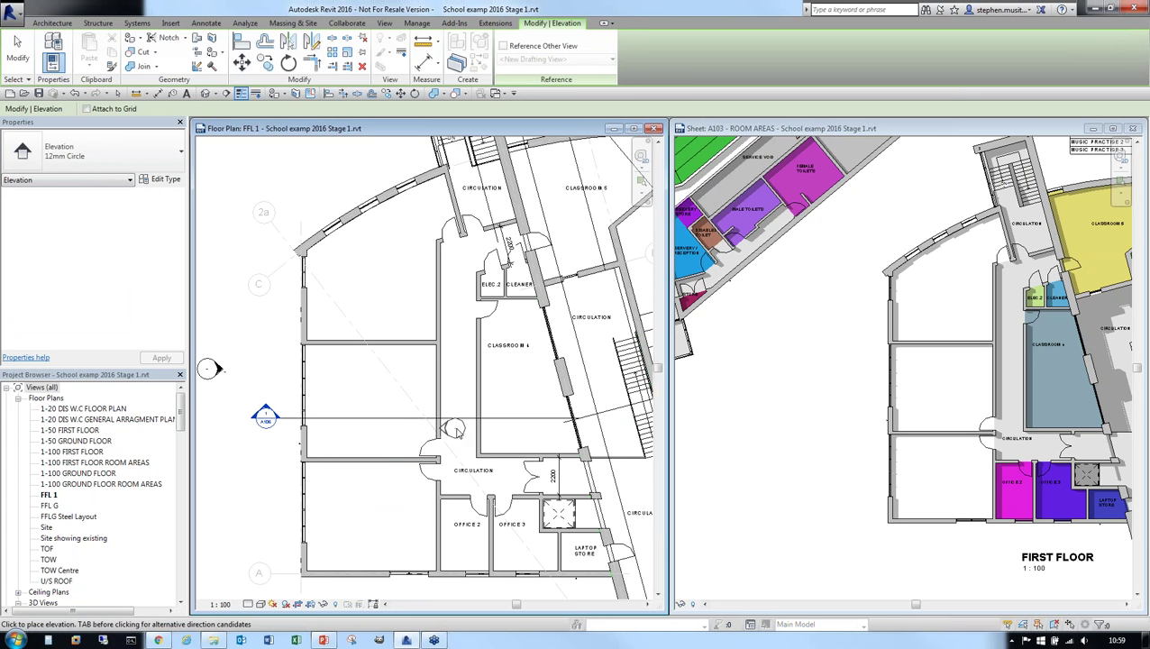
{"action": "left_click", "coordinate": [458, 429]}
{"action": "key", "text": "Escape"}
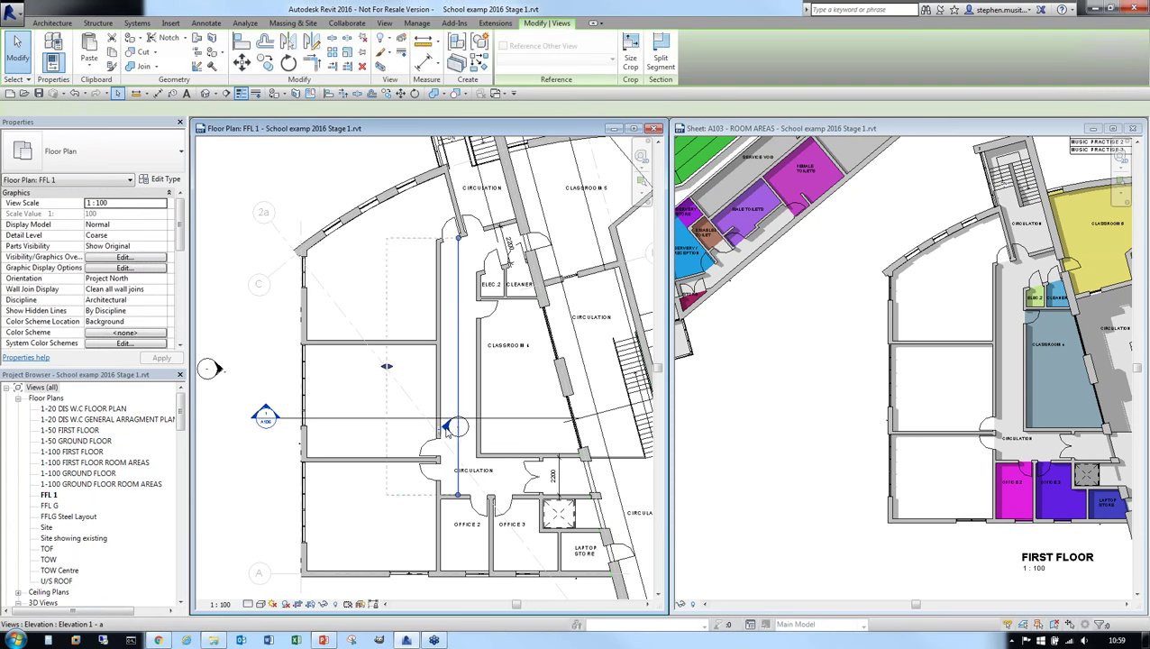
Step: Open the new corridor elevation, enlarge the two doors and resize its window to uncover the FFL 1 floor plan
{"action": "double_click", "coordinate": [450, 428]}
{"action": "scroll", "coordinate": [652, 461], "scroll_direction": "up", "scroll_amount": 5}
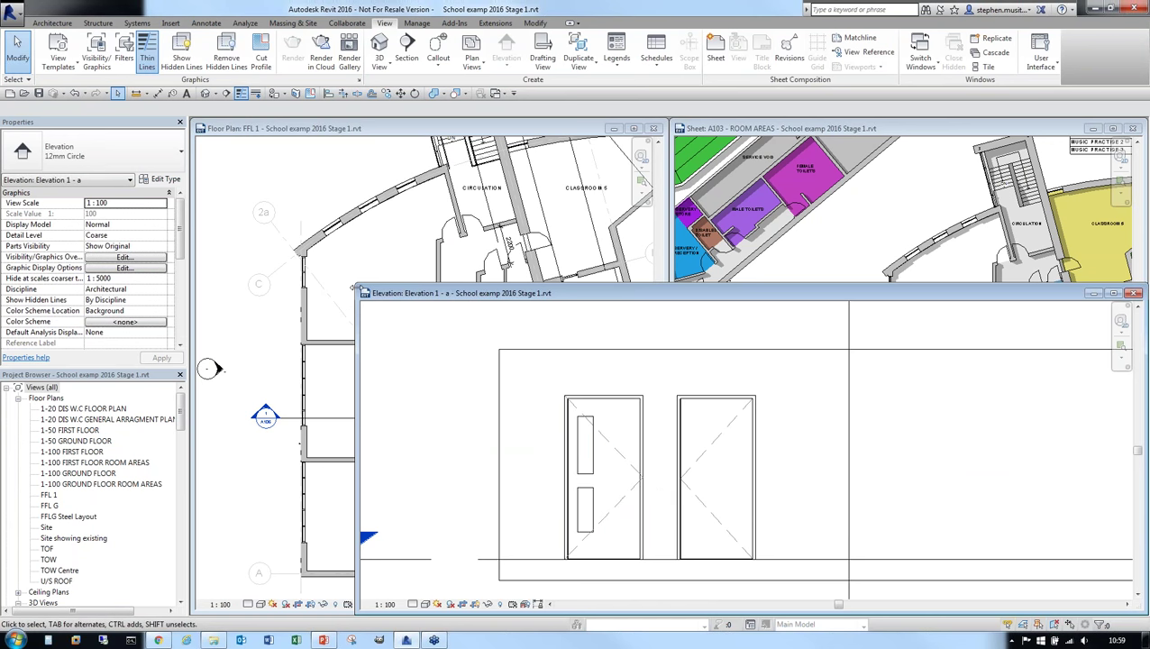
{"action": "left_click_drag", "start_coordinate": [354, 288], "coordinate": [717, 267]}
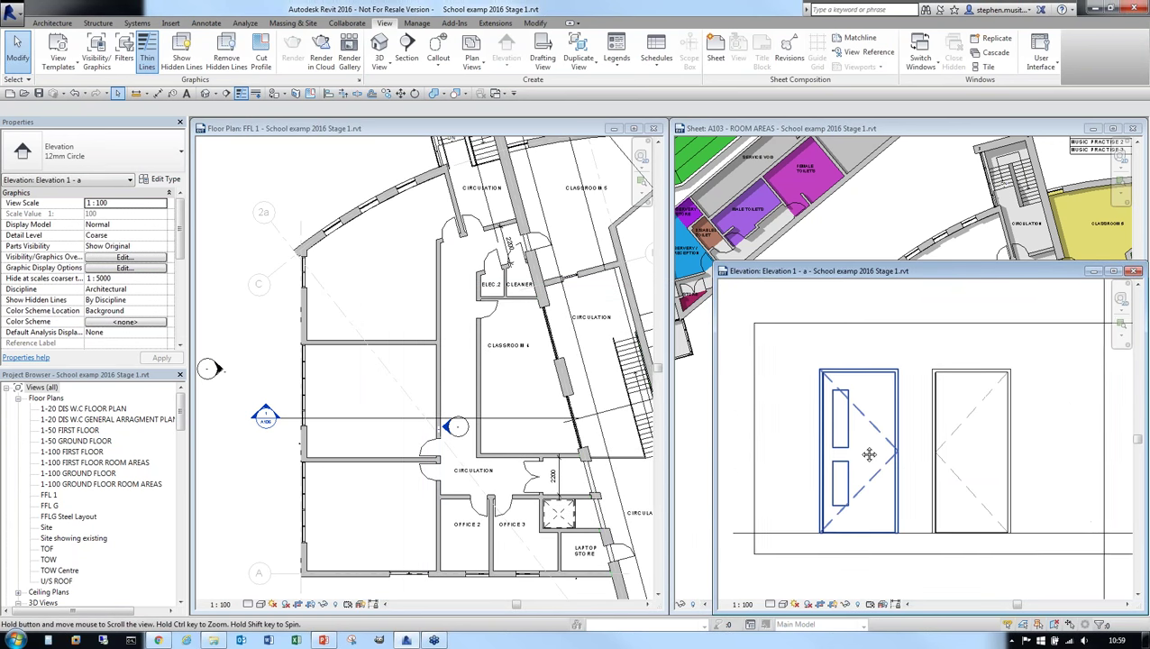
Step: Change the plain IntSgl (7) door in the elevation to the Doors_IntSgl_3 1010x2110mm type and close the elevation
{"action": "left_click", "coordinate": [993, 434]}
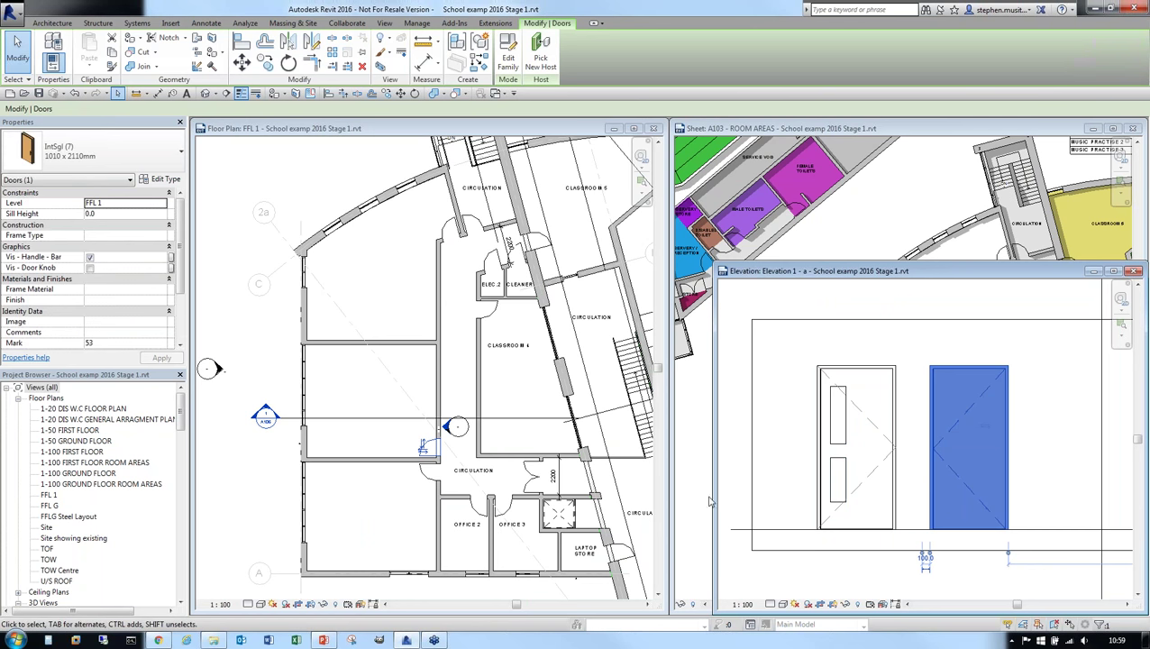
{"action": "left_click", "coordinate": [167, 151]}
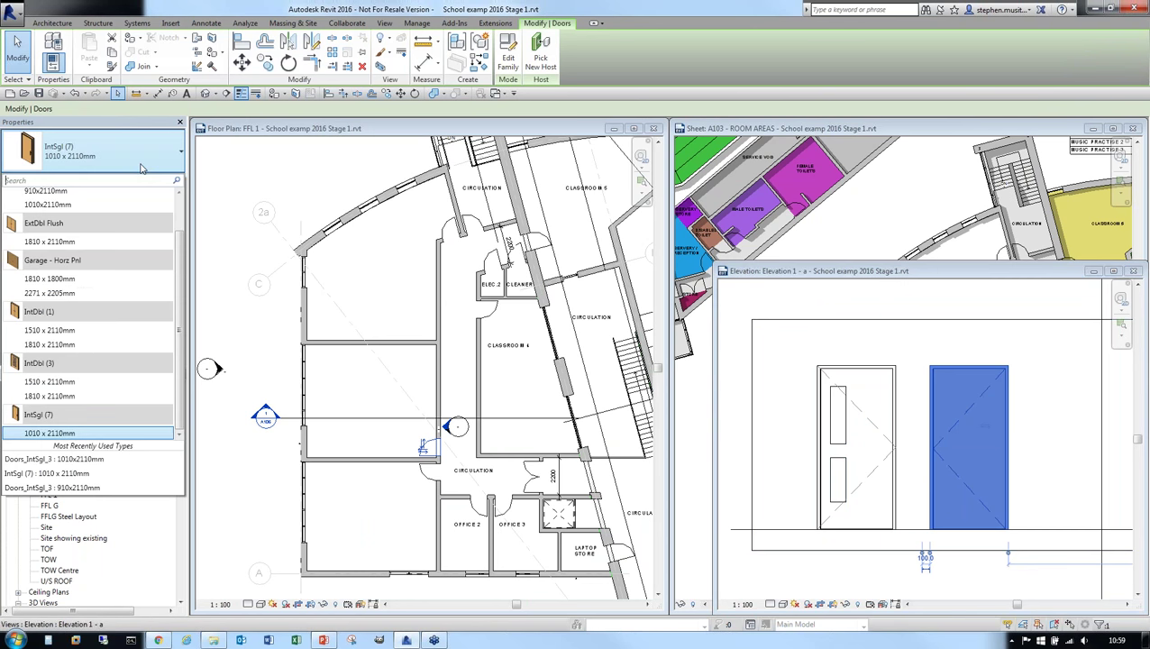
{"action": "left_click", "coordinate": [50, 246]}
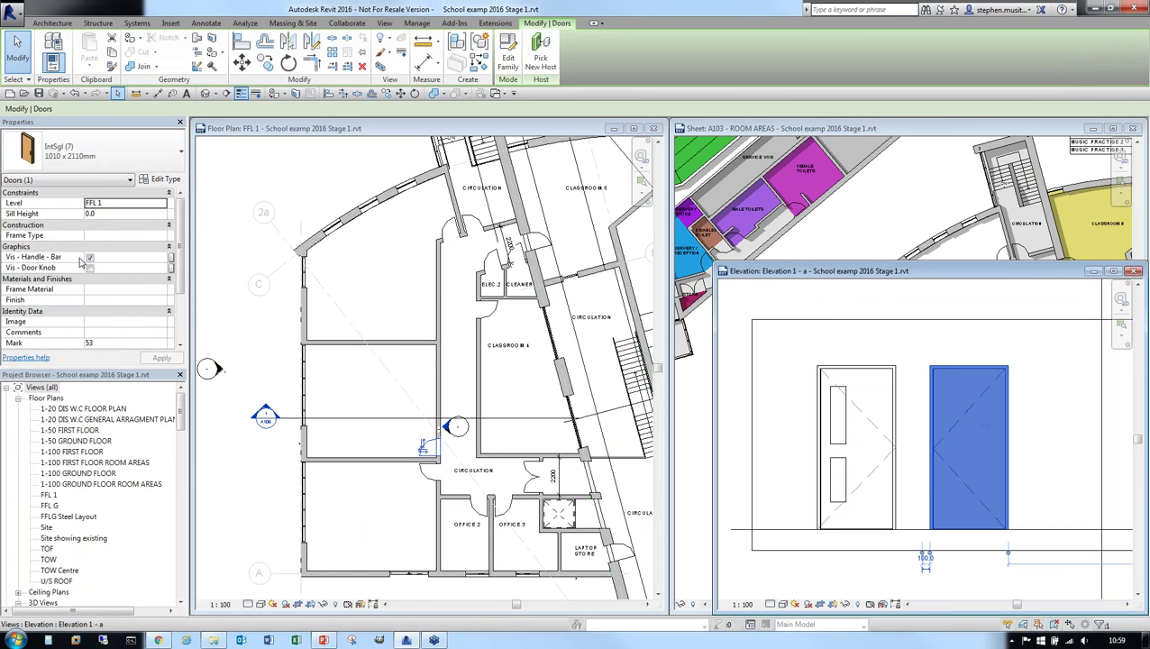
{"action": "key", "text": "Escape"}
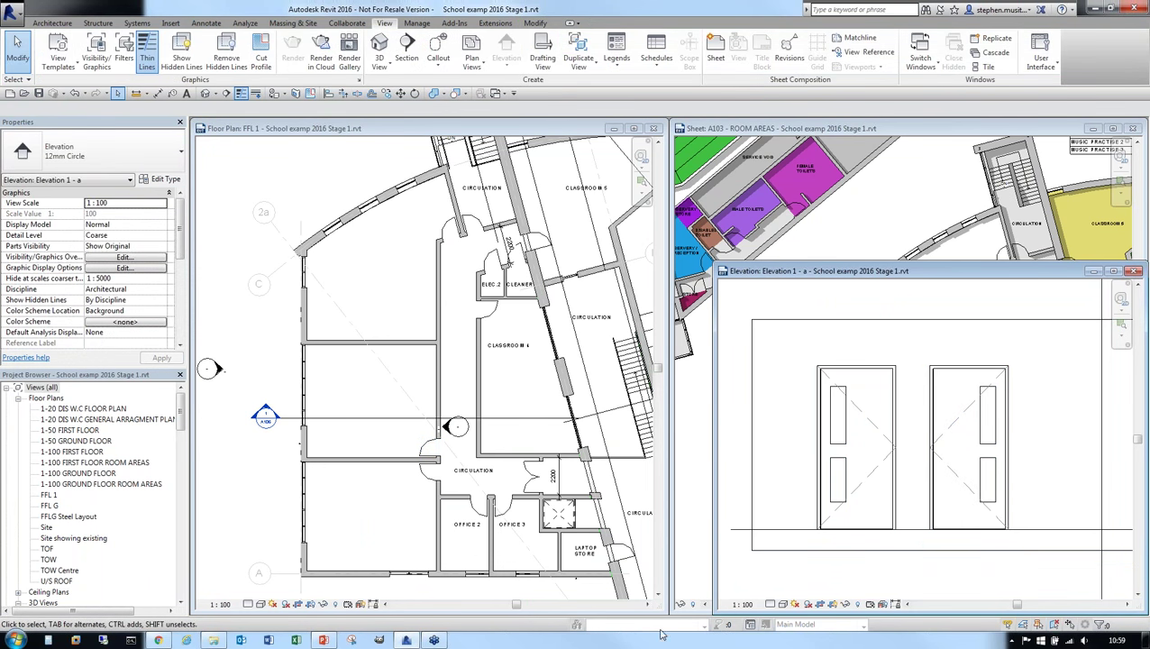
{"action": "left_click", "coordinate": [1135, 270]}
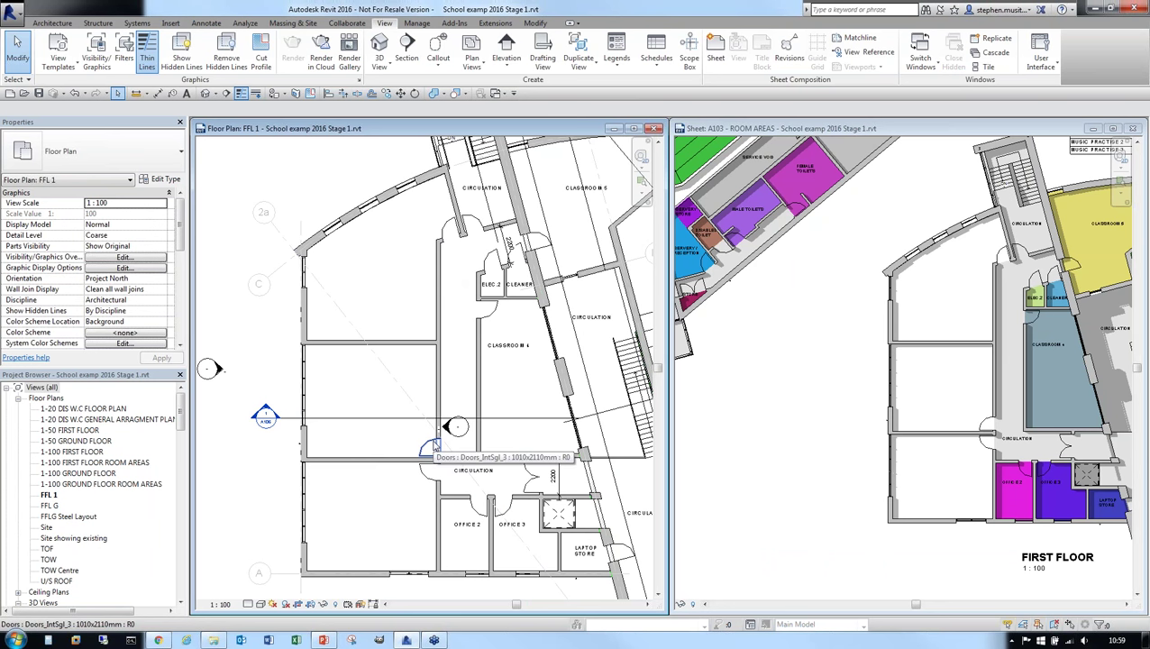
{"action": "left_click_drag", "start_coordinate": [433, 448], "coordinate": [416, 480]}
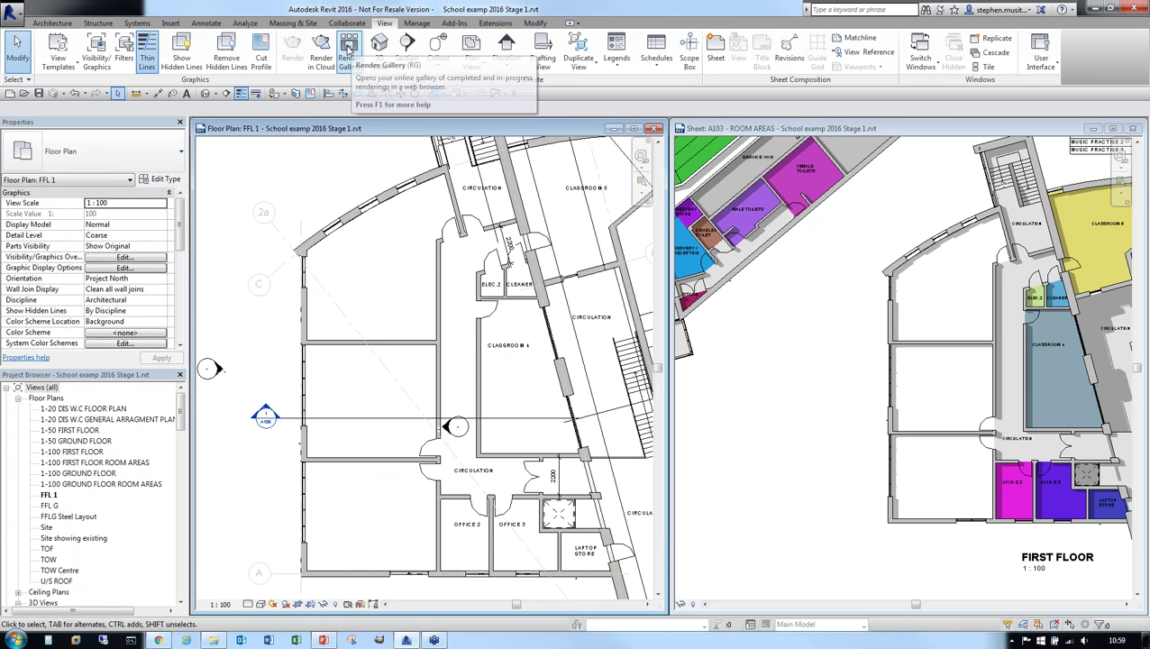
Step: Tag all untagged doors in the FFL 1 floor plan with Door Tag : Number only, horizontal and without leaders
{"action": "left_click", "coordinate": [206, 22]}
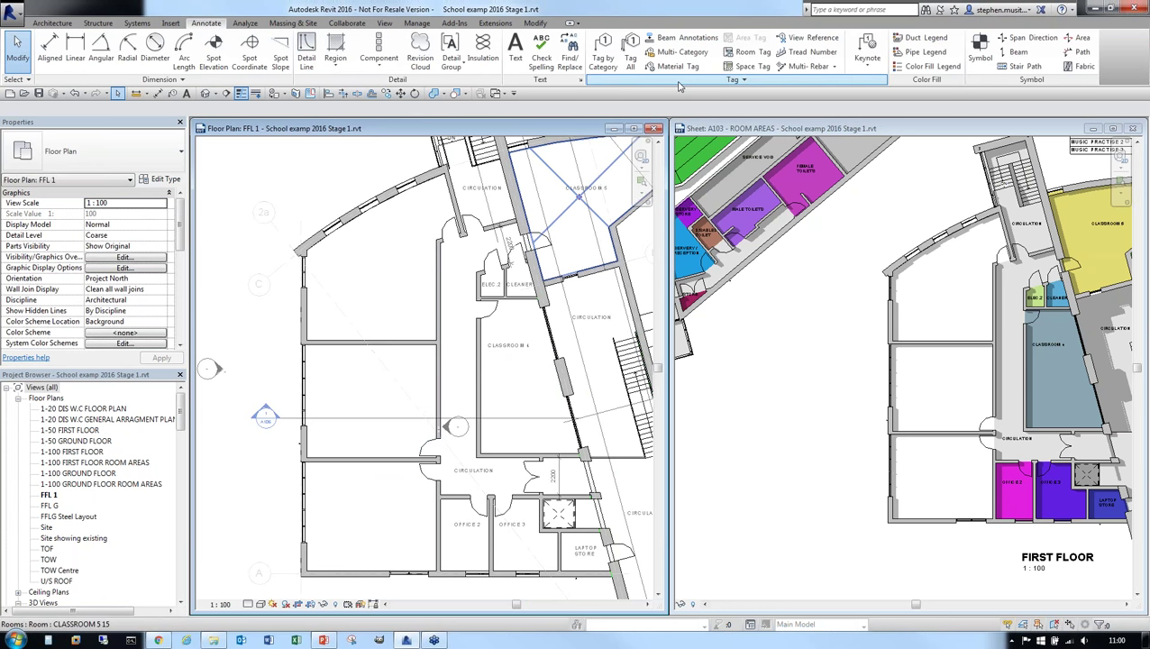
{"action": "left_click", "coordinate": [602, 59]}
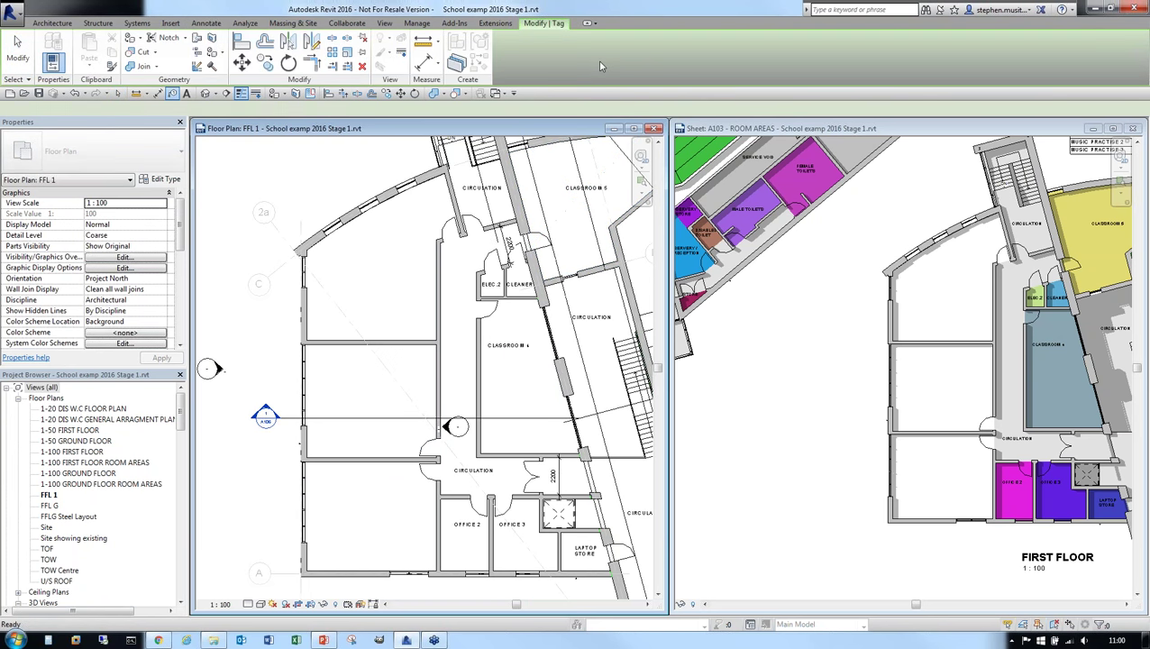
{"action": "key", "text": "Escape"}
{"action": "left_click", "coordinate": [631, 61]}
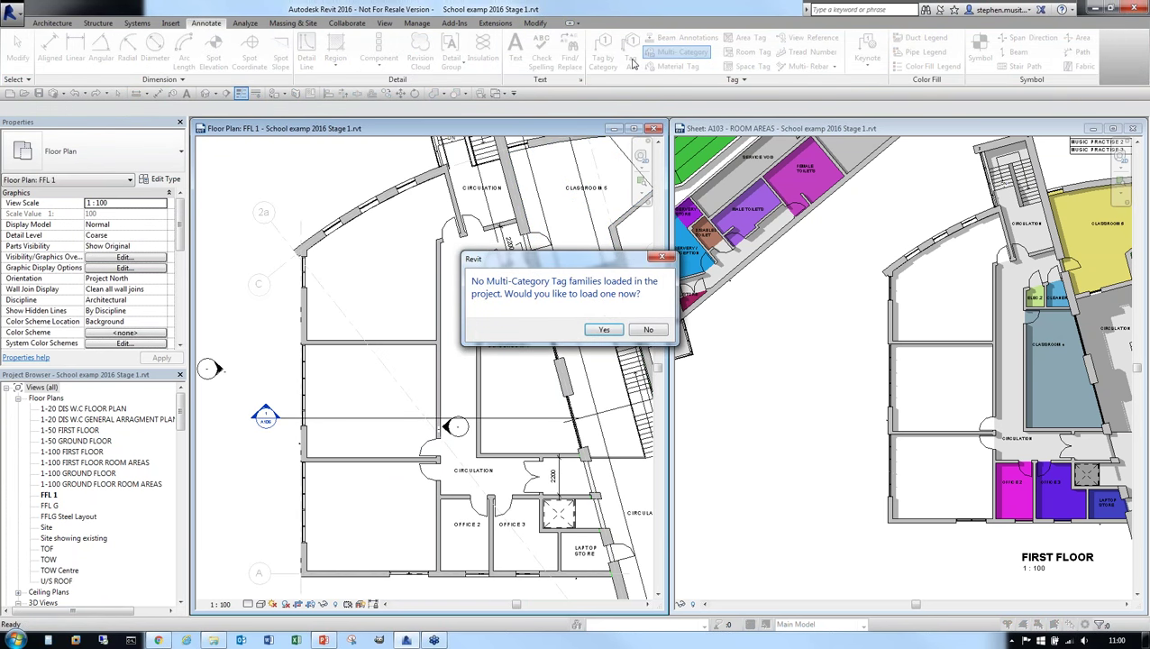
{"action": "key", "text": "Escape"}
{"action": "left_click", "coordinate": [631, 62]}
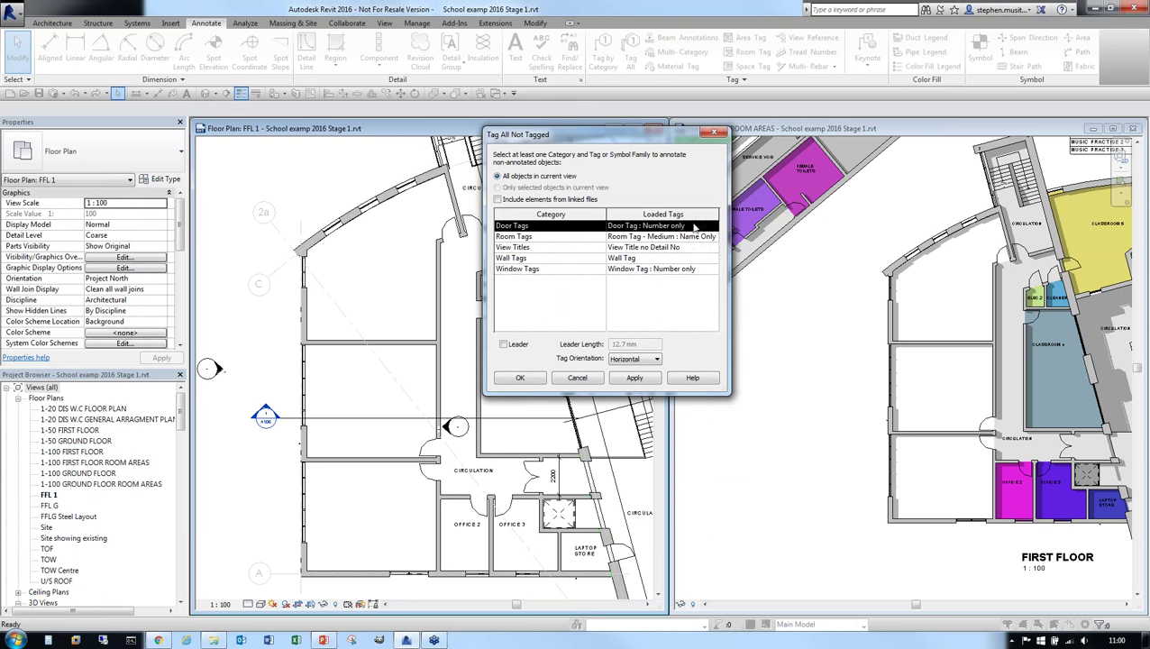
{"action": "left_click", "coordinate": [531, 381]}
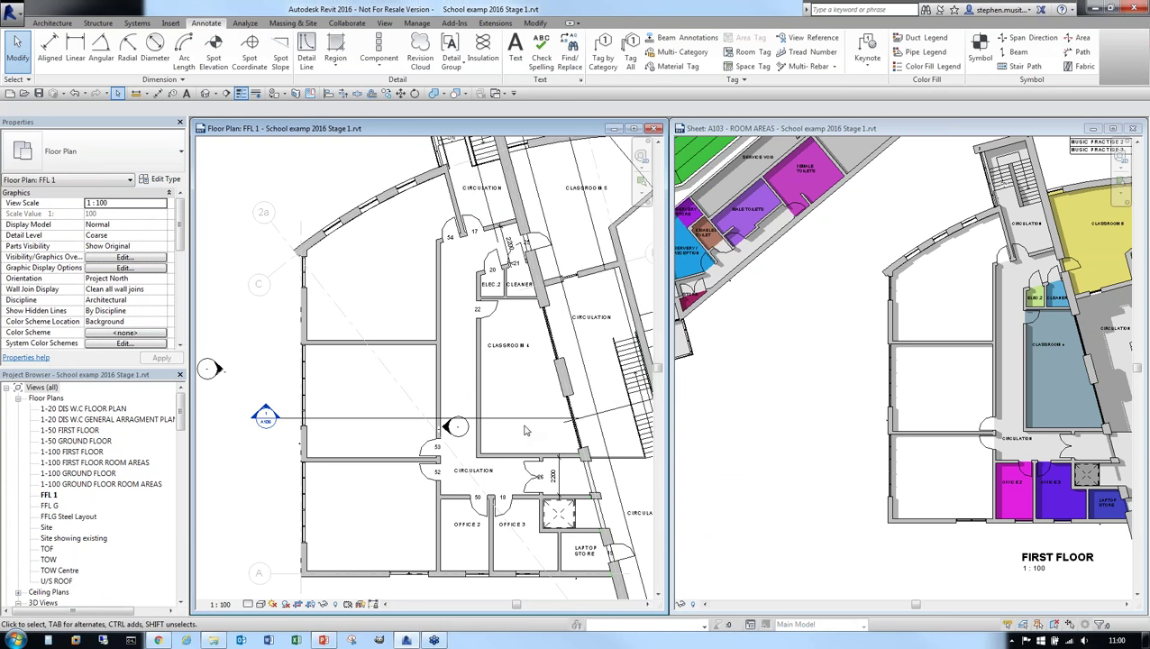
{"action": "scroll", "coordinate": [432, 518], "scroll_direction": "up", "scroll_amount": 3}
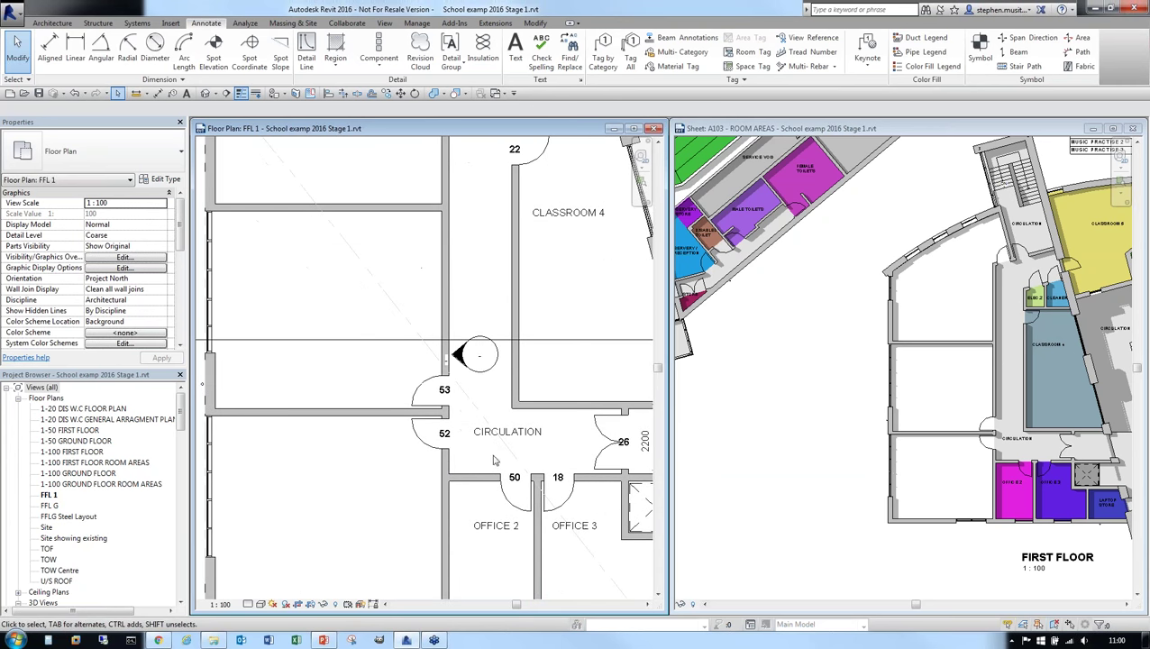
{"action": "scroll", "coordinate": [545, 485], "scroll_direction": "down", "scroll_amount": 1}
{"action": "middle_click_drag", "start_coordinate": [545, 486], "coordinate": [405, 453]}
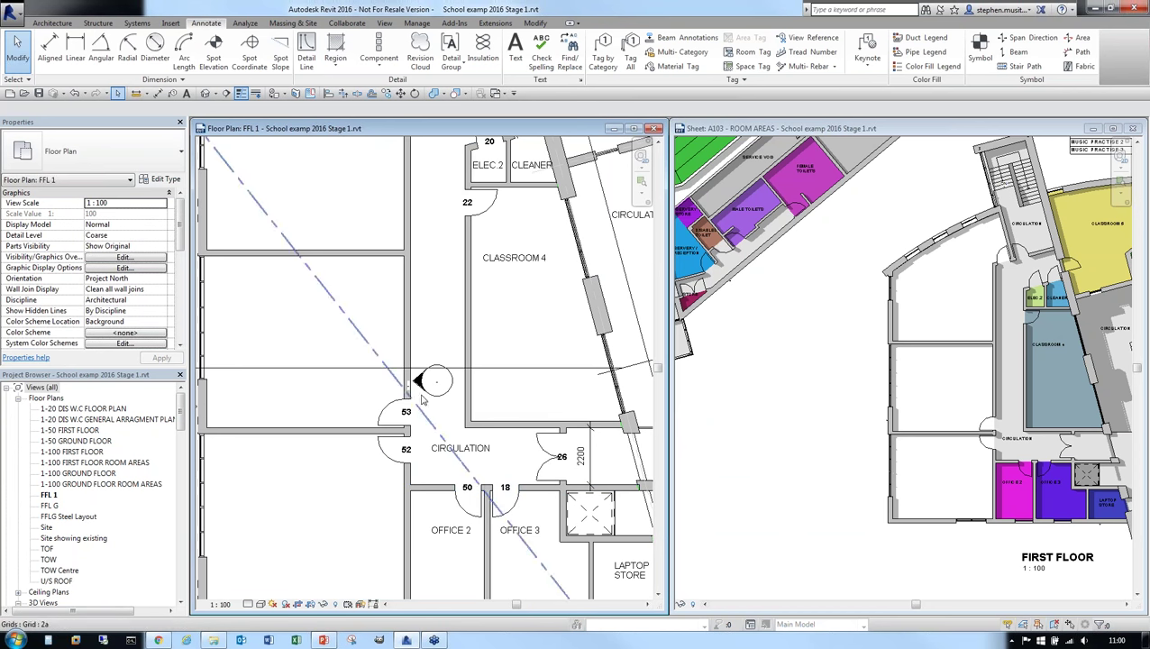
{"action": "scroll", "coordinate": [423, 432], "scroll_direction": "down", "scroll_amount": 2}
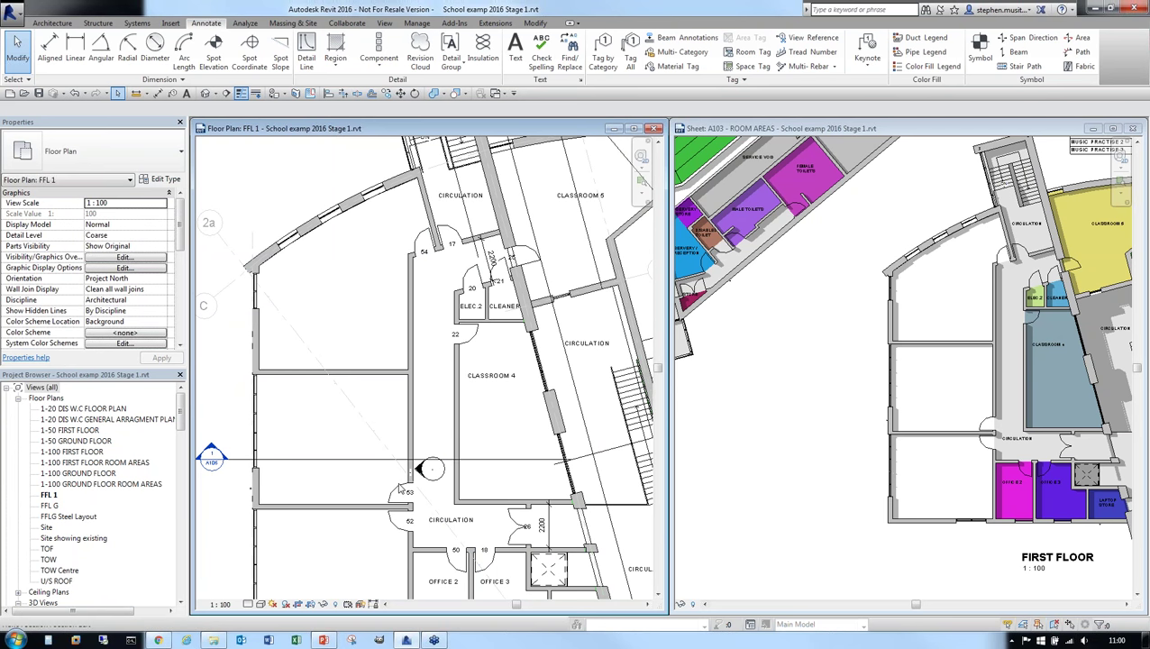
{"action": "middle_click_drag", "start_coordinate": [485, 527], "coordinate": [495, 480]}
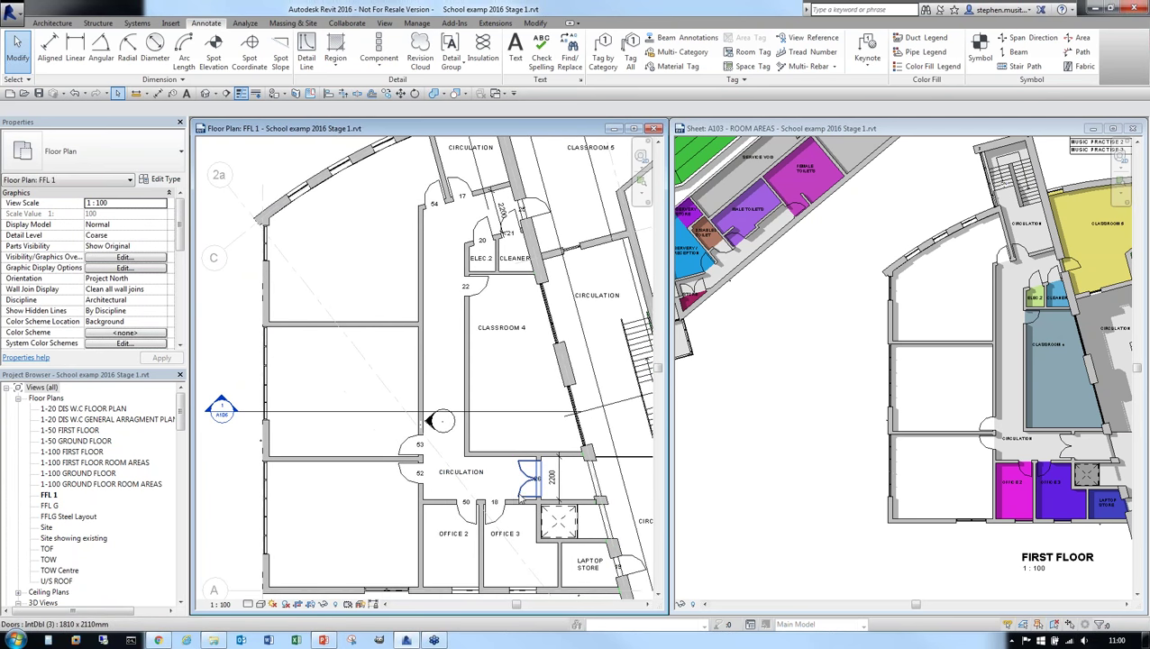
{"action": "left_click", "coordinate": [384, 23]}
{"action": "left_click", "coordinate": [656, 57]}
{"action": "left_click", "coordinate": [685, 85]}
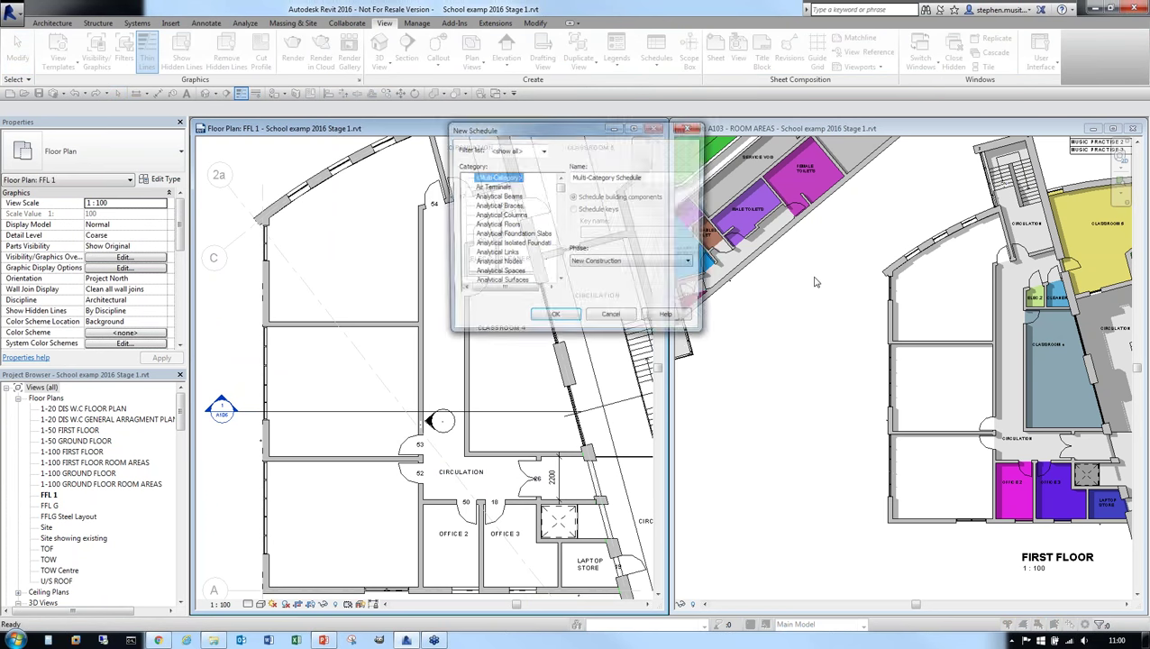
{"action": "left_click_drag", "start_coordinate": [602, 137], "coordinate": [838, 141]}
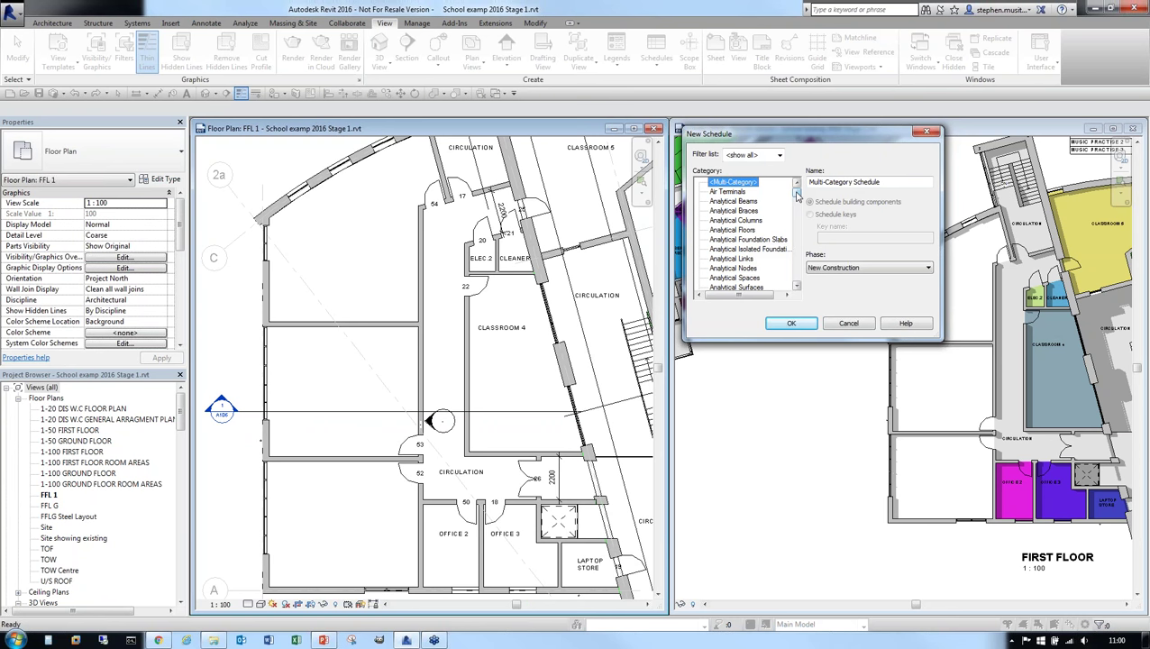
{"action": "left_click_drag", "start_coordinate": [797, 195], "coordinate": [797, 216]}
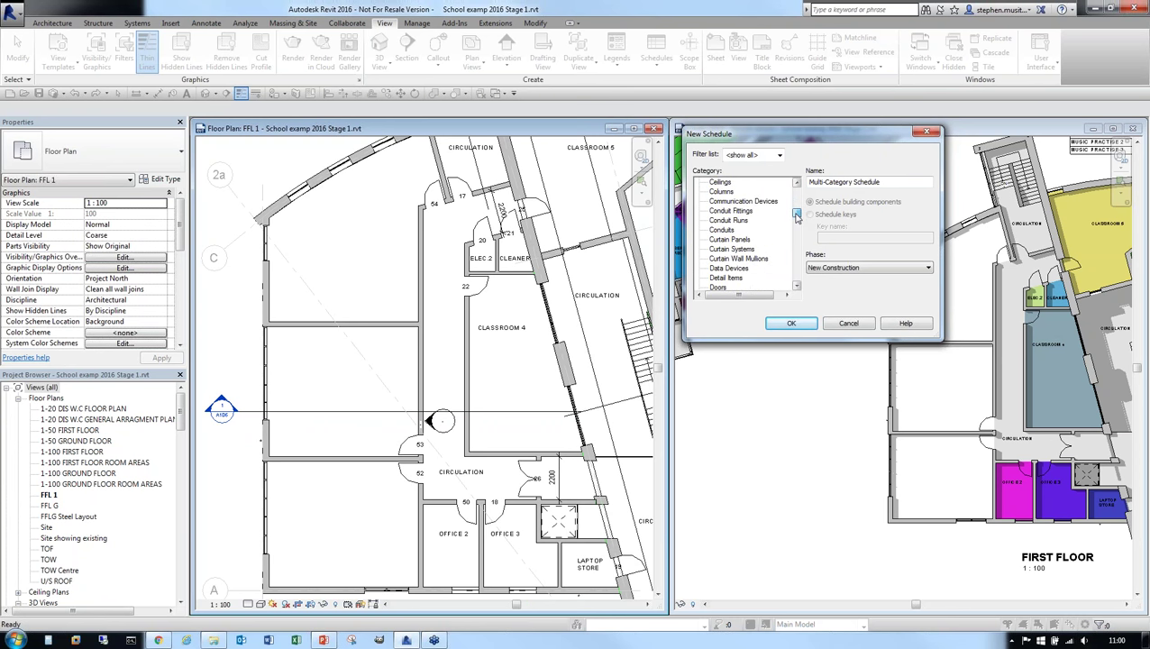
{"action": "key", "text": "Return"}
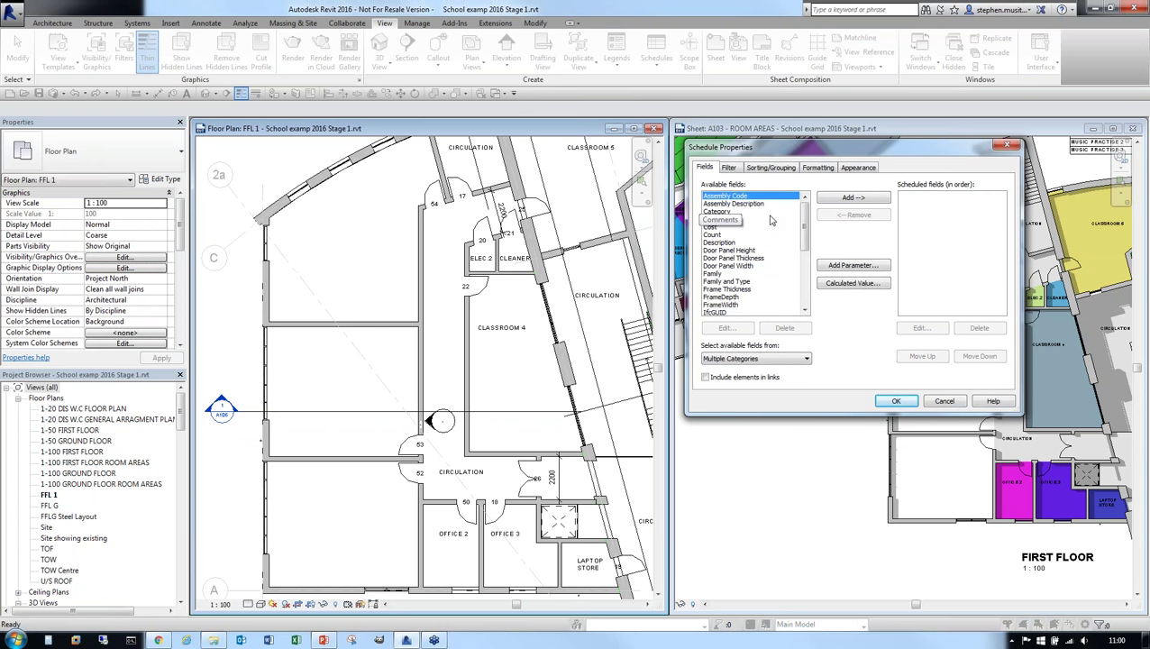
{"action": "double_click", "coordinate": [742, 281]}
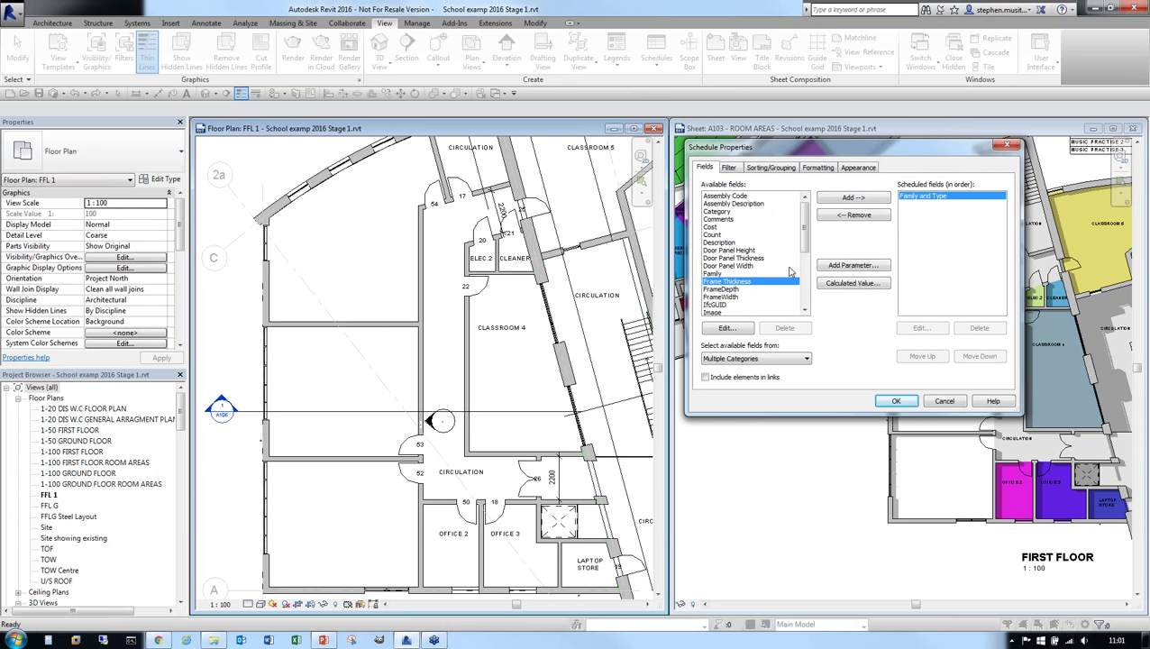
{"action": "scroll", "coordinate": [739, 284], "scroll_direction": "down", "scroll_amount": 2}
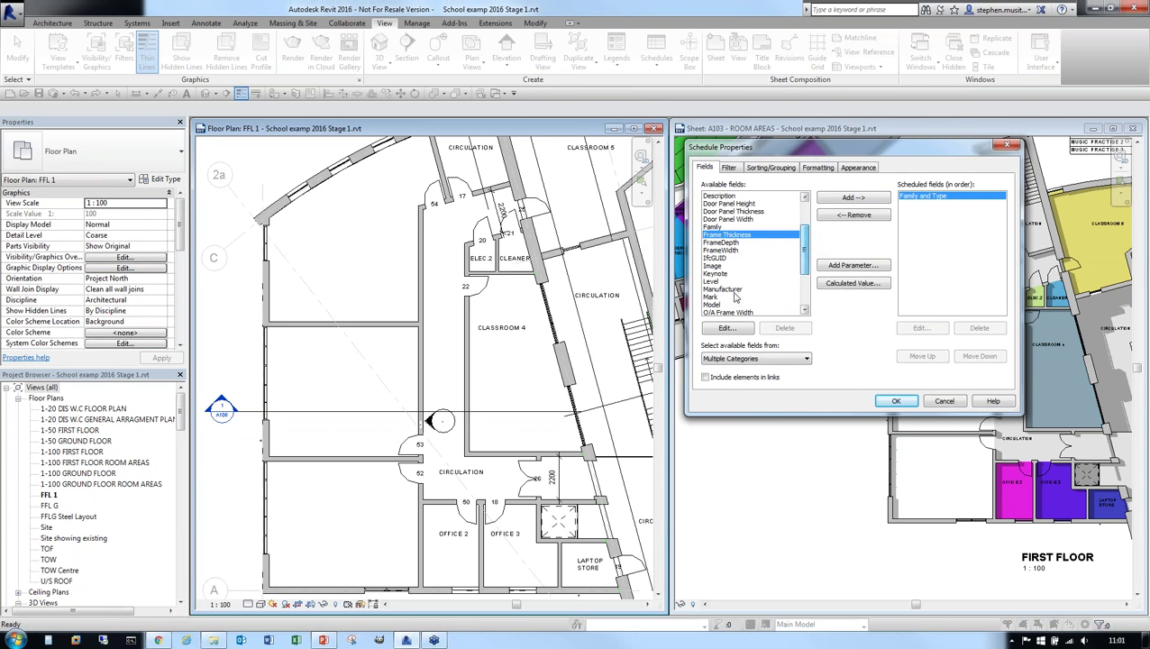
{"action": "double_click", "coordinate": [717, 282]}
{"action": "double_click", "coordinate": [712, 289]}
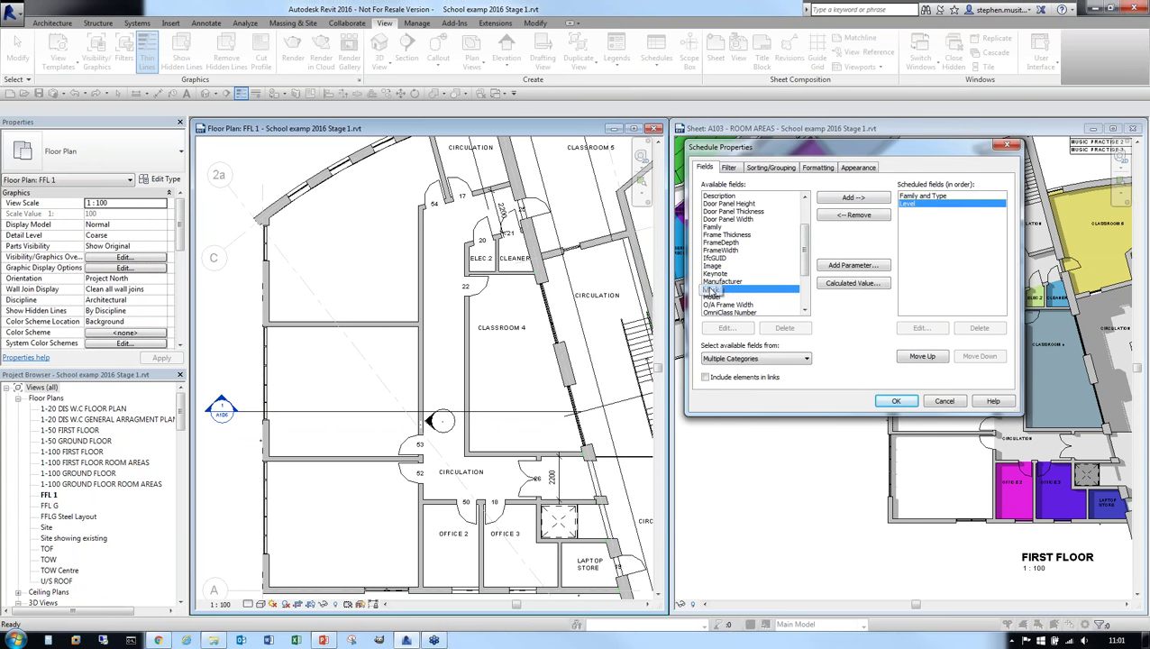
{"action": "left_click_drag", "start_coordinate": [806, 265], "coordinate": [737, 292]}
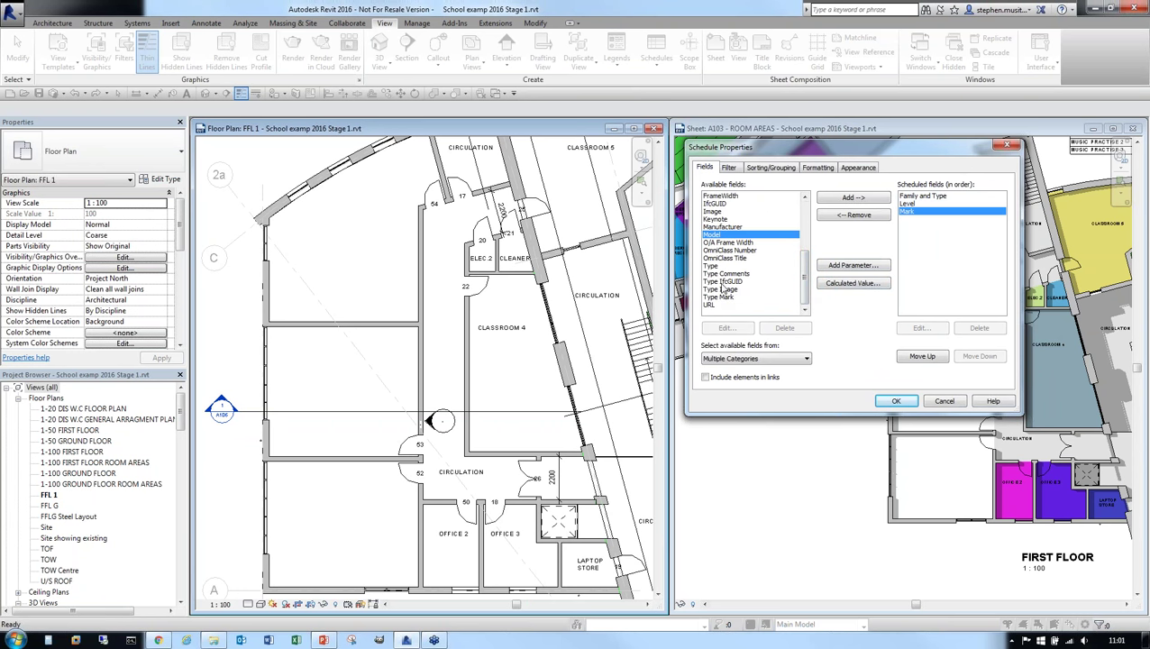
{"action": "left_click_drag", "start_coordinate": [804, 279], "coordinate": [805, 231]}
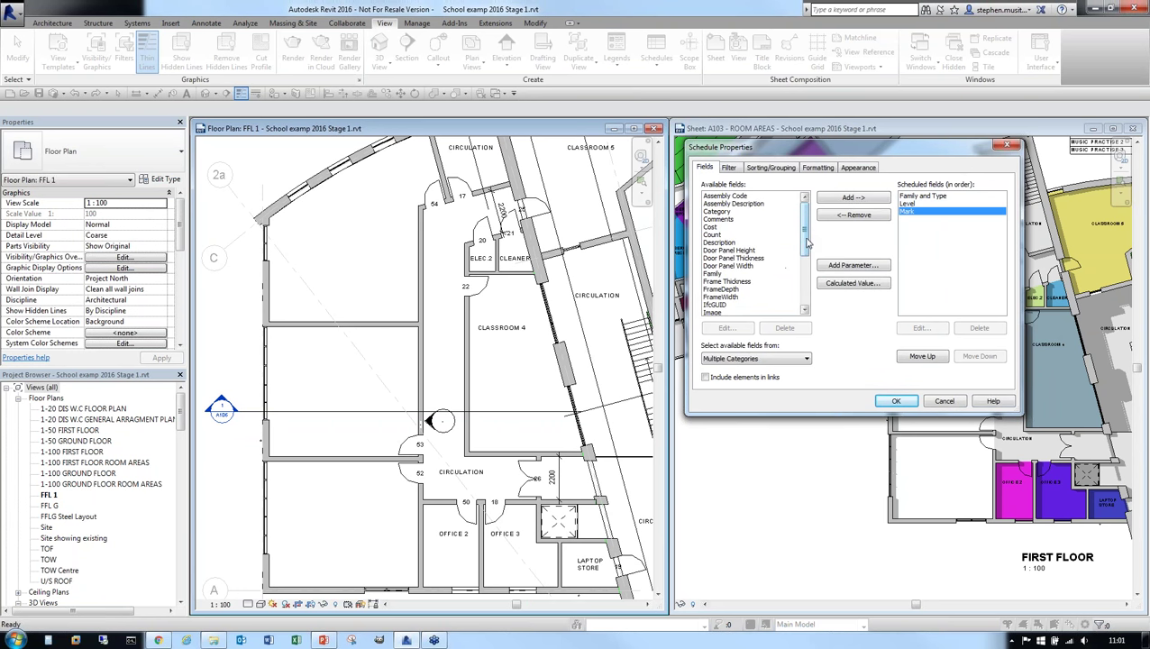
{"action": "scroll", "coordinate": [808, 241], "scroll_direction": "down", "scroll_amount": 2}
{"action": "left_click", "coordinate": [782, 289]}
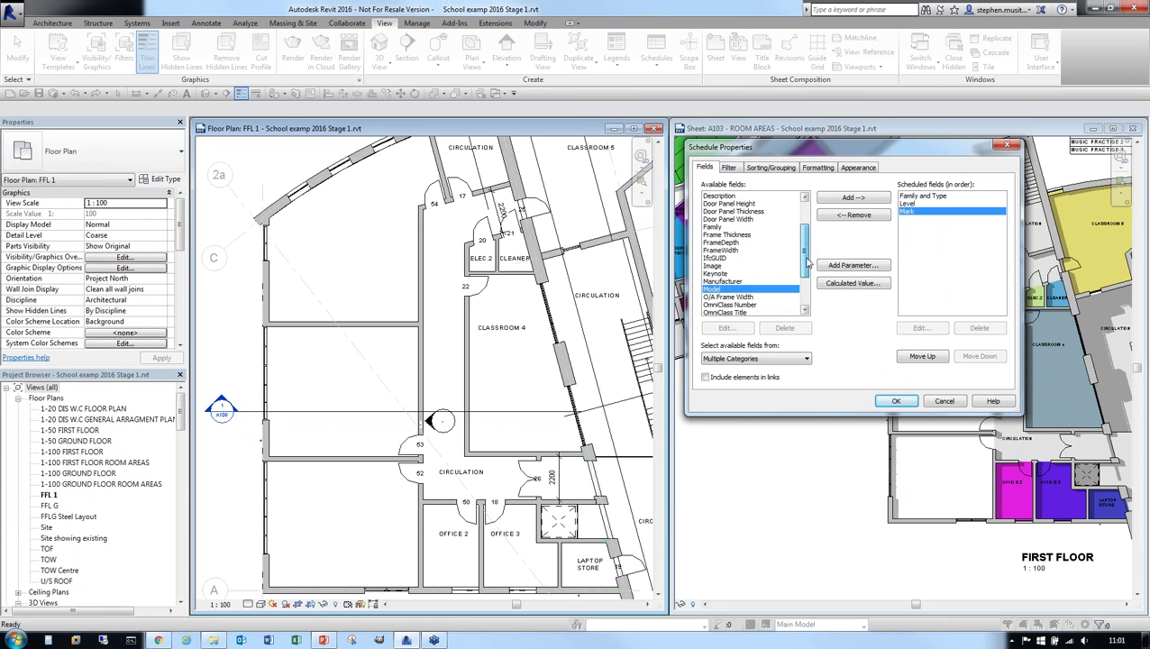
{"action": "left_click", "coordinate": [775, 358]}
{"action": "left_click", "coordinate": [730, 369]}
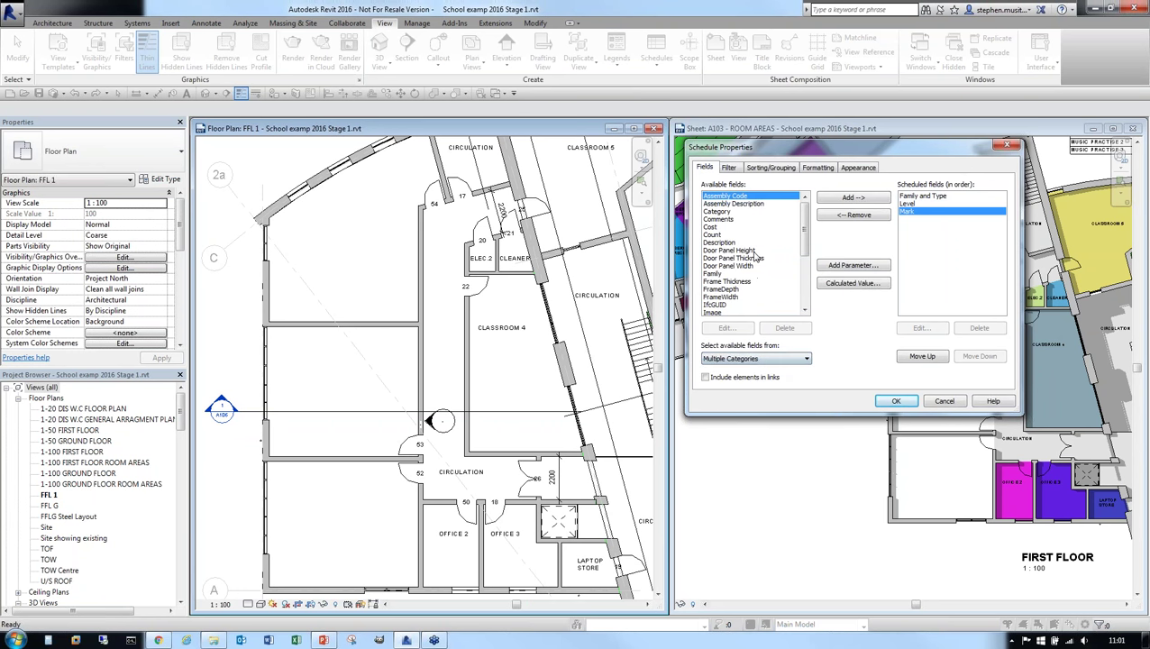
{"action": "scroll", "coordinate": [805, 245], "scroll_direction": "up", "scroll_amount": 1}
{"action": "scroll", "coordinate": [805, 239], "scroll_direction": "up", "scroll_amount": 2}
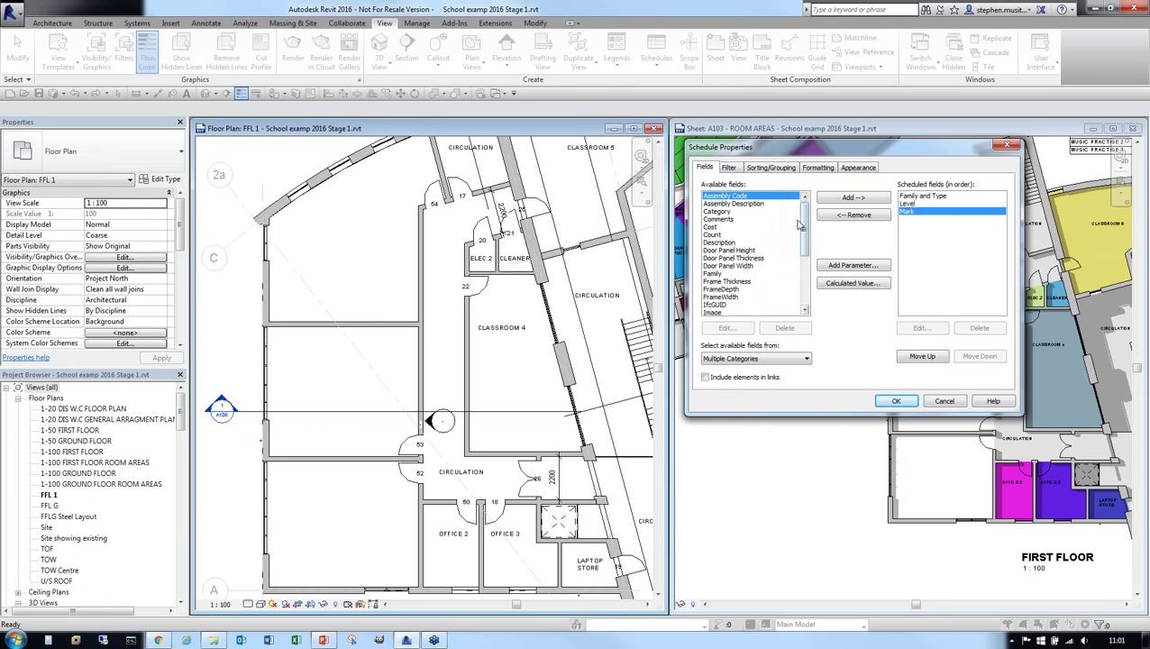
{"action": "left_click", "coordinate": [944, 400]}
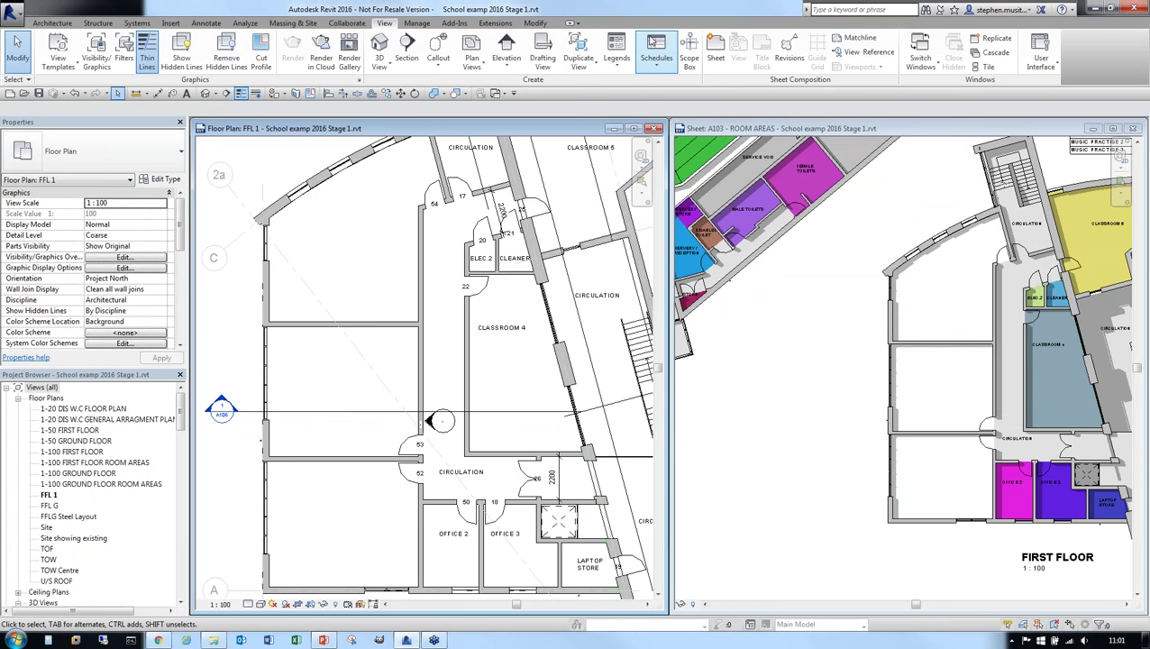
Step: Start a new schedule of building components for the Doors category
{"action": "left_click", "coordinate": [656, 52]}
{"action": "left_click", "coordinate": [685, 87]}
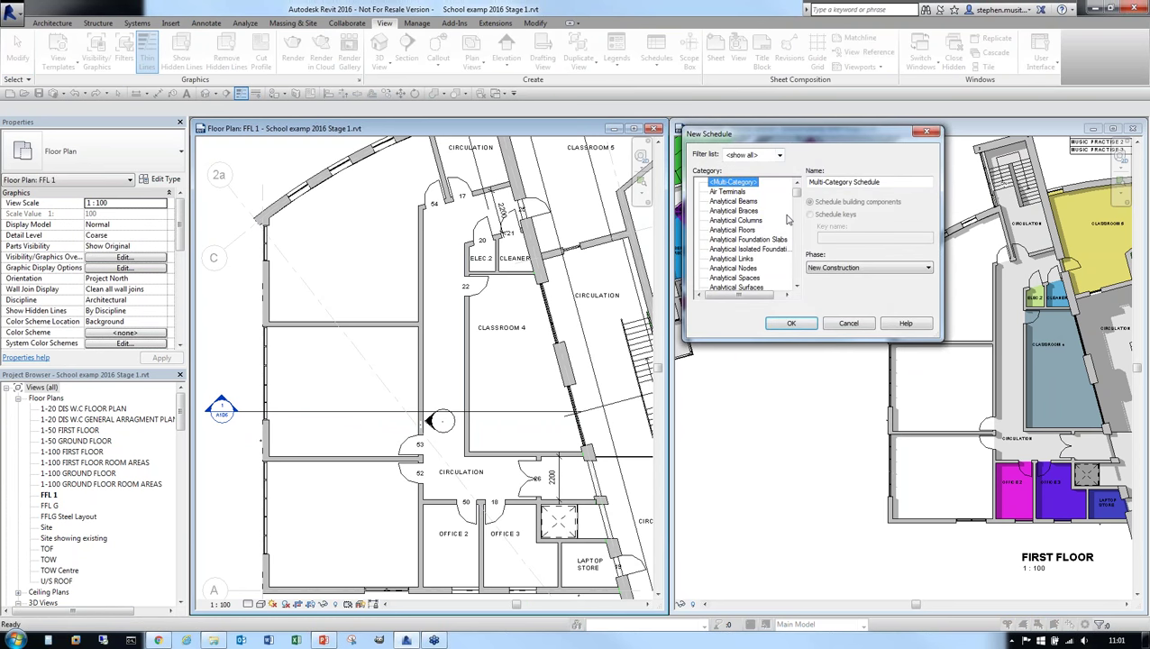
{"action": "left_click_drag", "start_coordinate": [797, 194], "coordinate": [801, 217]}
{"action": "double_click", "coordinate": [718, 270]}
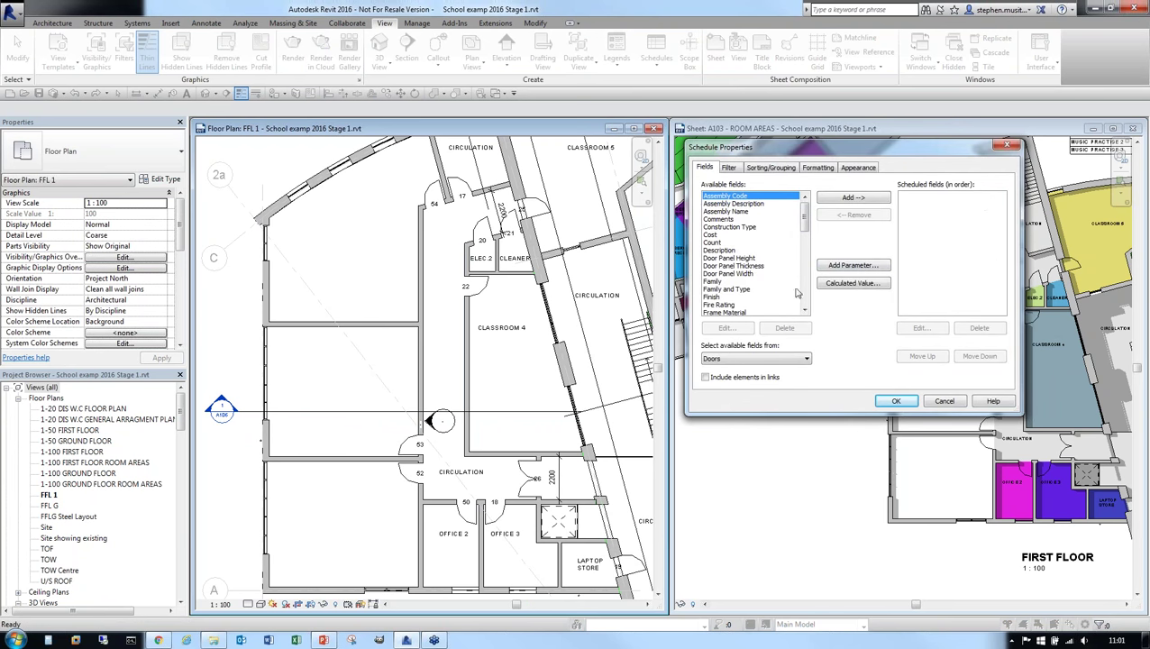
Step: Add the Family and Type, Height, Mark, Level and Width fields to the door schedule
{"action": "double_click", "coordinate": [748, 289]}
{"action": "scroll", "coordinate": [807, 232], "scroll_direction": "down", "scroll_amount": 3}
{"action": "scroll", "coordinate": [807, 233], "scroll_direction": "down", "scroll_amount": 1}
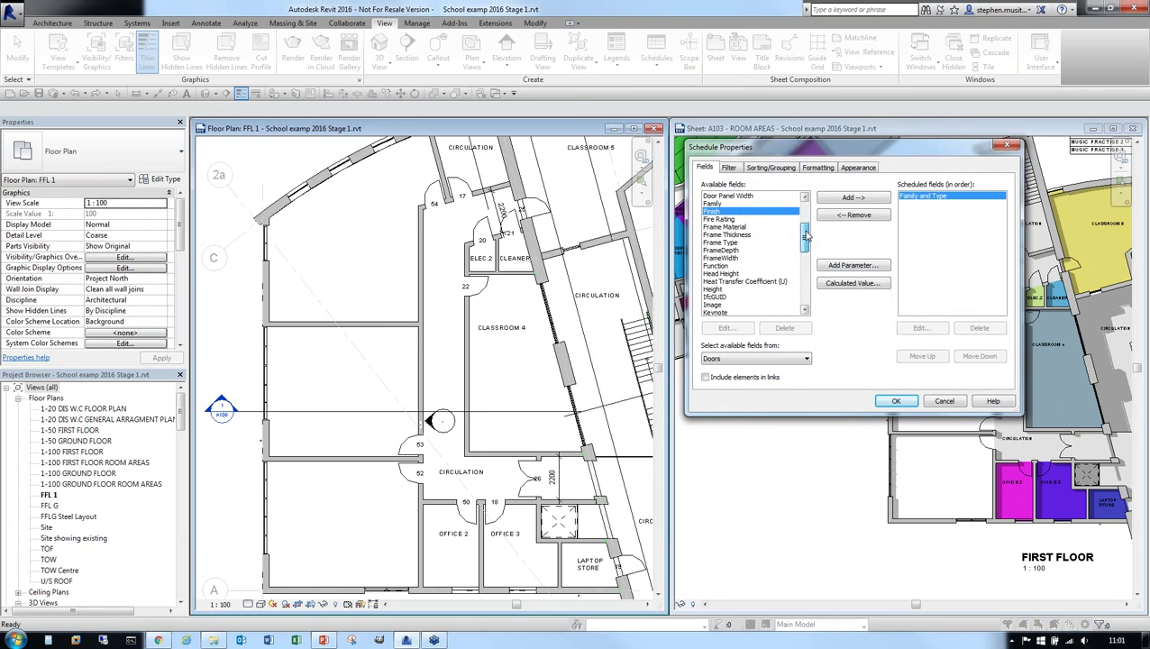
{"action": "double_click", "coordinate": [732, 290]}
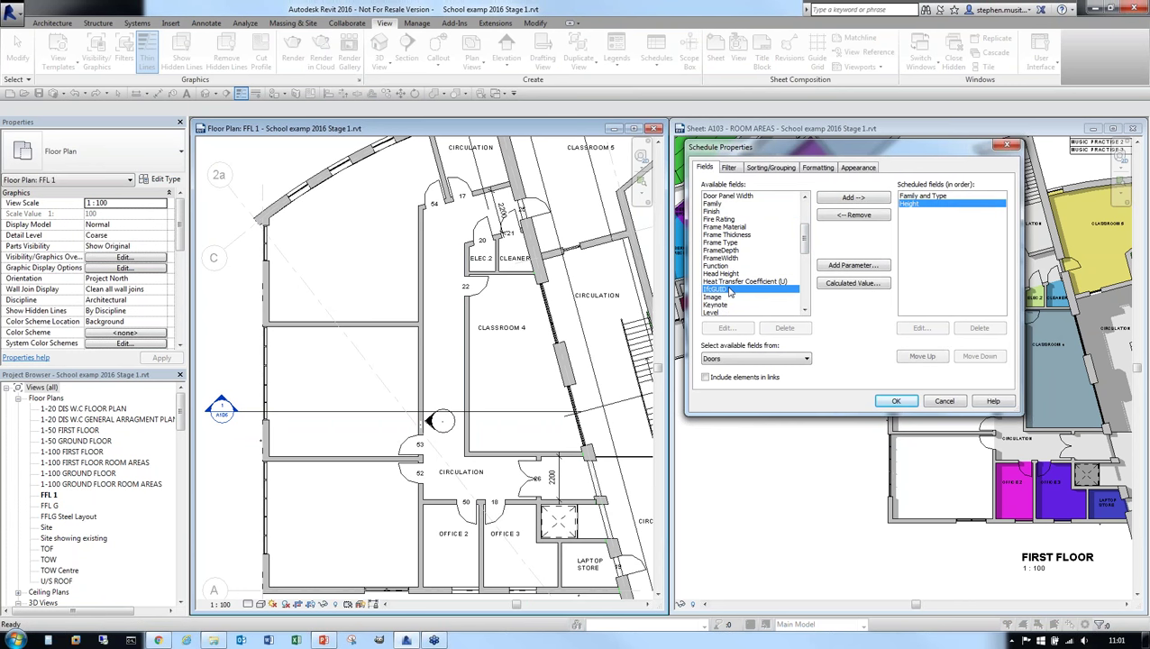
{"action": "scroll", "coordinate": [805, 243], "scroll_direction": "down", "scroll_amount": 3}
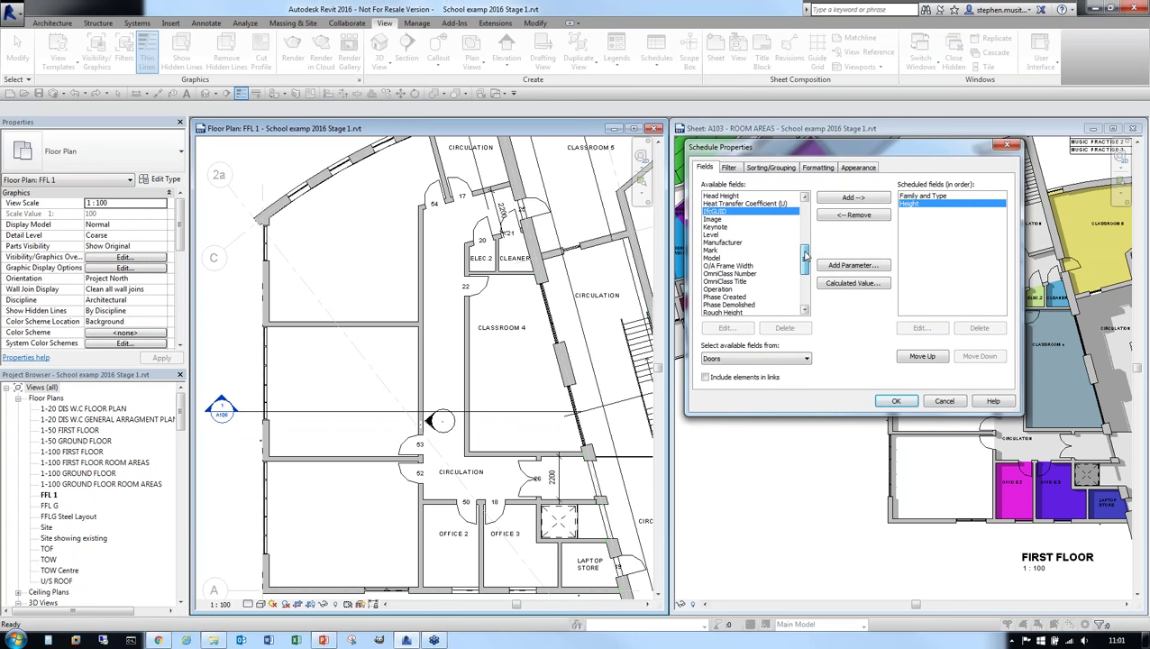
{"action": "double_click", "coordinate": [725, 250]}
{"action": "double_click", "coordinate": [738, 235]}
{"action": "scroll", "coordinate": [805, 257], "scroll_direction": "down", "scroll_amount": 4}
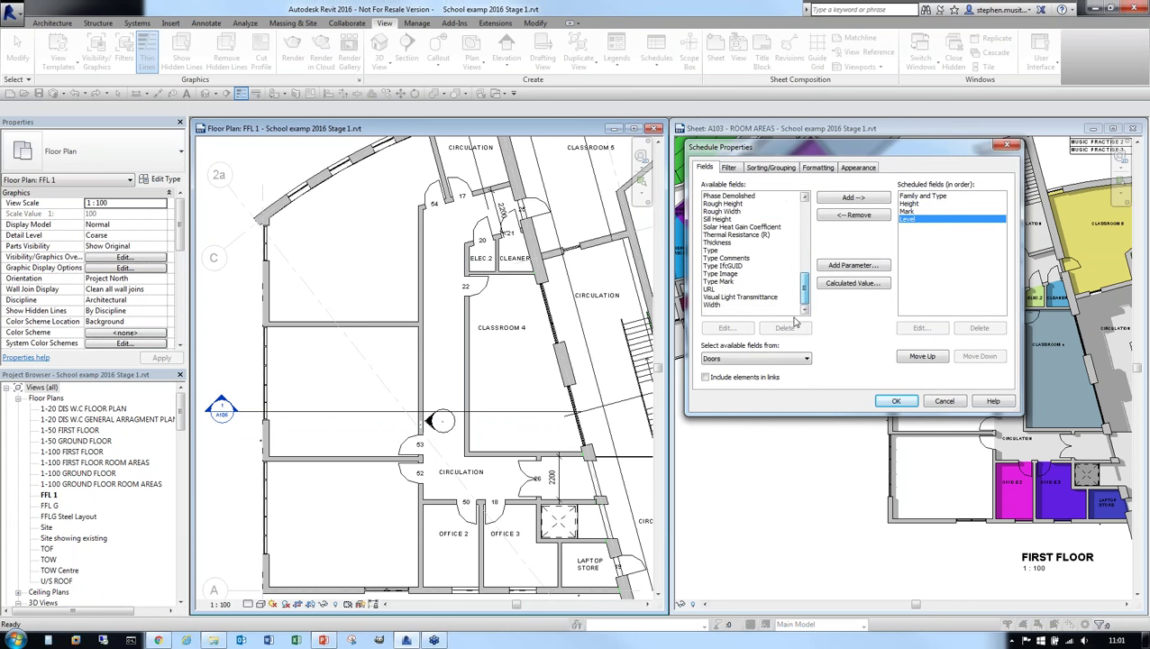
{"action": "double_click", "coordinate": [726, 311]}
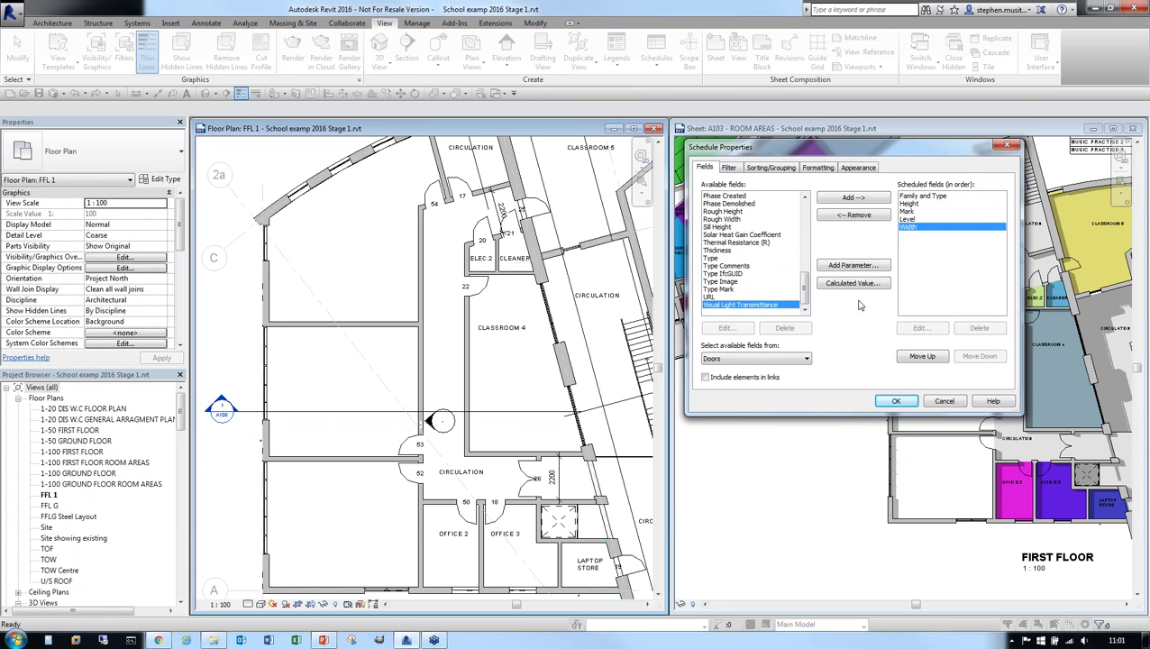
Step: Order the scheduled fields as Mark, Family and Type, Height, Width, Level and create the door schedule
{"action": "left_click", "coordinate": [908, 211]}
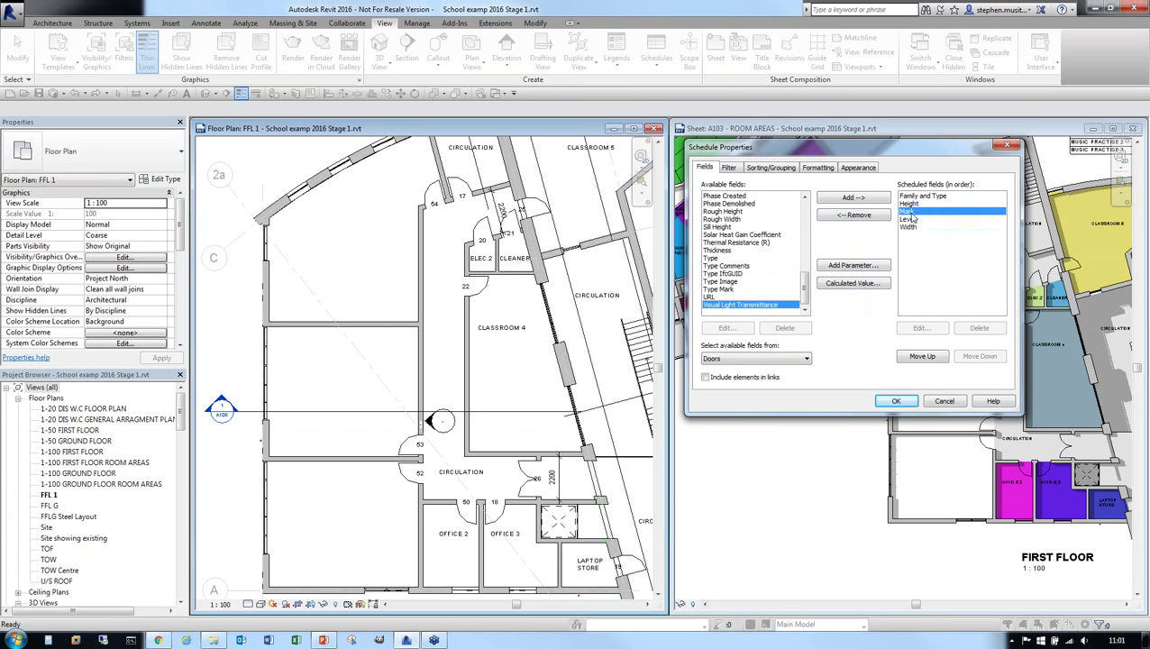
{"action": "left_click", "coordinate": [922, 356]}
{"action": "left_click", "coordinate": [922, 356]}
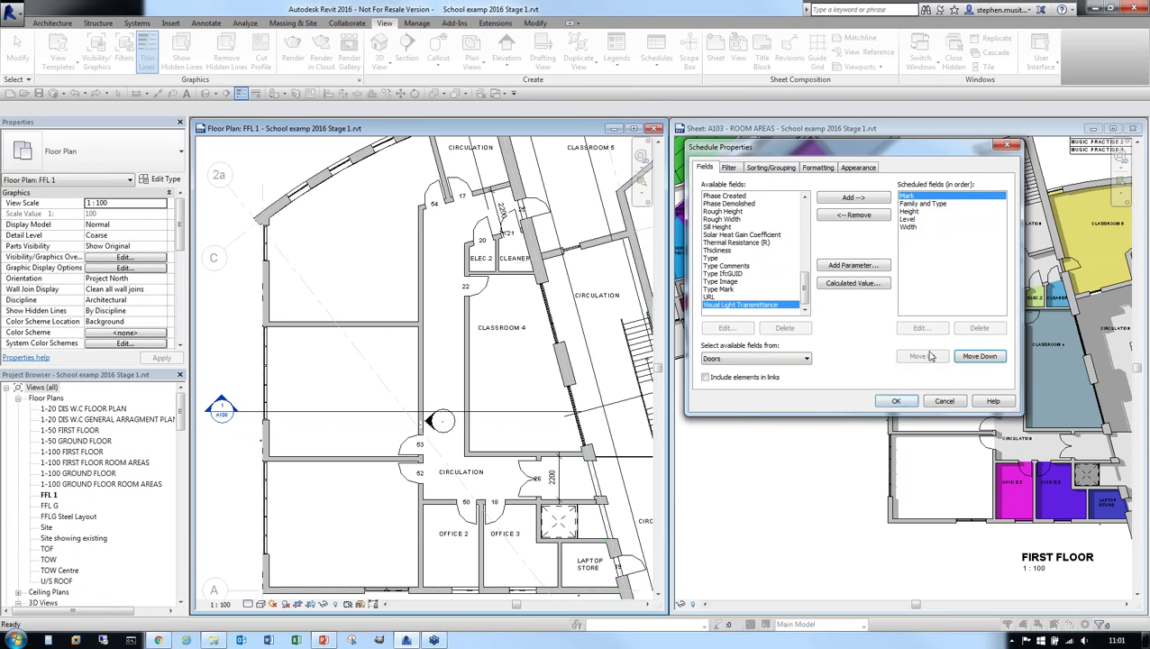
{"action": "left_click", "coordinate": [908, 219]}
{"action": "left_click", "coordinate": [979, 356]}
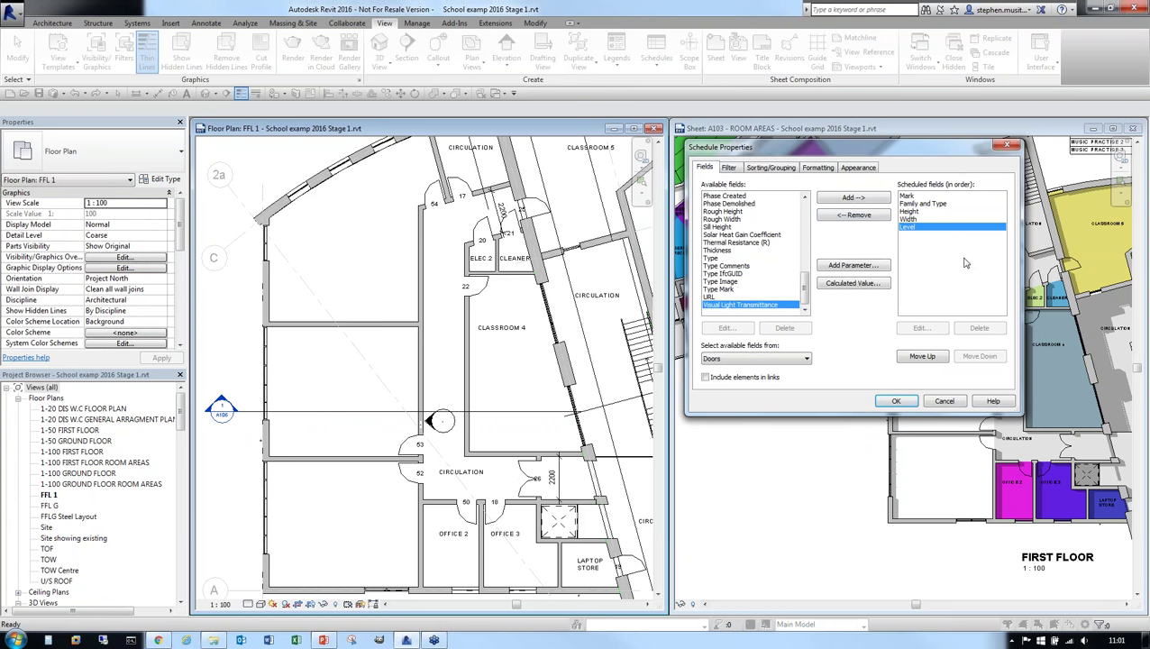
{"action": "left_click", "coordinate": [896, 401]}
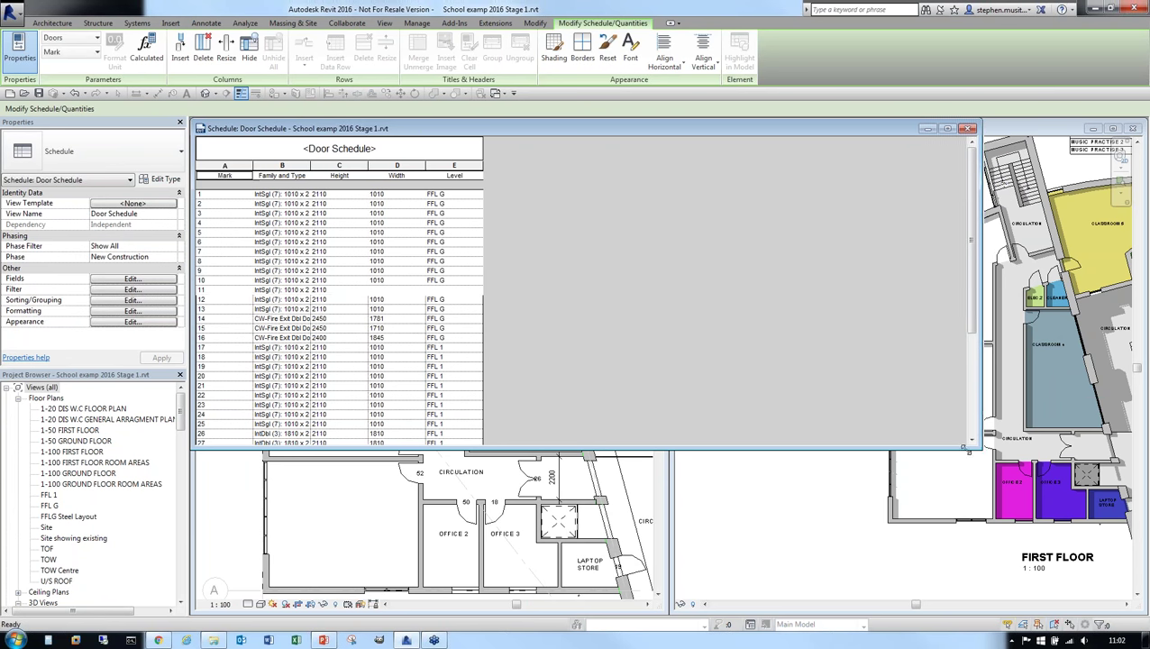
Step: Shrink the door schedule window, place it over the ROOM AREAS sheet, and highlight door 53 from the schedule in the FFL 1 plan
{"action": "left_click_drag", "start_coordinate": [982, 447], "coordinate": [532, 514]}
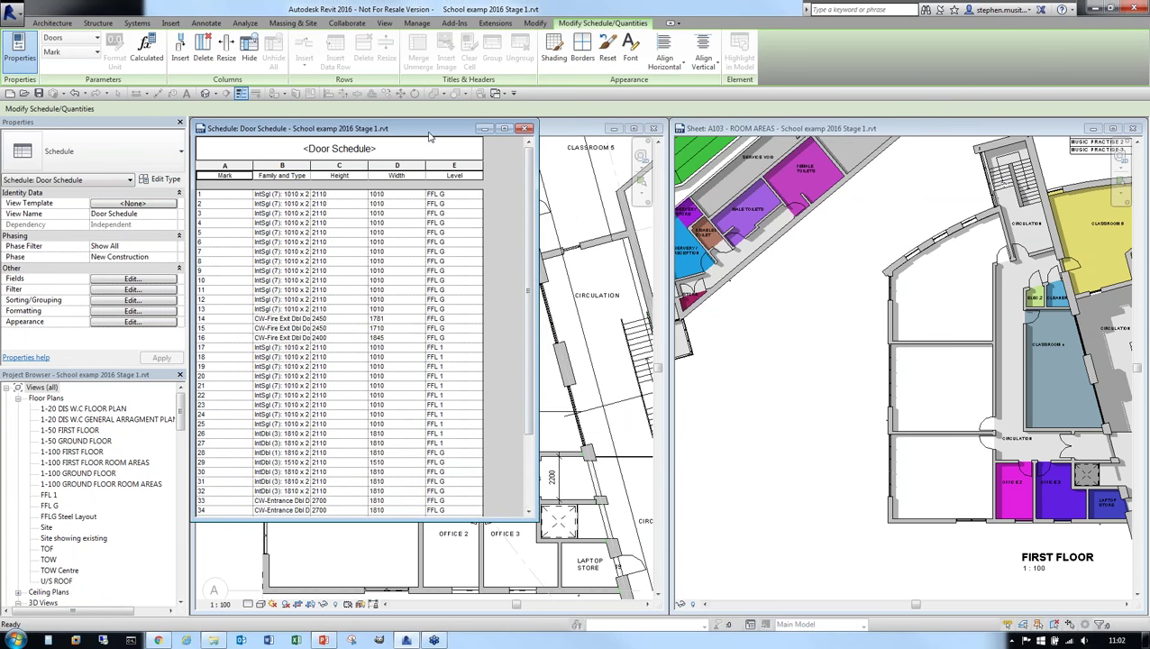
{"action": "left_click_drag", "start_coordinate": [429, 136], "coordinate": [946, 161]}
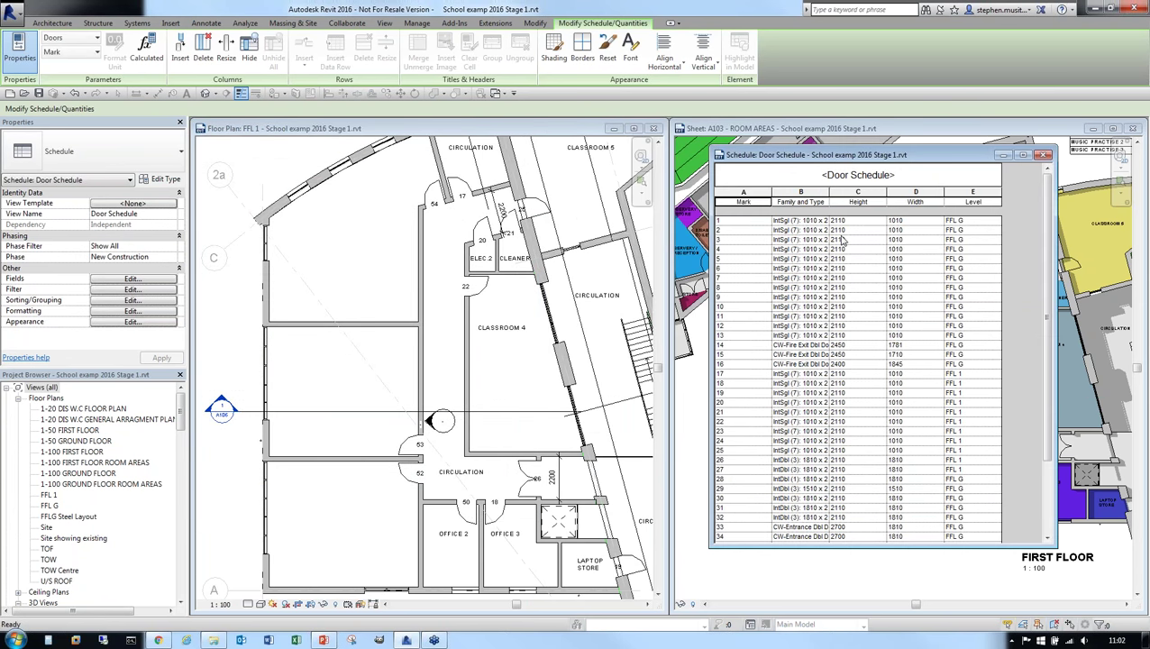
{"action": "scroll", "coordinate": [847, 353], "scroll_direction": "down", "scroll_amount": 3}
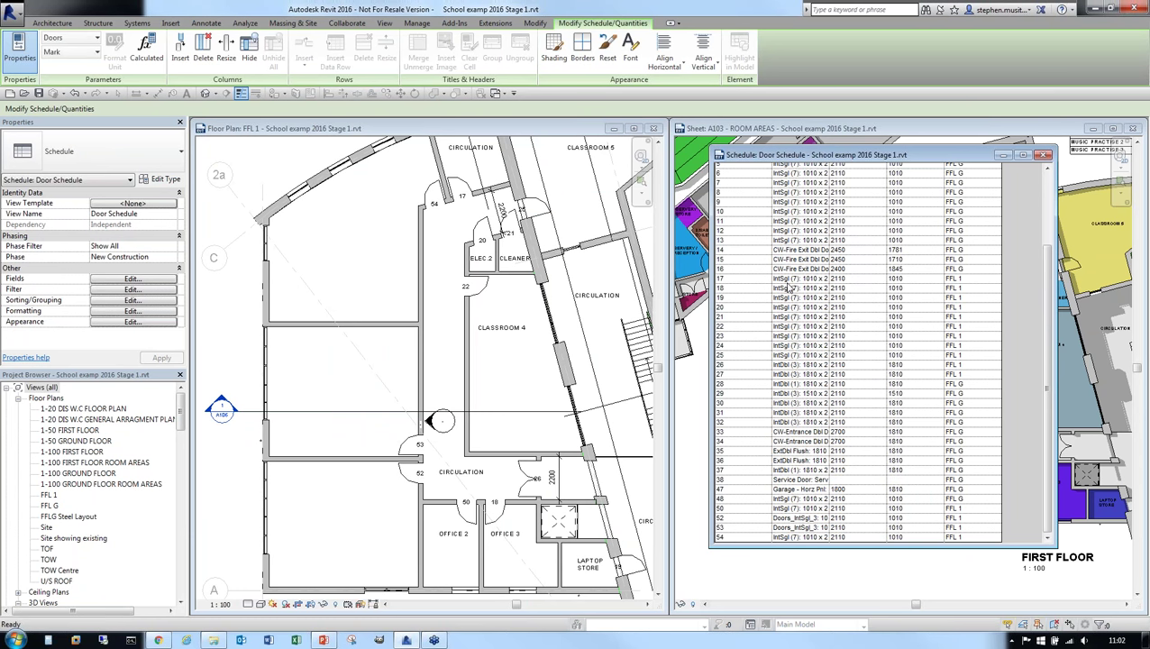
{"action": "left_click", "coordinate": [721, 528]}
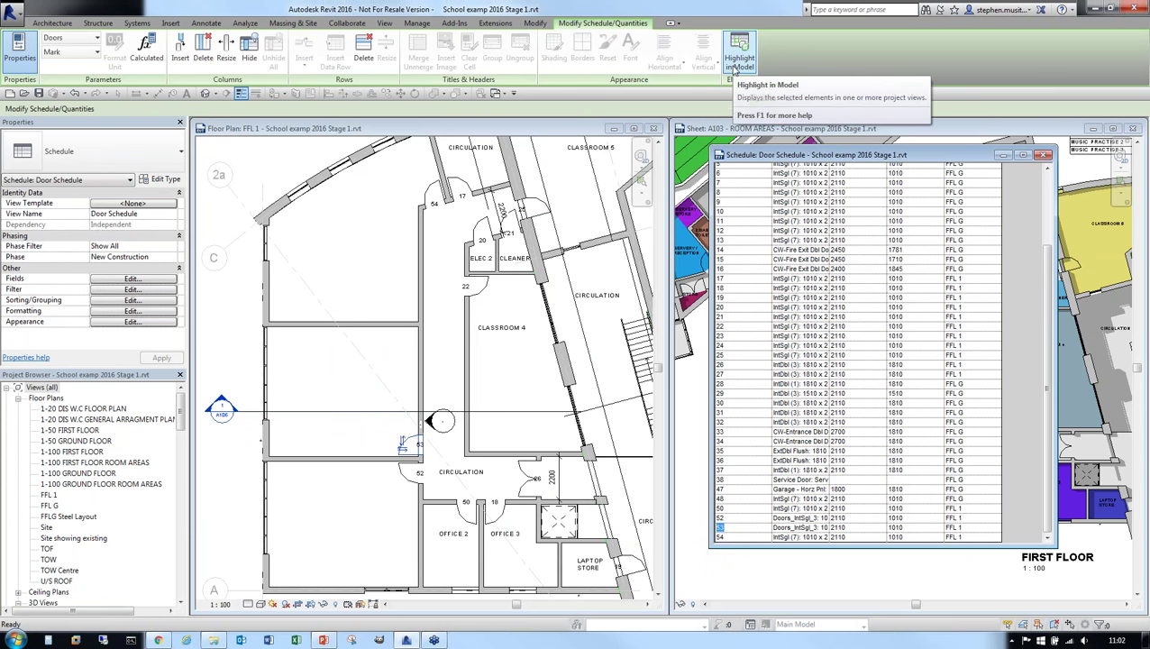
{"action": "left_click", "coordinate": [735, 67]}
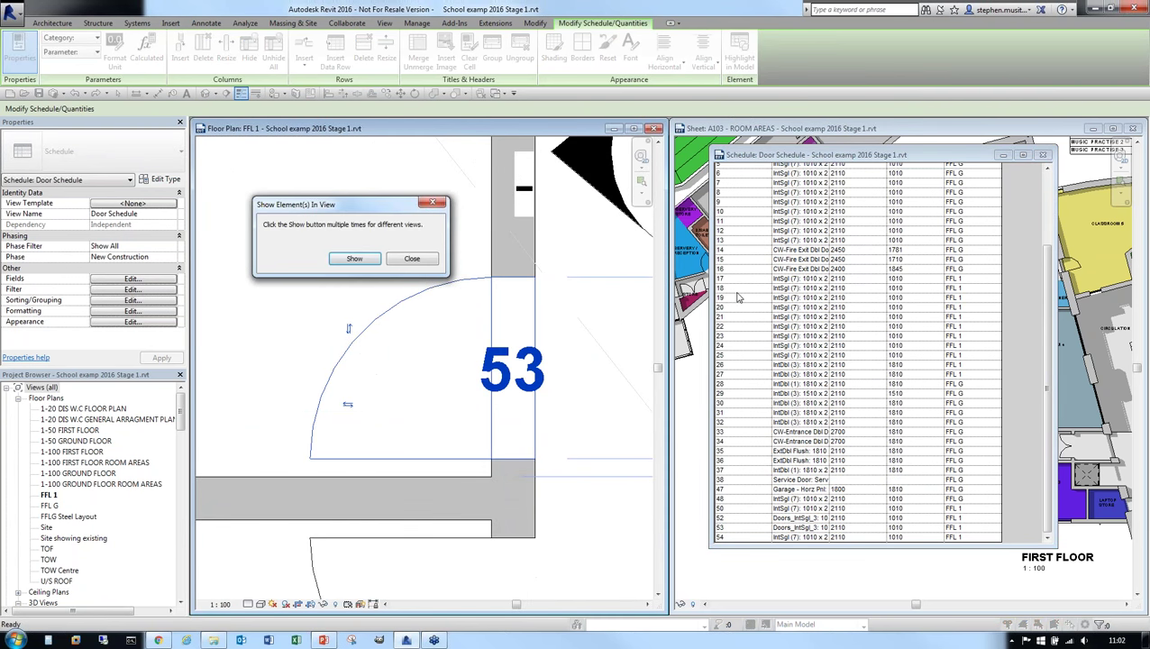
{"action": "left_click", "coordinate": [411, 260]}
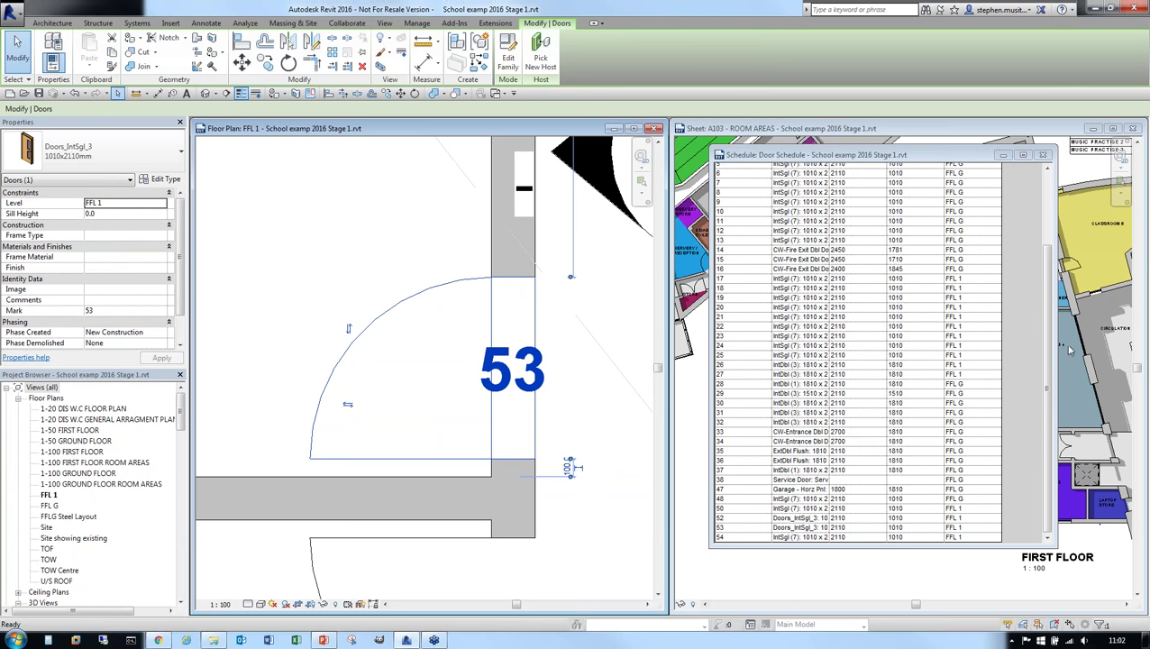
Step: Rename the door schedule's title as First Floor Door Schedule
{"action": "left_click_drag", "start_coordinate": [1047, 332], "coordinate": [1070, 226]}
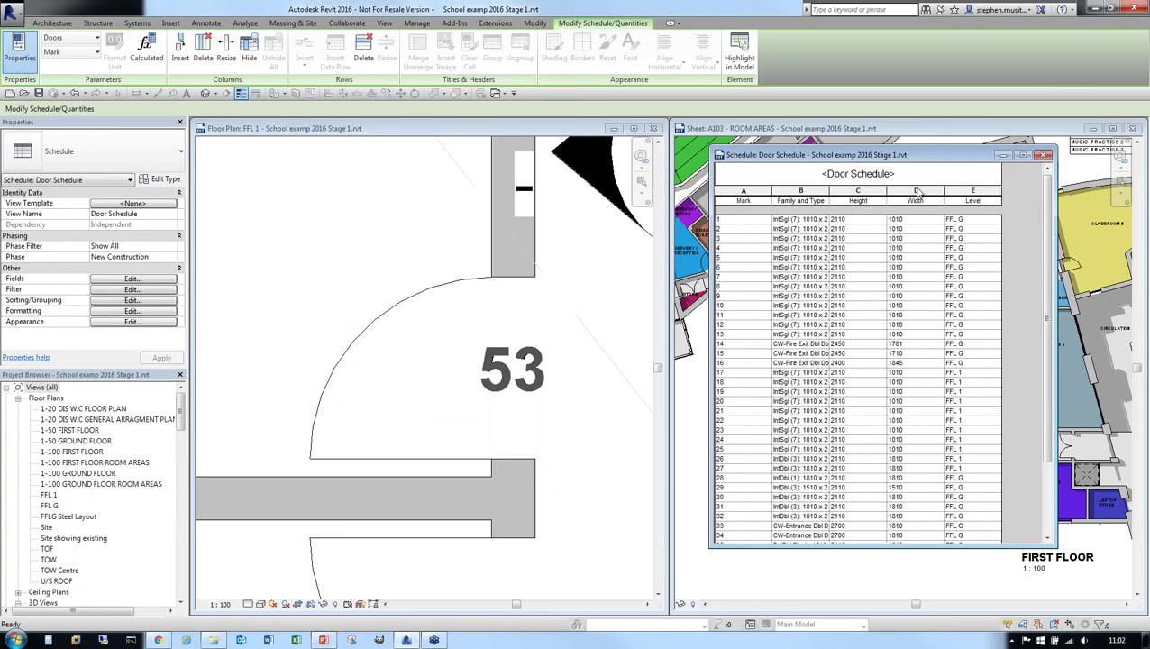
{"action": "left_click", "coordinate": [836, 173]}
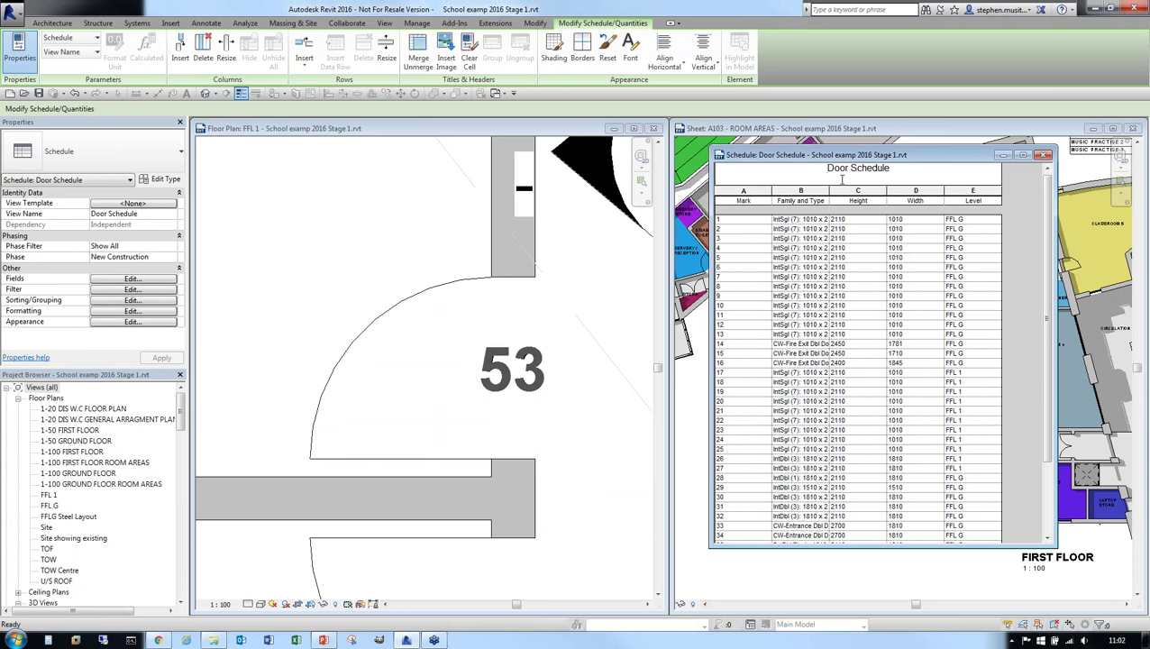
{"action": "type", "text": "First Floor"}
{"action": "key", "text": "Return"}
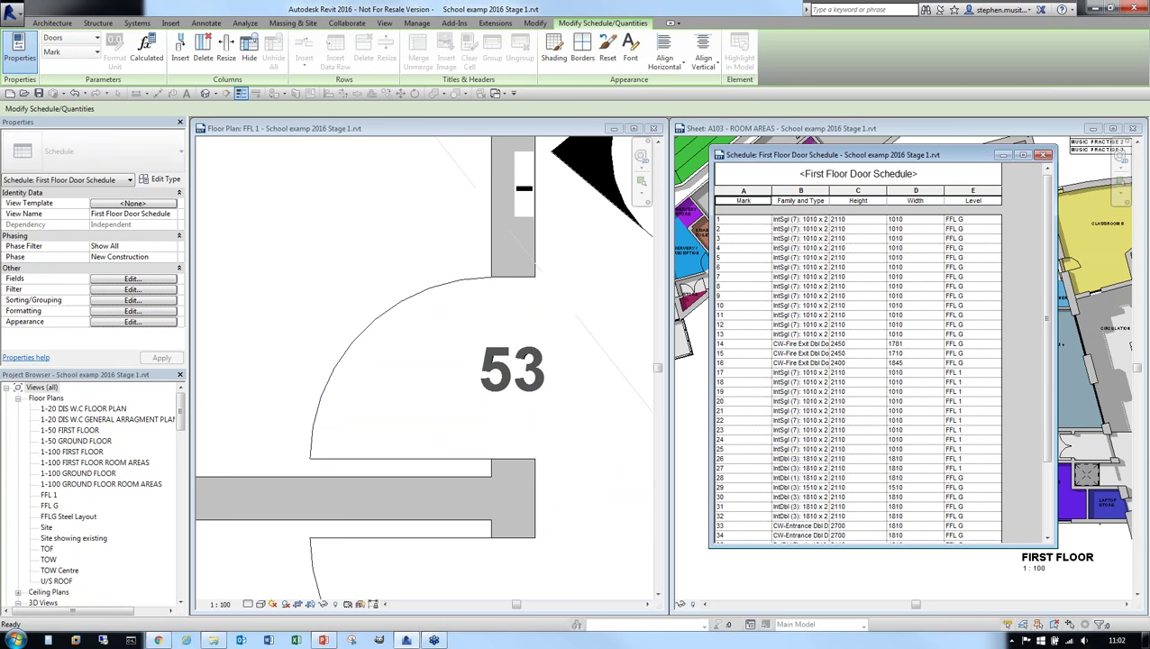
Step: Sort the First Floor Door Schedule by Level and filter it to doors whose Level equals FFL 1
{"action": "left_click", "coordinate": [132, 289]}
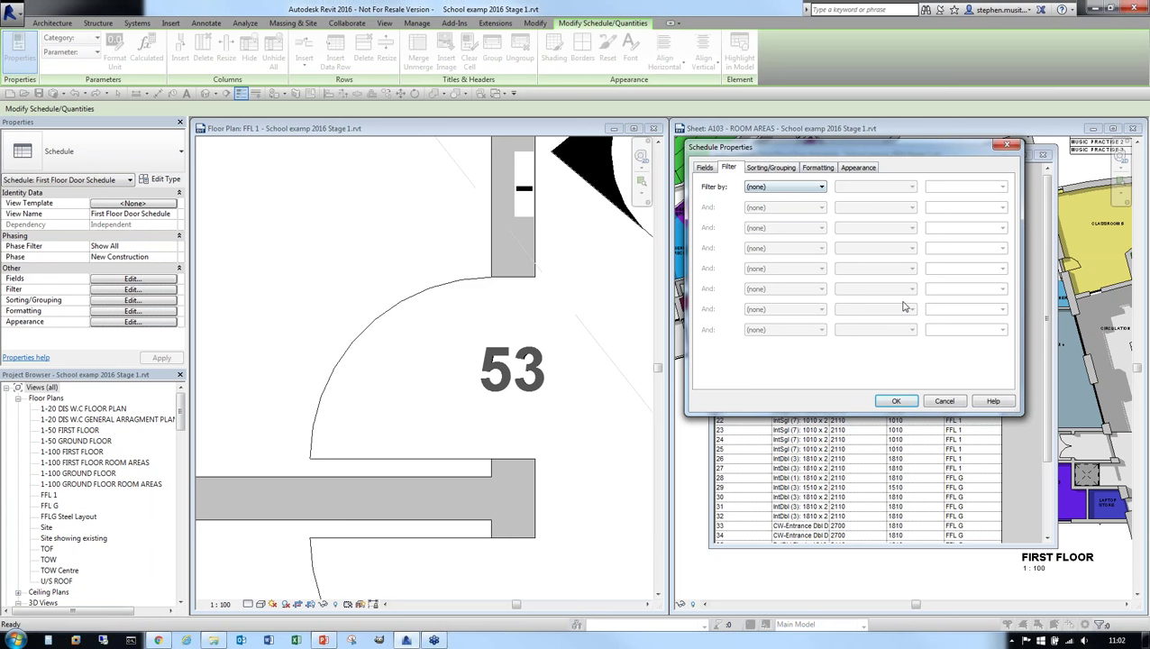
{"action": "left_click", "coordinate": [778, 167]}
{"action": "left_click", "coordinate": [800, 189]}
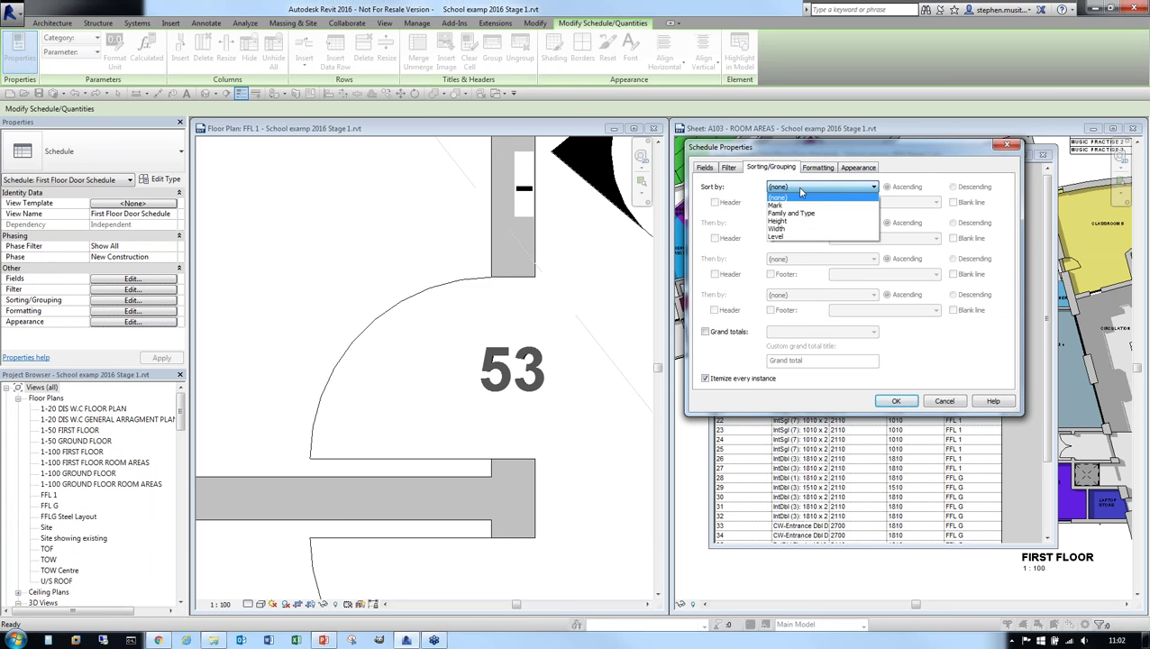
{"action": "left_click", "coordinate": [791, 237]}
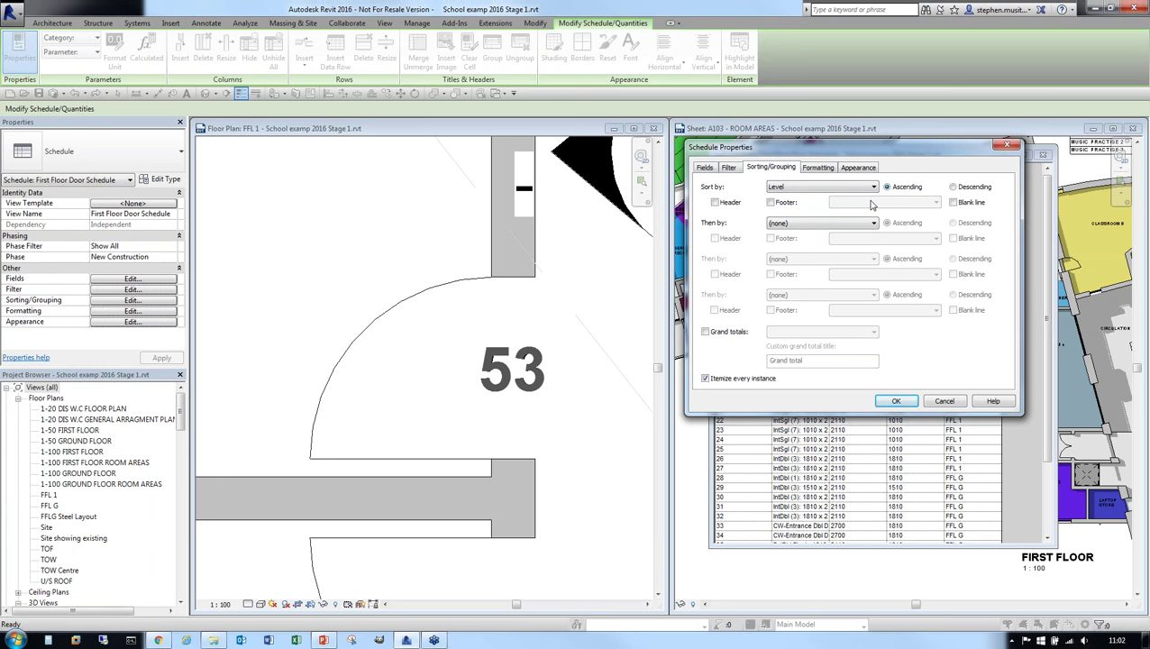
{"action": "left_click", "coordinate": [728, 168]}
{"action": "left_click", "coordinate": [780, 186]}
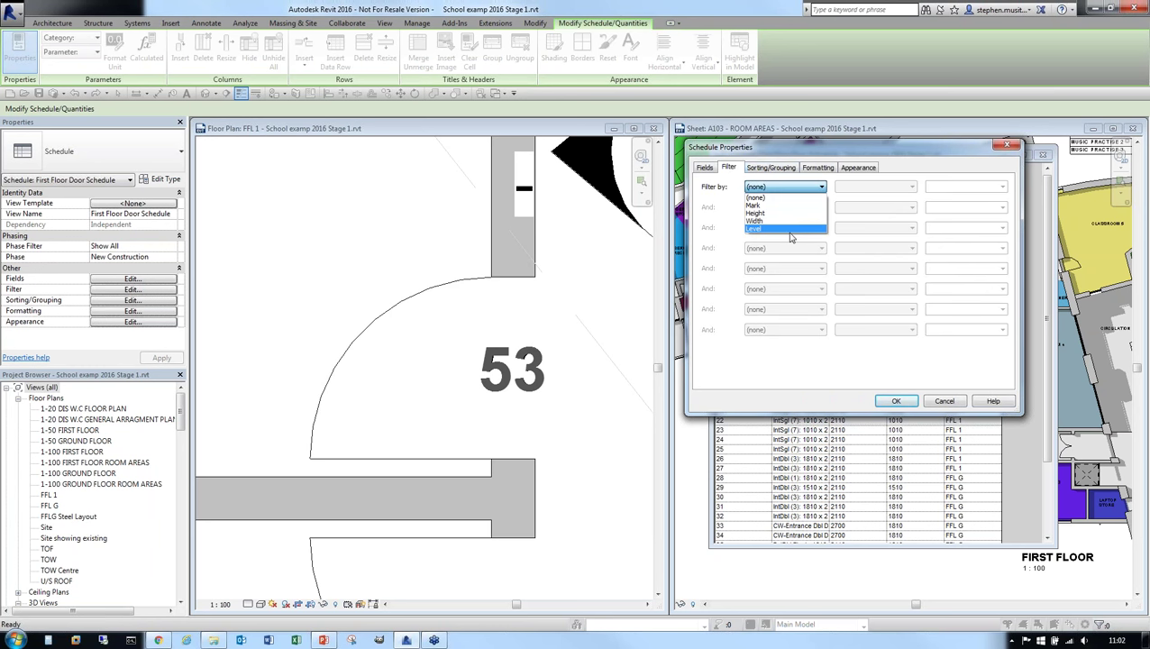
{"action": "left_click", "coordinate": [791, 229]}
{"action": "left_click", "coordinate": [950, 188]}
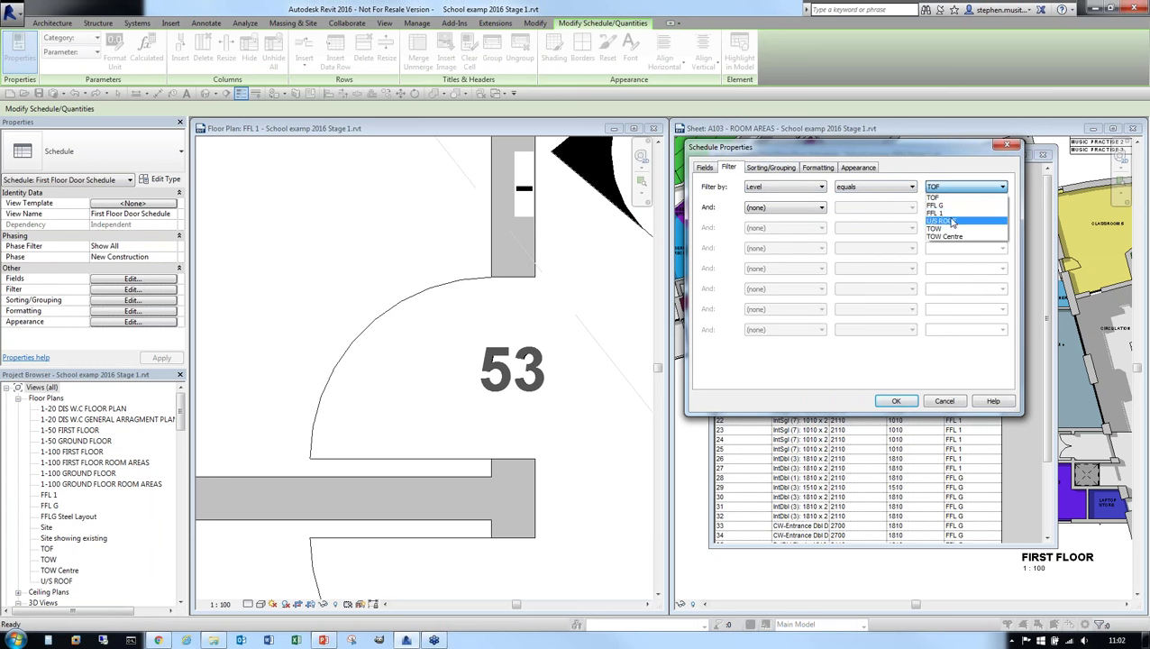
{"action": "left_click", "coordinate": [946, 213]}
{"action": "left_click", "coordinate": [896, 401]}
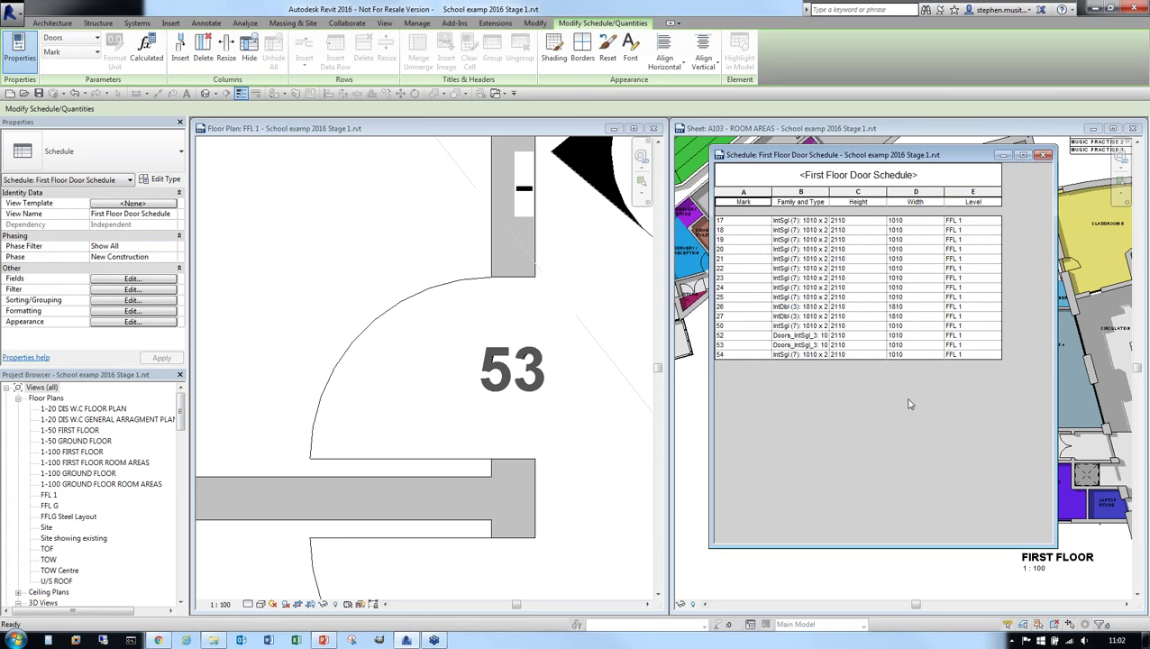
Step: Change the schedule's sorting to Mark in ascending order
{"action": "left_click", "coordinate": [135, 300]}
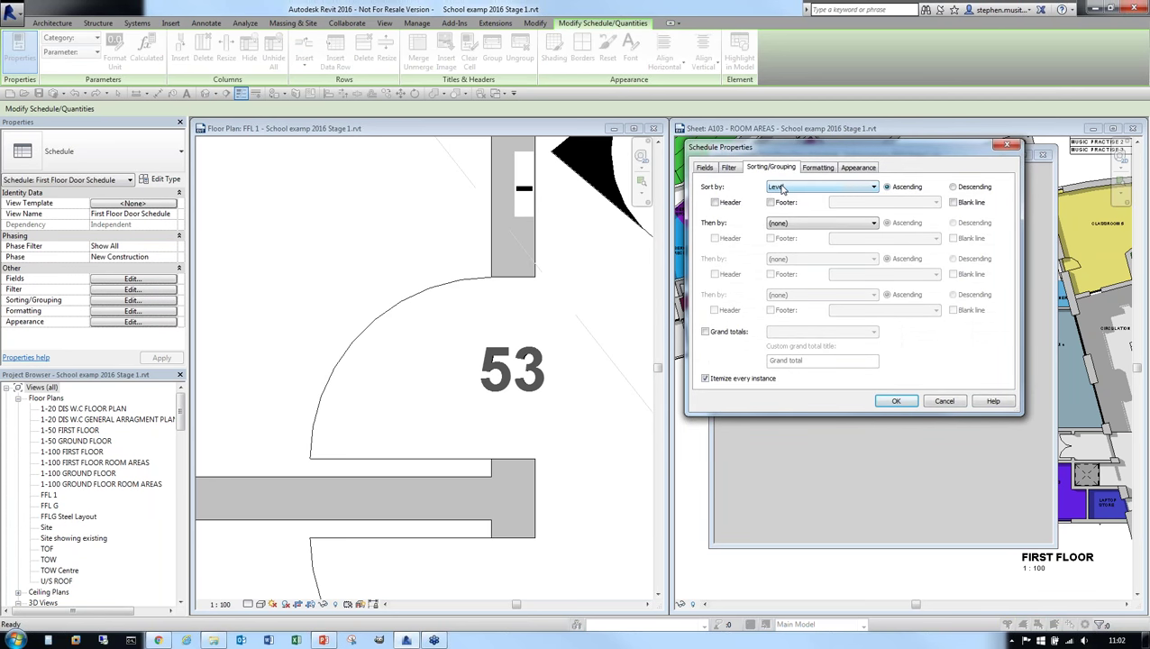
{"action": "left_click", "coordinate": [782, 188]}
{"action": "left_click", "coordinate": [793, 207]}
{"action": "left_click", "coordinate": [895, 401]}
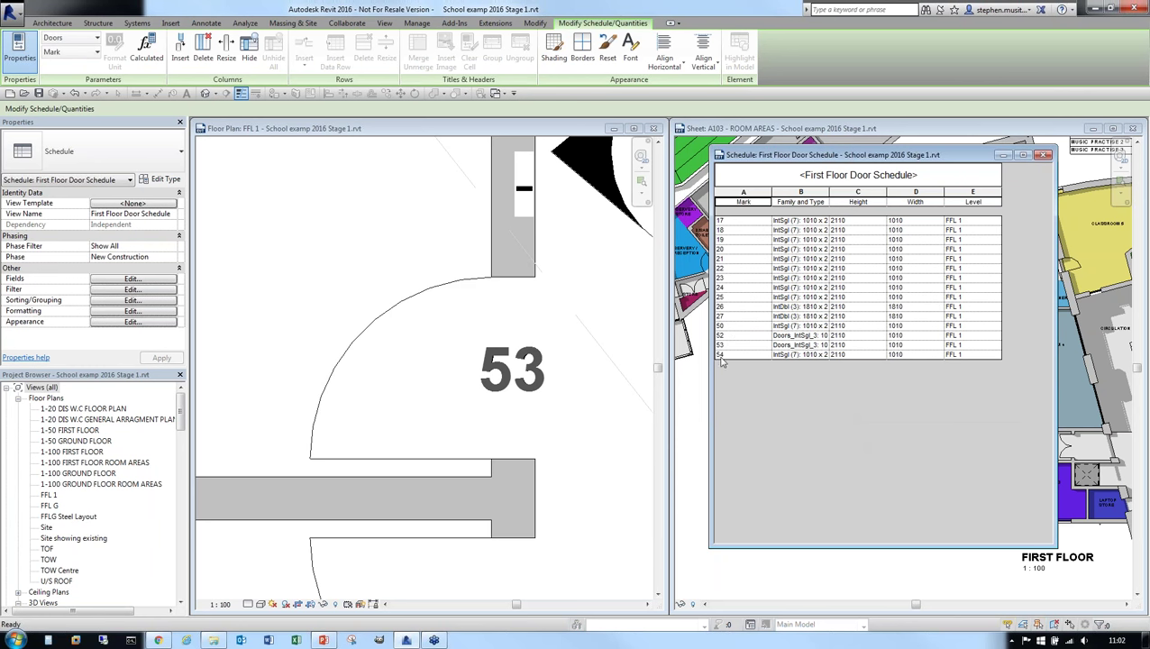
Step: Try to renumber the door marked 50 as 28 in the schedule
{"action": "left_click", "coordinate": [734, 326]}
{"action": "key", "text": "BackSpace"}
{"action": "key", "text": "BackSpace"}
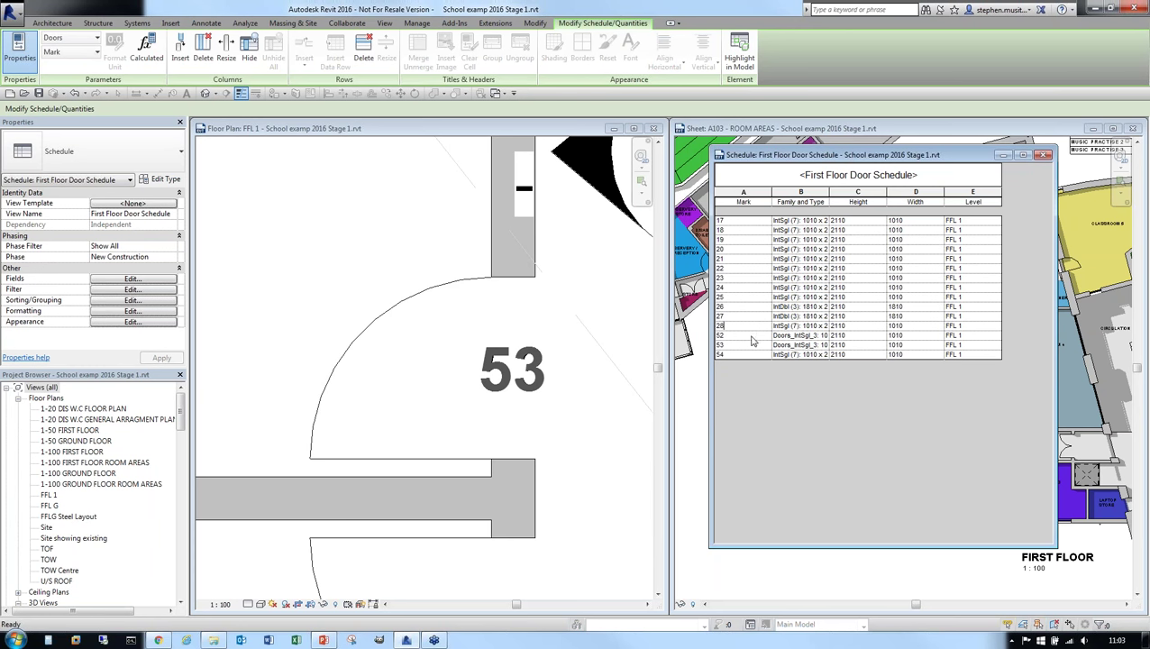
{"action": "left_click", "coordinate": [753, 335]}
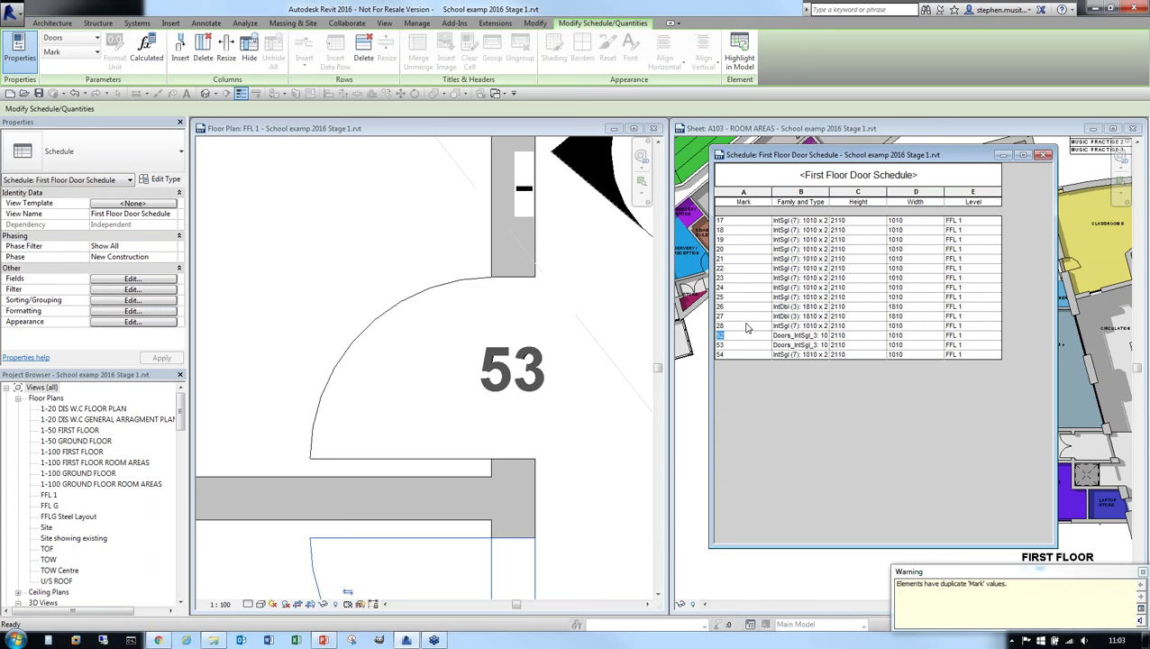
{"action": "key", "text": "Up"}
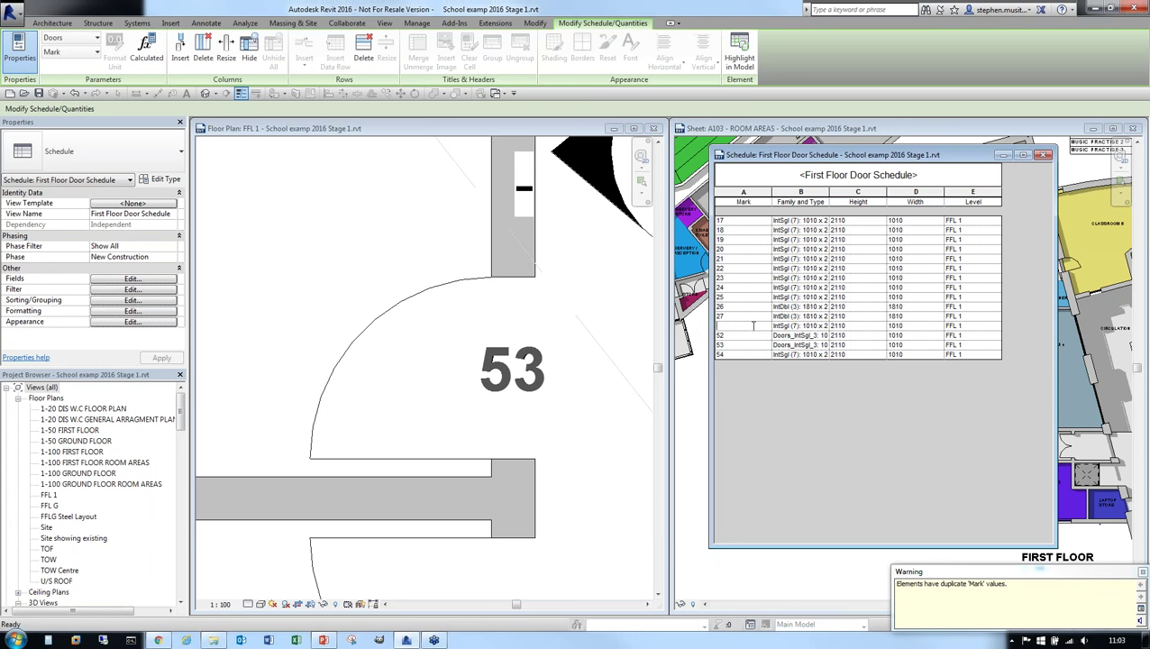
{"action": "left_click", "coordinate": [743, 336]}
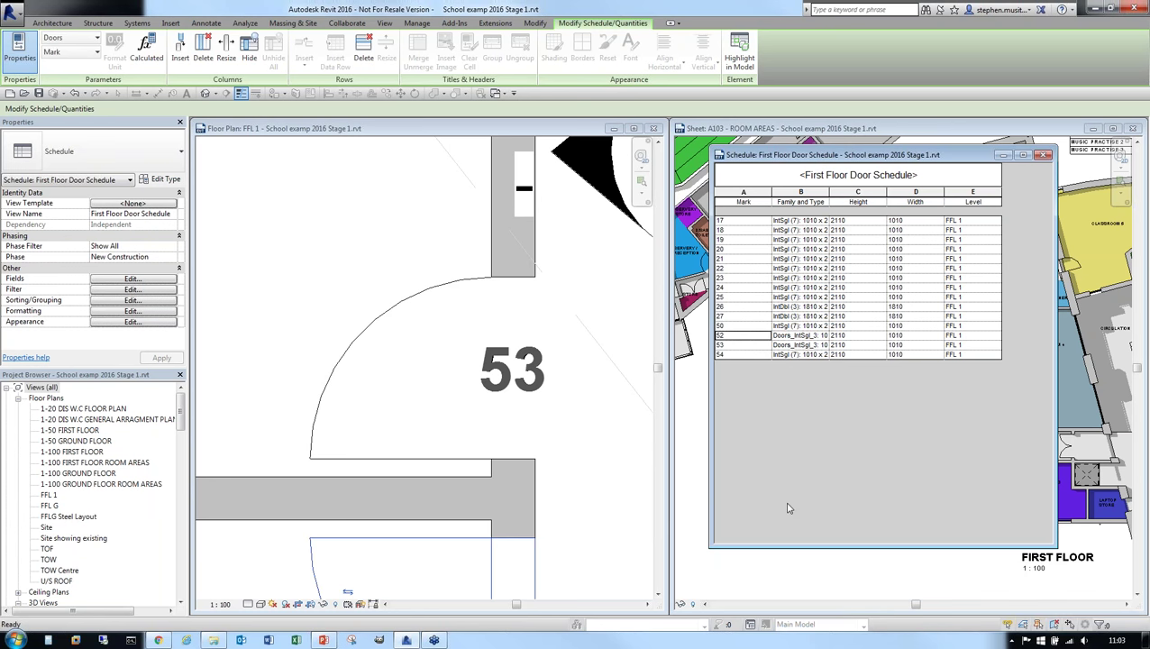
Step: Close the First Floor Door Schedule and return to the overall FFL 1 floor plan
{"action": "left_click", "coordinate": [1043, 154]}
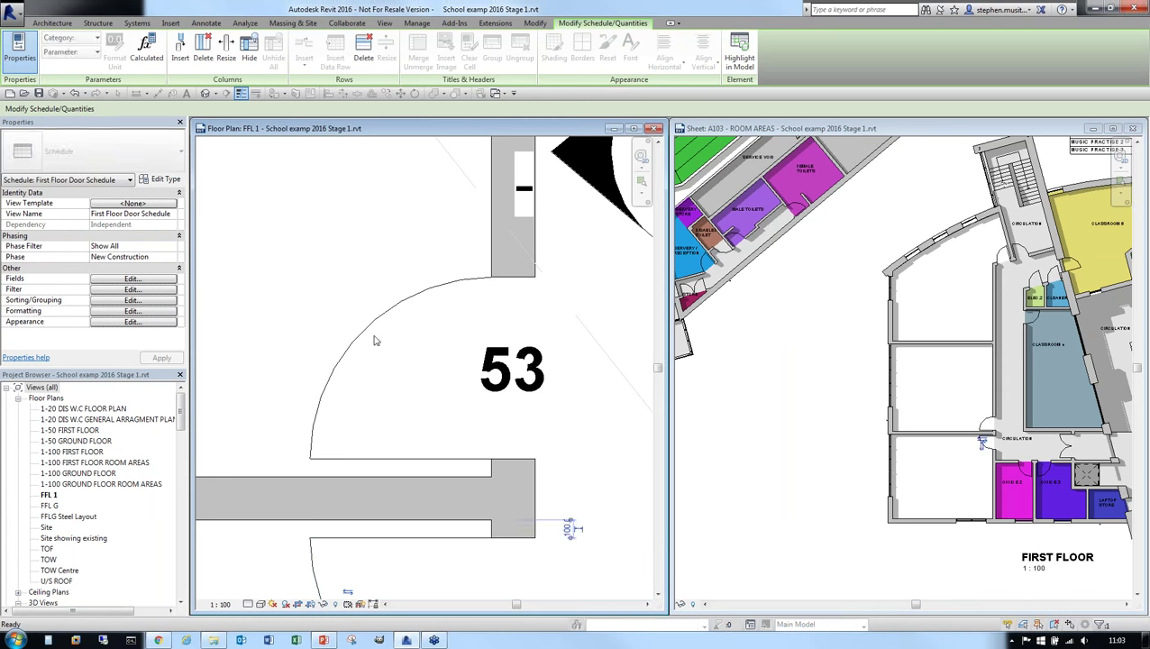
{"action": "scroll", "coordinate": [570, 436], "scroll_direction": "down", "scroll_amount": 5}
{"action": "scroll", "coordinate": [570, 436], "scroll_direction": "down", "scroll_amount": 5}
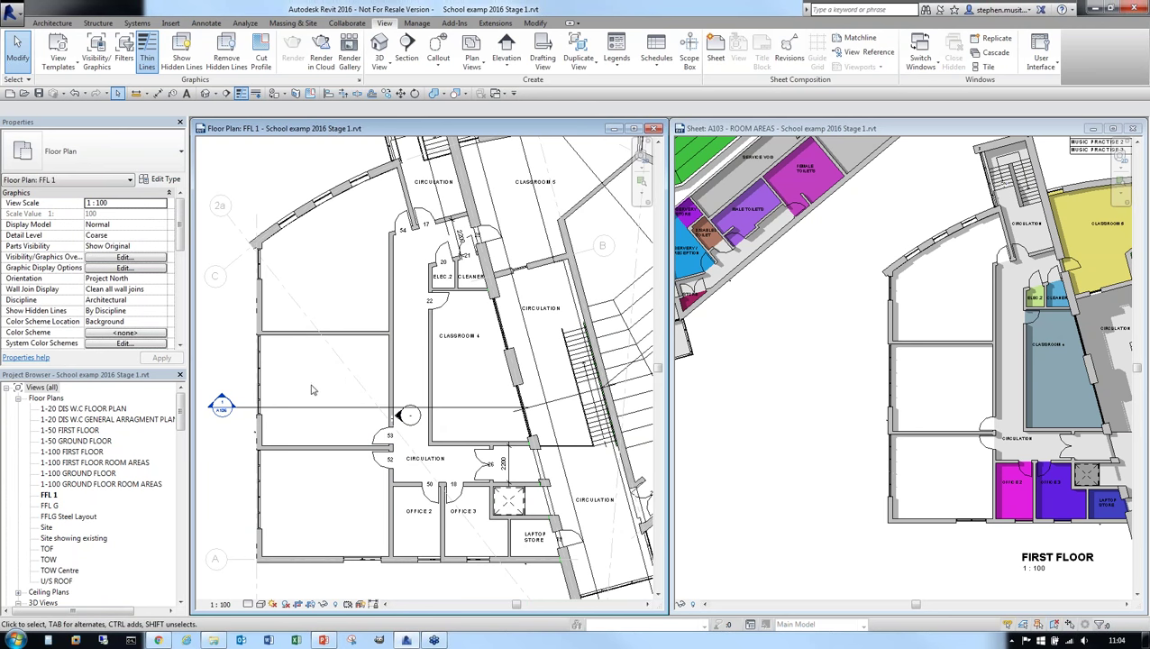
Step: Open the elevation from the corridor marker, inspect the new doors along the partition wall, and close the elevation view
{"action": "left_click", "coordinate": [415, 415]}
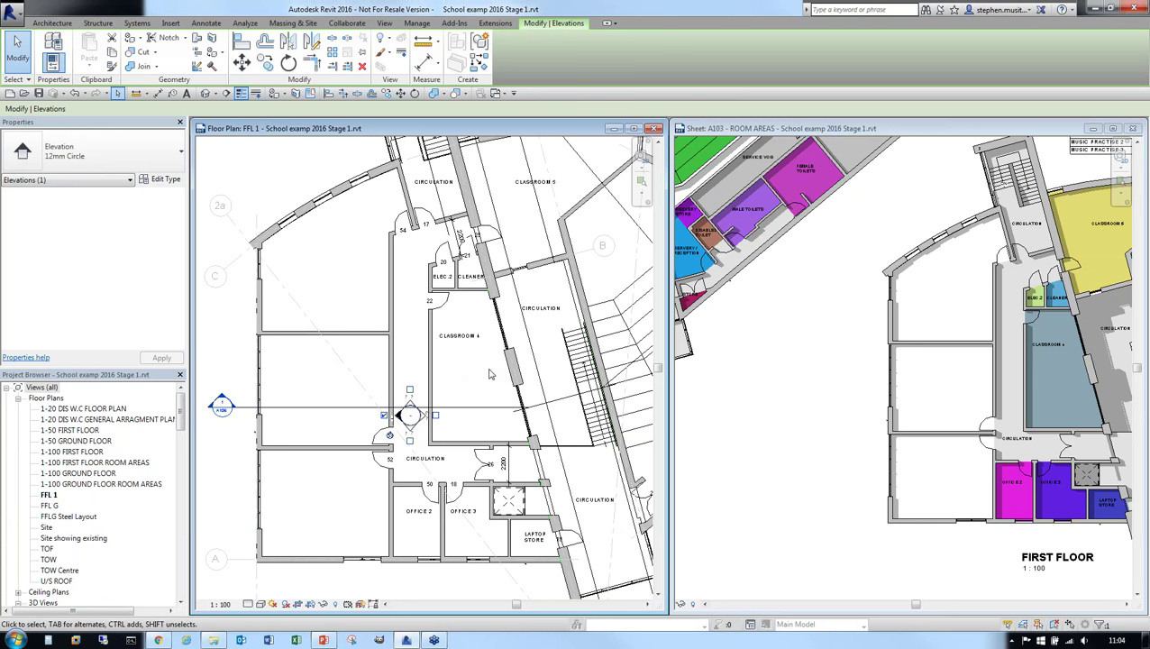
{"action": "left_click", "coordinate": [412, 364]}
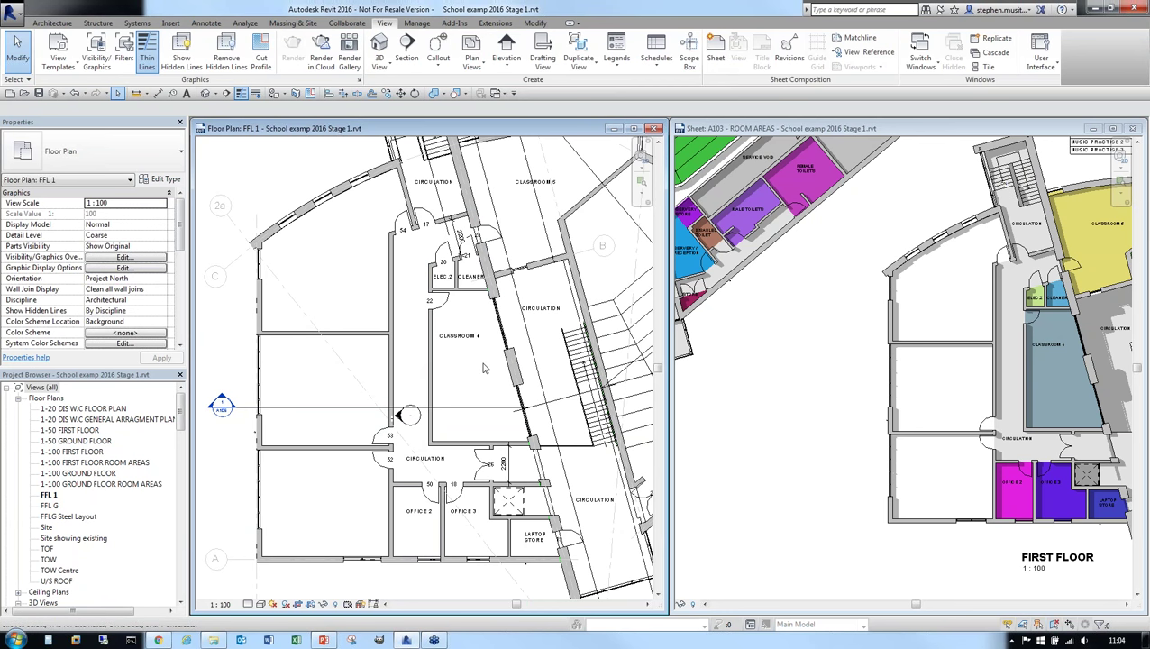
{"action": "double_click", "coordinate": [397, 416]}
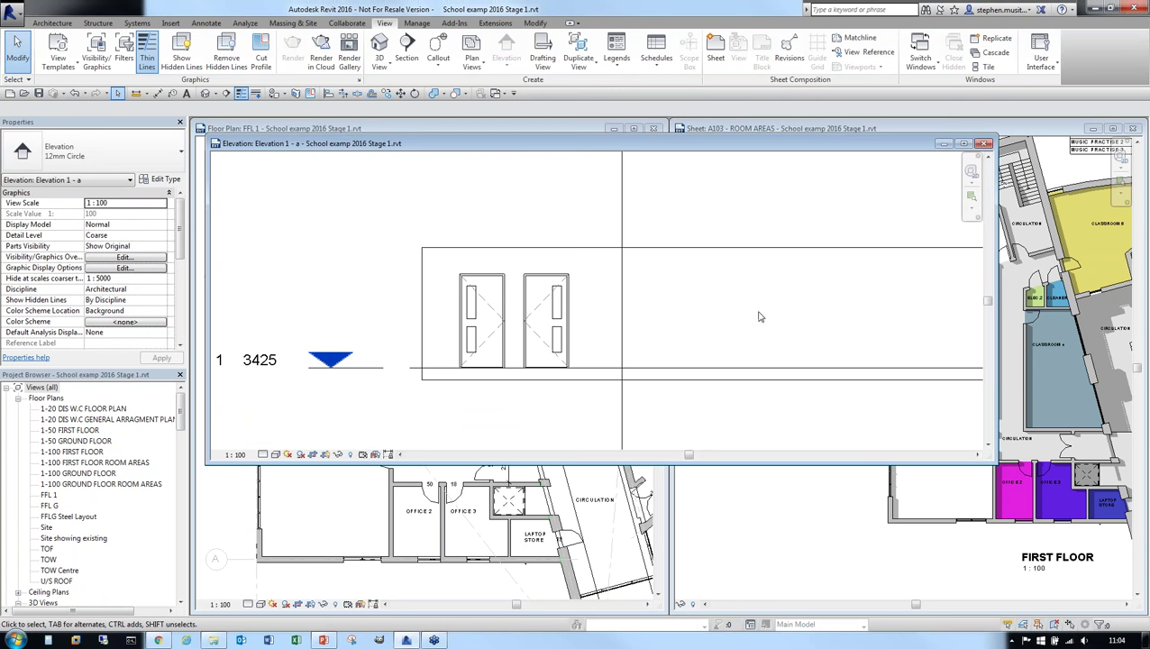
{"action": "middle_click_drag", "start_coordinate": [762, 318], "coordinate": [632, 328]}
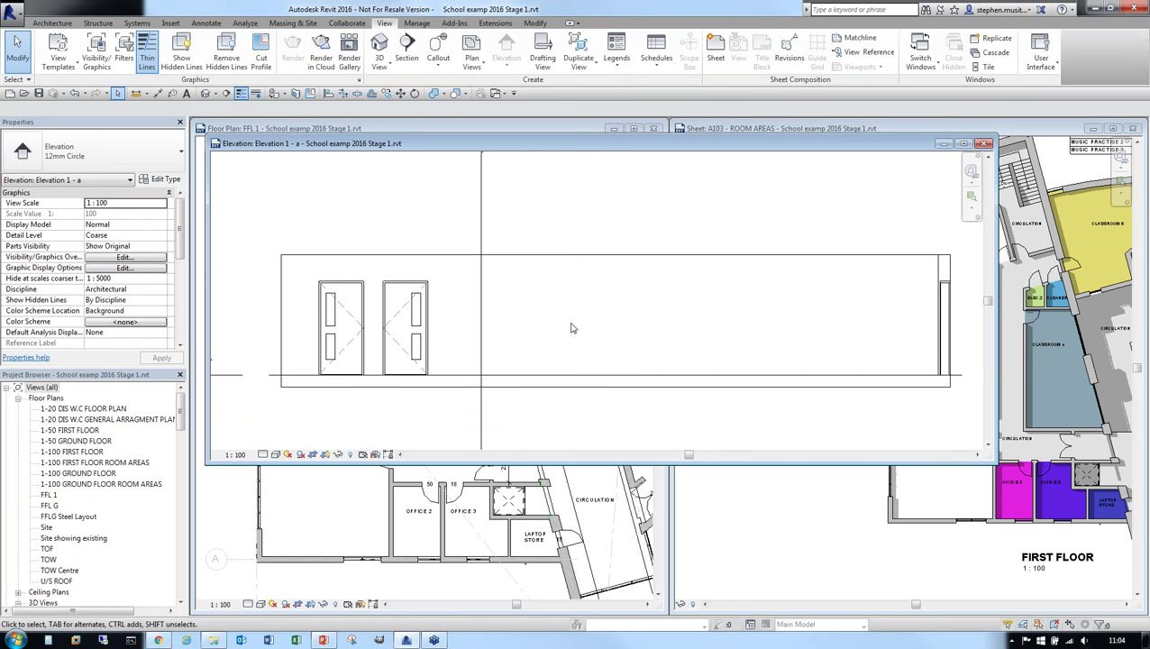
{"action": "left_click", "coordinate": [986, 143]}
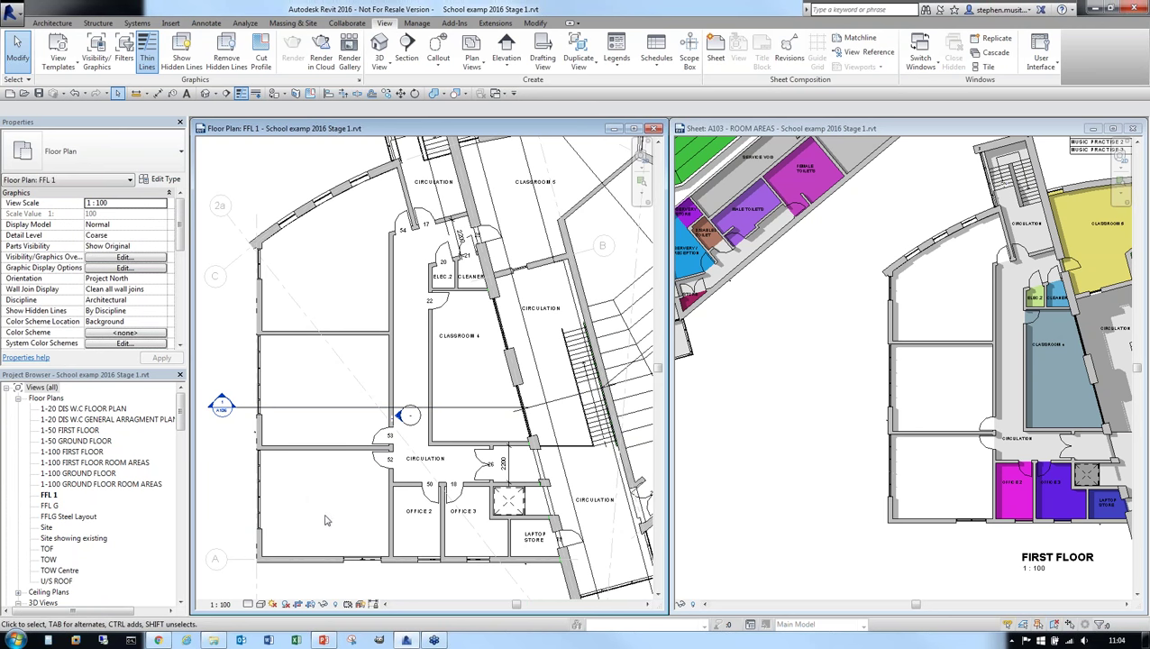
Step: Place rooms with name tags in the three unassigned spaces west of the corridor in the FFL 1 plan
{"action": "left_click_drag", "start_coordinate": [1140, 369], "coordinate": [1145, 451]}
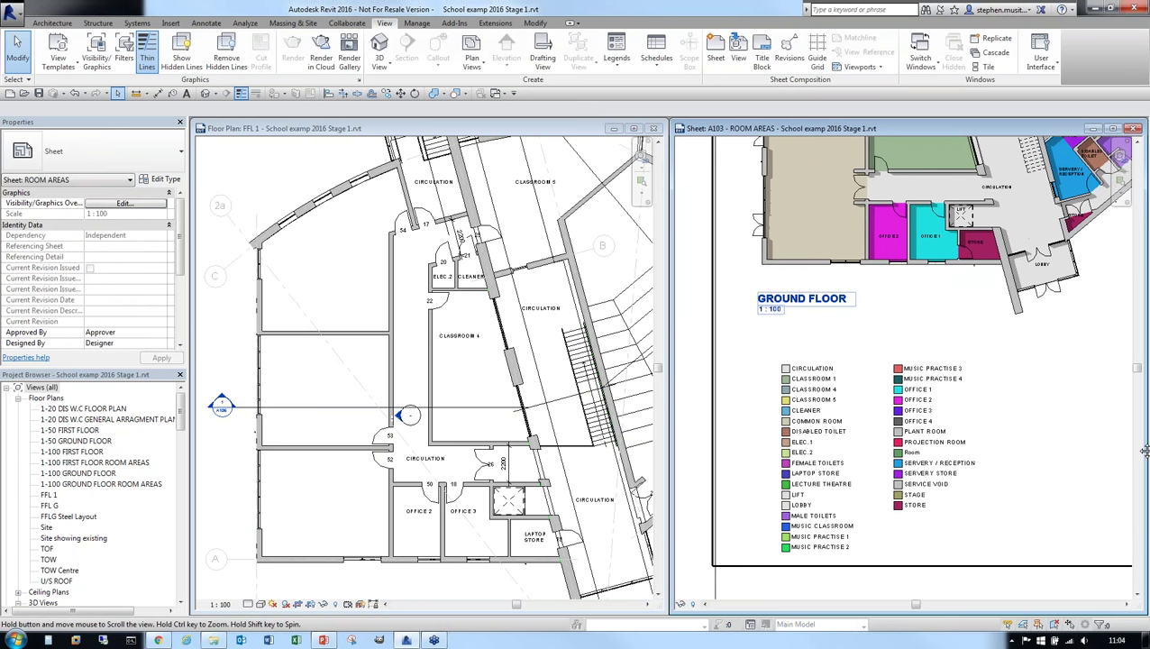
{"action": "scroll", "coordinate": [829, 507], "scroll_direction": "up", "scroll_amount": 3}
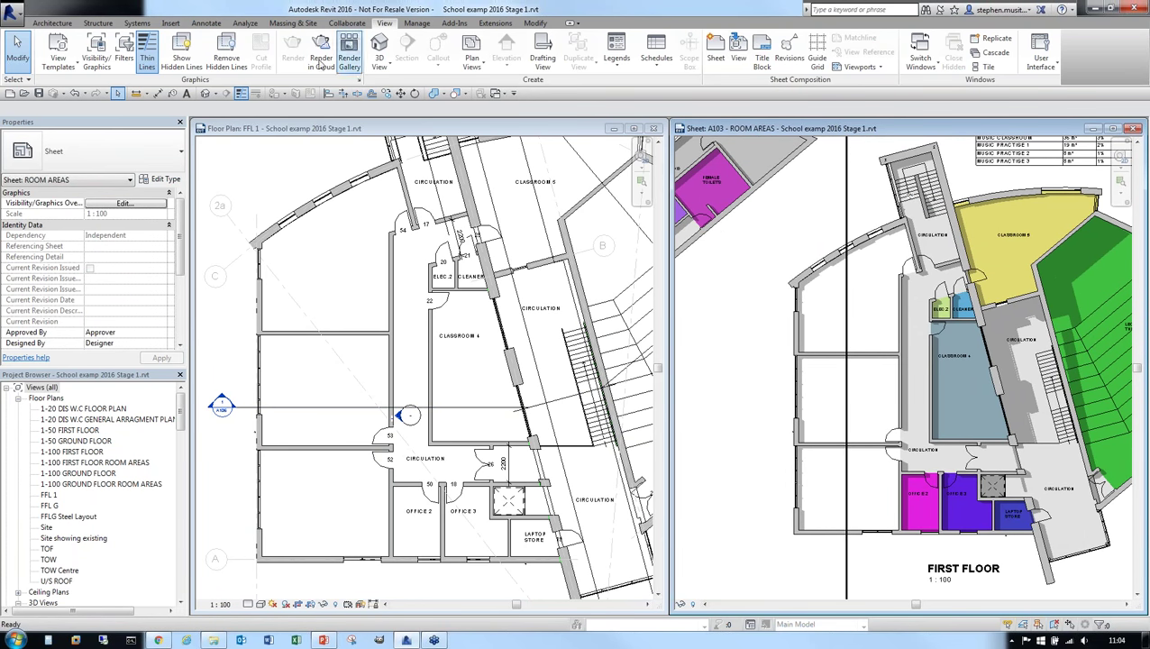
{"action": "left_click", "coordinate": [54, 23]}
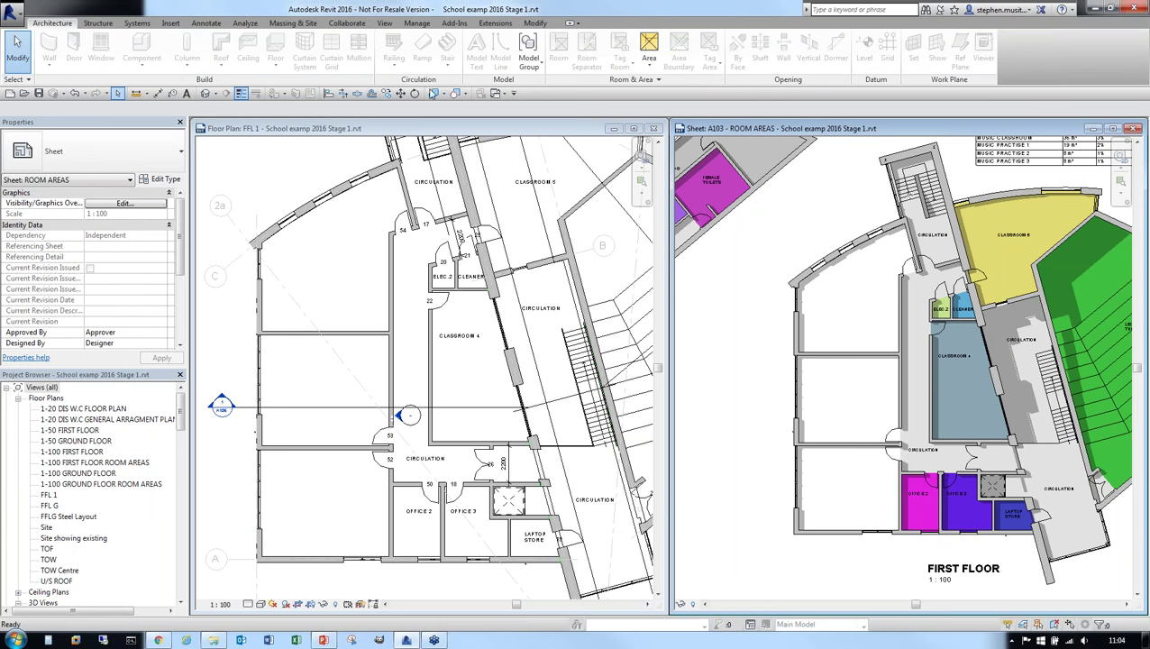
{"action": "left_click", "coordinate": [345, 177]}
{"action": "left_click", "coordinate": [558, 50]}
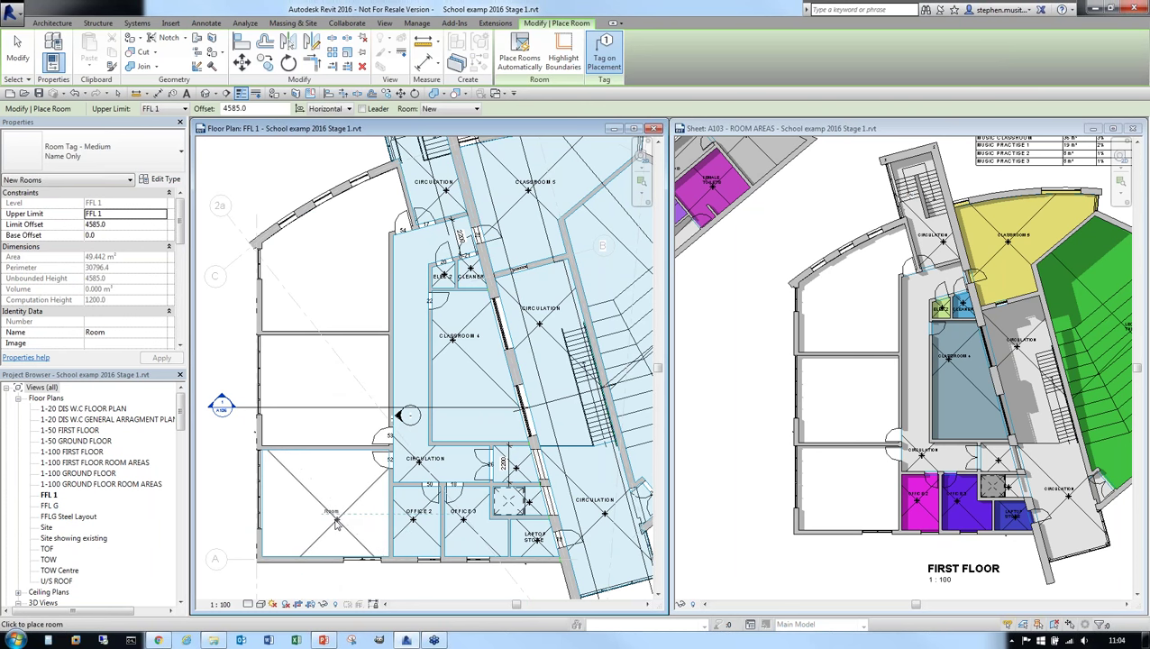
{"action": "left_click", "coordinate": [326, 522]}
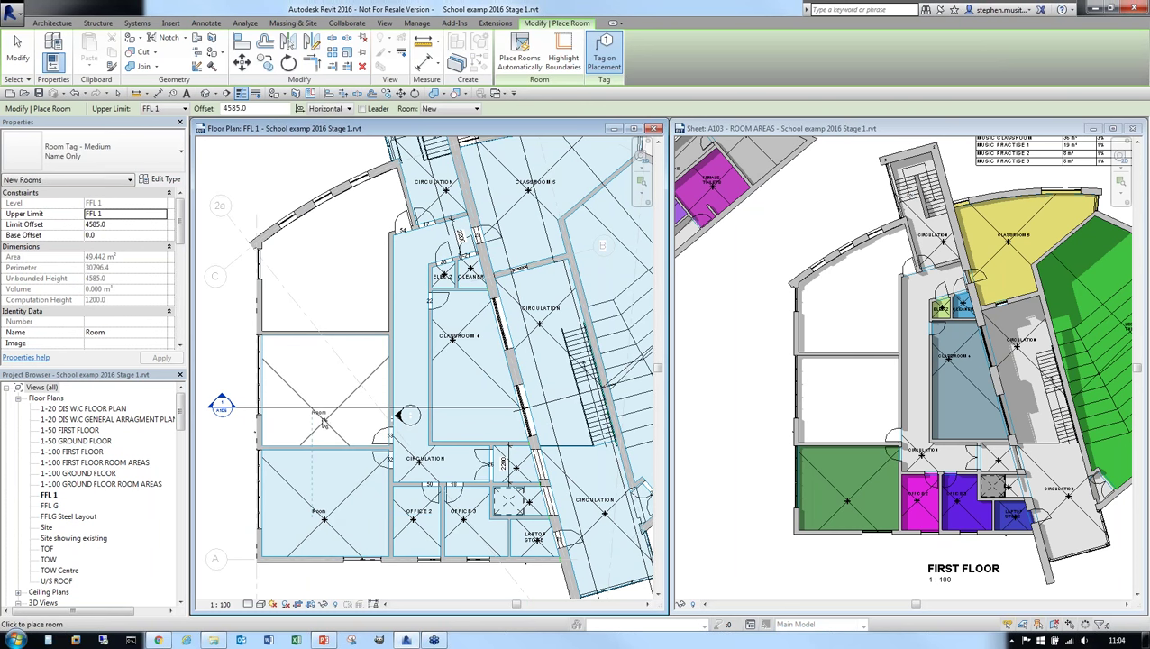
{"action": "left_click", "coordinate": [325, 413]}
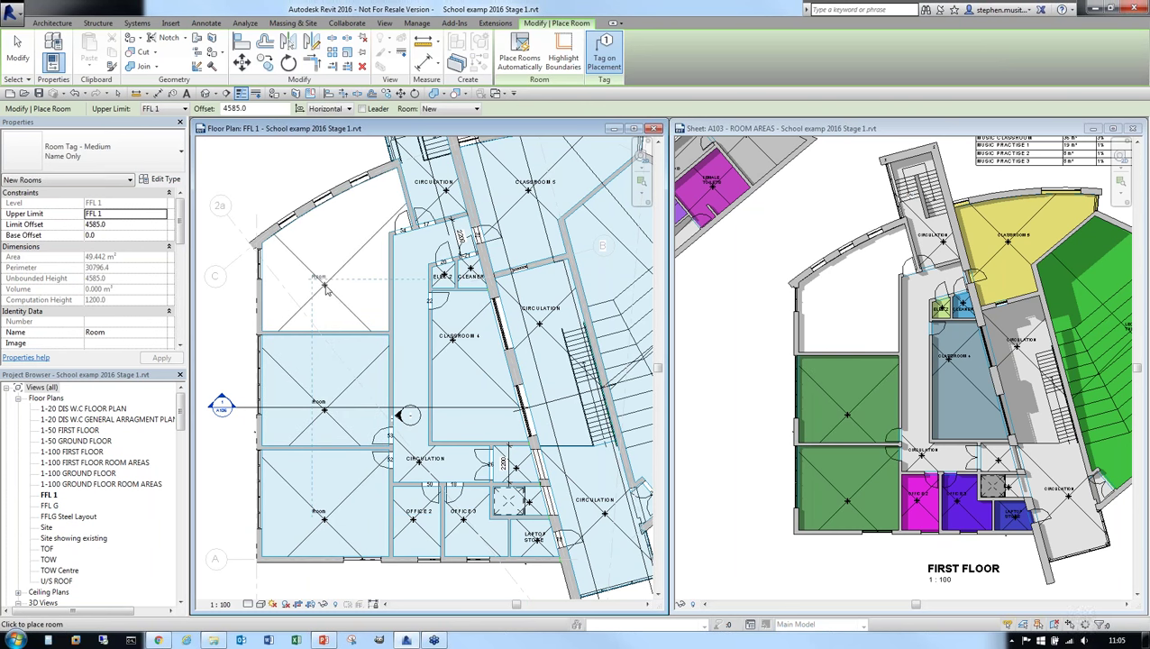
{"action": "left_click", "coordinate": [326, 286]}
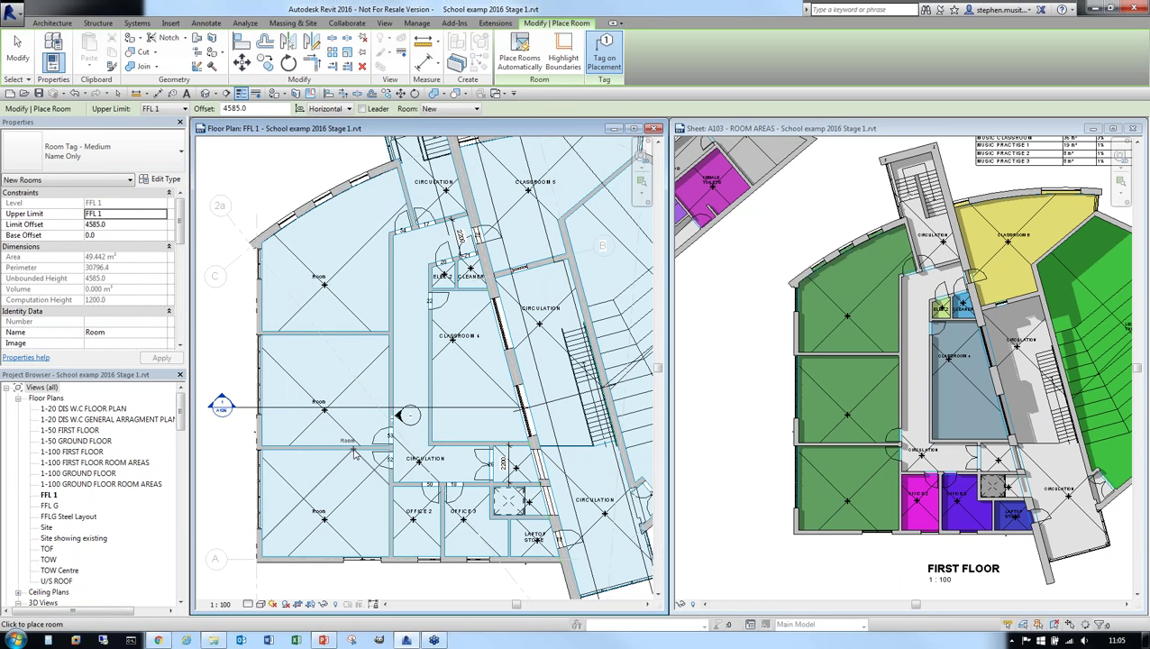
{"action": "key", "text": "Escape"}
{"action": "key", "text": "Escape"}
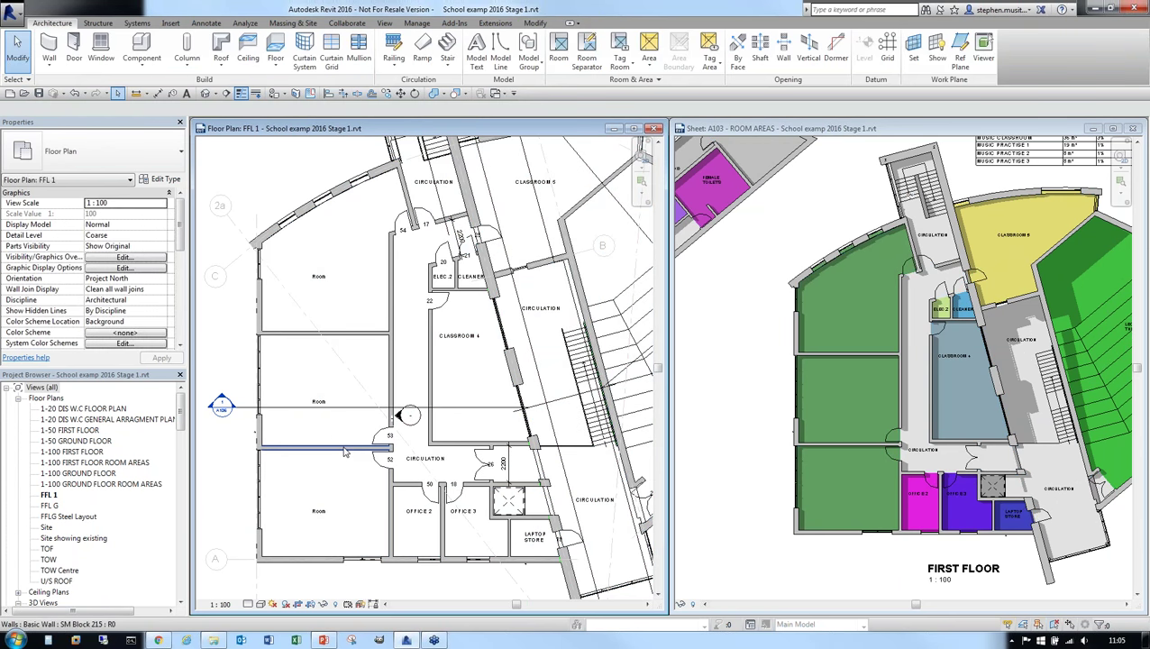
Step: Rename the southernmost new room CLASSROOM 2 and the middle new room CLASSROOM 3 through their tags
{"action": "double_click", "coordinate": [321, 509]}
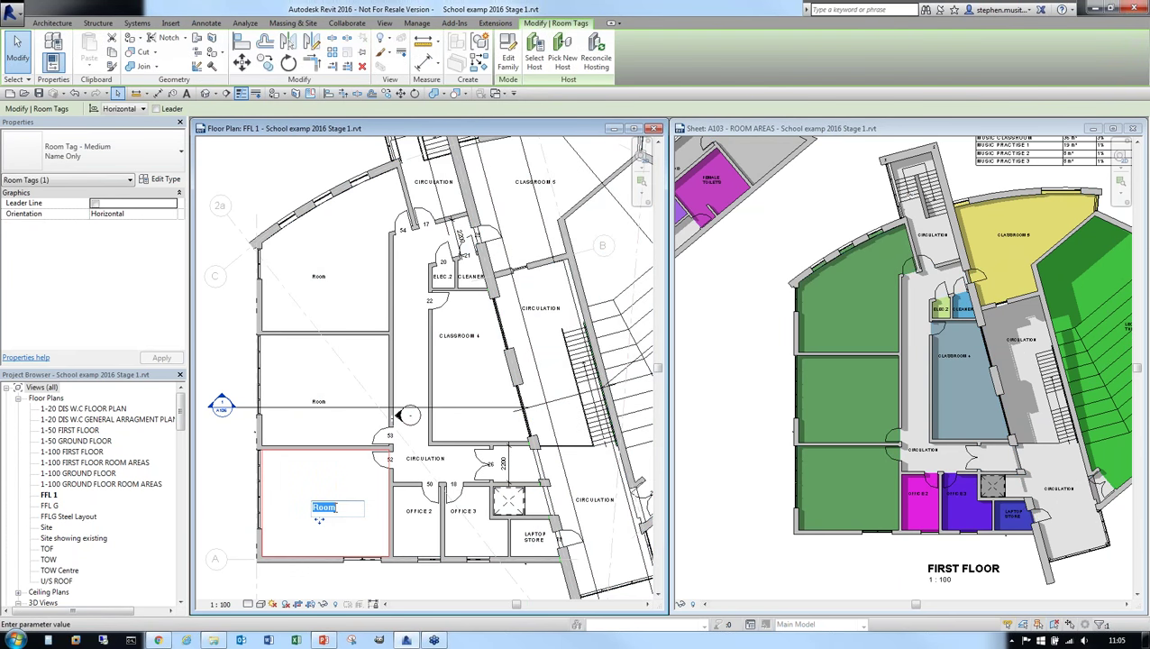
{"action": "type", "text": "CLASSROOM"}
{"action": "key", "text": "Return"}
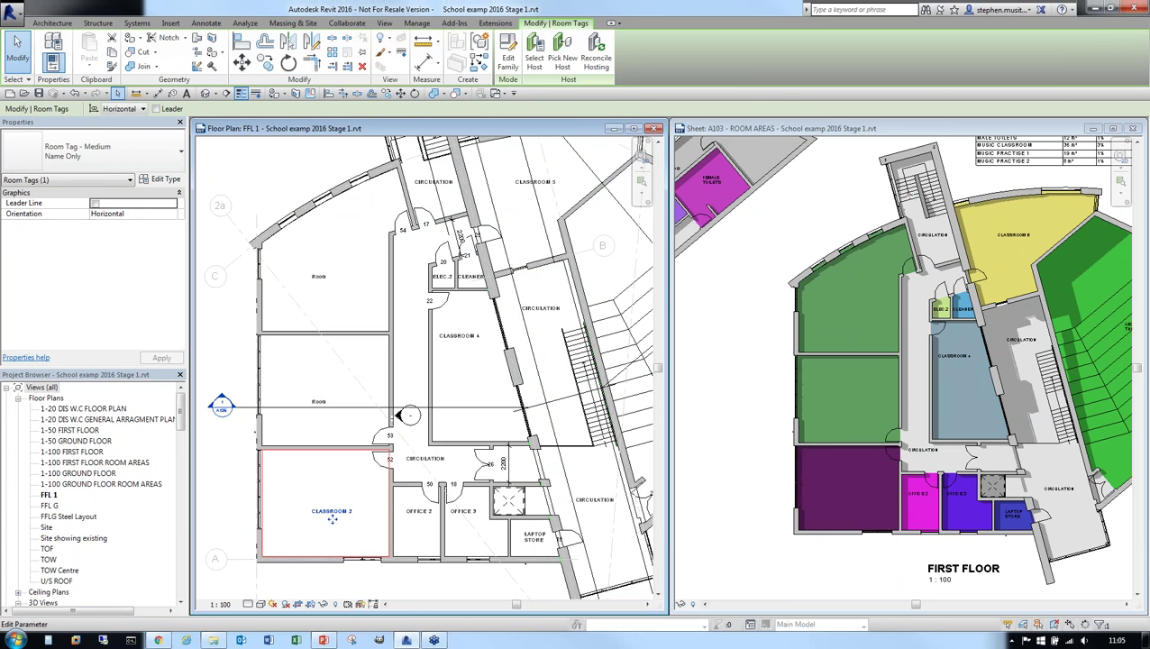
{"action": "left_click", "coordinate": [319, 405]}
{"action": "left_click", "coordinate": [320, 403]}
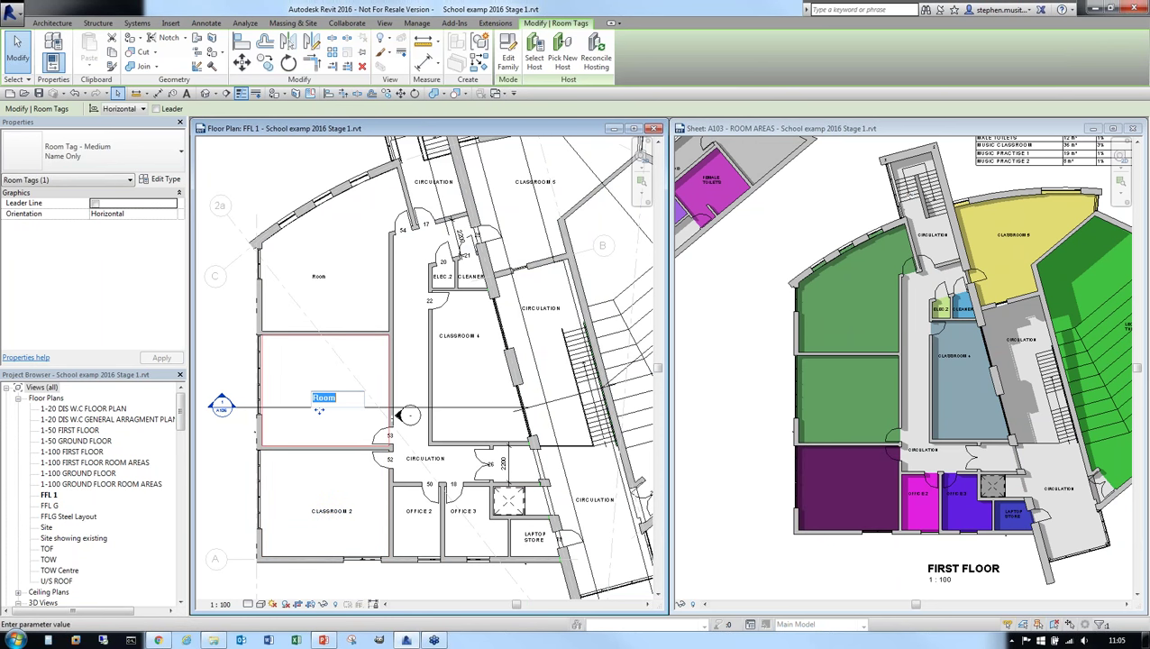
{"action": "type", "text": "CLASSROOM 3"}
{"action": "key", "text": "Return"}
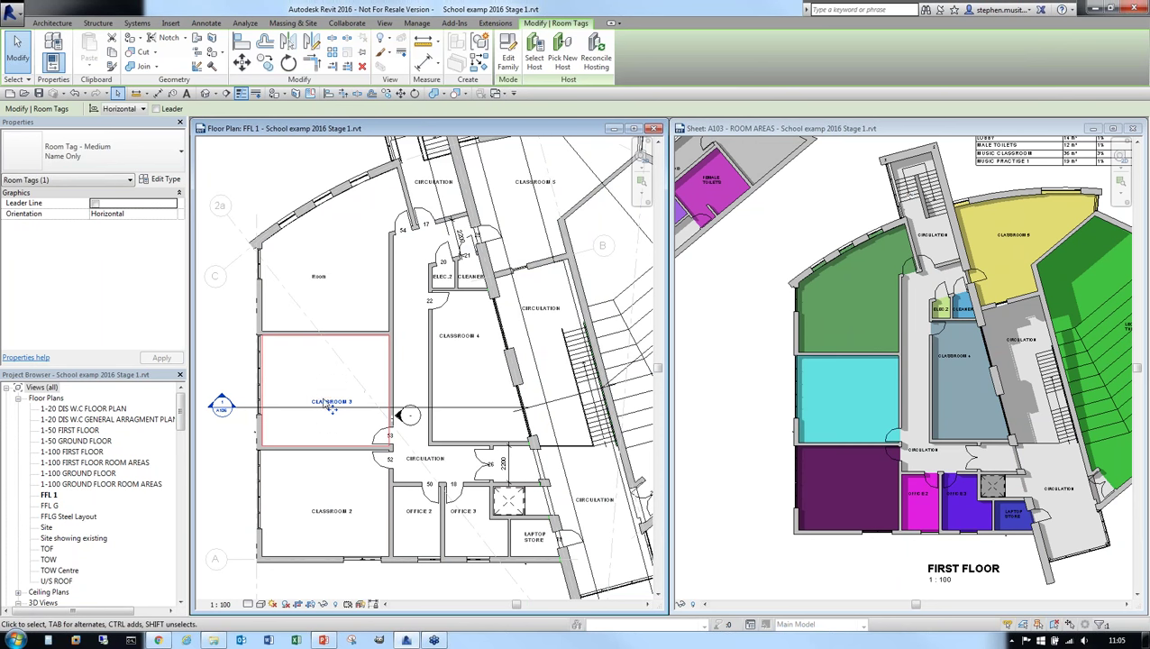
Step: Rename the new room behind the curved wall PRIVATE STUDY through its tag
{"action": "left_click", "coordinate": [319, 281]}
{"action": "left_click", "coordinate": [319, 283]}
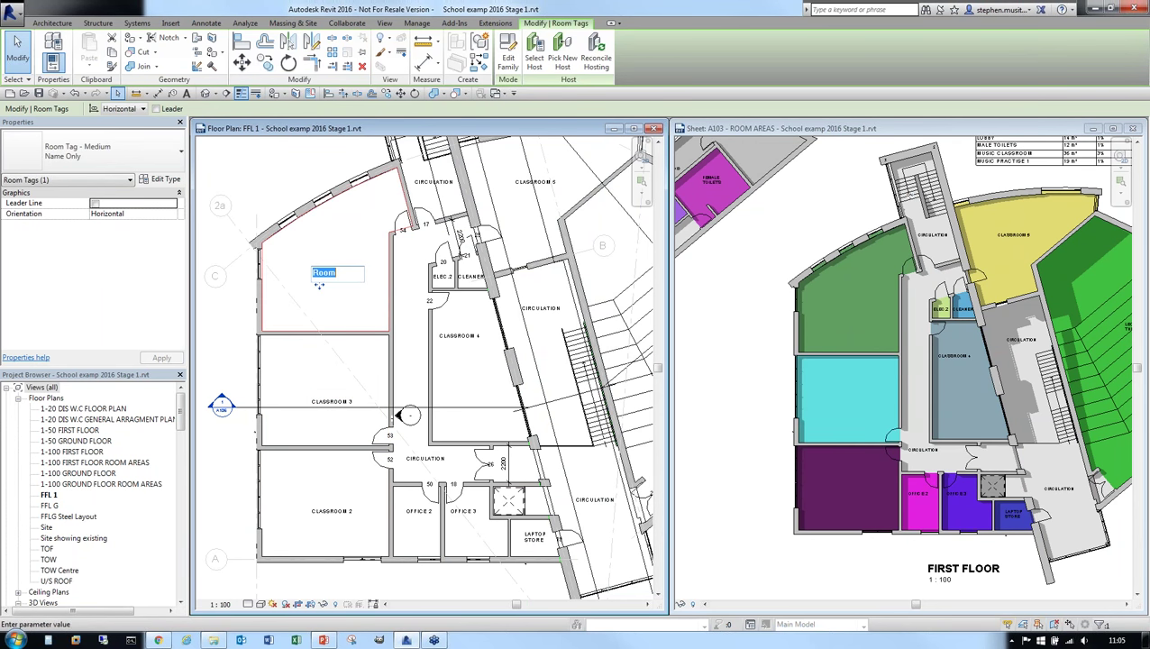
{"action": "type", "text": "P"}
{"action": "type", "text": "RIVATE STUDY"}
{"action": "key", "text": "Return"}
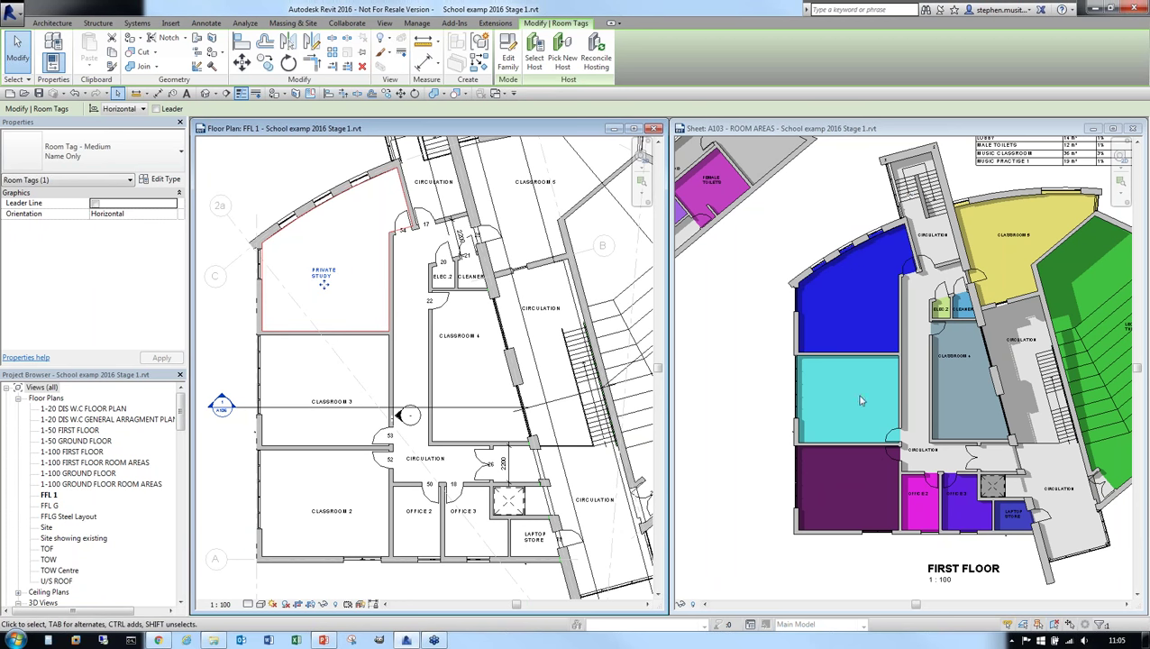
Step: Activate the first-floor viewport on the ROOM AREAS sheet for editing
{"action": "left_click", "coordinate": [832, 390]}
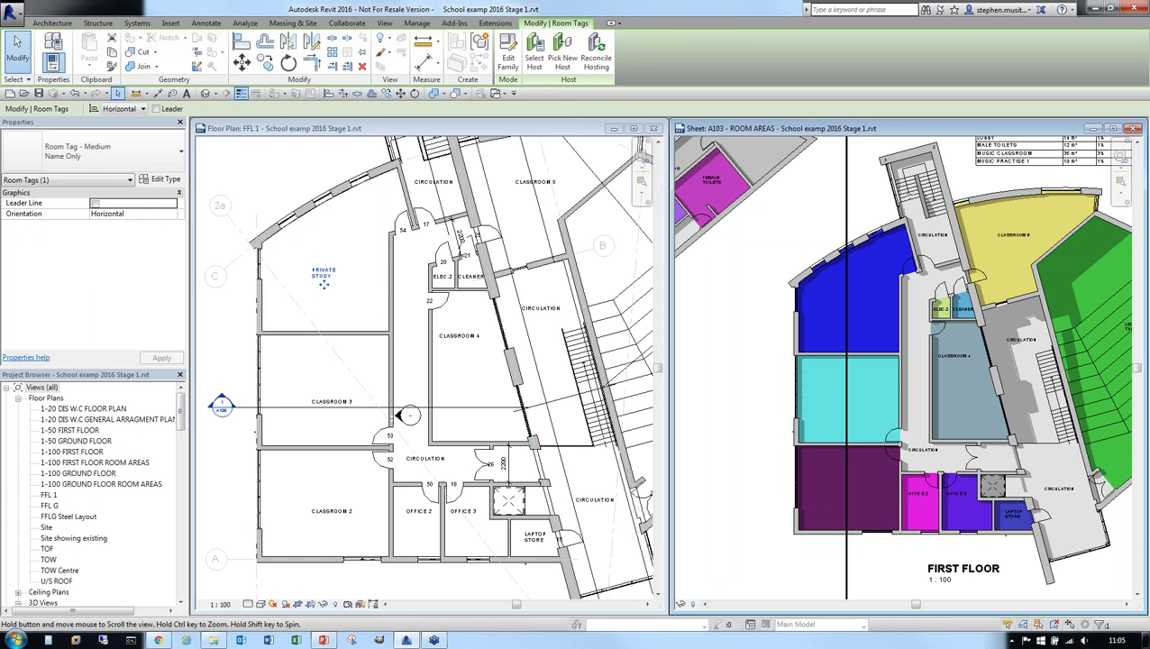
{"action": "middle_click_drag", "start_coordinate": [833, 495], "coordinate": [760, 485]}
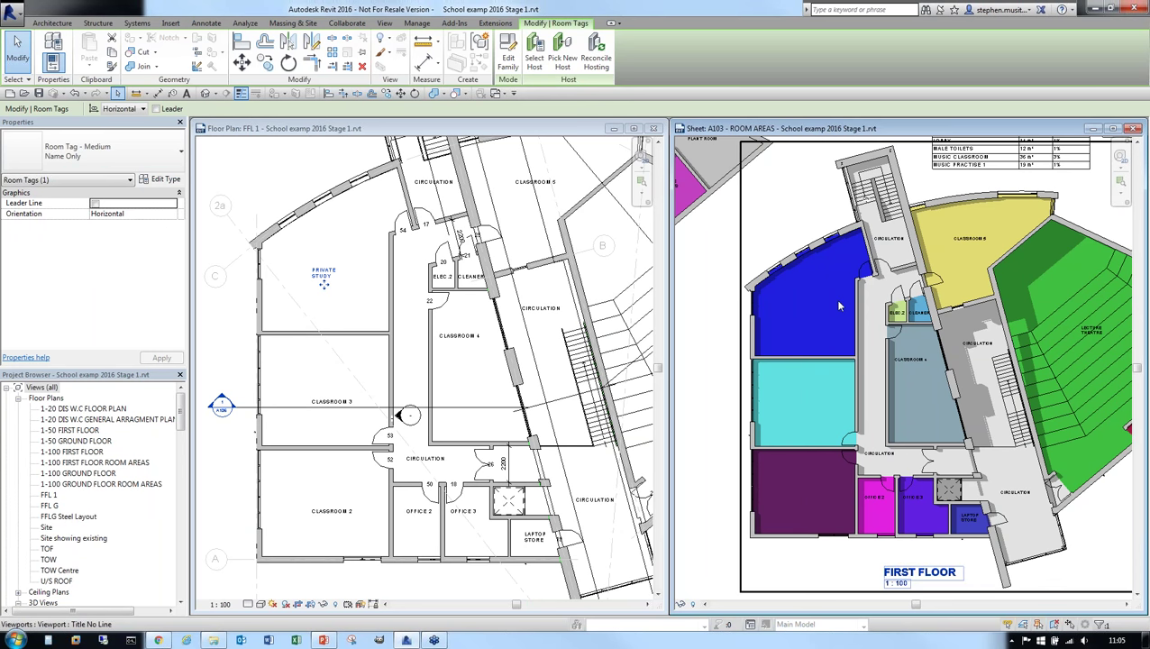
{"action": "double_click", "coordinate": [823, 223]}
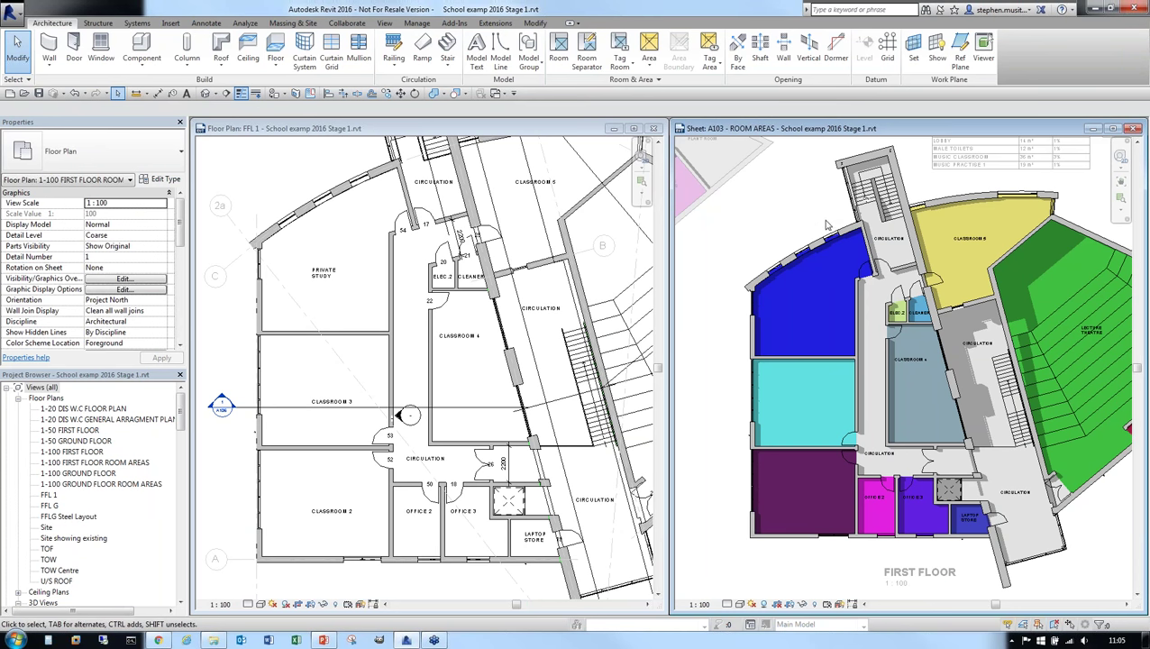
Step: Tag the CLASSROOM 2, CLASSROOM 3 and PRIVATE STUDY rooms in the coloured first-floor plan on the sheet
{"action": "left_click", "coordinate": [627, 69]}
{"action": "left_click", "coordinate": [631, 82]}
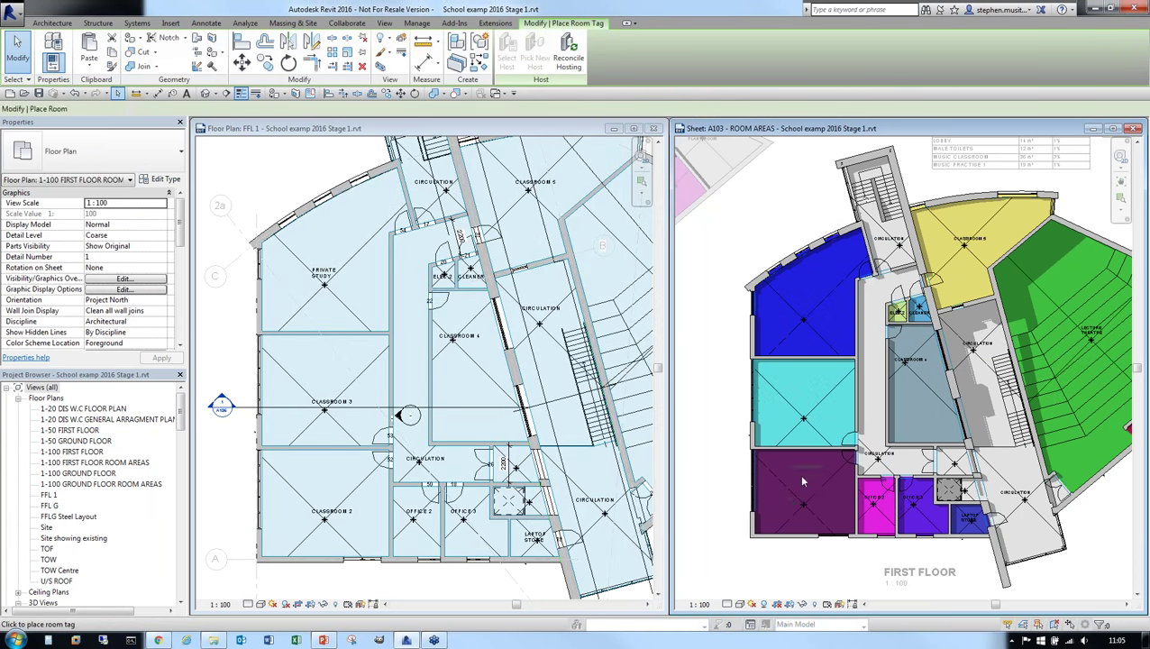
{"action": "left_click", "coordinate": [797, 500]}
{"action": "left_click", "coordinate": [800, 411]}
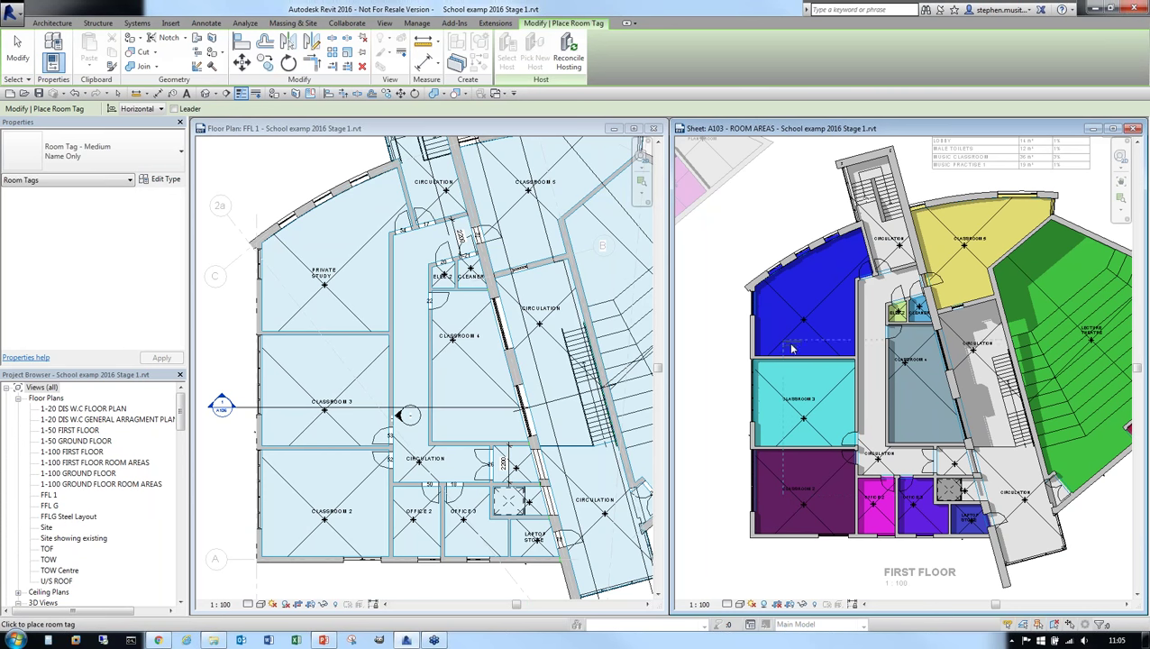
{"action": "left_click", "coordinate": [789, 311]}
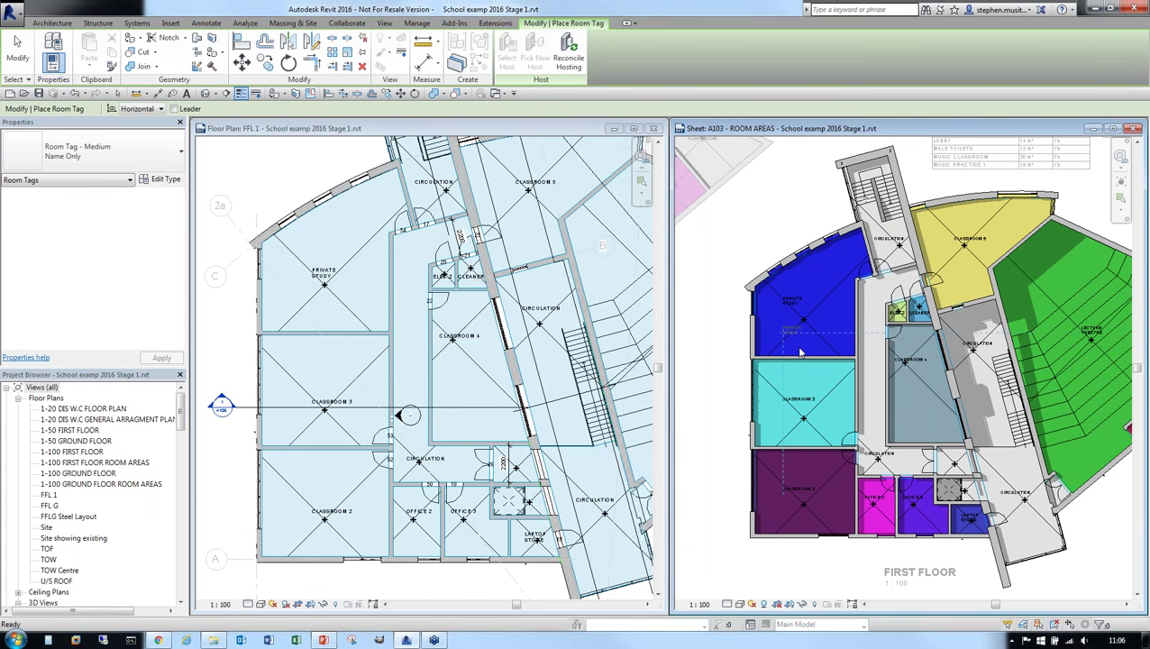
{"action": "key", "text": "Escape"}
{"action": "key", "text": "Escape"}
{"action": "scroll", "coordinate": [796, 401], "scroll_direction": "up", "scroll_amount": 5}
{"action": "scroll", "coordinate": [794, 401], "scroll_direction": "down", "scroll_amount": 5}
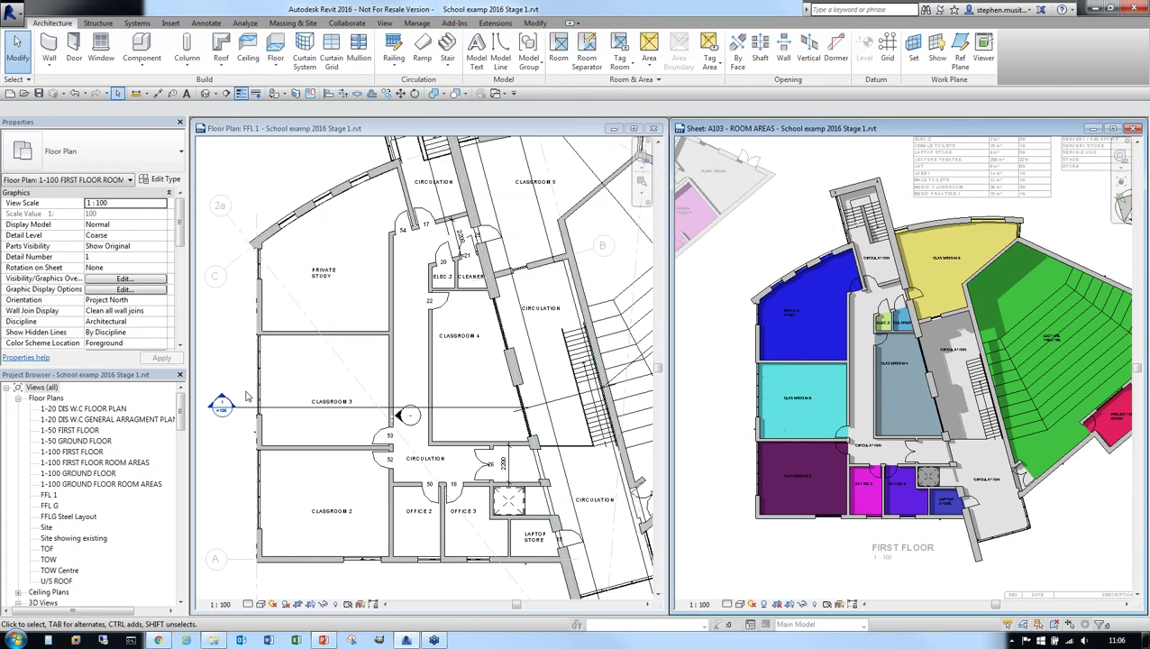
Step: Select the CLASSROOM 3 room in the FFL 1 plan to view its properties, and clear the selection
{"action": "left_click", "coordinate": [311, 384]}
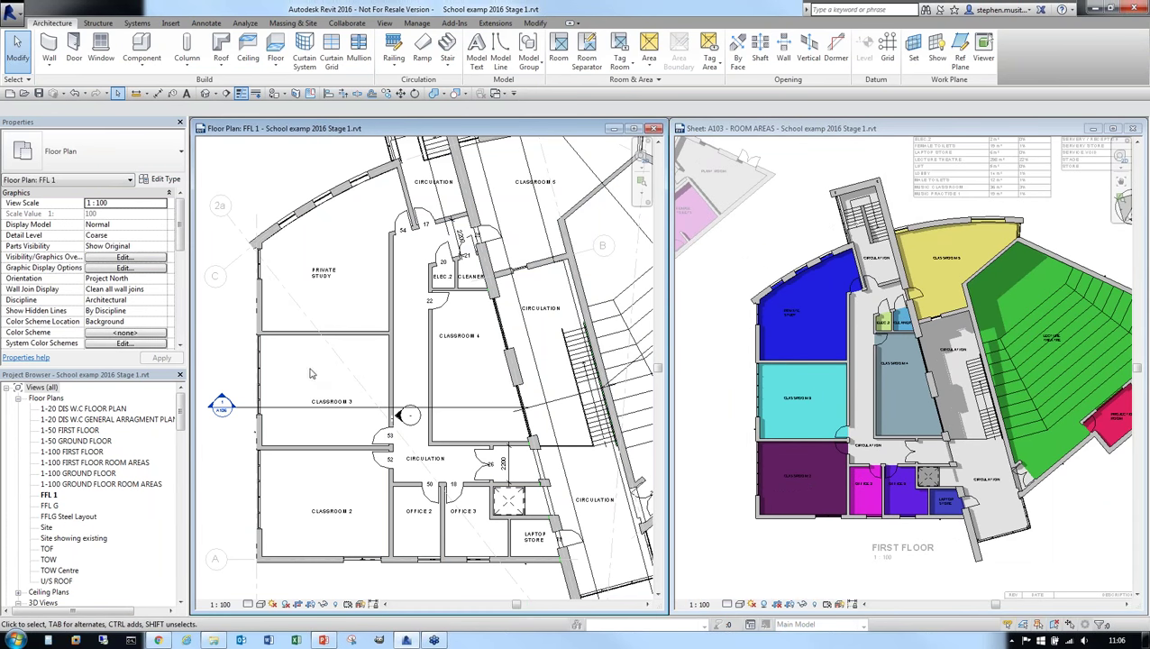
{"action": "left_click", "coordinate": [375, 368]}
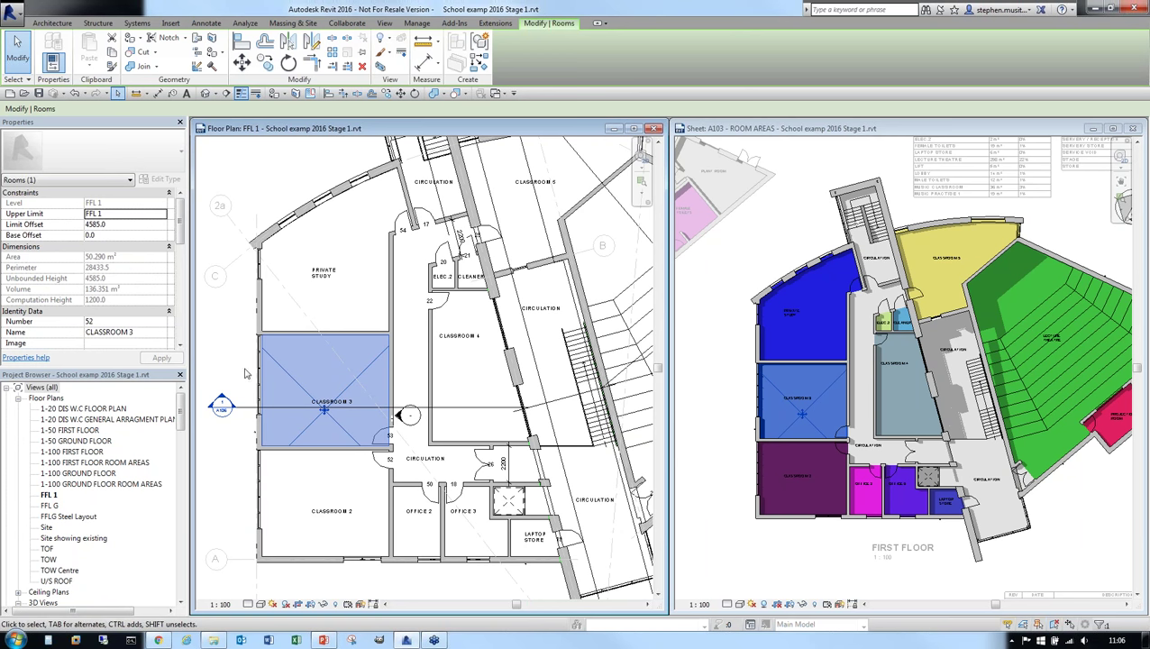
{"action": "key", "text": "Escape"}
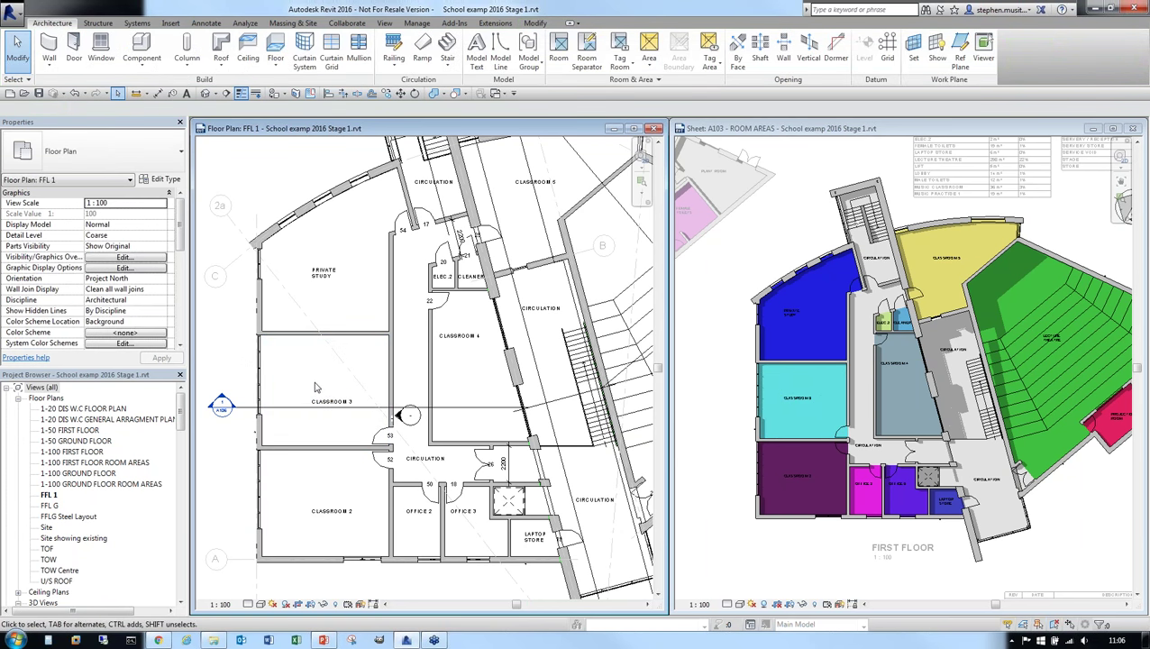
Step: Leave the active viewport, examine the Room Schedule on the ROOM AREAS sheet, and close the sheet view
{"action": "left_click", "coordinate": [719, 410]}
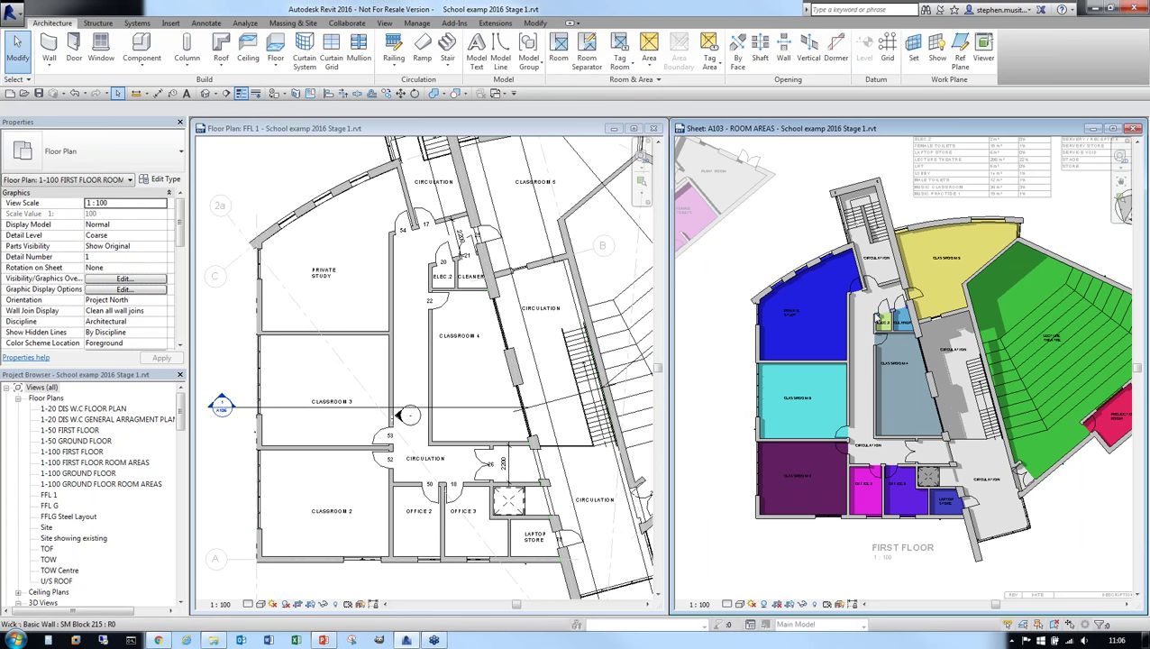
{"action": "scroll", "coordinate": [793, 288], "scroll_direction": "down", "scroll_amount": 2}
{"action": "scroll", "coordinate": [830, 193], "scroll_direction": "up", "scroll_amount": 2}
{"action": "scroll", "coordinate": [787, 300], "scroll_direction": "up", "scroll_amount": 5}
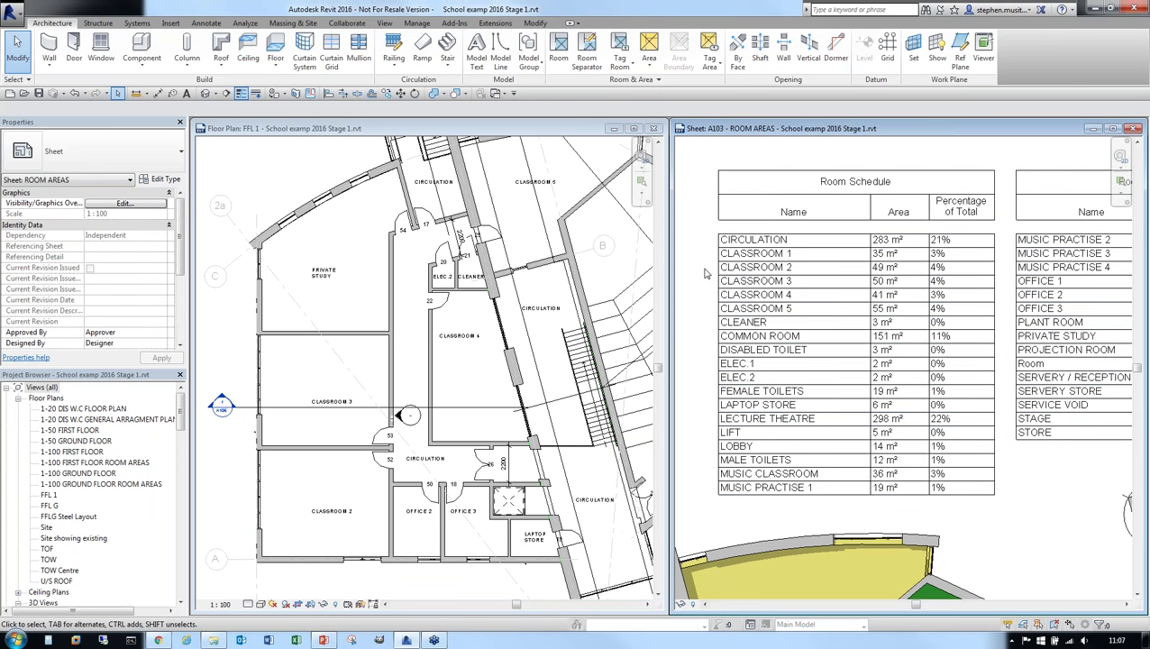
{"action": "scroll", "coordinate": [707, 273], "scroll_direction": "down", "scroll_amount": 5}
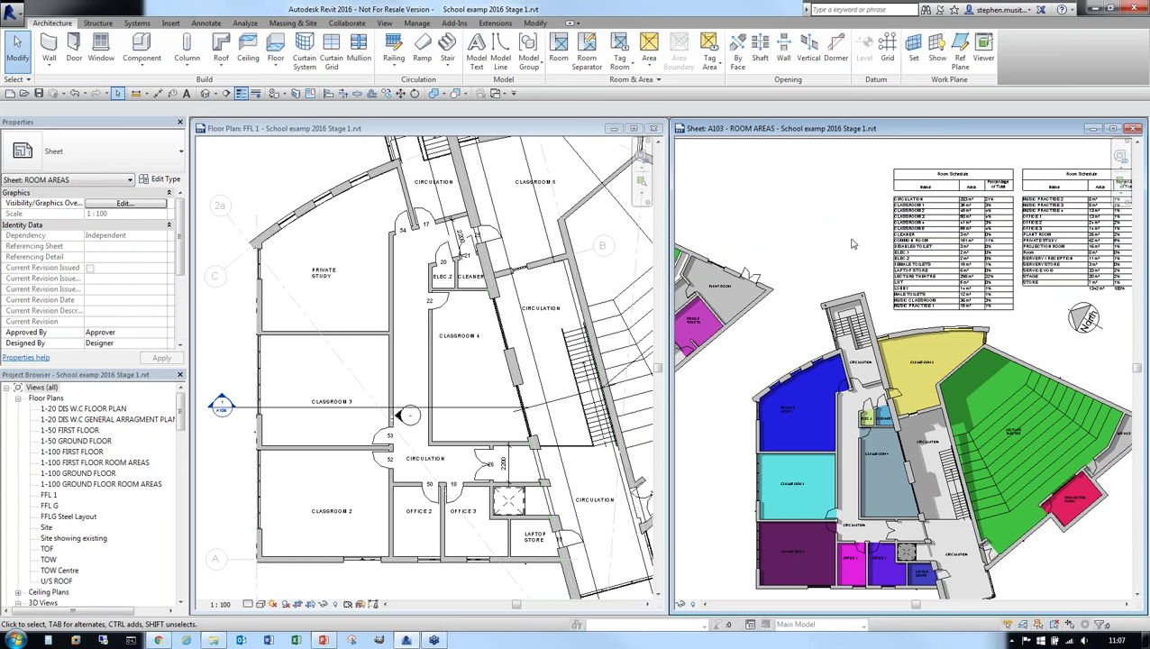
{"action": "left_click", "coordinate": [1135, 128]}
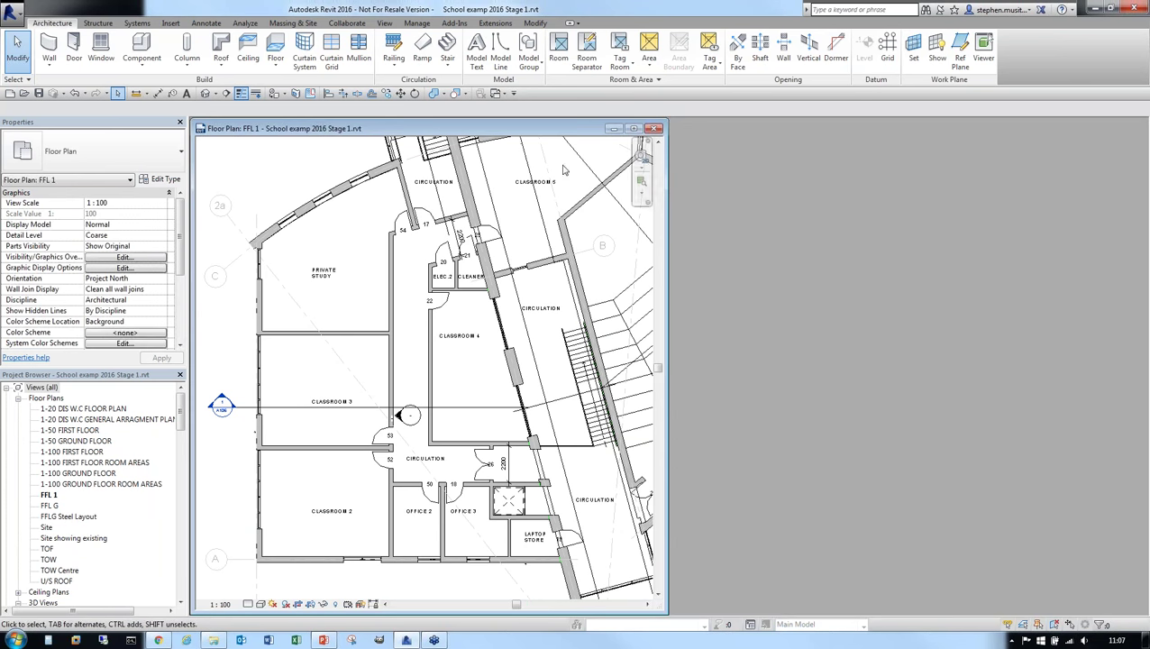
Step: Maximise the FFL 1 floor plan view so the whole first floor can be worked on
{"action": "double_click", "coordinate": [523, 129]}
{"action": "scroll", "coordinate": [761, 347], "scroll_direction": "down", "scroll_amount": 2}
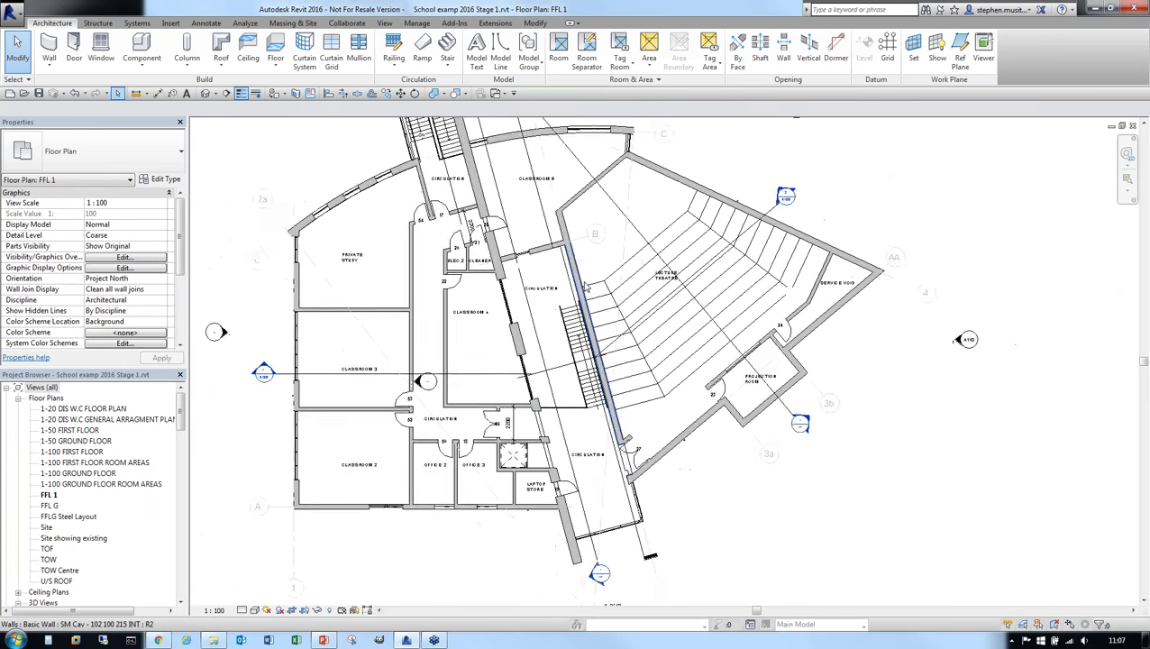
{"action": "middle_click_drag", "start_coordinate": [784, 352], "coordinate": [694, 324]}
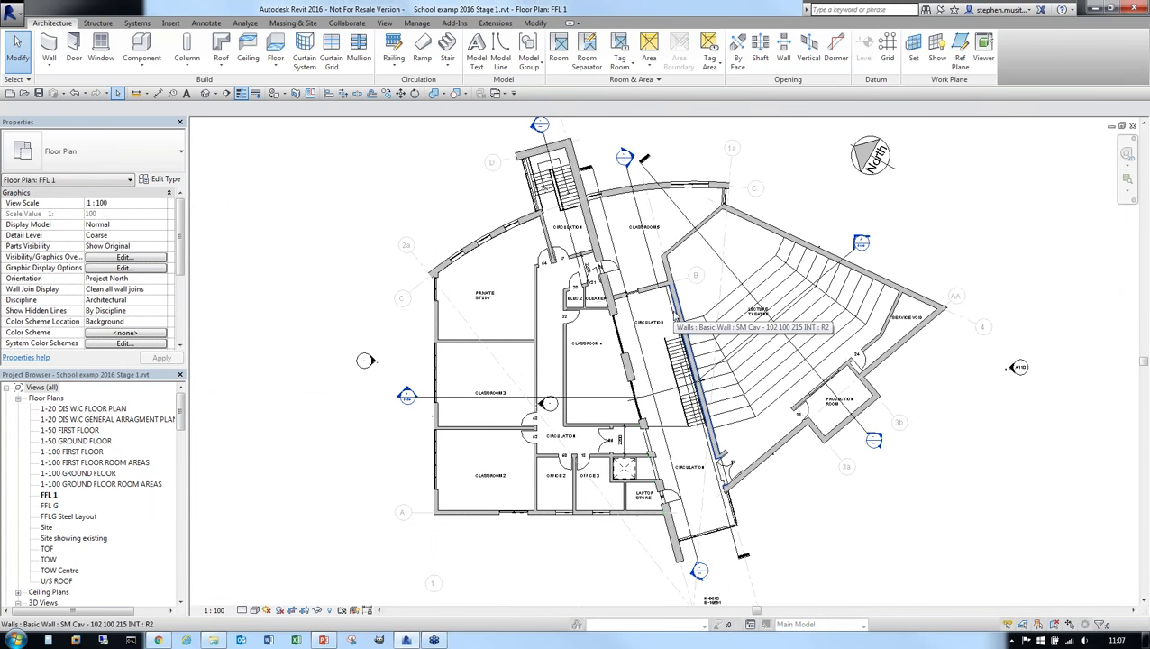
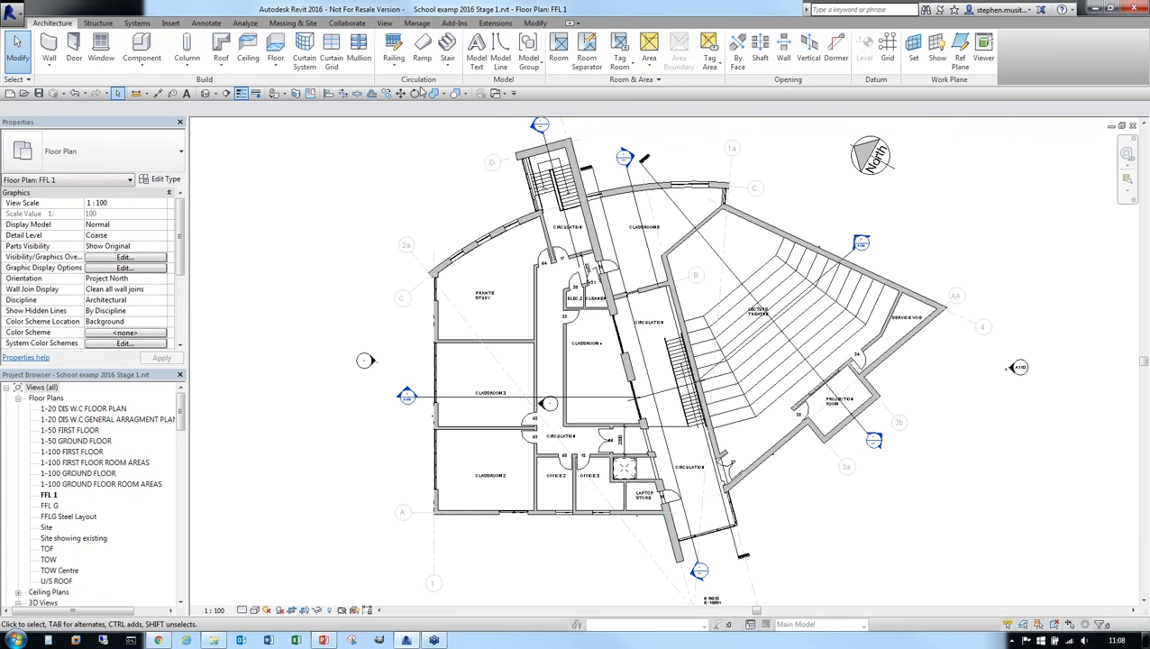
Step: Create a building section running straight through PRIVATE STUDY, CLASSROOM 3 and CLASSROOM 2, from beyond the curved wall to past grid A, looking towards the lecture theatre
{"action": "left_click", "coordinate": [534, 24]}
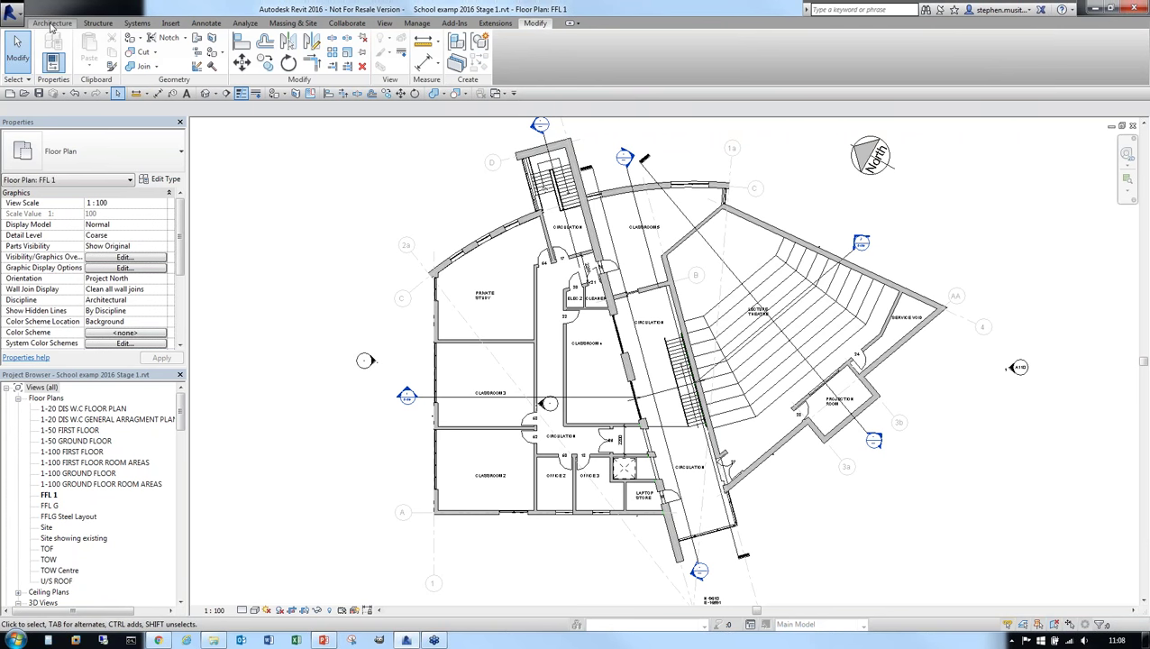
{"action": "left_click", "coordinate": [51, 23]}
{"action": "left_click", "coordinate": [227, 93]}
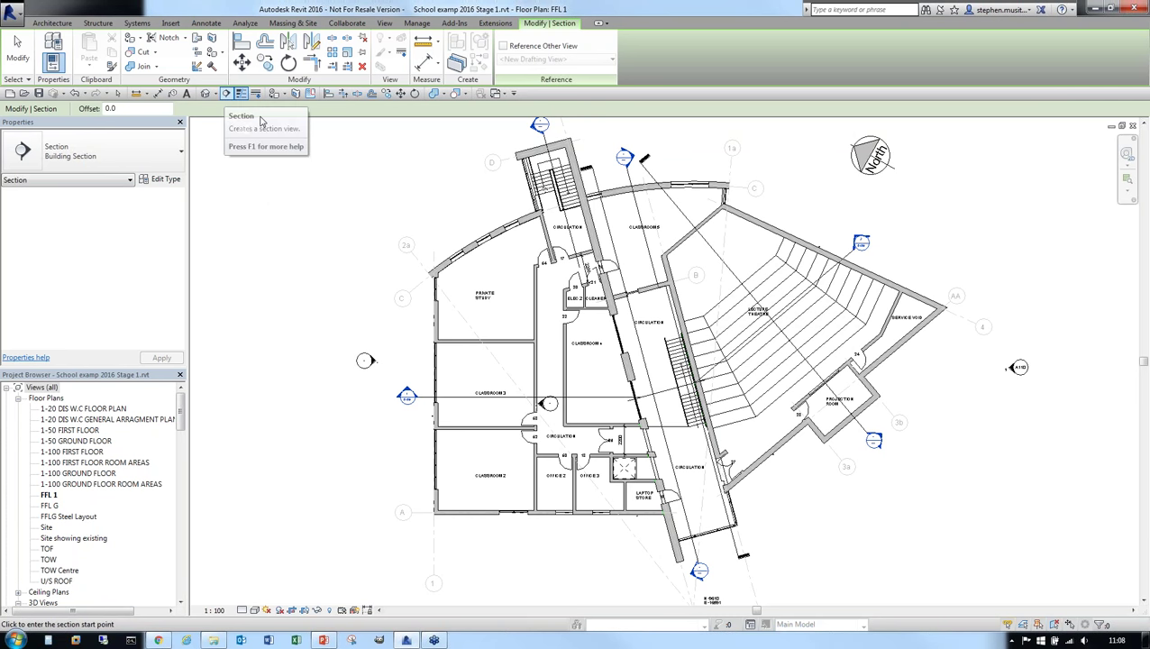
{"action": "left_click", "coordinate": [384, 23]}
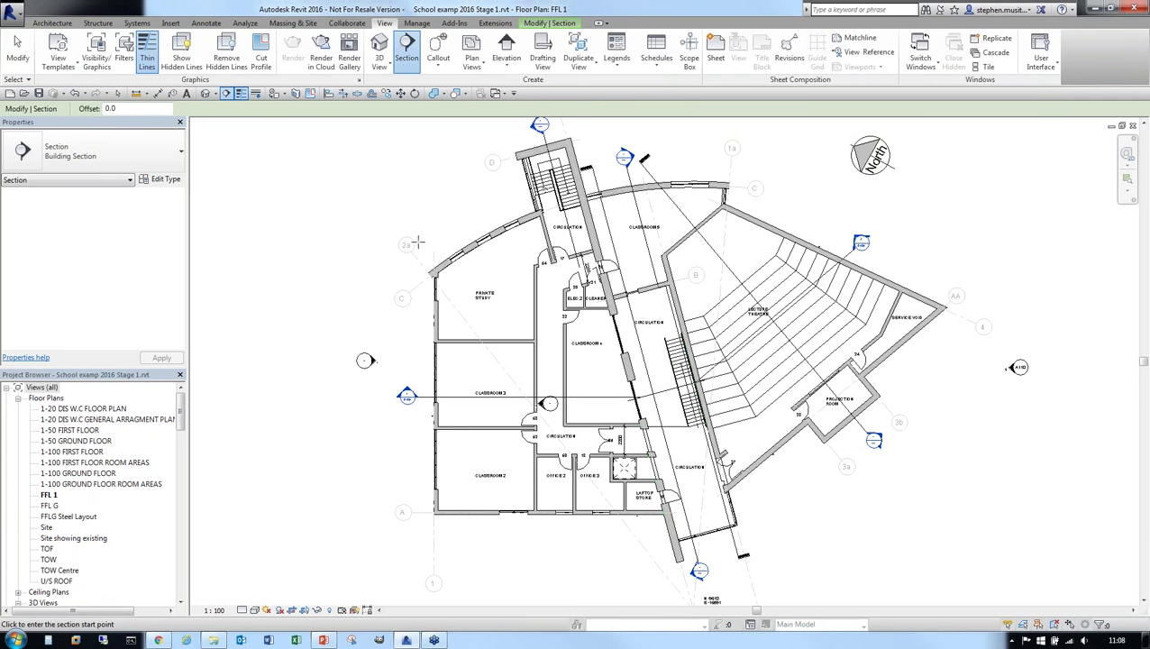
{"action": "left_click", "coordinate": [479, 200]}
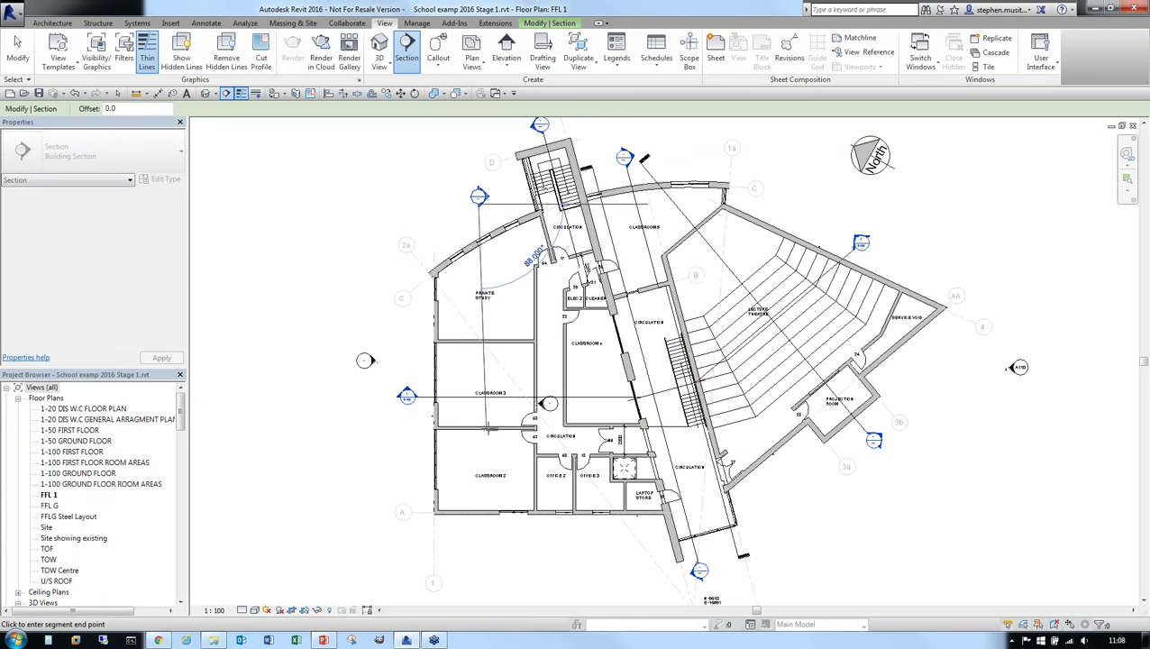
{"action": "left_click", "coordinate": [479, 536]}
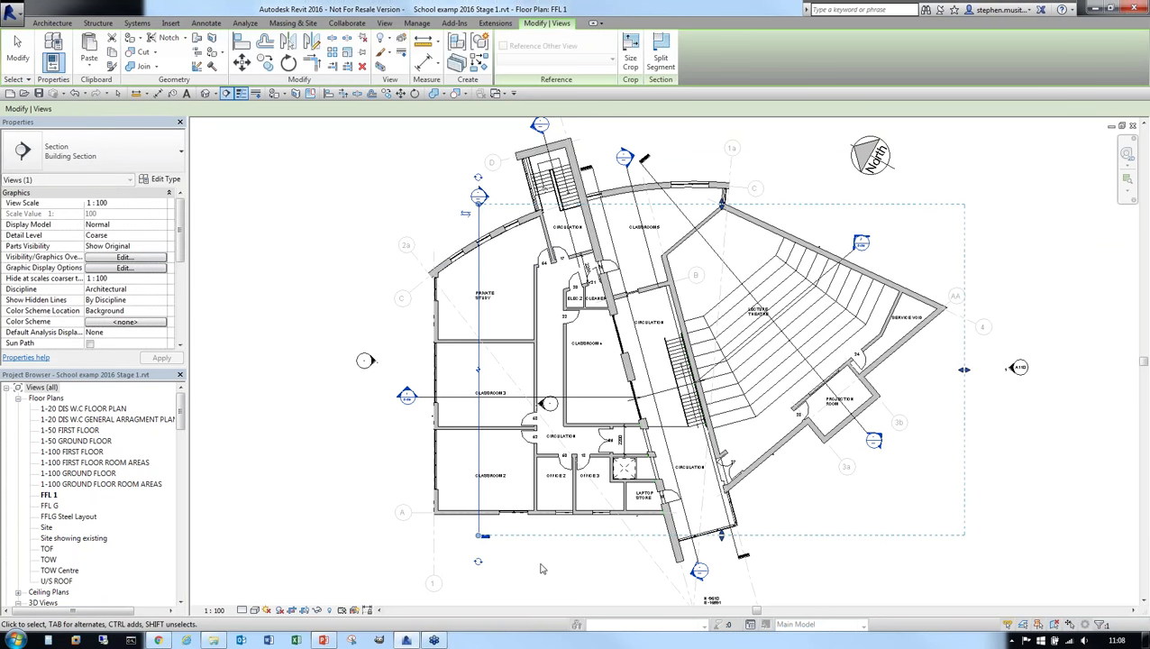
{"action": "key", "text": "Escape"}
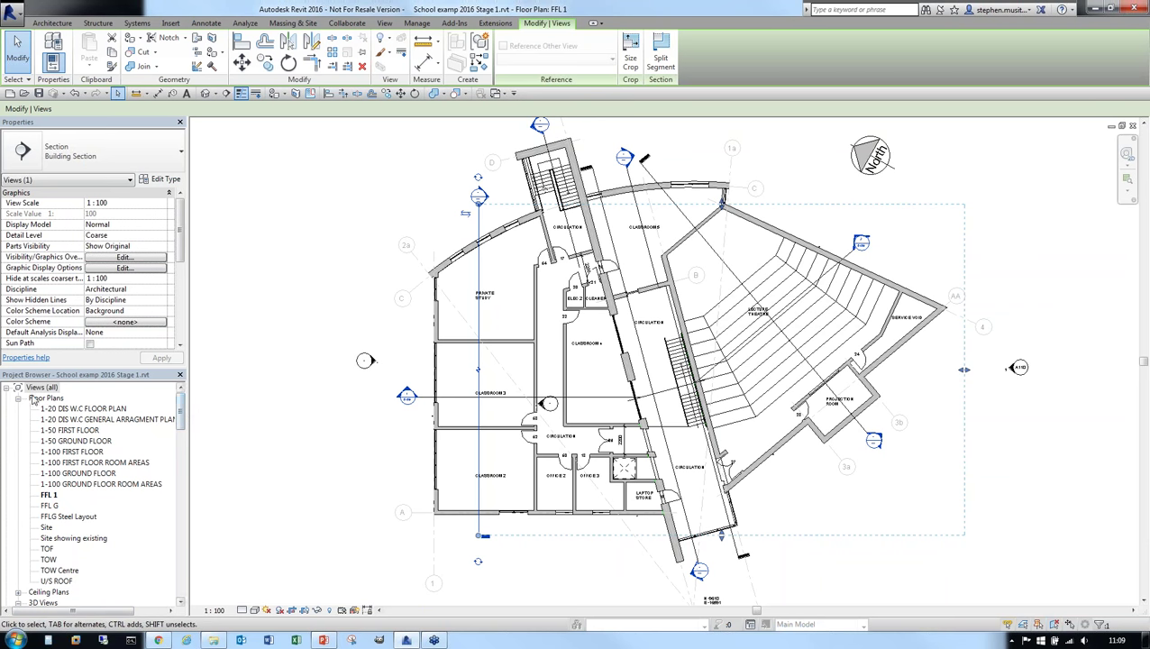
Step: Find Section 1 among the building sections in the Project Browser, select it to identify its line in the plan, and clear the selection
{"action": "left_click_drag", "start_coordinate": [181, 416], "coordinate": [53, 445]}
{"action": "left_click_drag", "start_coordinate": [180, 443], "coordinate": [183, 516]}
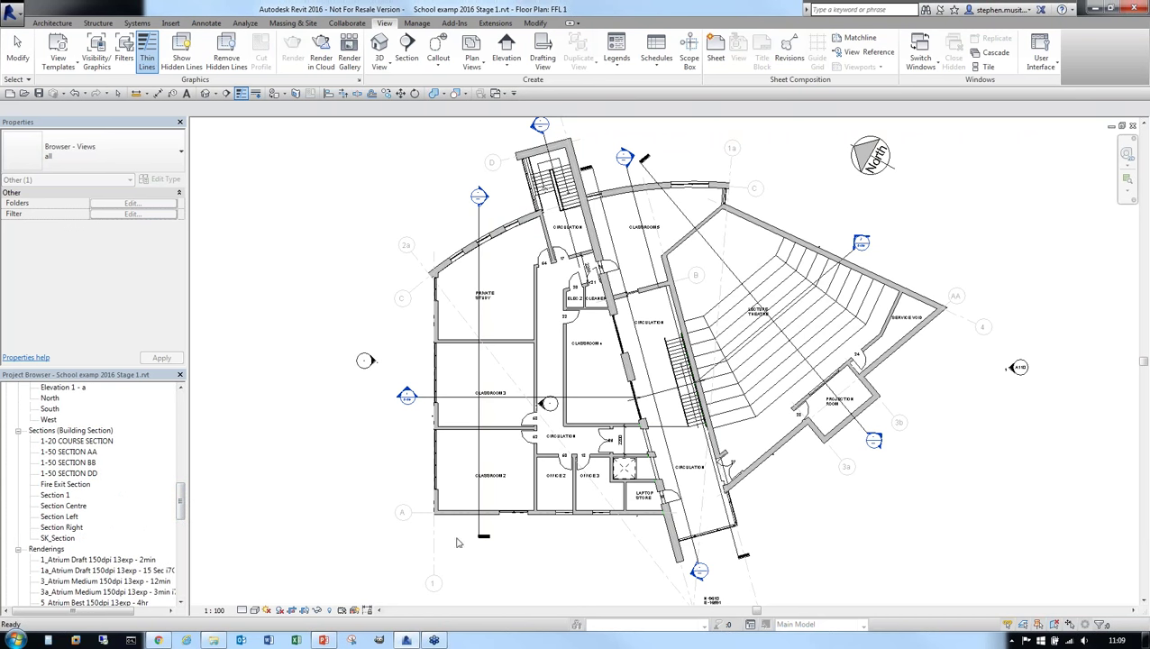
{"action": "left_click", "coordinate": [56, 495]}
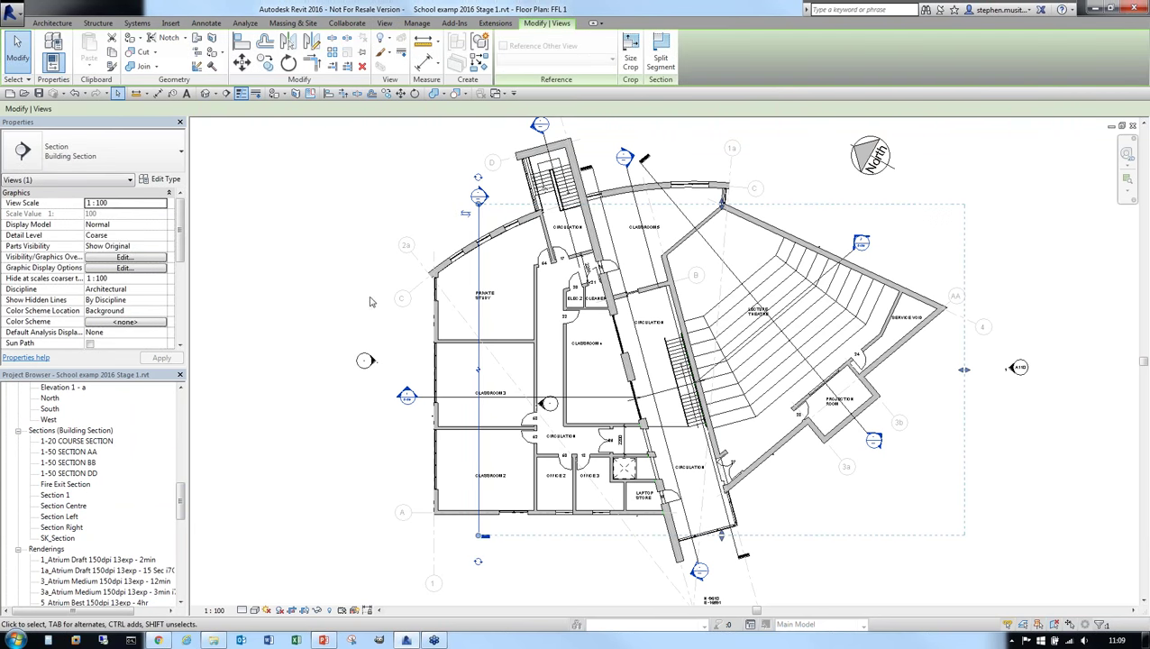
{"action": "key", "text": "Escape"}
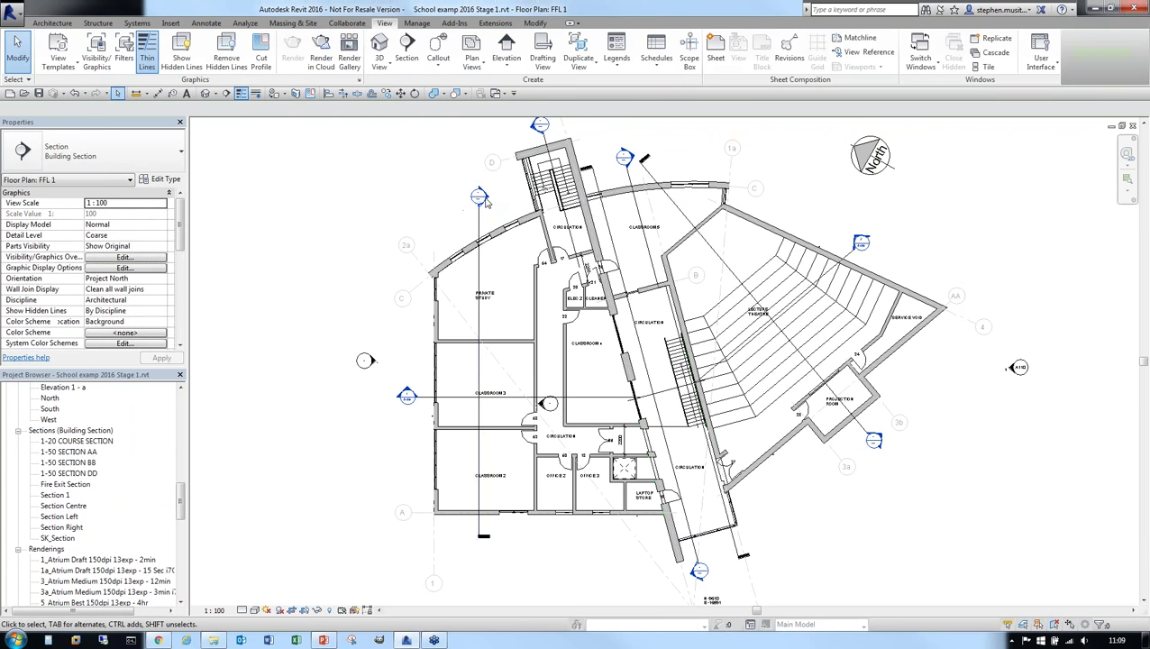
Step: Open the Section 1 view, tile it alongside the FFL 1 floor plan, and fit the drawings in both windows
{"action": "double_click", "coordinate": [486, 200]}
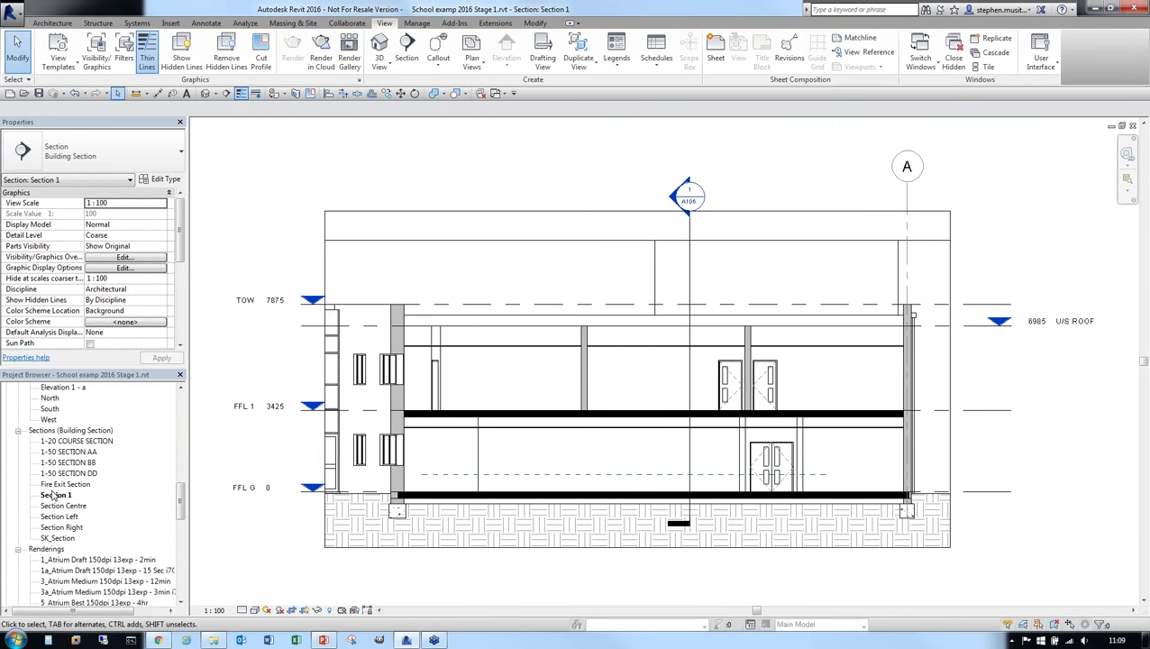
{"action": "key", "text": "w"}
{"action": "key", "text": "t"}
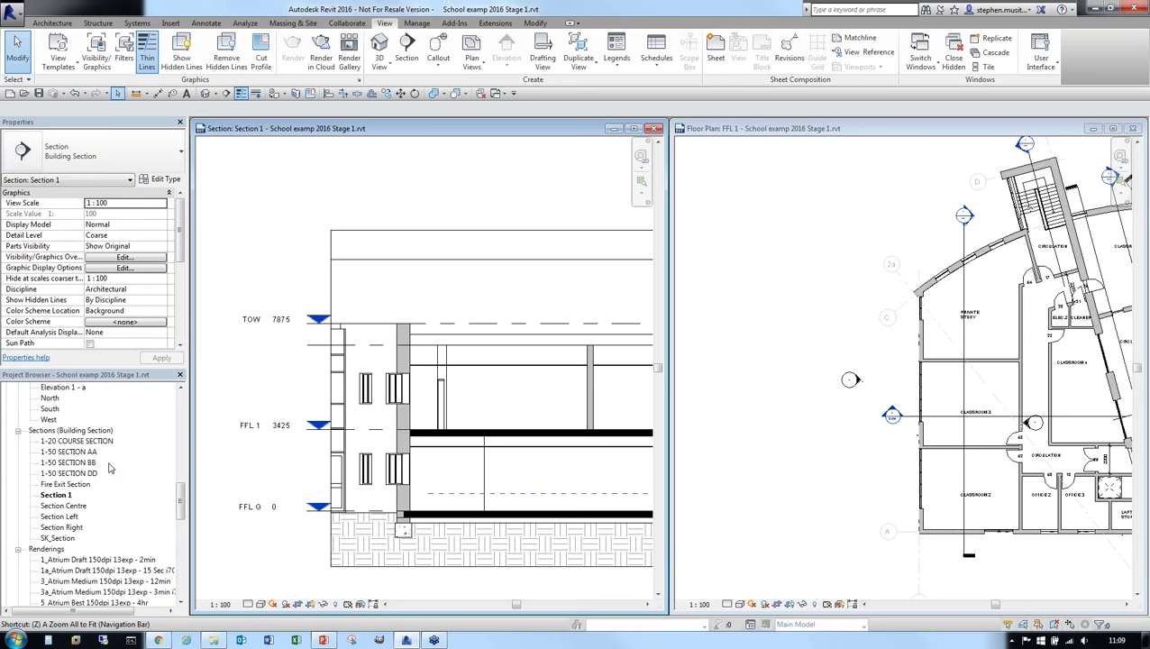
{"action": "key", "text": "z"}
{"action": "key", "text": "a"}
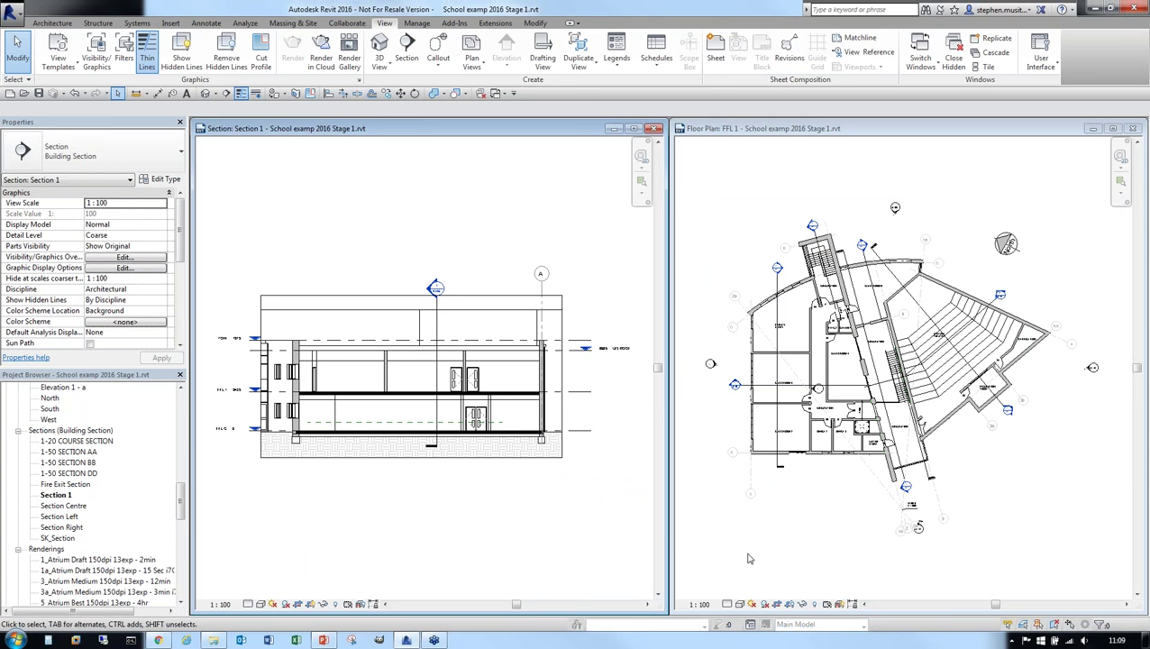
Step: Select the Section 1 line in the plan and extend its view extents outward at both ends
{"action": "left_click", "coordinate": [777, 317]}
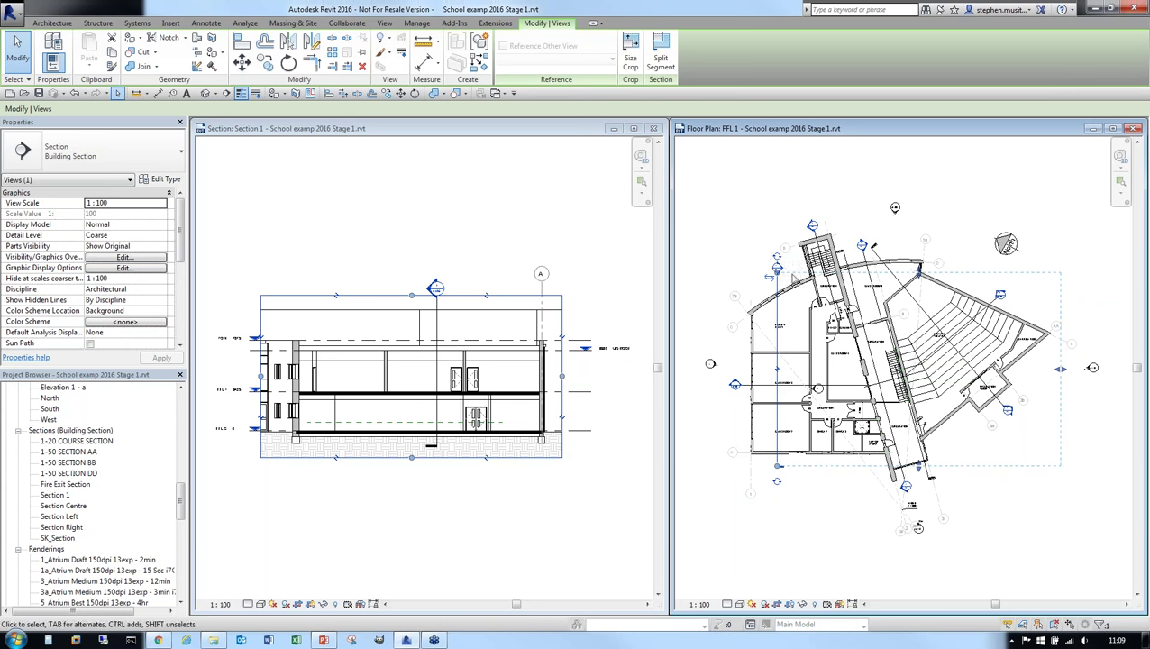
{"action": "left_click_drag", "start_coordinate": [917, 277], "coordinate": [918, 225]}
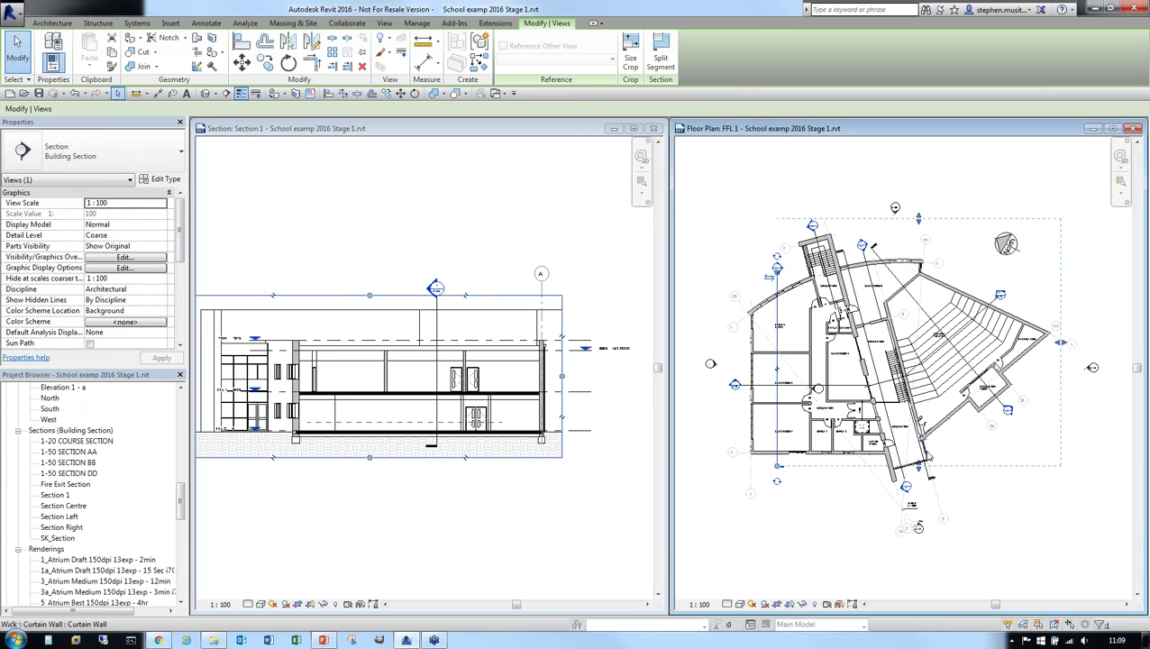
{"action": "left_click_drag", "start_coordinate": [921, 474], "coordinate": [918, 502]}
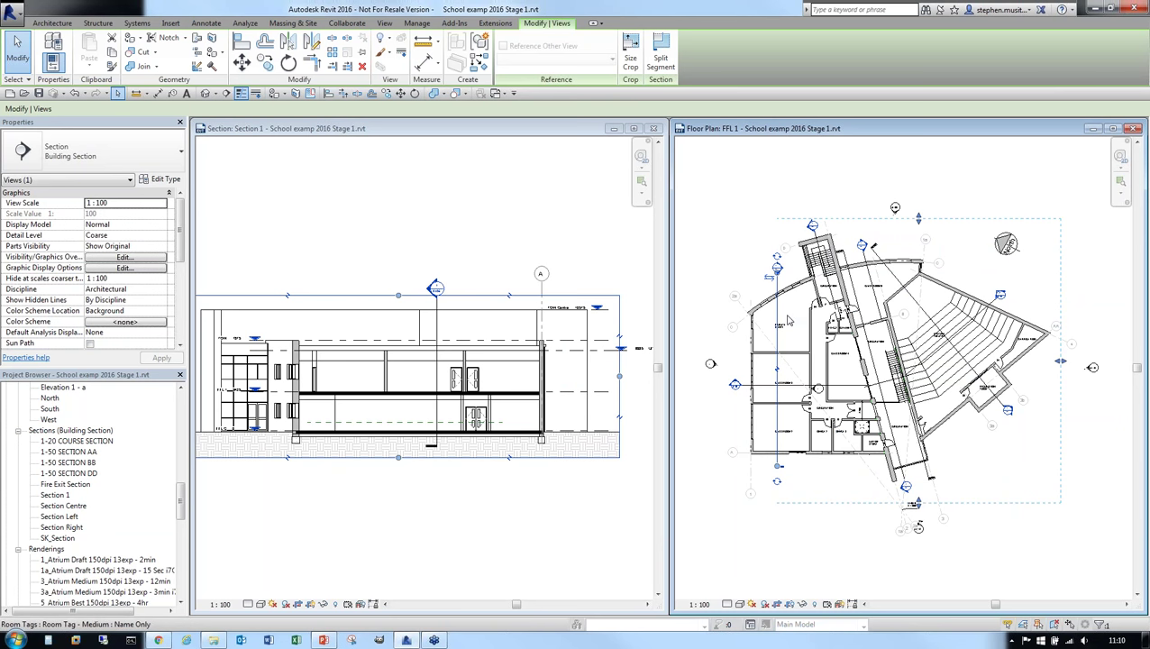
Step: Flip Section 1 to look the opposite way and tighten its view extents to just outside the building's outer walls
{"action": "left_click", "coordinate": [767, 279]}
{"action": "scroll", "coordinate": [771, 360], "scroll_direction": "down", "scroll_amount": 2}
{"action": "middle_click_drag", "start_coordinate": [770, 360], "coordinate": [922, 382]}
{"action": "left_click_drag", "start_coordinate": [710, 382], "coordinate": [896, 382]}
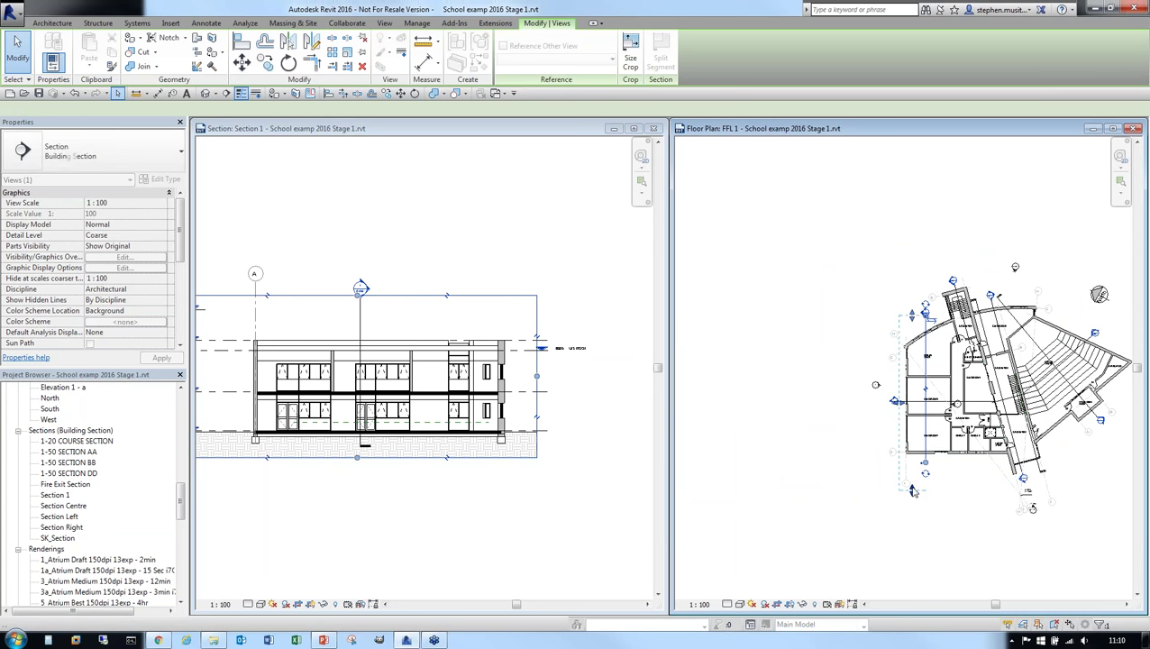
{"action": "left_click_drag", "start_coordinate": [911, 489], "coordinate": [917, 459]}
{"action": "key", "text": "Escape"}
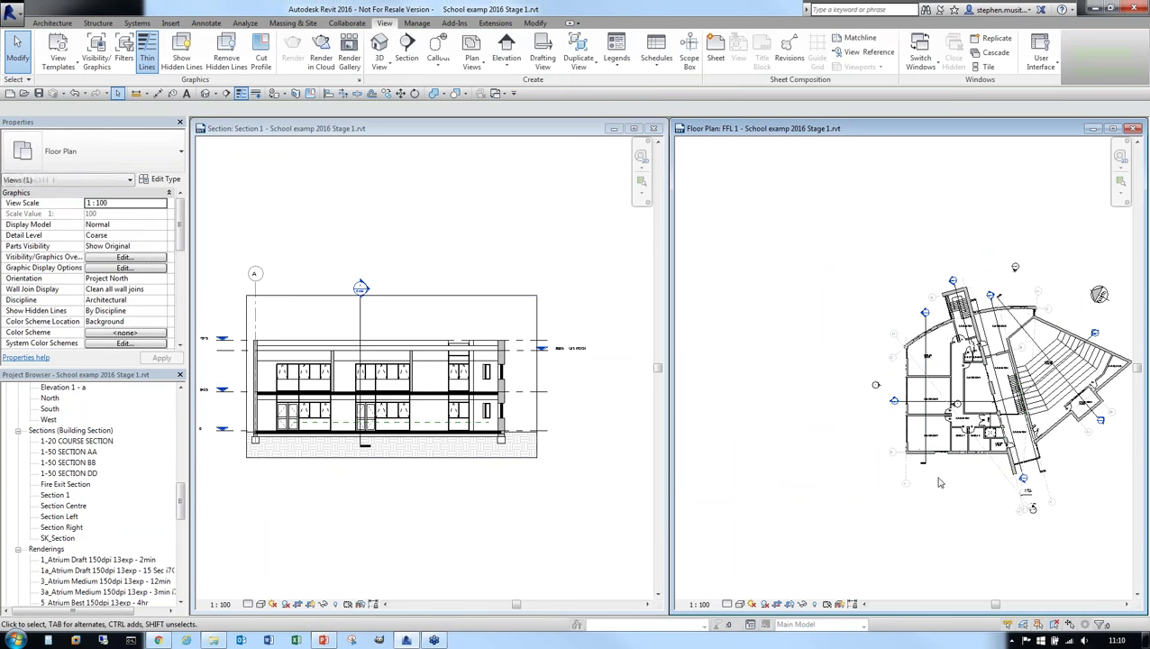
Step: Break the Section 1 line in the plan and shorten its segments to short stubs outside the building
{"action": "scroll", "coordinate": [942, 396], "scroll_direction": "up", "scroll_amount": 5}
{"action": "middle_click_drag", "start_coordinate": [942, 397], "coordinate": [943, 392]}
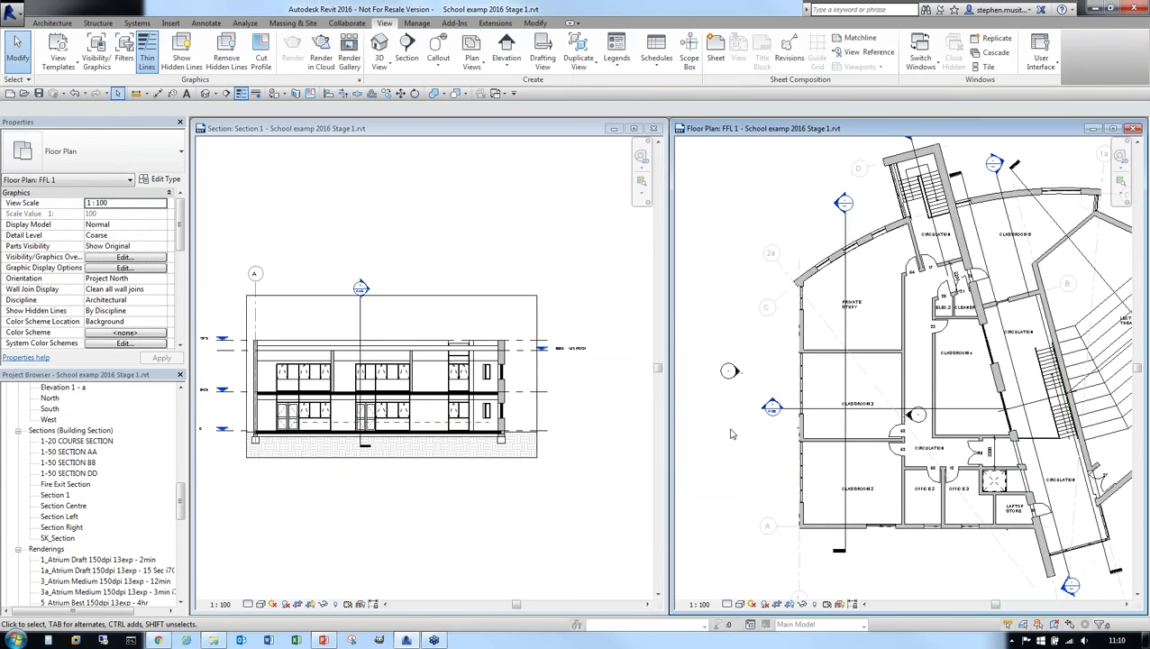
{"action": "middle_click_drag", "start_coordinate": [849, 291], "coordinate": [814, 257]}
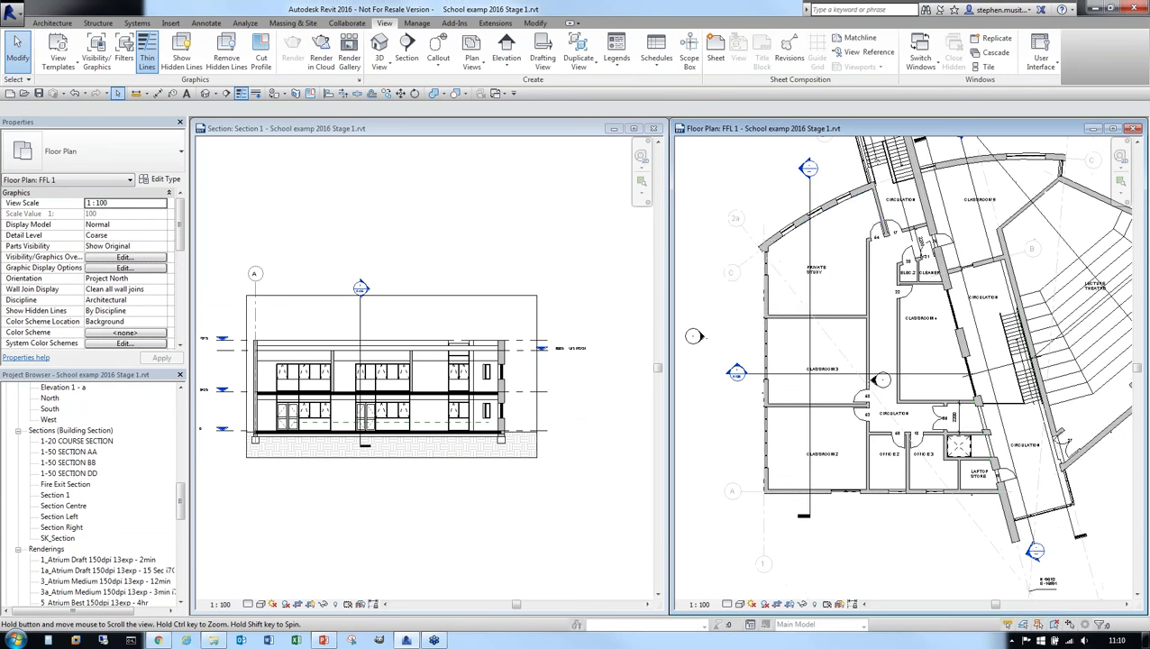
{"action": "left_click", "coordinate": [813, 257]}
{"action": "left_click", "coordinate": [811, 350]}
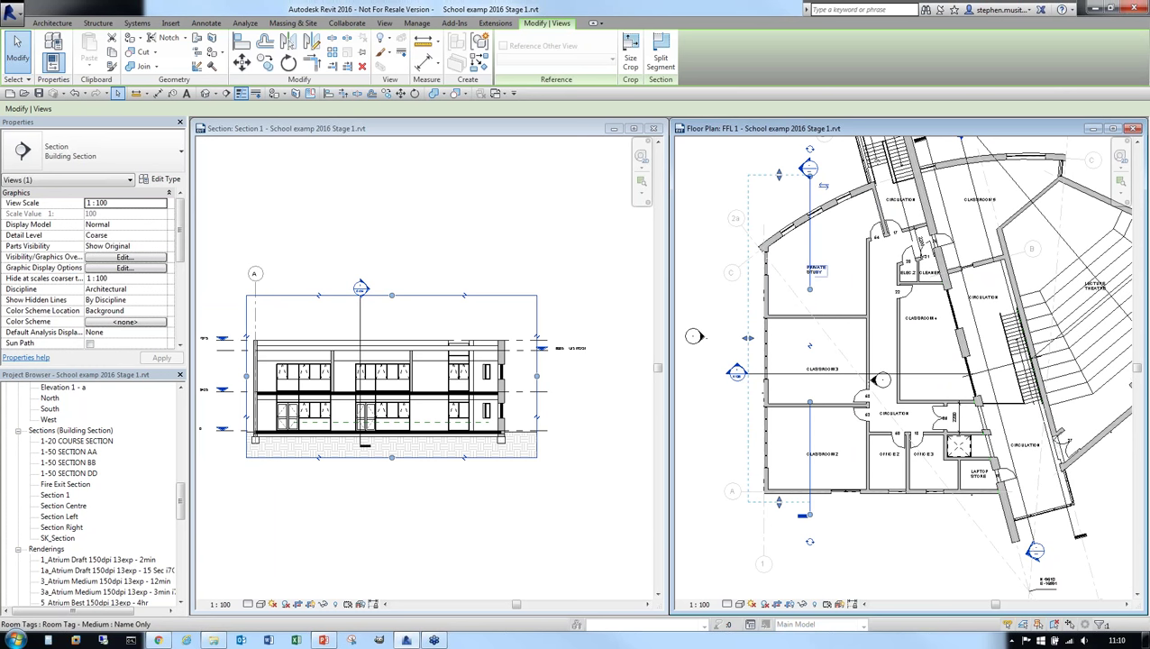
{"action": "left_click", "coordinate": [810, 350]}
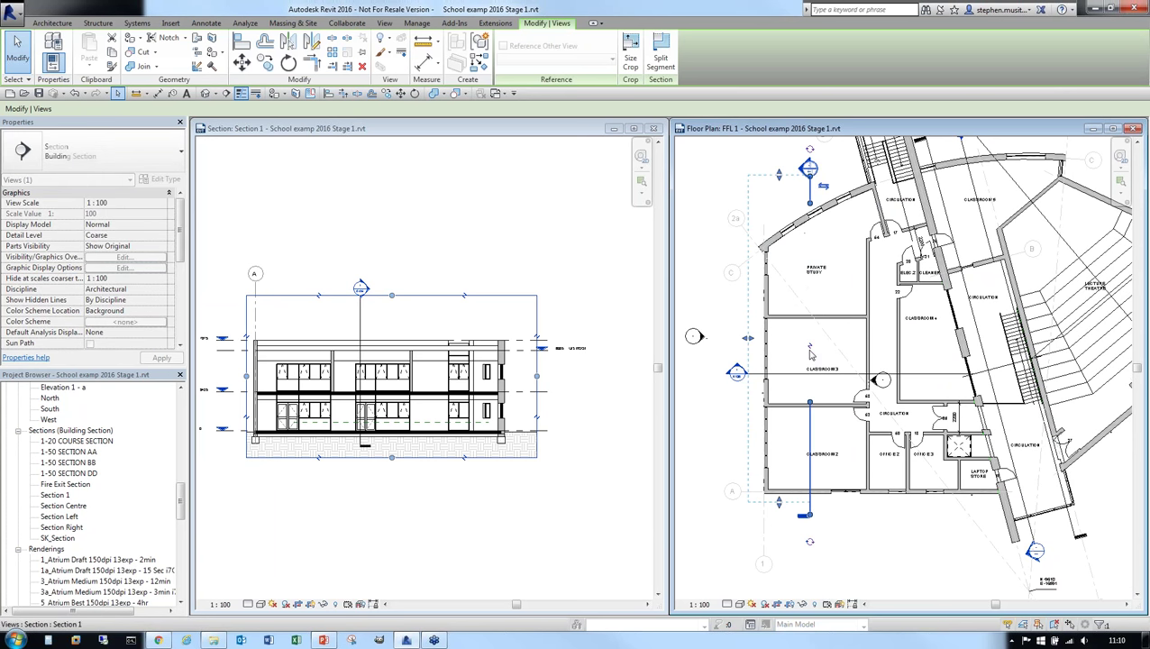
{"action": "left_click_drag", "start_coordinate": [810, 406], "coordinate": [810, 500]}
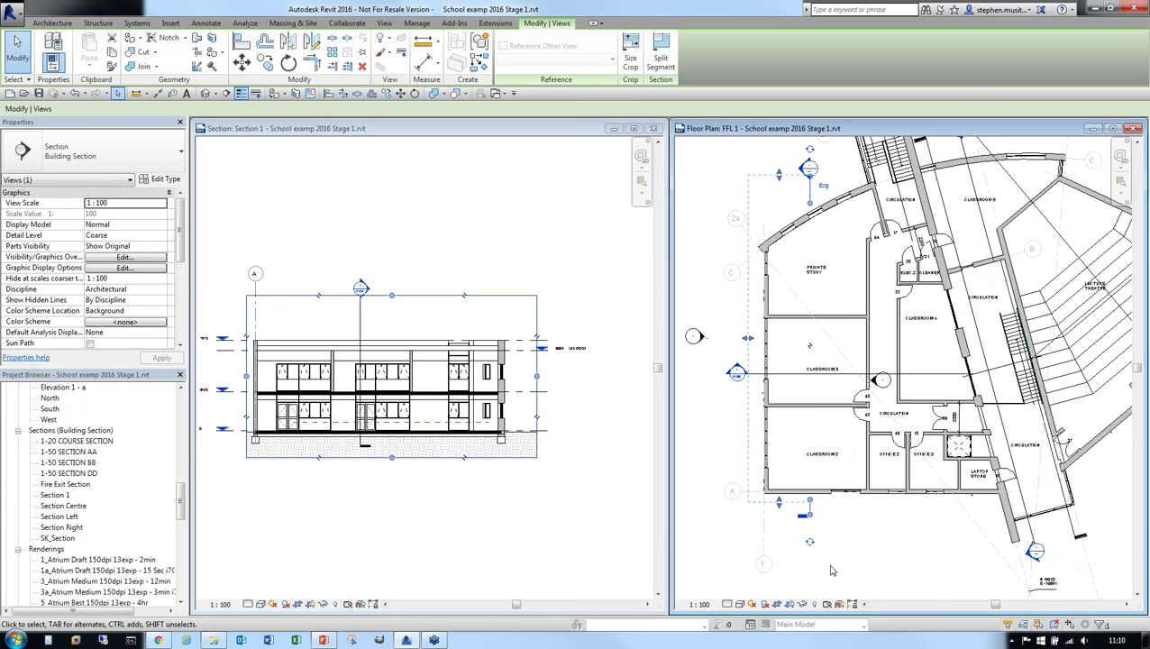
{"action": "left_click", "coordinate": [916, 540]}
Step: Examine the 1-50 SECTION AA line and the Section 1 head in the FFL 1 plan
{"action": "middle_click_drag", "start_coordinate": [916, 541], "coordinate": [833, 555]}
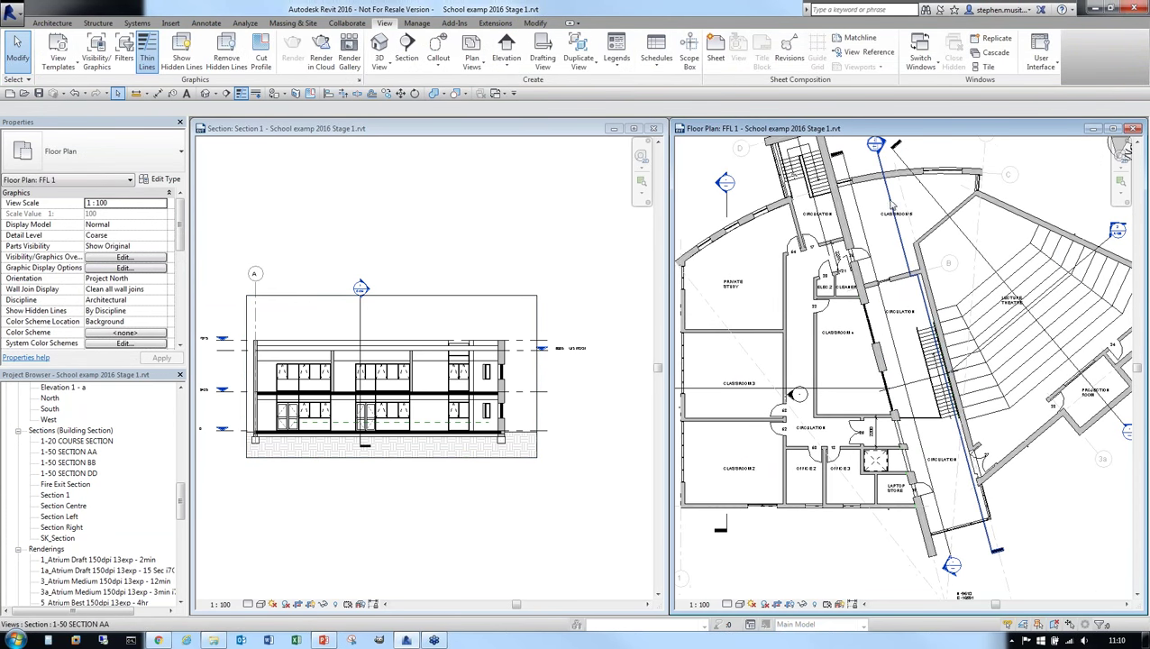
{"action": "left_click", "coordinate": [892, 207]}
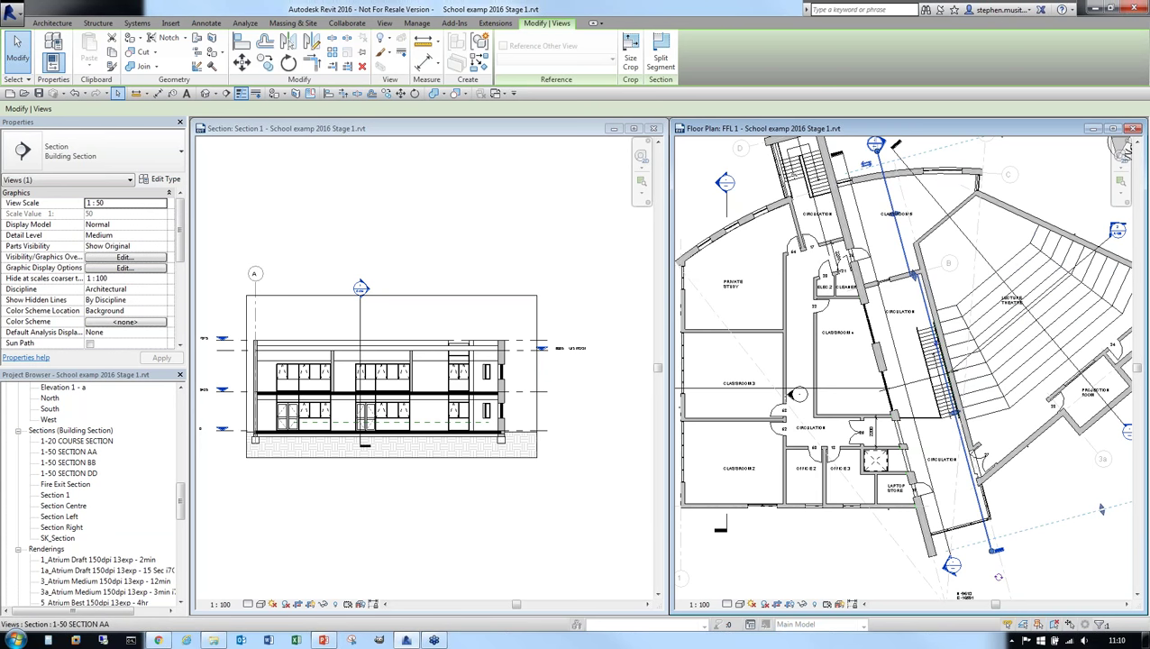
{"action": "scroll", "coordinate": [957, 507], "scroll_direction": "down", "scroll_amount": 2}
{"action": "key", "text": "Escape"}
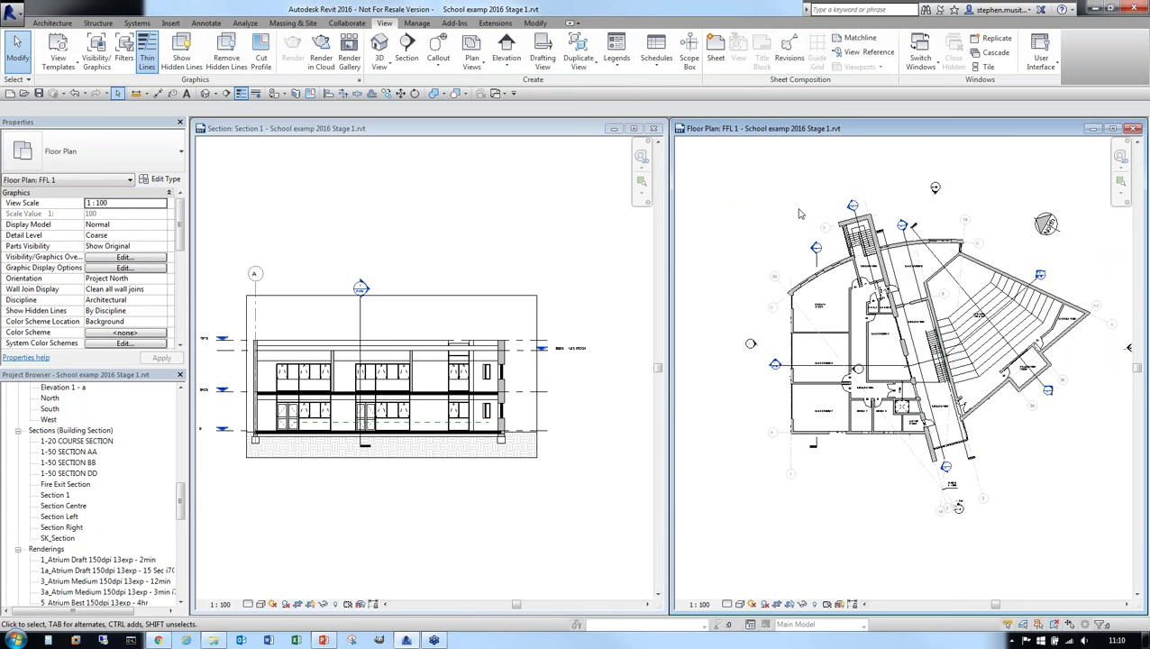
{"action": "scroll", "coordinate": [816, 247], "scroll_direction": "up", "scroll_amount": 3}
{"action": "scroll", "coordinate": [871, 261], "scroll_direction": "up", "scroll_amount": 1}
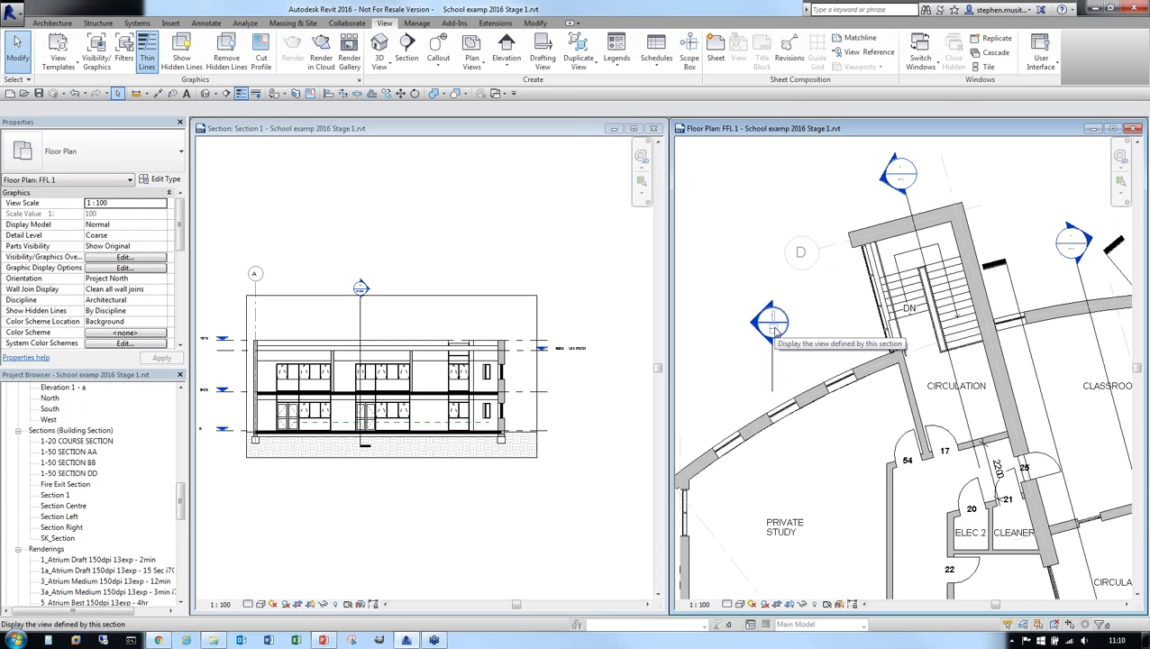
{"action": "scroll", "coordinate": [772, 351], "scroll_direction": "down", "scroll_amount": 2}
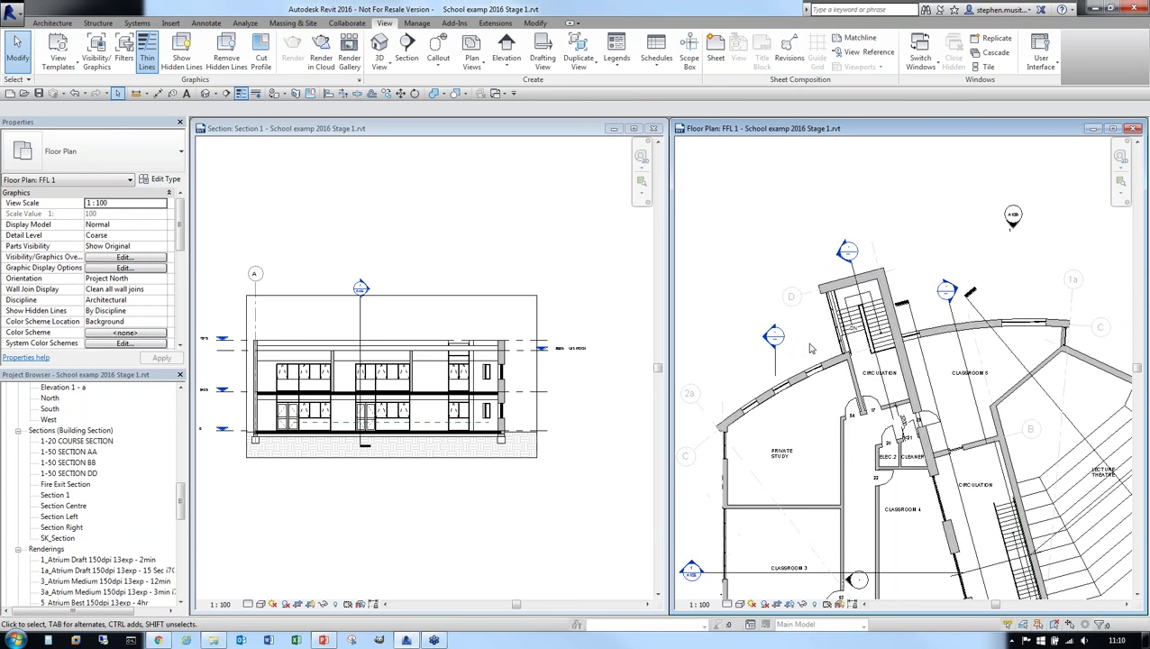
{"action": "middle_click_drag", "start_coordinate": [810, 349], "coordinate": [846, 286]}
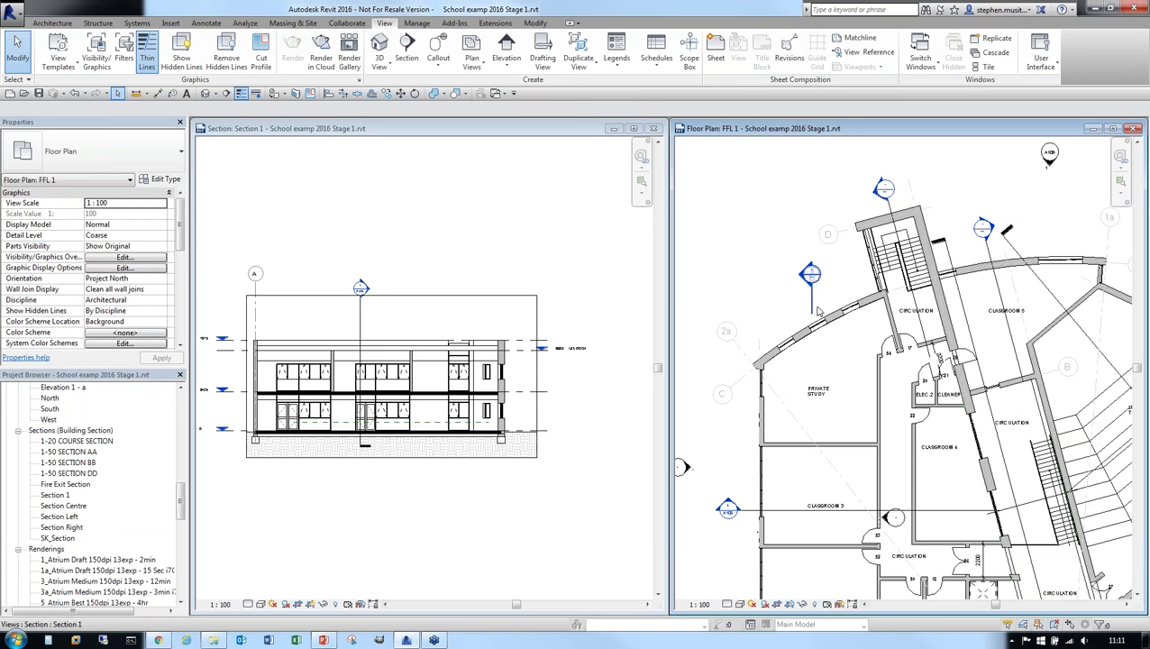
{"action": "middle_click_drag", "start_coordinate": [823, 333], "coordinate": [855, 222]}
Step: Examine the reference in the section head crossing the Section 1 view
{"action": "left_click", "coordinate": [470, 303]}
{"action": "scroll", "coordinate": [254, 312], "scroll_direction": "up", "scroll_amount": 3}
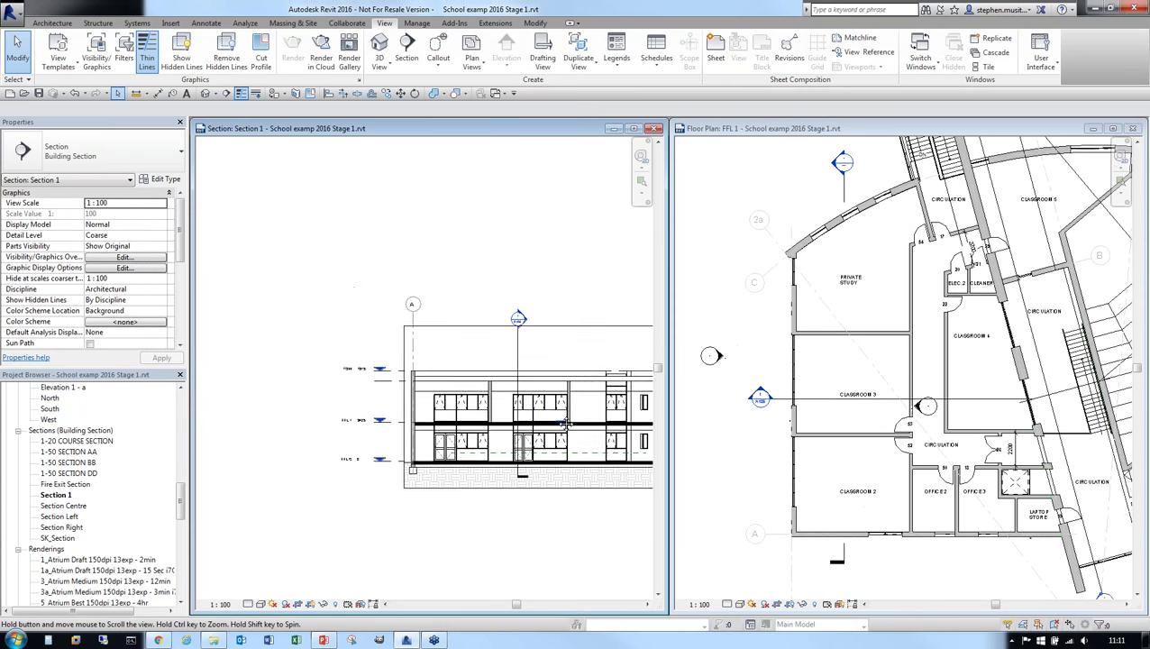
{"action": "scroll", "coordinate": [402, 281], "scroll_direction": "up", "scroll_amount": 10}
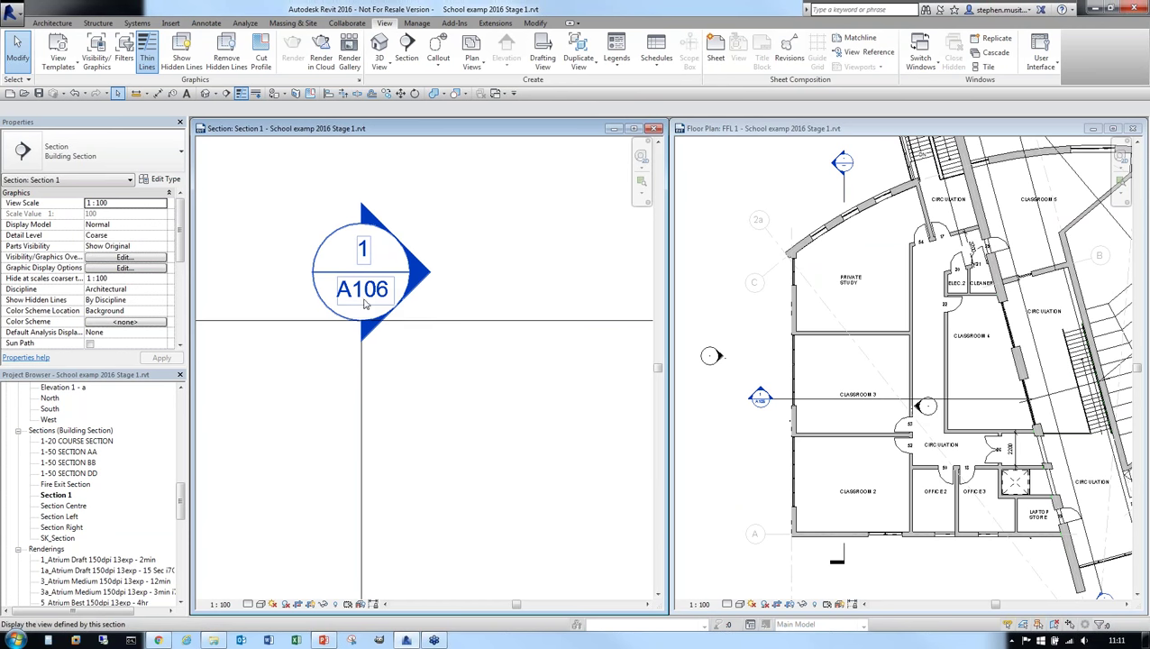
{"action": "scroll", "coordinate": [455, 356], "scroll_direction": "down", "scroll_amount": 5}
{"action": "scroll", "coordinate": [455, 356], "scroll_direction": "down", "scroll_amount": 1}
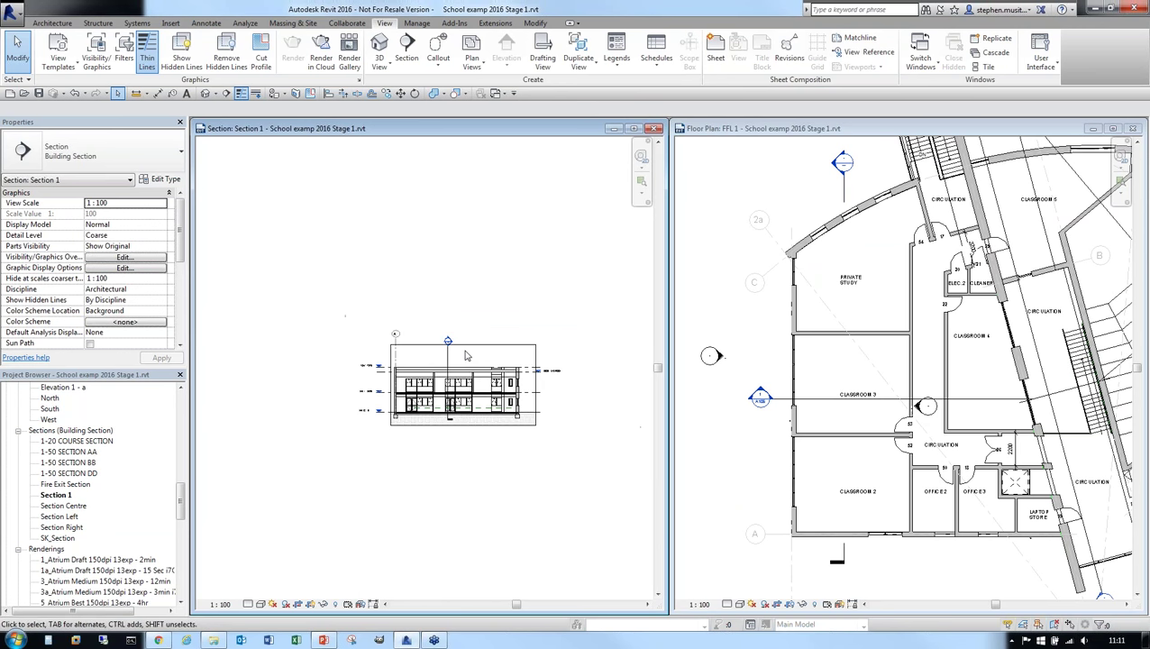
Step: Tighten the Section 1 crop region closely around the building
{"action": "left_click", "coordinate": [461, 351]}
{"action": "scroll", "coordinate": [463, 359], "scroll_direction": "up", "scroll_amount": 3}
{"action": "scroll", "coordinate": [609, 375], "scroll_direction": "down", "scroll_amount": 3}
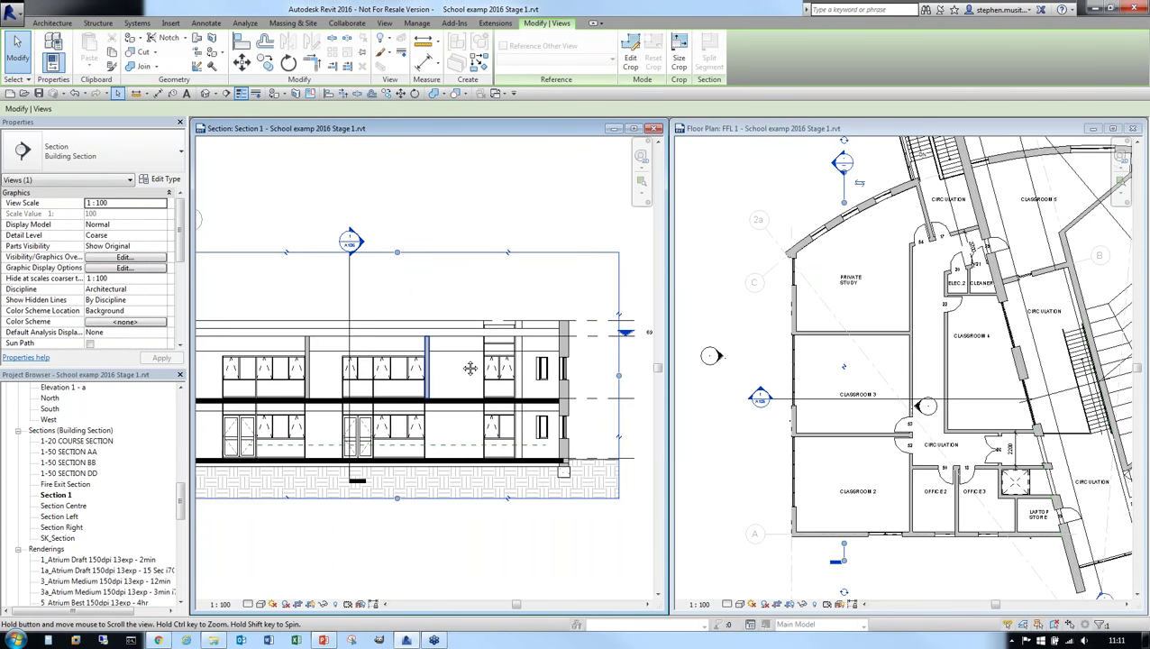
{"action": "left_click_drag", "start_coordinate": [609, 375], "coordinate": [584, 368]}
{"action": "left_click_drag", "start_coordinate": [428, 275], "coordinate": [428, 310]}
{"action": "left_click_drag", "start_coordinate": [428, 458], "coordinate": [428, 449]}
{"action": "left_click", "coordinate": [469, 518]}
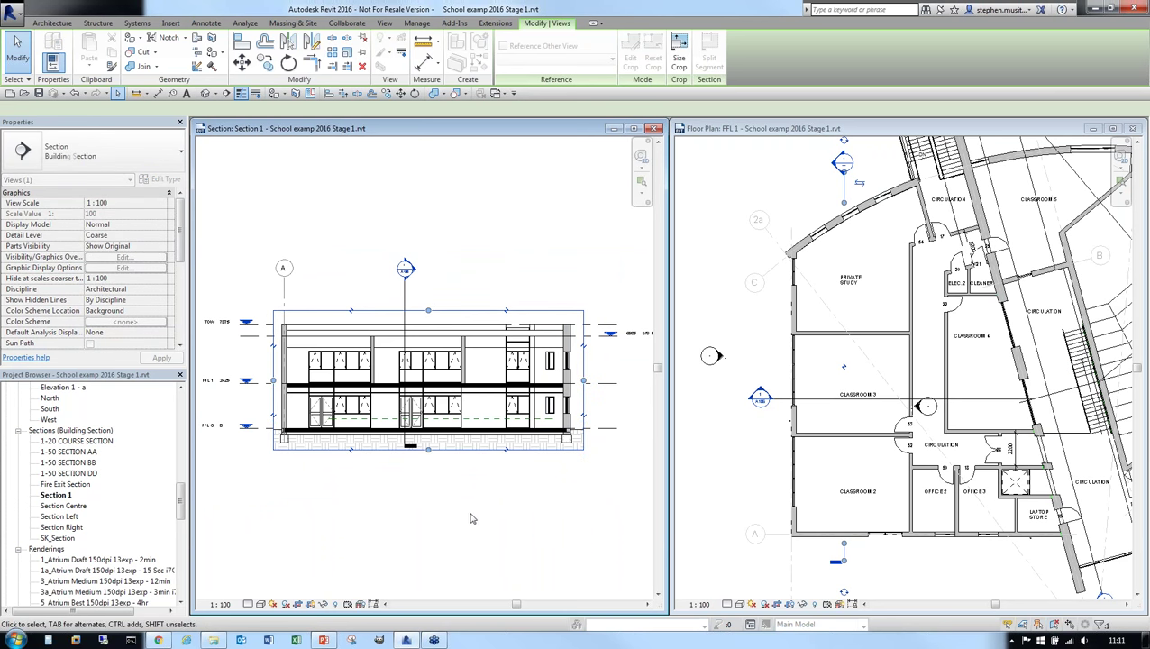
Step: Hide the crop region boundary in the Section 1 view
{"action": "scroll", "coordinate": [394, 399], "scroll_direction": "up", "scroll_amount": 3}
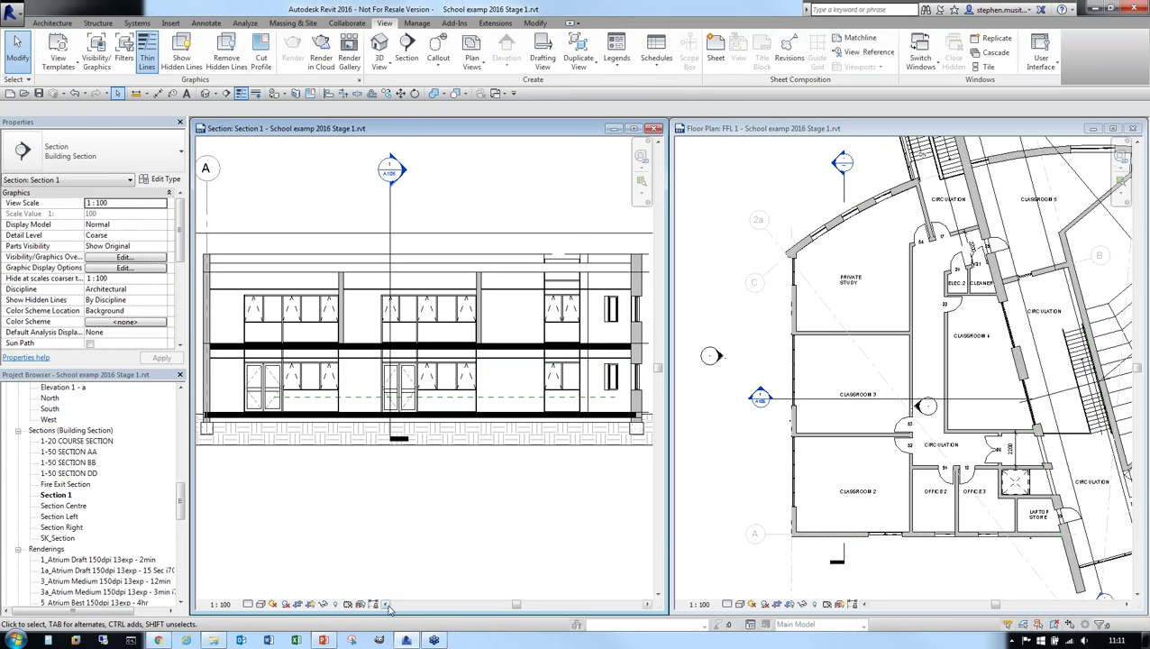
{"action": "left_click", "coordinate": [312, 605]}
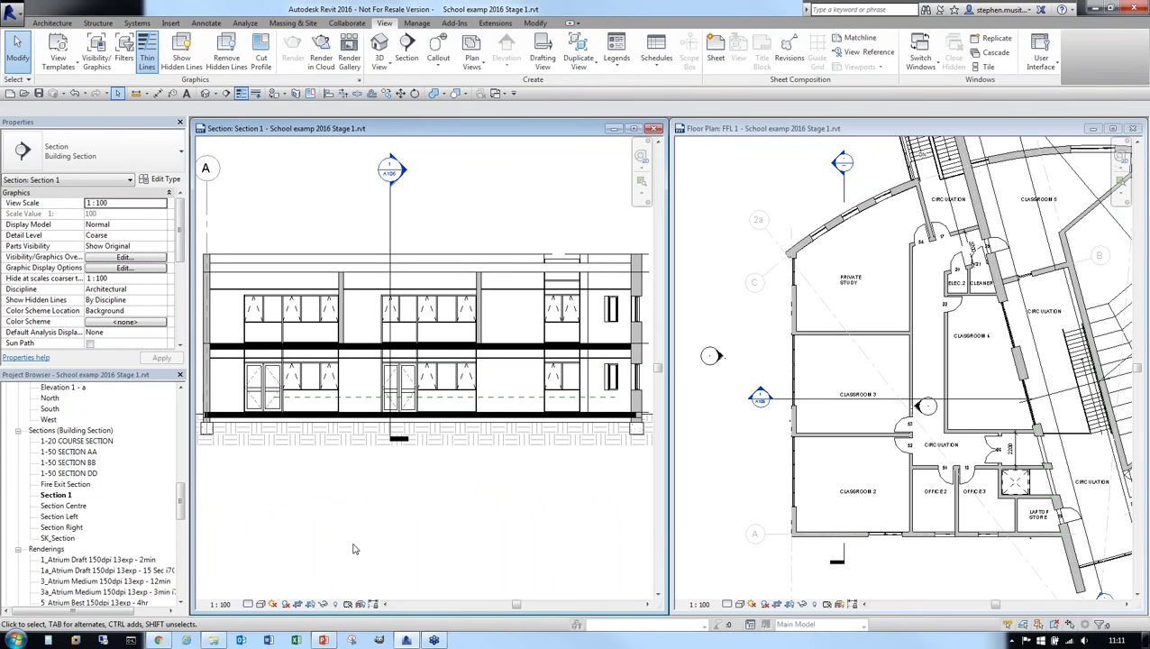
{"action": "scroll", "coordinate": [355, 547], "scroll_direction": "down", "scroll_amount": 1}
{"action": "middle_click_drag", "start_coordinate": [401, 540], "coordinate": [356, 452]}
{"action": "scroll", "coordinate": [362, 487], "scroll_direction": "down", "scroll_amount": 1}
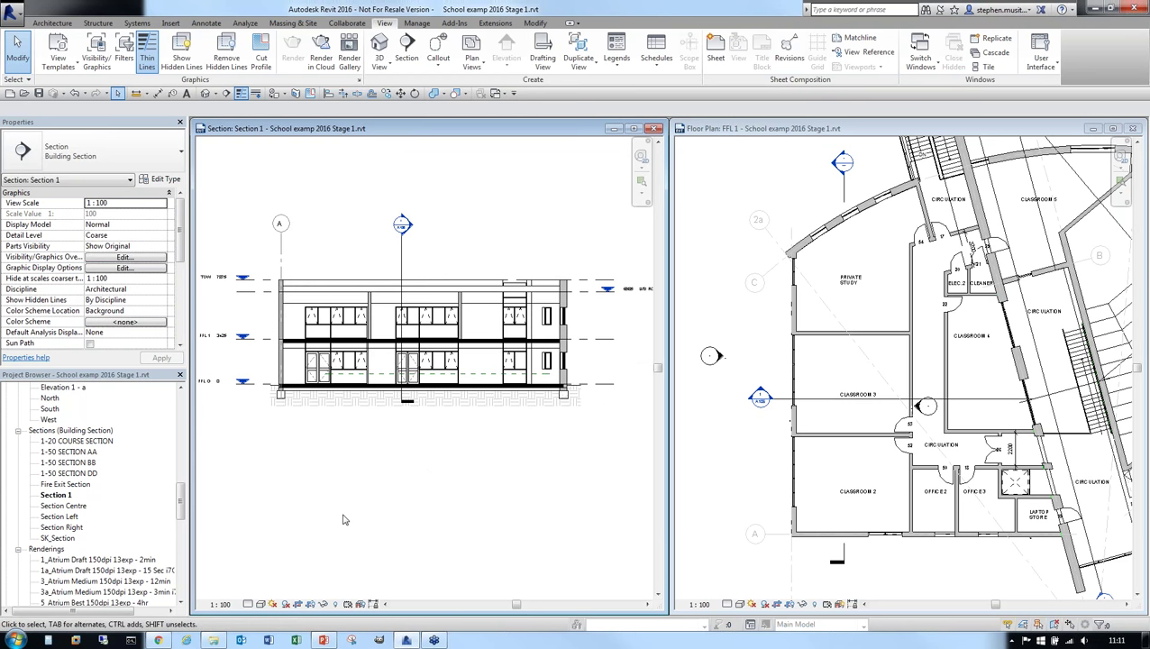
{"action": "middle_click_drag", "start_coordinate": [342, 515], "coordinate": [384, 541]}
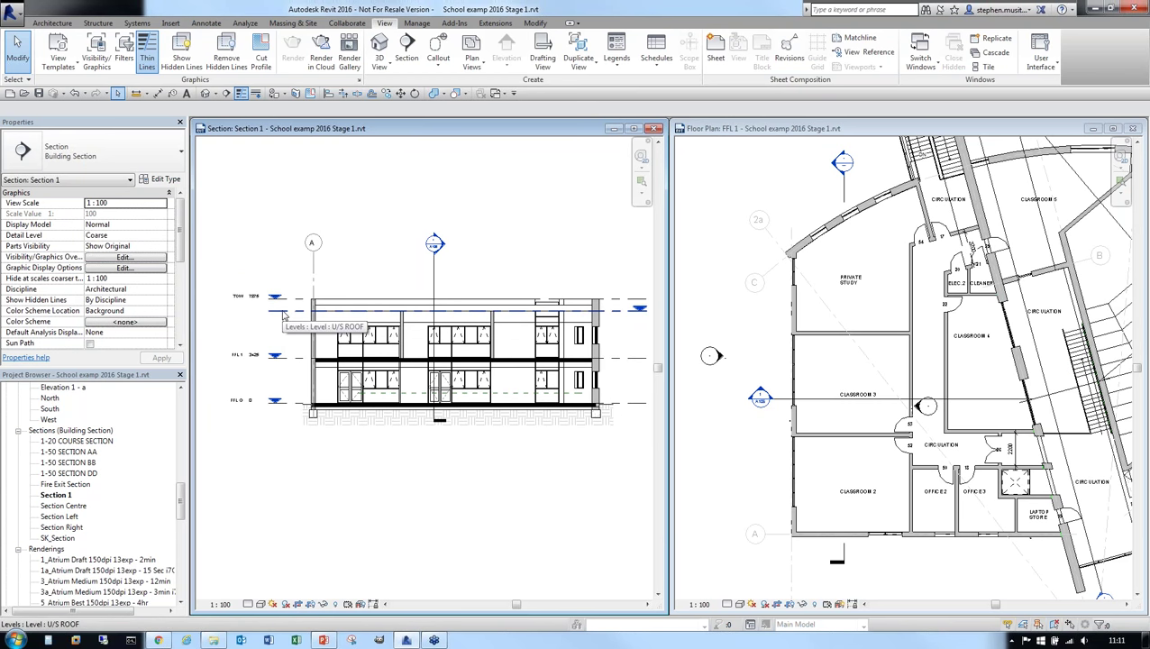
Step: Try hiding the whole Levels category in the Section 1 view and undo it
{"action": "right_click", "coordinate": [282, 315]}
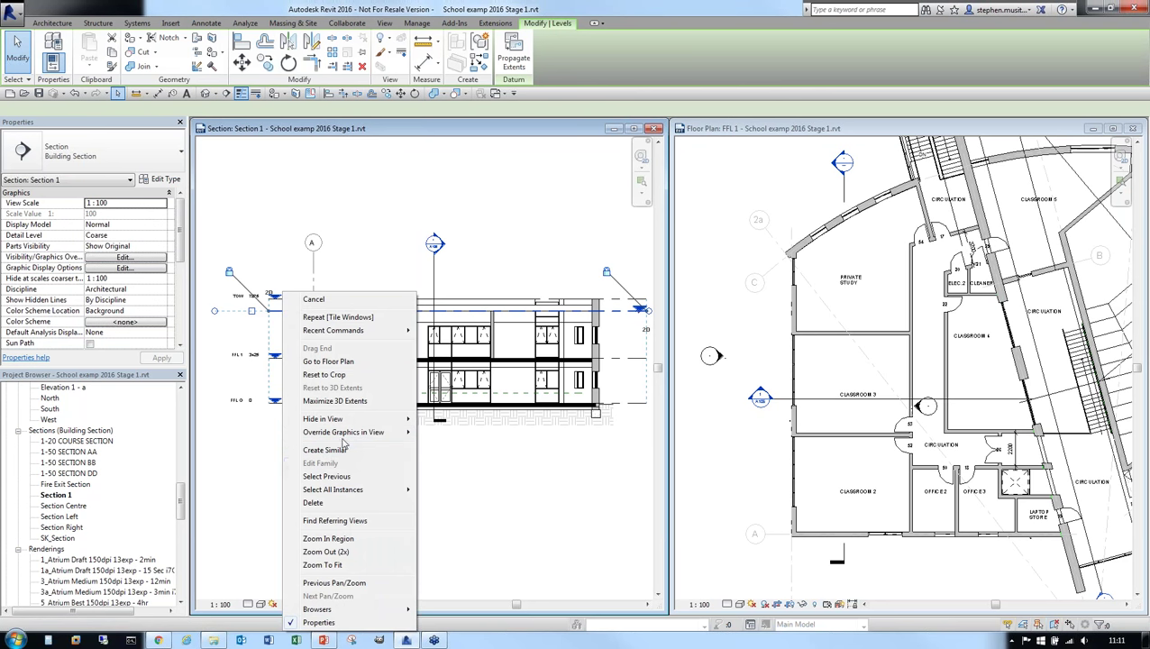
{"action": "mouse_move", "coordinate": [345, 436]}
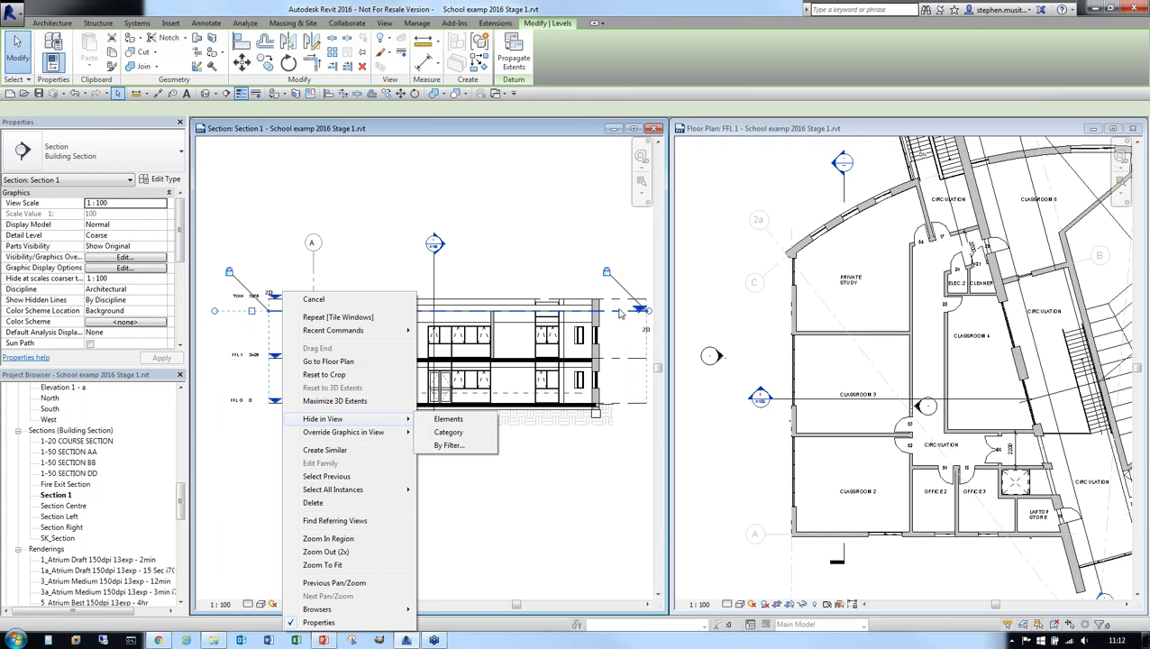
{"action": "left_click", "coordinate": [447, 432]}
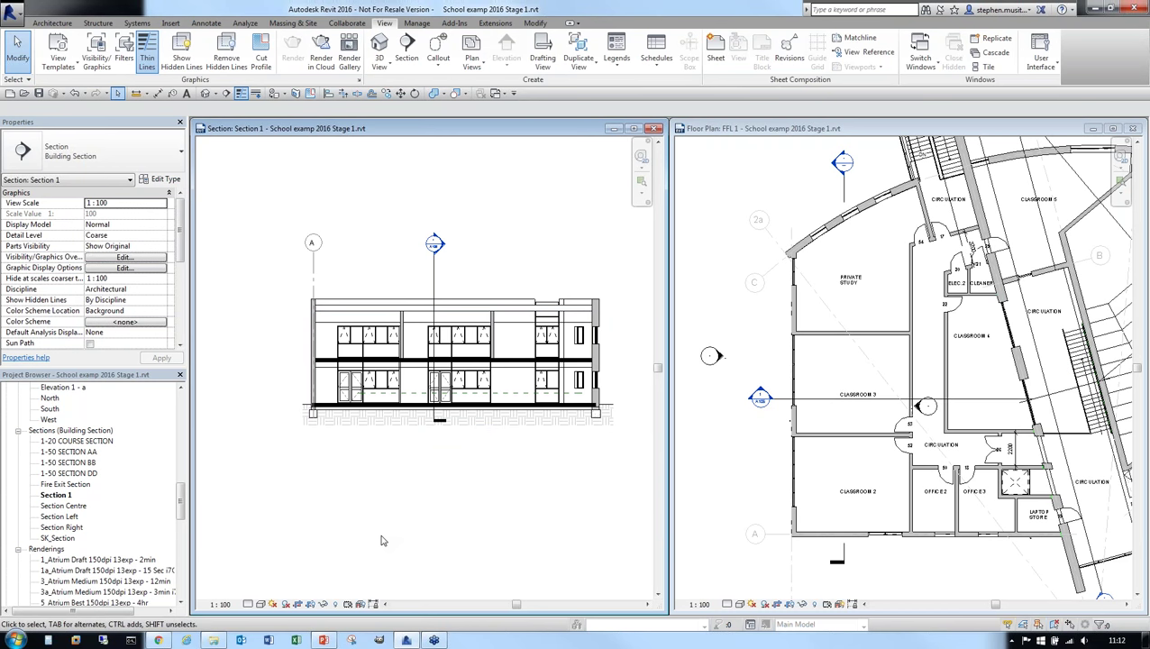
{"action": "key", "text": "ctrl+z"}
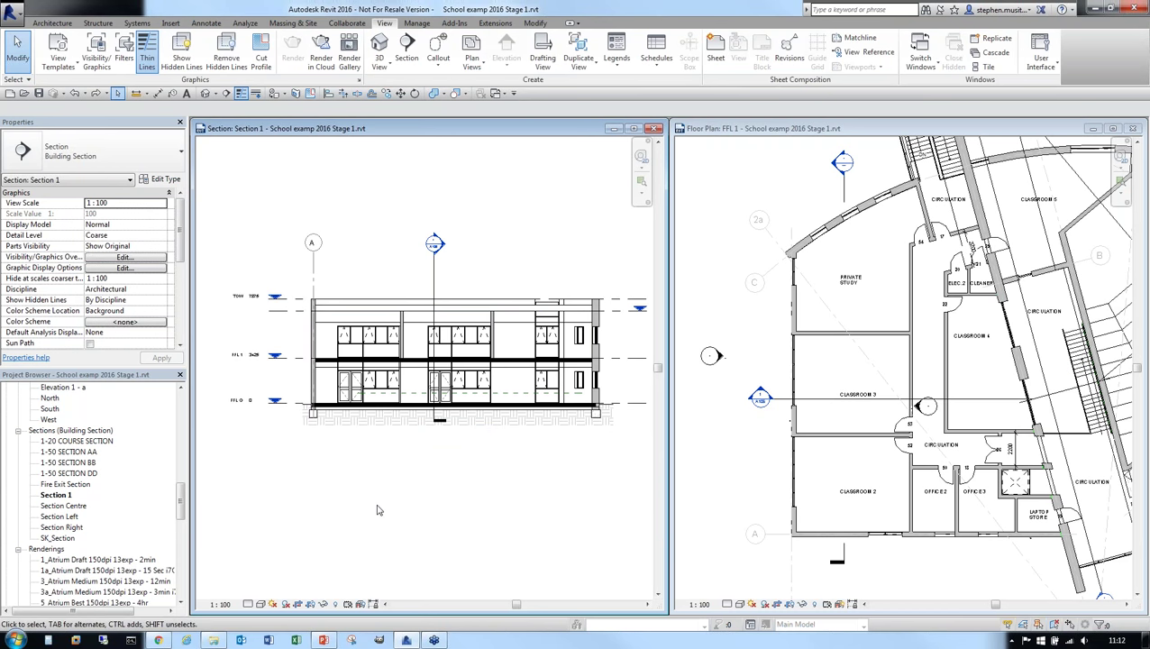
Step: Try turning off the Levels annotation category in the Section 1 visibility overrides, apply it, and turn the category back on
{"action": "key", "text": "v"}
{"action": "key", "text": "v"}
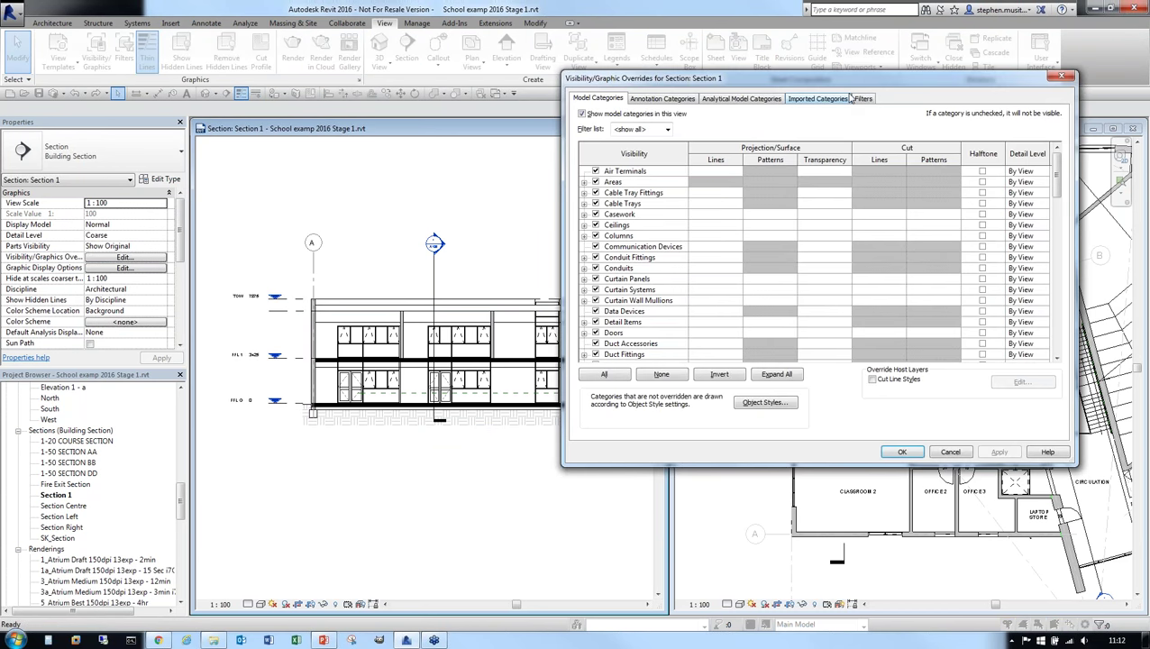
{"action": "left_click_drag", "start_coordinate": [892, 84], "coordinate": [696, 150]}
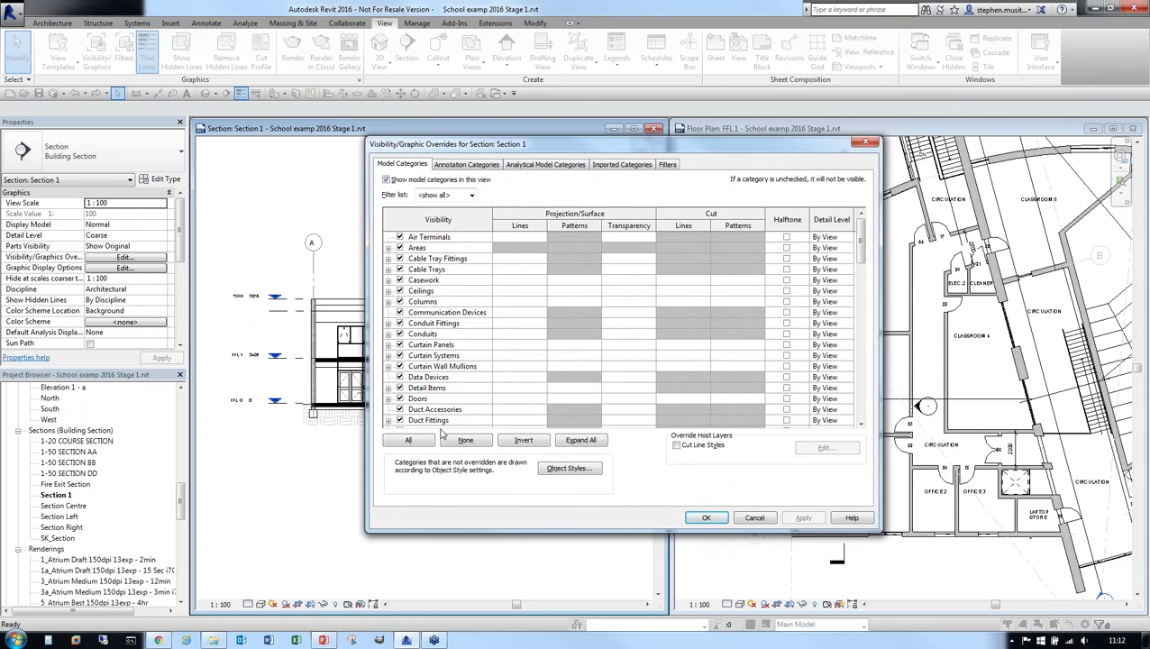
{"action": "mouse_move", "coordinate": [859, 237]}
{"action": "left_mouse_down"}
{"action": "mouse_move", "coordinate": [861, 306]}
{"action": "mouse_move", "coordinate": [859, 229]}
{"action": "left_mouse_up"}
{"action": "left_click", "coordinate": [477, 168]}
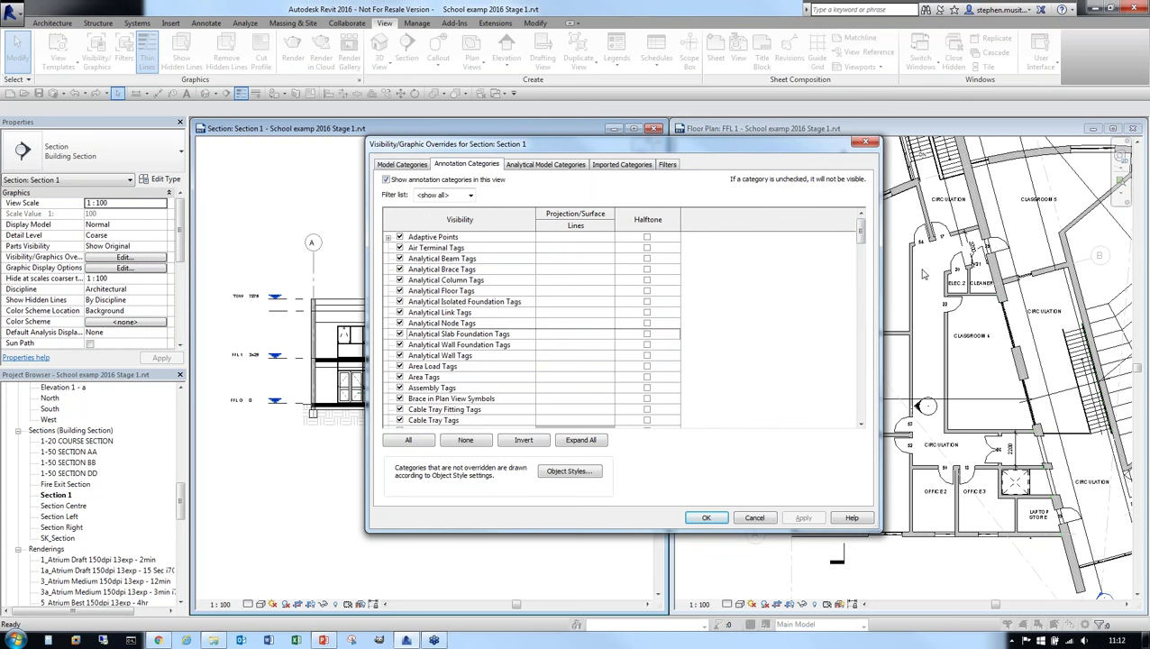
{"action": "left_click_drag", "start_coordinate": [862, 236], "coordinate": [862, 311]}
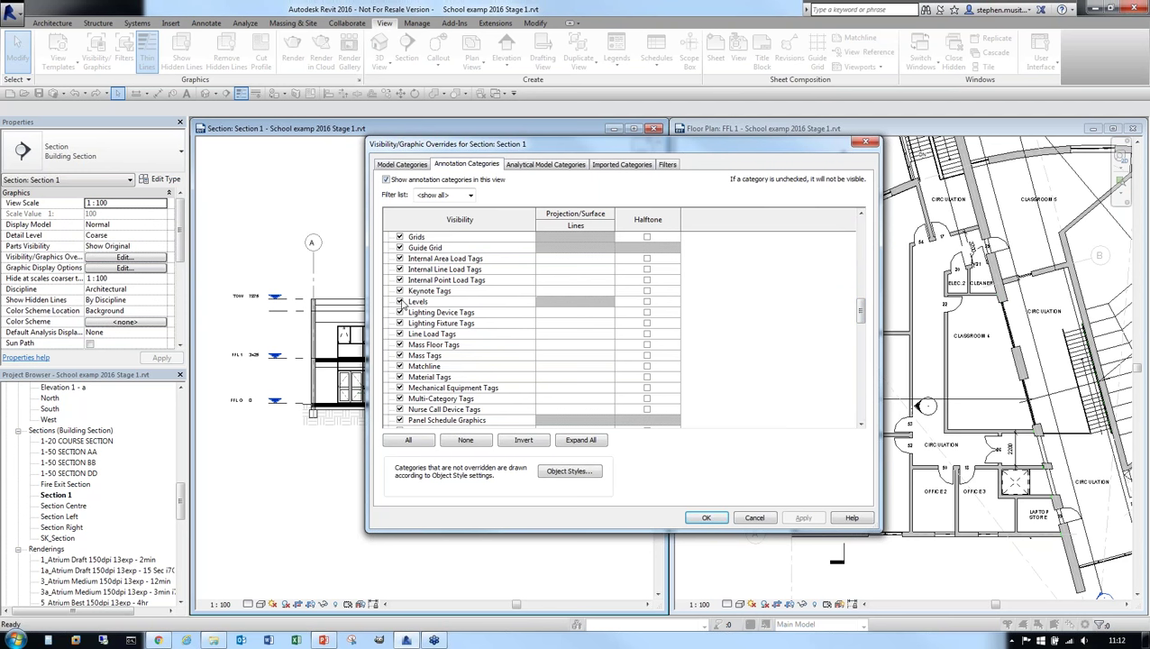
{"action": "left_click", "coordinate": [400, 302]}
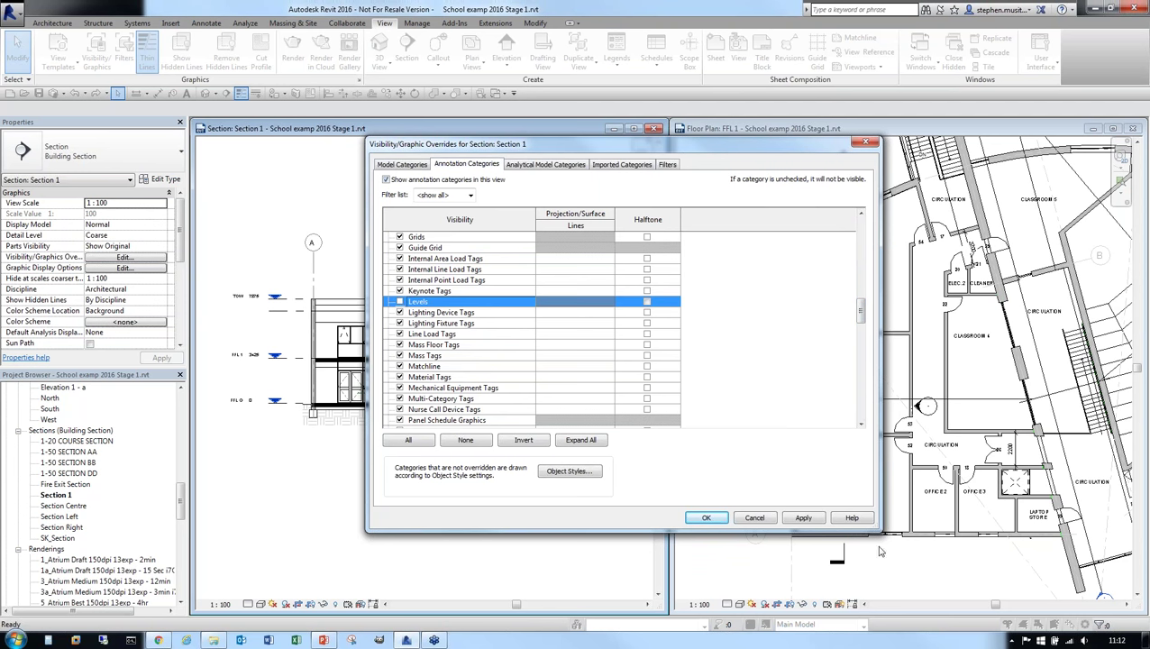
{"action": "left_click", "coordinate": [803, 517]}
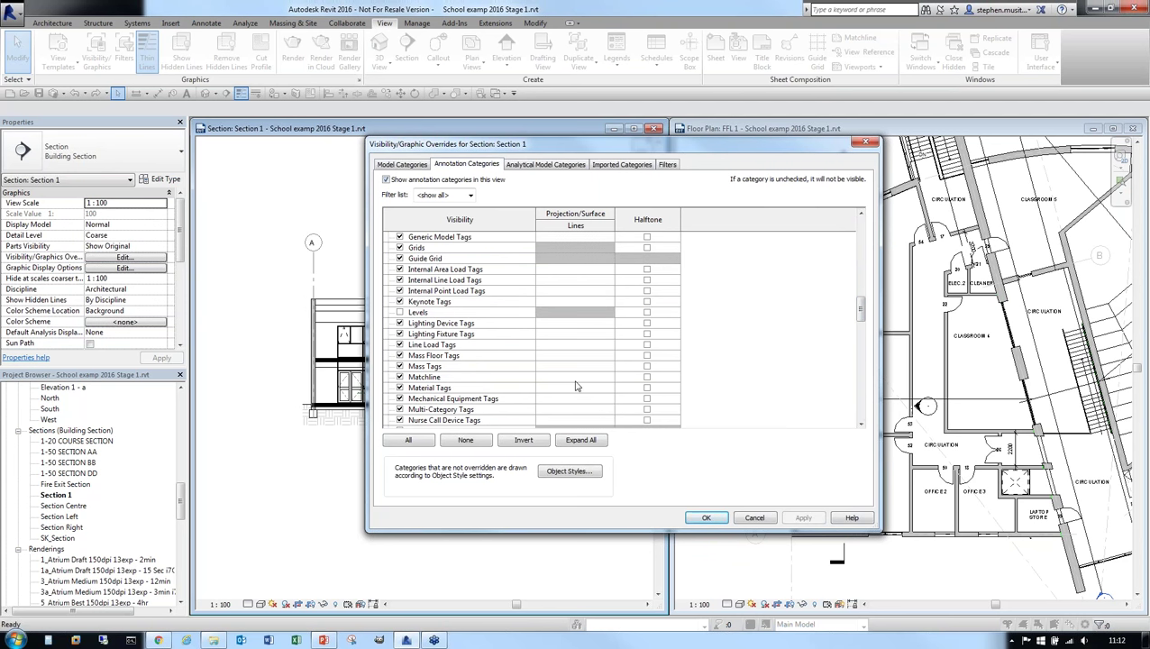
{"action": "left_click", "coordinate": [400, 313]}
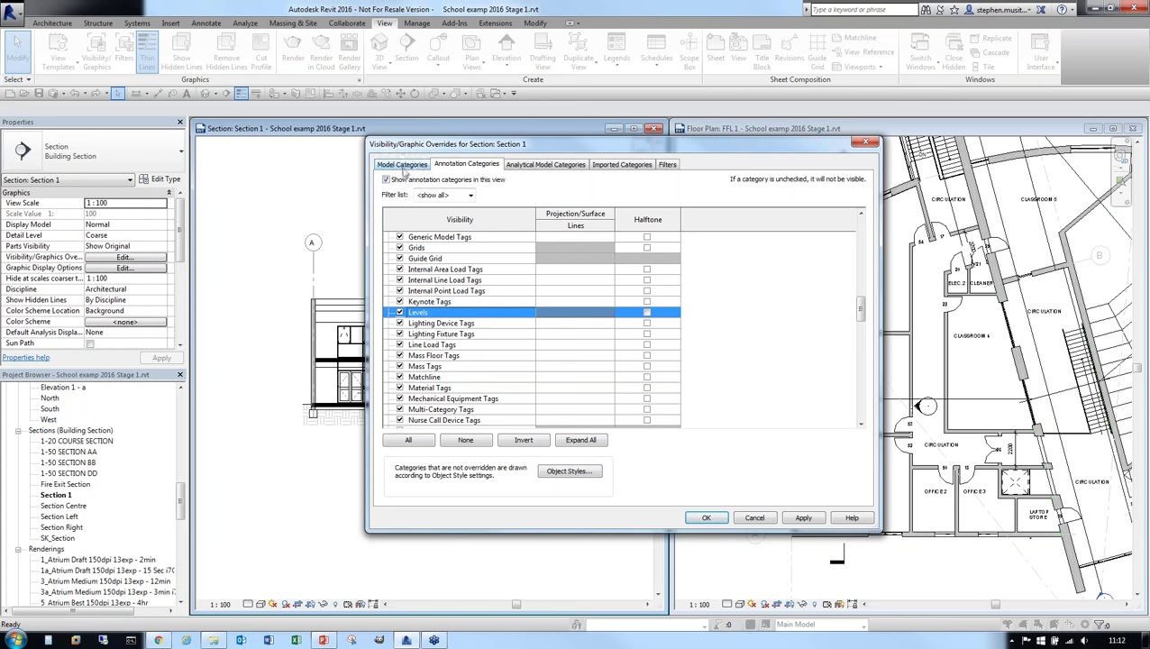
Step: Review the model categories and discipline filter options in the Section 1 visibility overrides and close them without saving changes
{"action": "left_click", "coordinate": [403, 165]}
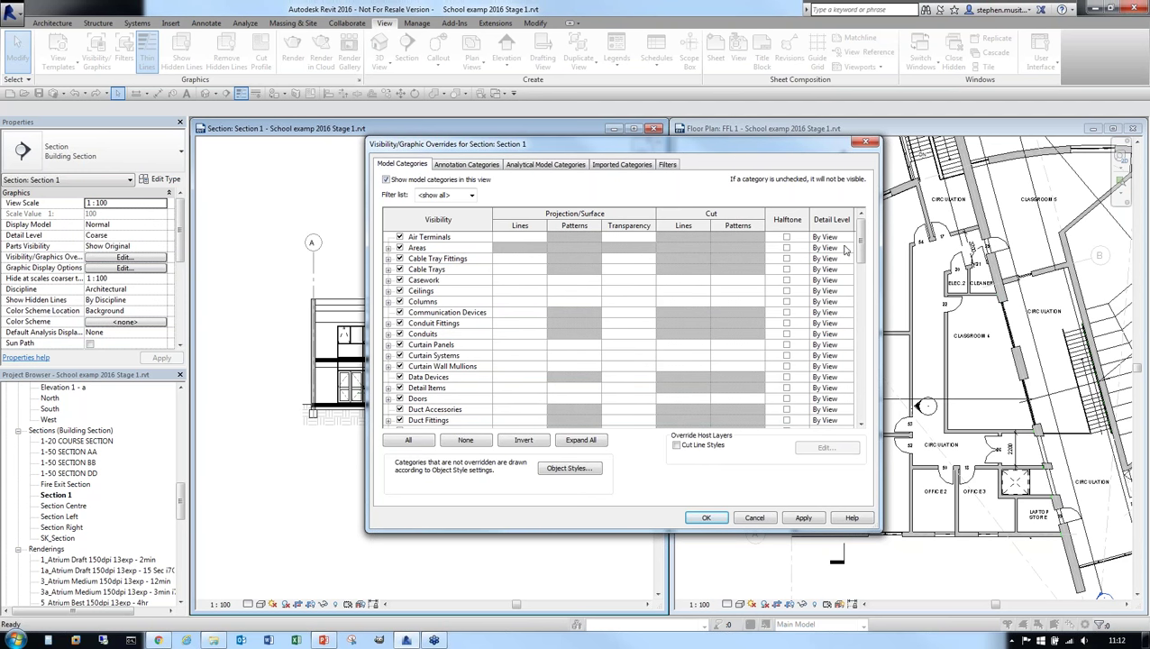
{"action": "mouse_move", "coordinate": [860, 241]}
{"action": "left_mouse_down"}
{"action": "mouse_move", "coordinate": [860, 407]}
{"action": "mouse_move", "coordinate": [860, 236]}
{"action": "left_mouse_up"}
{"action": "left_click", "coordinate": [470, 196]}
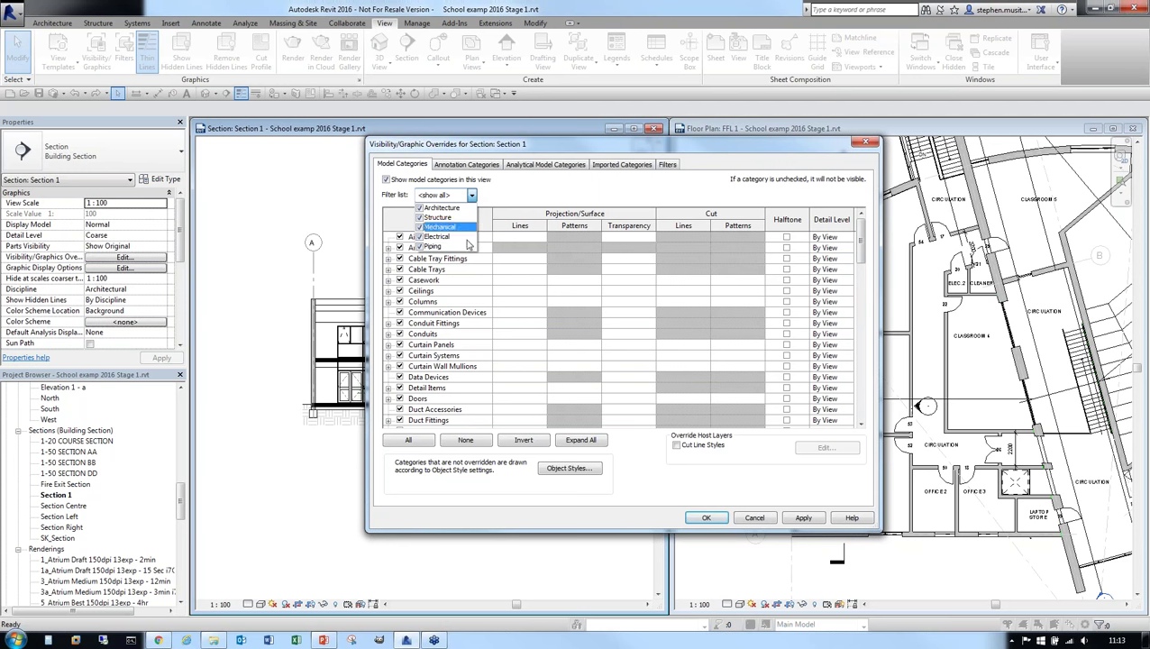
{"action": "left_click", "coordinate": [551, 189]}
{"action": "mouse_move", "coordinate": [863, 243]}
{"action": "left_mouse_down"}
{"action": "mouse_move", "coordinate": [872, 385]}
{"action": "mouse_move", "coordinate": [867, 232]}
{"action": "left_mouse_up"}
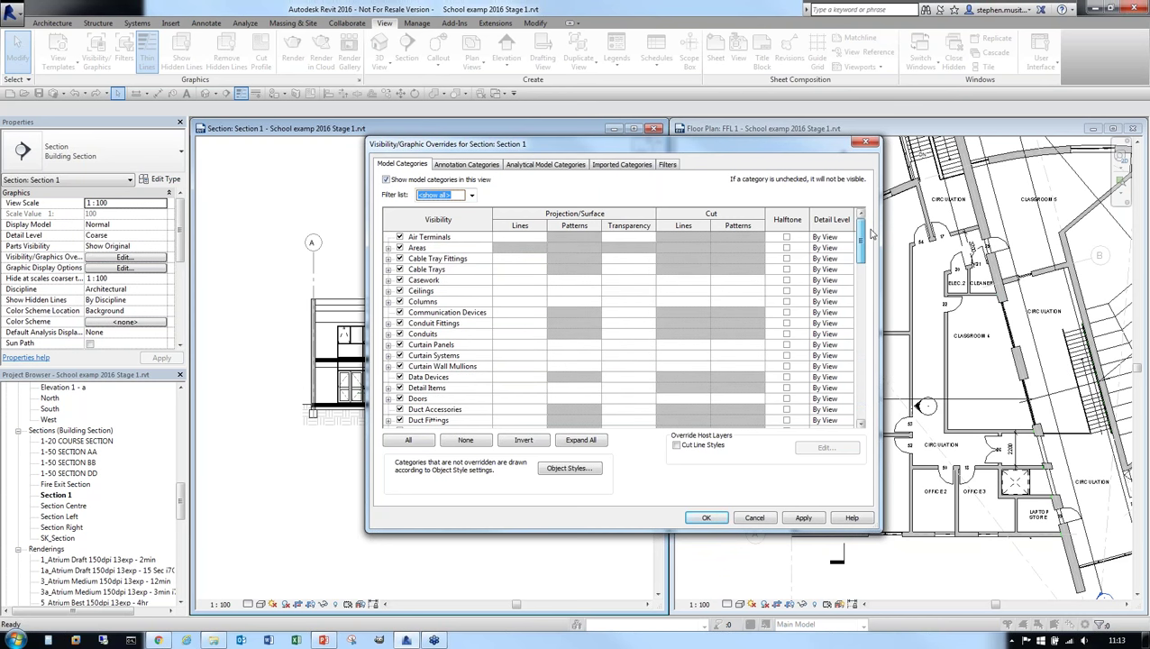
{"action": "left_click", "coordinate": [754, 517]}
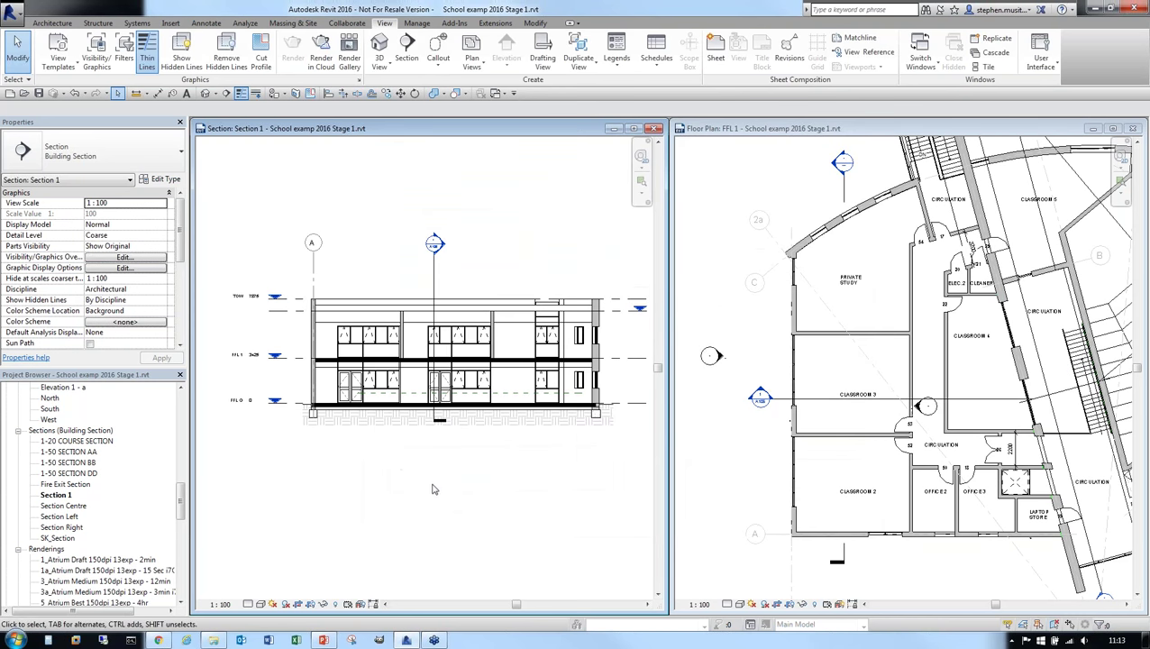
Step: Set the Section 1 view to a 1:50 scale and Medium detail level, and check the wall and floor layers
{"action": "middle_click_drag", "start_coordinate": [539, 475], "coordinate": [507, 428]}
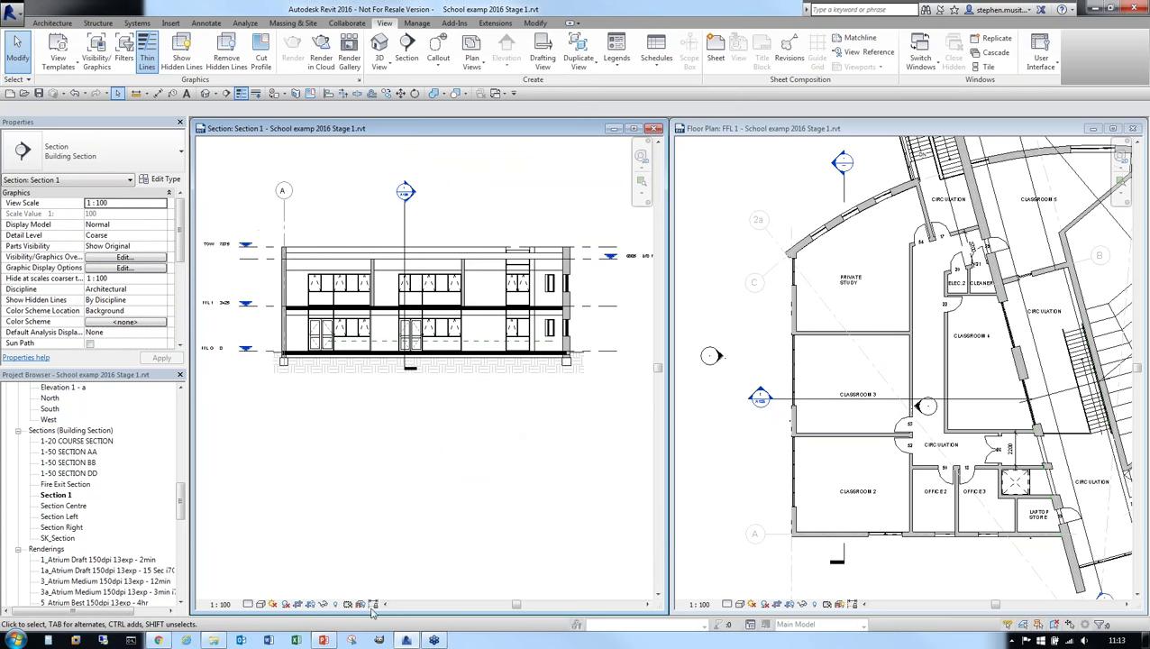
{"action": "left_click", "coordinate": [221, 603]}
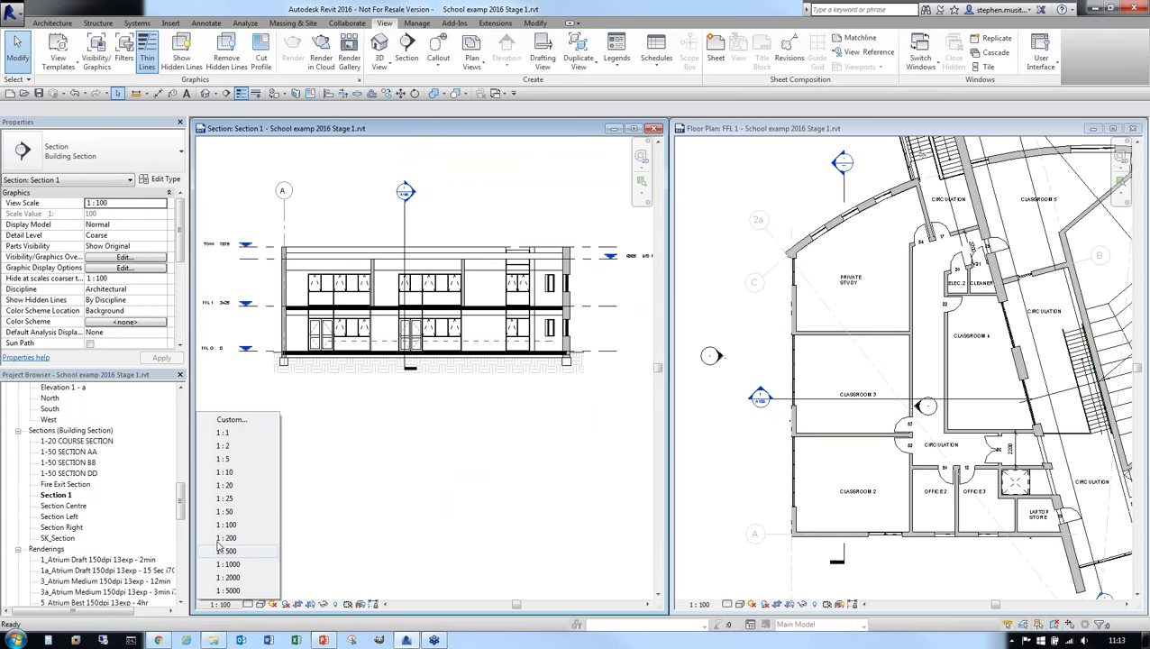
{"action": "left_click", "coordinate": [229, 512]}
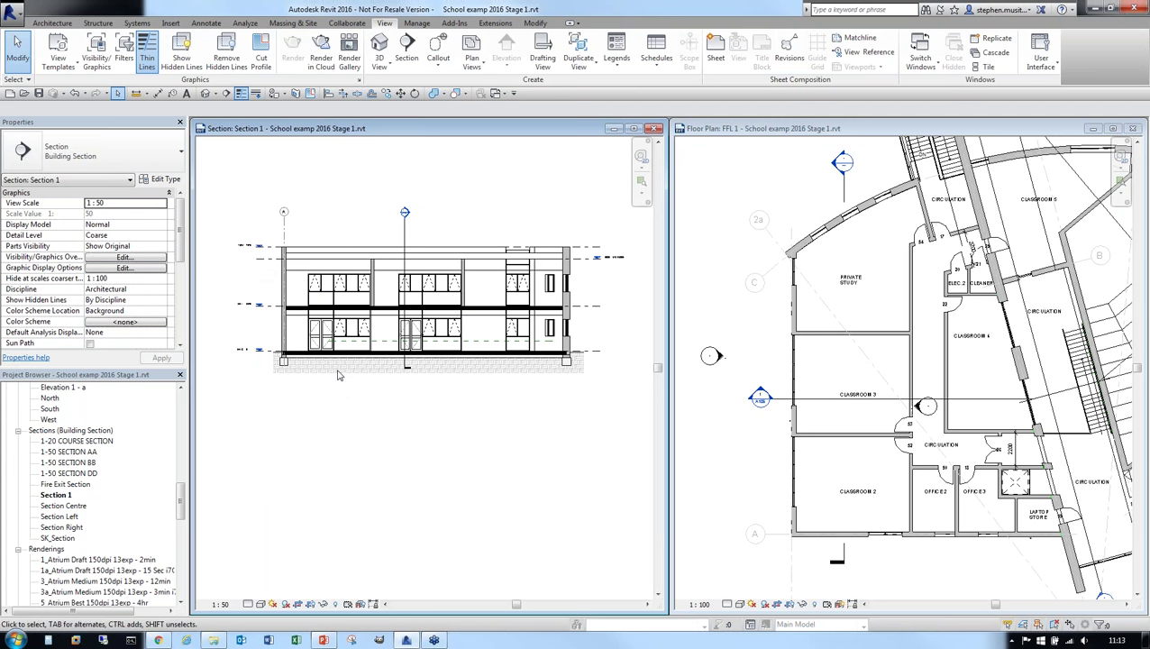
{"action": "left_click", "coordinate": [248, 604]}
{"action": "left_click", "coordinate": [264, 581]}
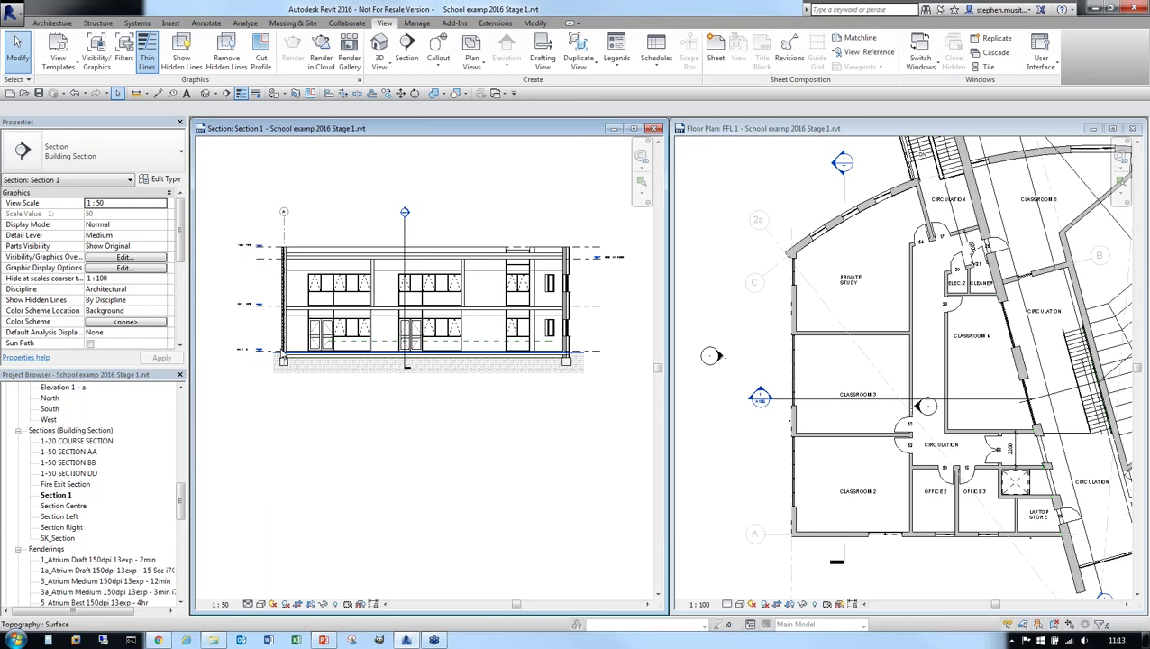
{"action": "scroll", "coordinate": [388, 453], "scroll_direction": "up", "scroll_amount": 5}
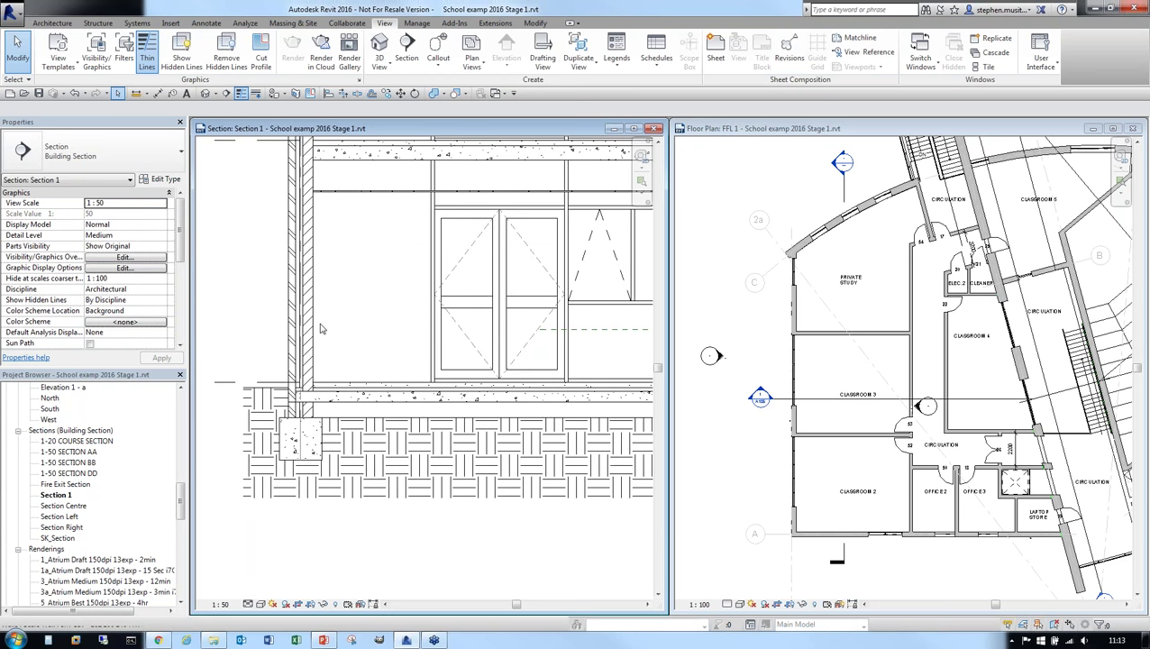
{"action": "middle_click_drag", "start_coordinate": [383, 318], "coordinate": [352, 461]}
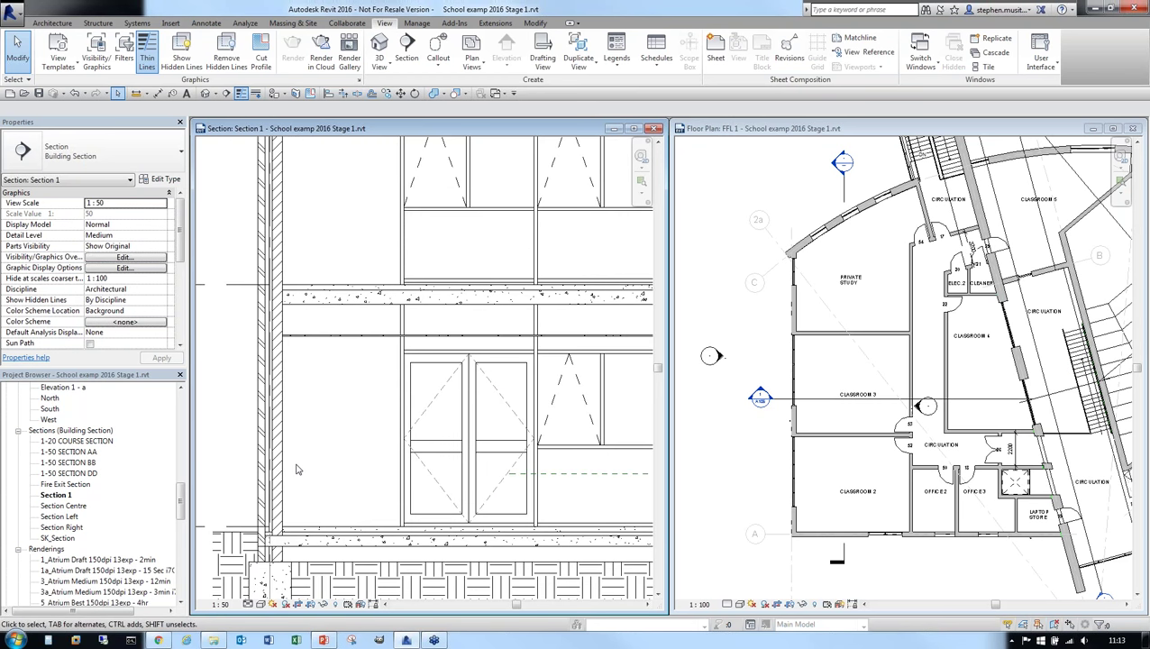
{"action": "scroll", "coordinate": [297, 468], "scroll_direction": "down", "scroll_amount": 5}
{"action": "middle_click_drag", "start_coordinate": [365, 581], "coordinate": [316, 436]}
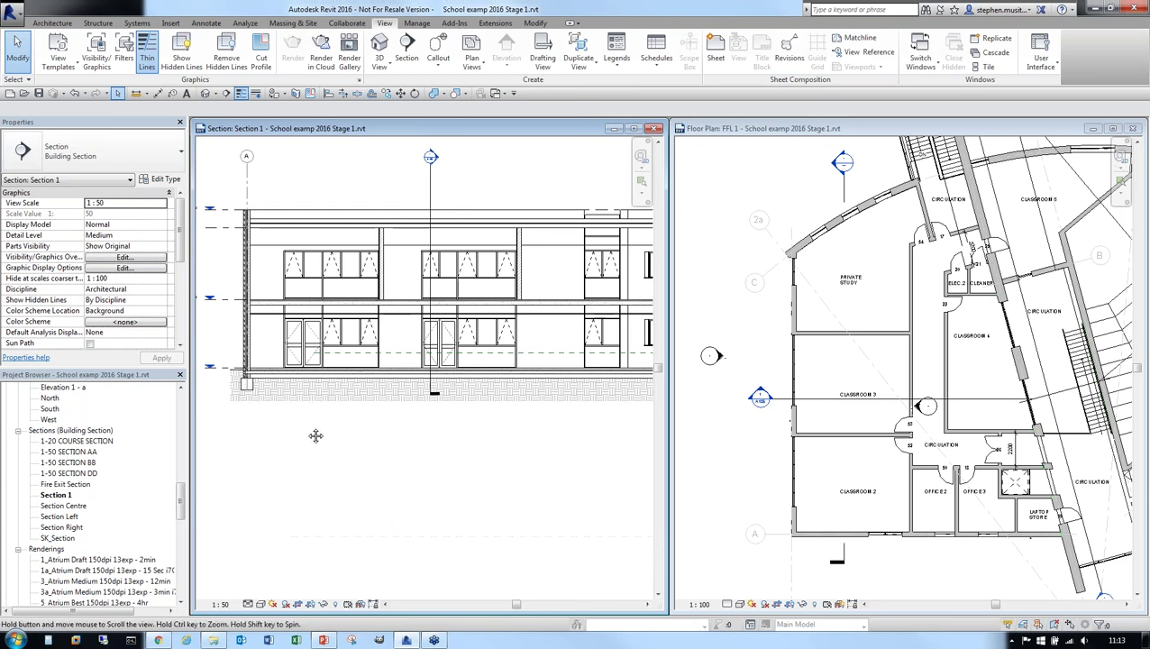
{"action": "scroll", "coordinate": [346, 451], "scroll_direction": "down", "scroll_amount": 3}
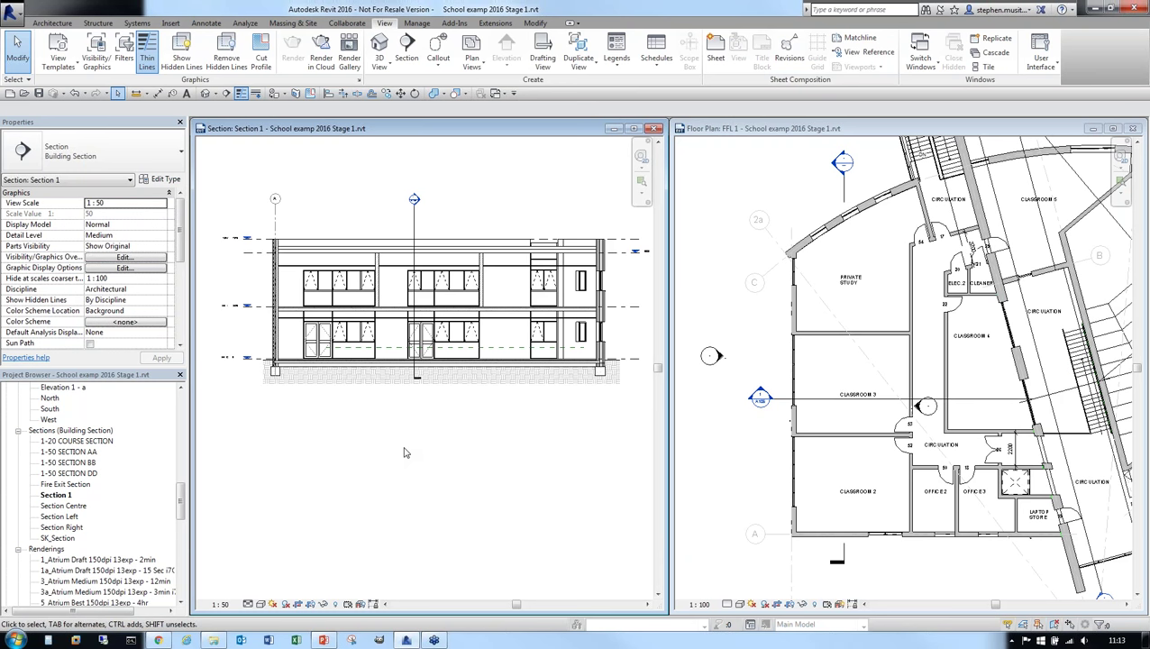
Step: Open the 1-50 SECTION AA view and examine the blockwork and insulation detailing at the base of the external wall
{"action": "double_click", "coordinate": [90, 452]}
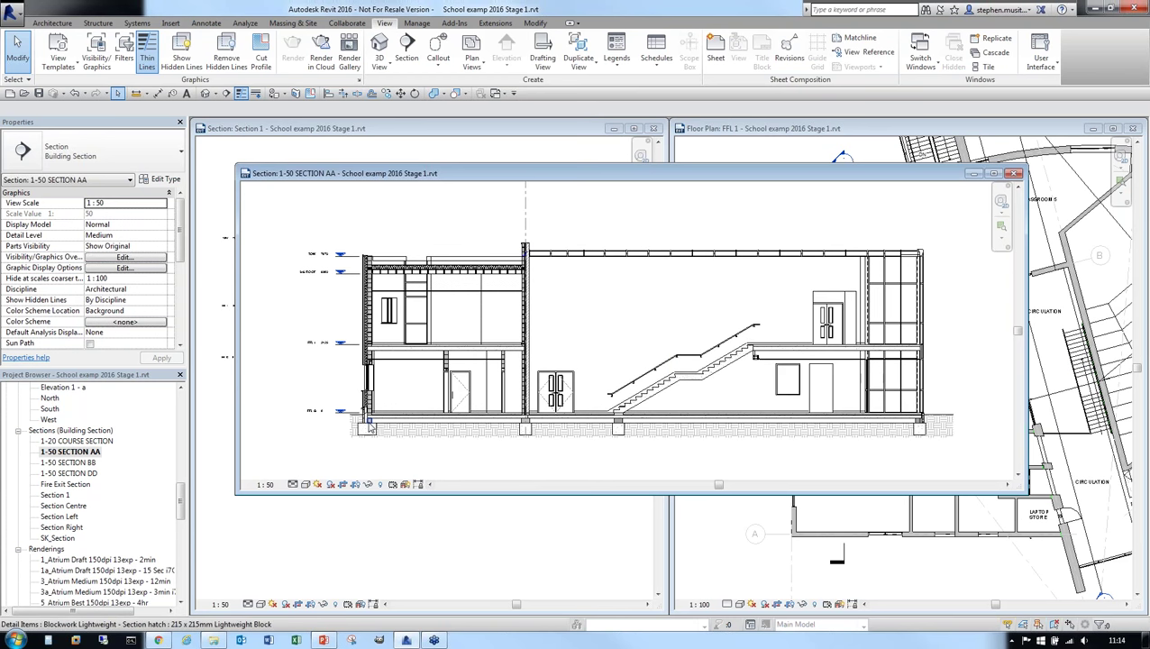
{"action": "scroll", "coordinate": [367, 419], "scroll_direction": "up", "scroll_amount": 6}
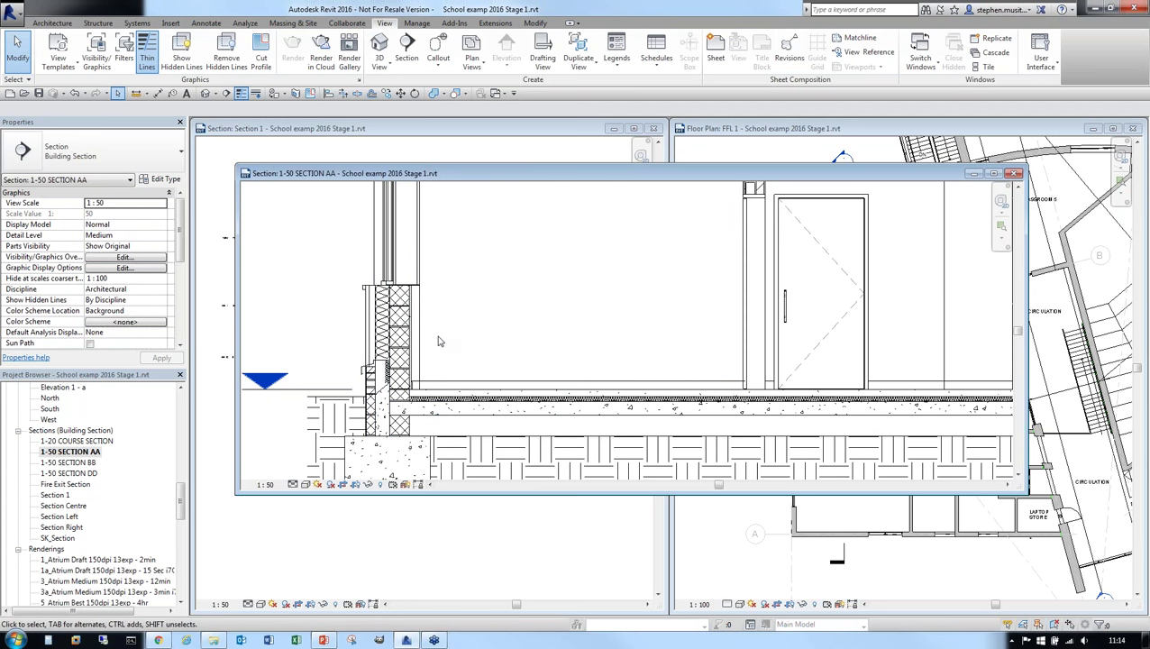
{"action": "scroll", "coordinate": [440, 347], "scroll_direction": "down", "scroll_amount": 6}
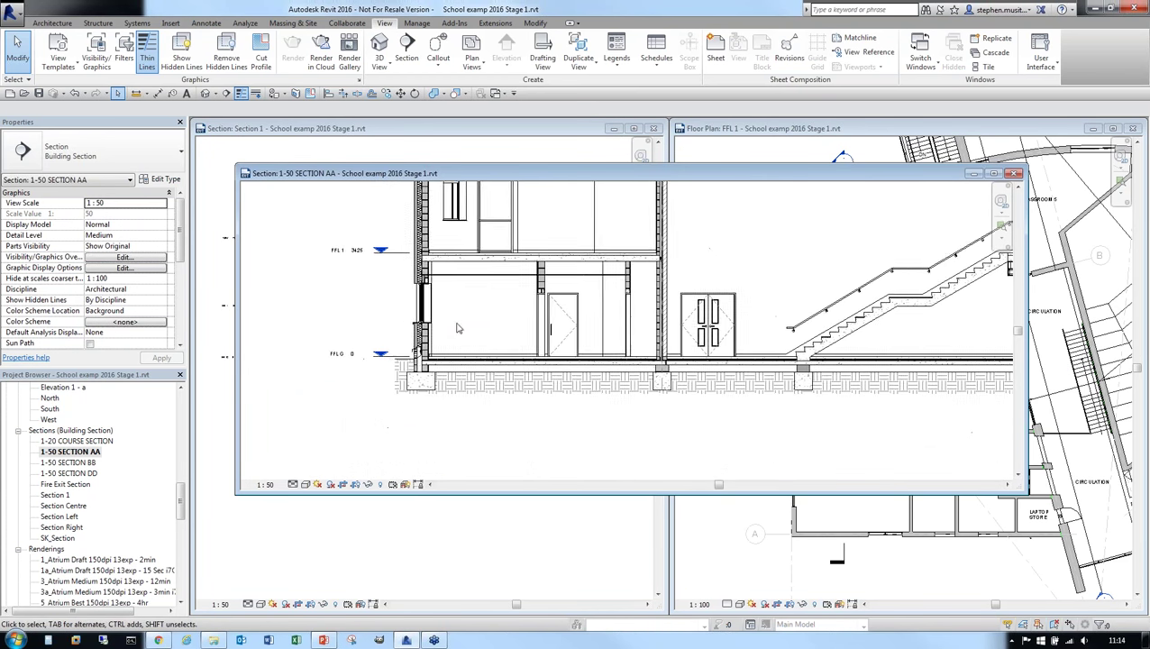
{"action": "middle_click_drag", "start_coordinate": [442, 401], "coordinate": [439, 399]}
{"action": "scroll", "coordinate": [439, 399], "scroll_direction": "down", "scroll_amount": 2}
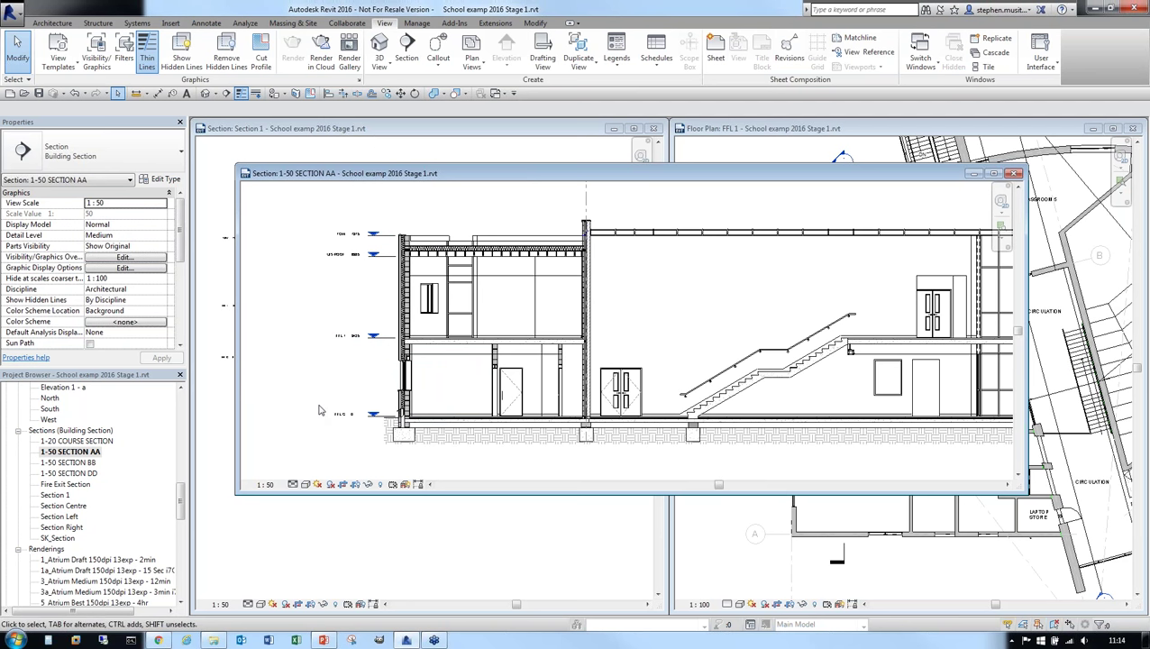
{"action": "scroll", "coordinate": [398, 413], "scroll_direction": "up", "scroll_amount": 5}
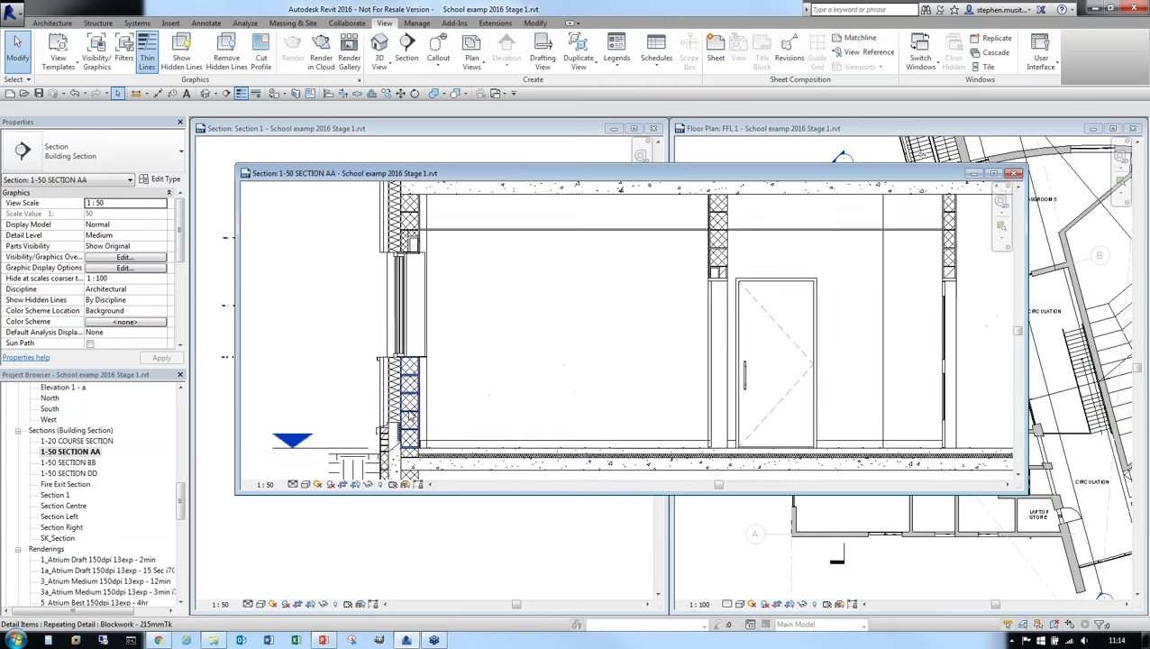
{"action": "scroll", "coordinate": [443, 373], "scroll_direction": "up", "scroll_amount": 2}
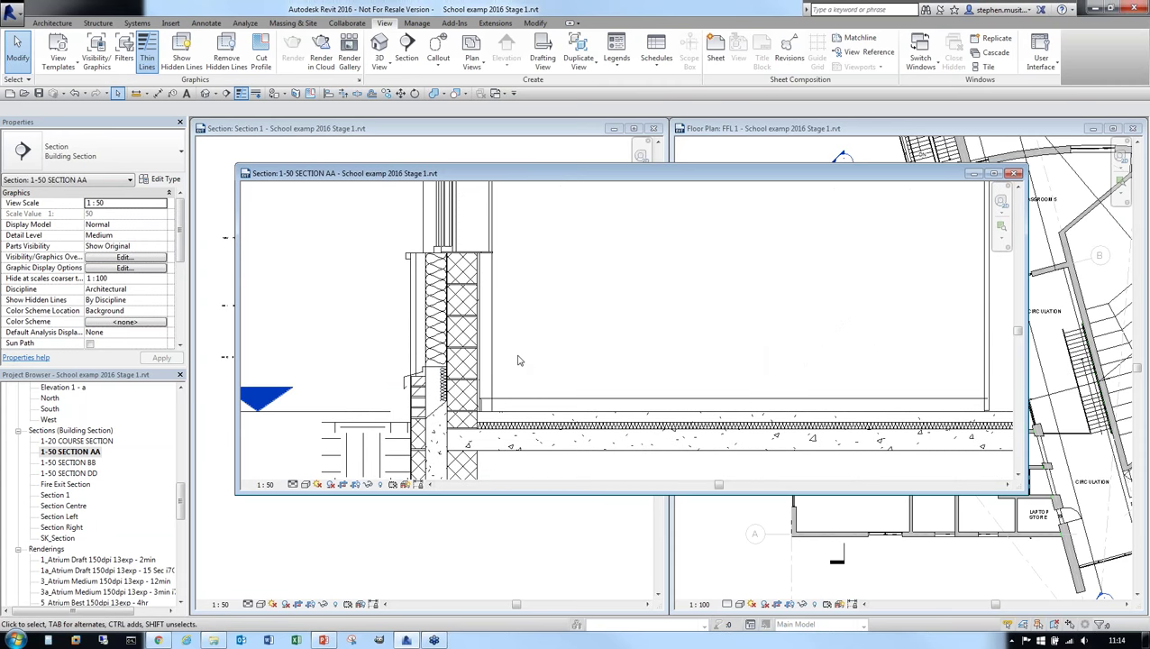
Step: Turn off thin lines and resize the 1-50 SECTION AA window to compare its detailing with Section 1
{"action": "key", "text": "t"}
{"action": "key", "text": "l"}
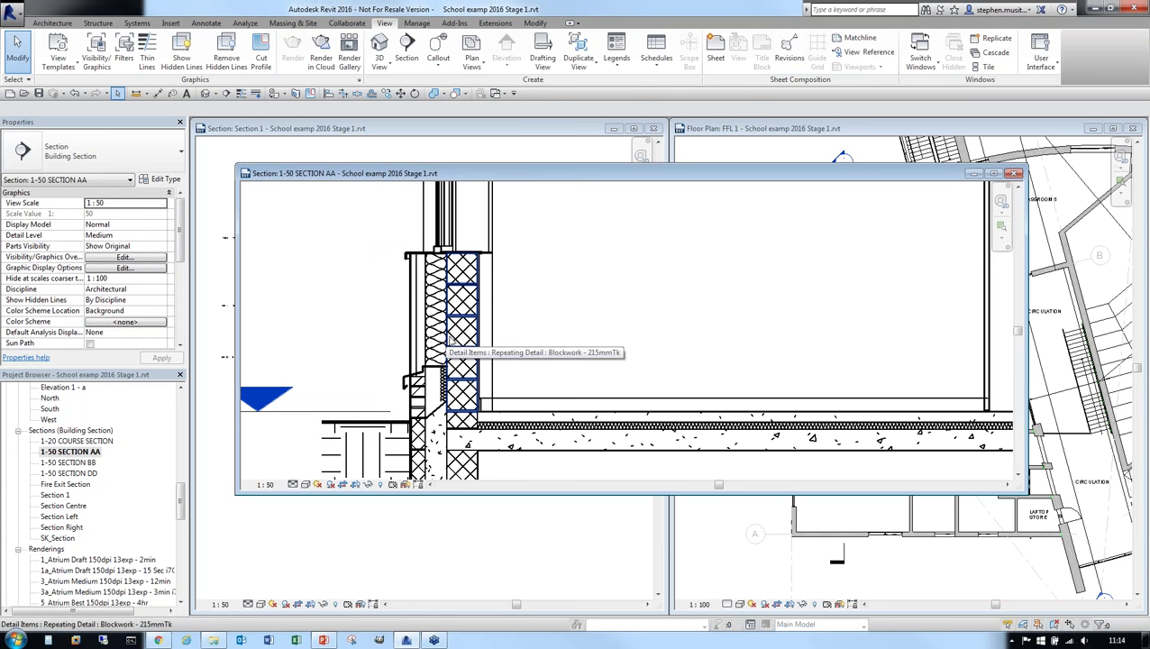
{"action": "left_click_drag", "start_coordinate": [236, 245], "coordinate": [501, 245]}
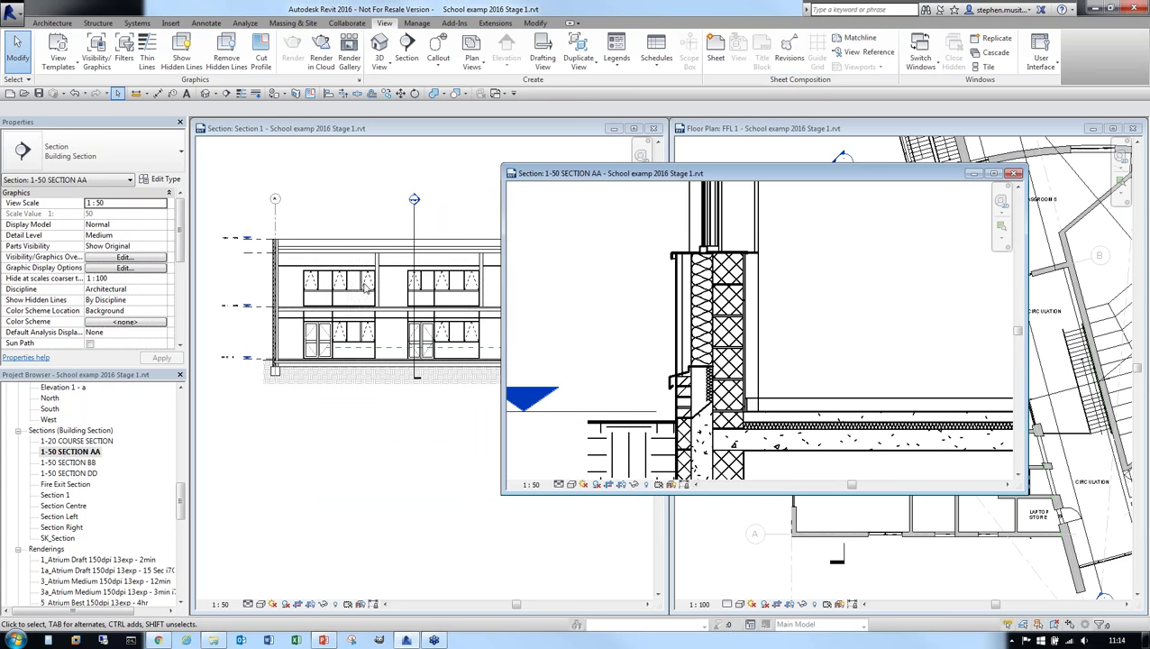
{"action": "left_click_drag", "start_coordinate": [501, 303], "coordinate": [259, 303]}
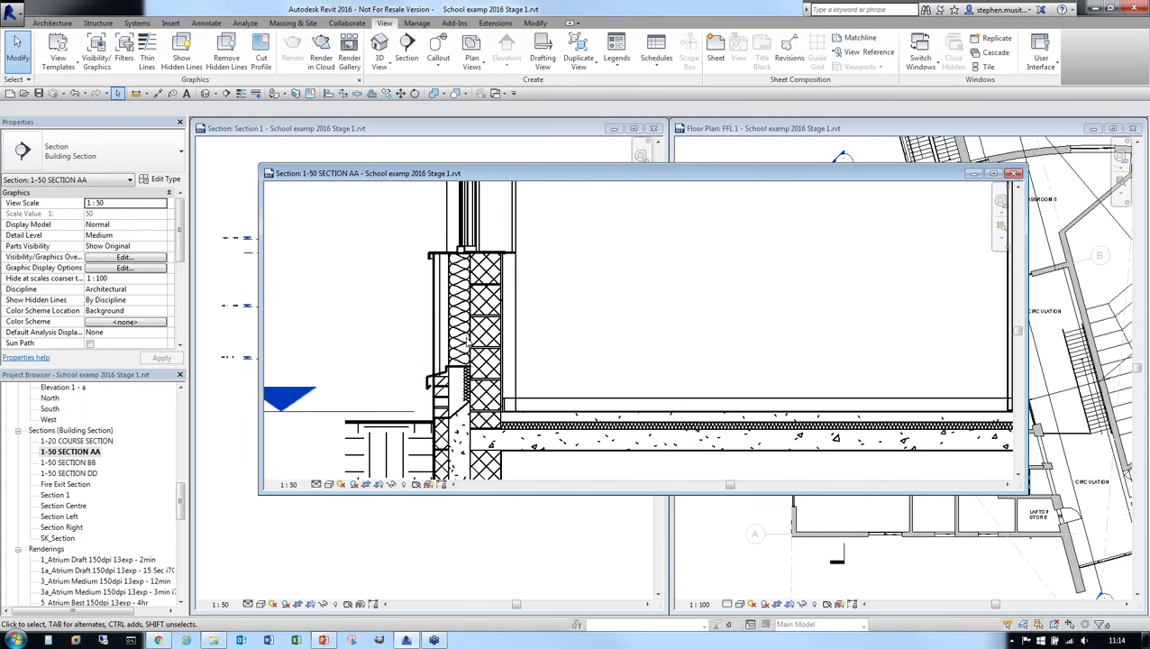
Step: Examine the internal cavity wall, floor build-up and double doors in the 1-50 SECTION AA view
{"action": "scroll", "coordinate": [464, 341], "scroll_direction": "down", "scroll_amount": 2}
{"action": "scroll", "coordinate": [501, 361], "scroll_direction": "down", "scroll_amount": 3}
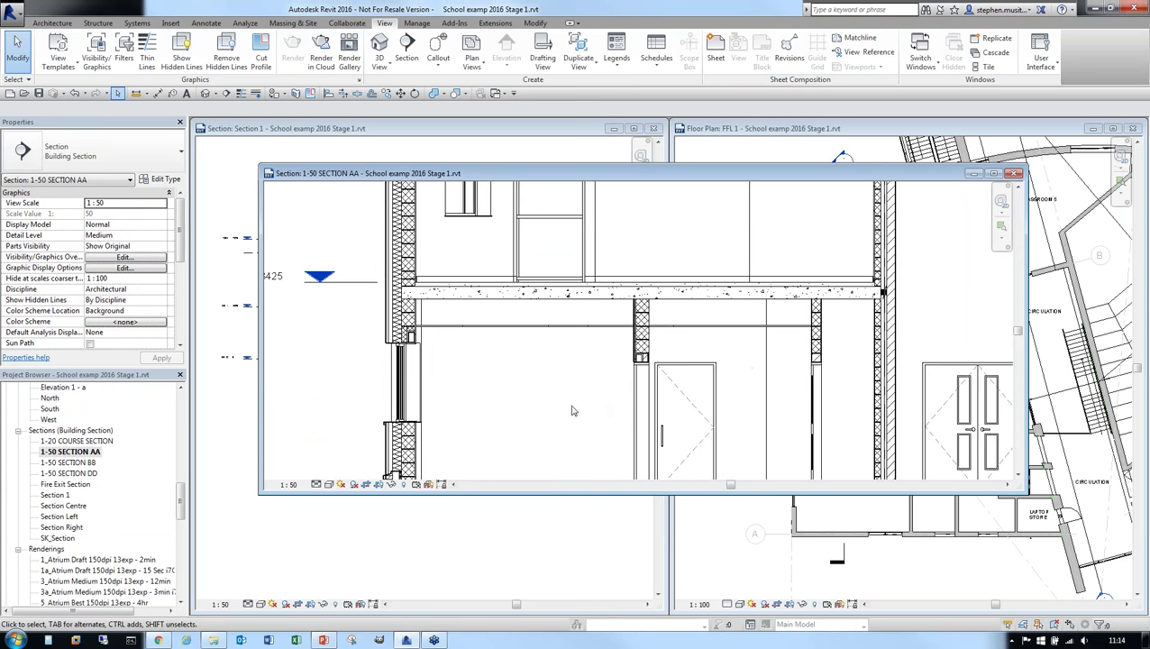
{"action": "middle_click_drag", "start_coordinate": [569, 405], "coordinate": [606, 444]}
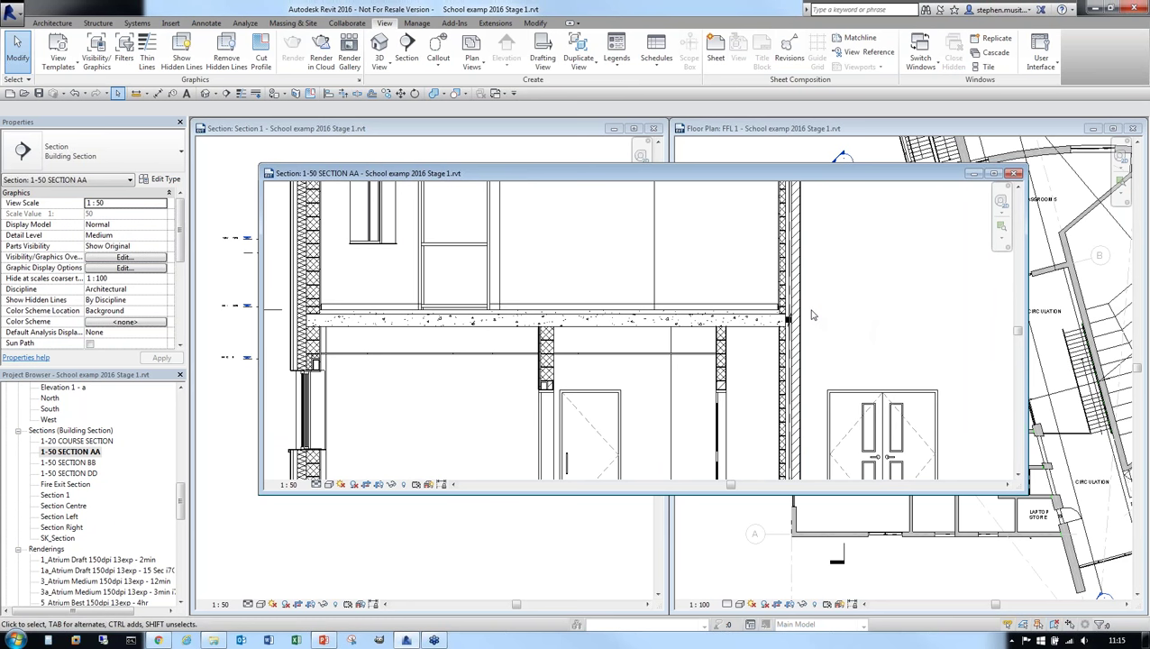
{"action": "scroll", "coordinate": [814, 310], "scroll_direction": "down", "scroll_amount": 3}
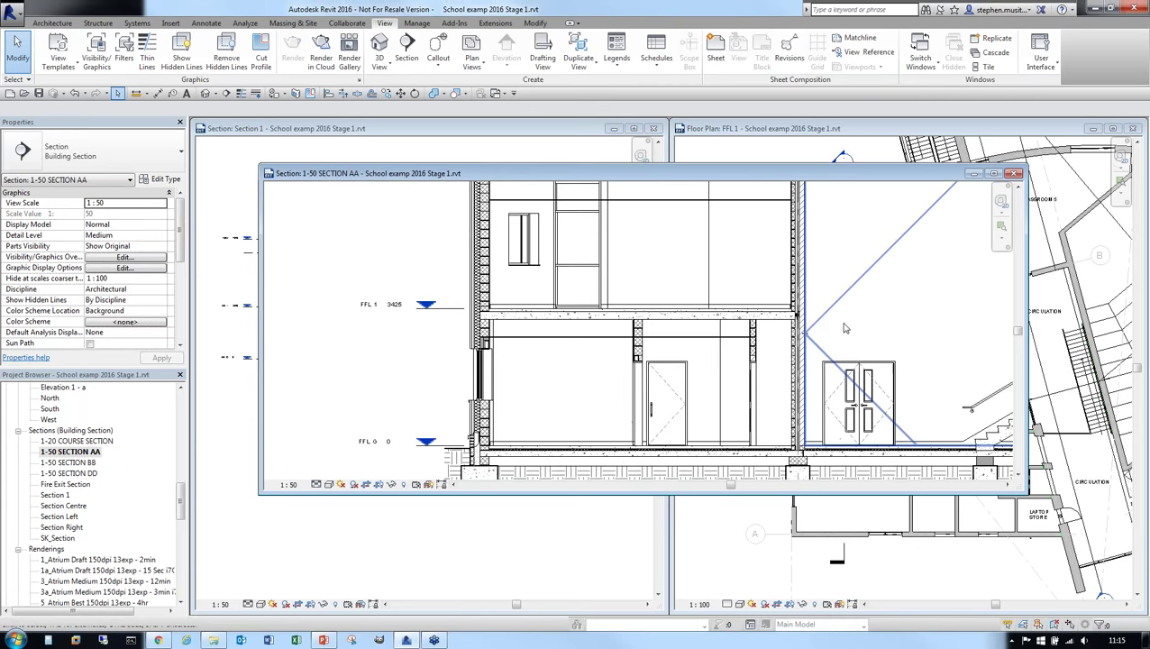
{"action": "scroll", "coordinate": [772, 308], "scroll_direction": "up", "scroll_amount": 2}
{"action": "scroll", "coordinate": [628, 424], "scroll_direction": "up", "scroll_amount": 3}
{"action": "scroll", "coordinate": [628, 423], "scroll_direction": "up", "scroll_amount": 2}
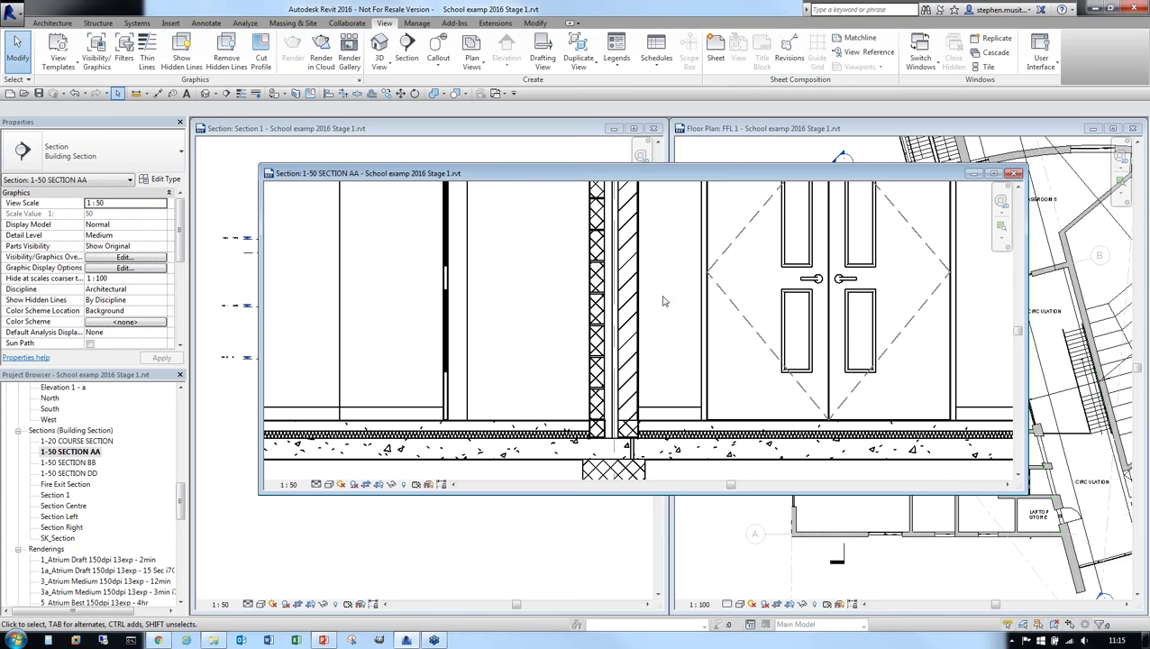
{"action": "middle_click_drag", "start_coordinate": [666, 319], "coordinate": [621, 379]}
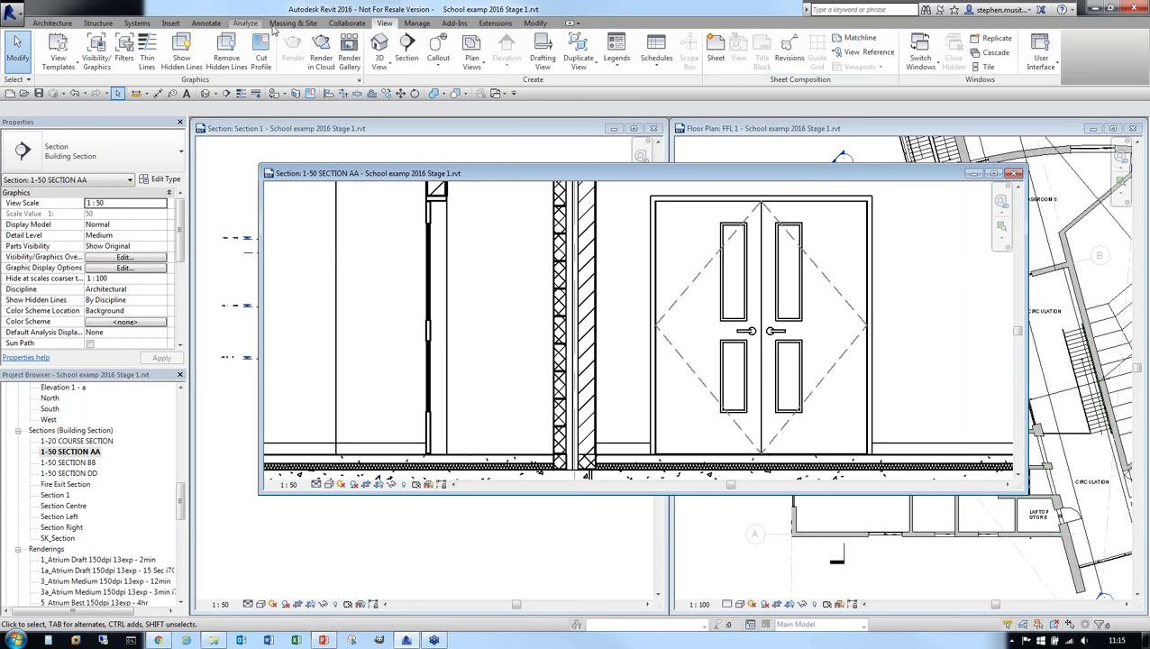
Step: Place a Blockwork - 140mmTk repeating detail component over the cavity wall's hatched leaf, from floor level beside the double doors to the parapet top
{"action": "left_click", "coordinate": [208, 25]}
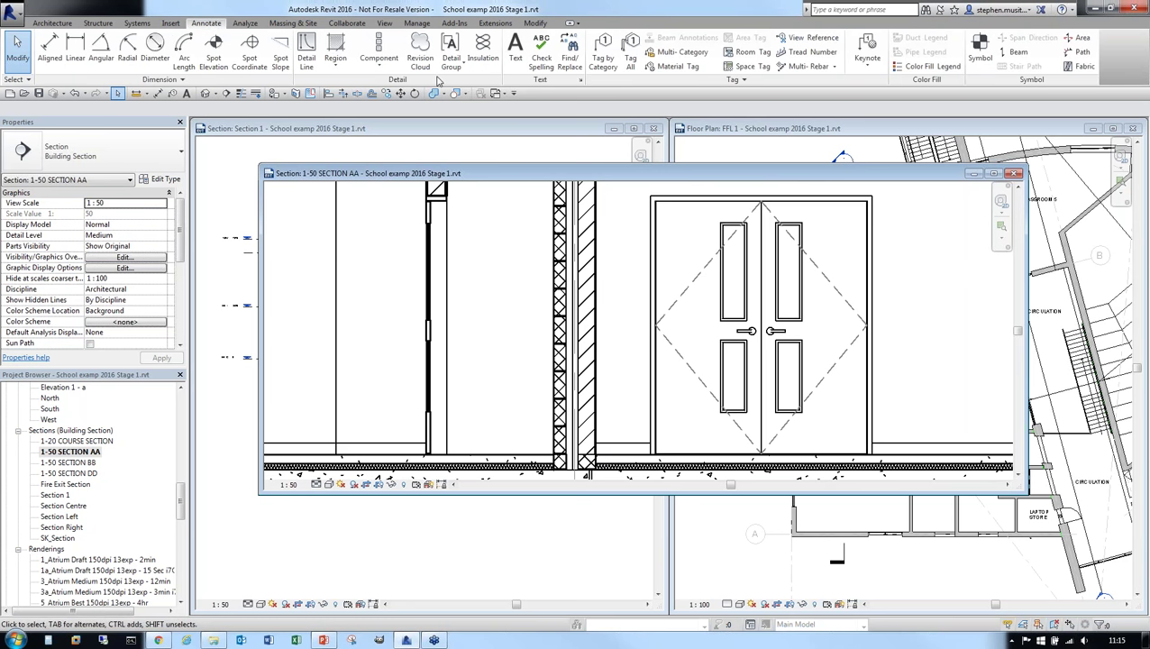
{"action": "left_click", "coordinate": [380, 68]}
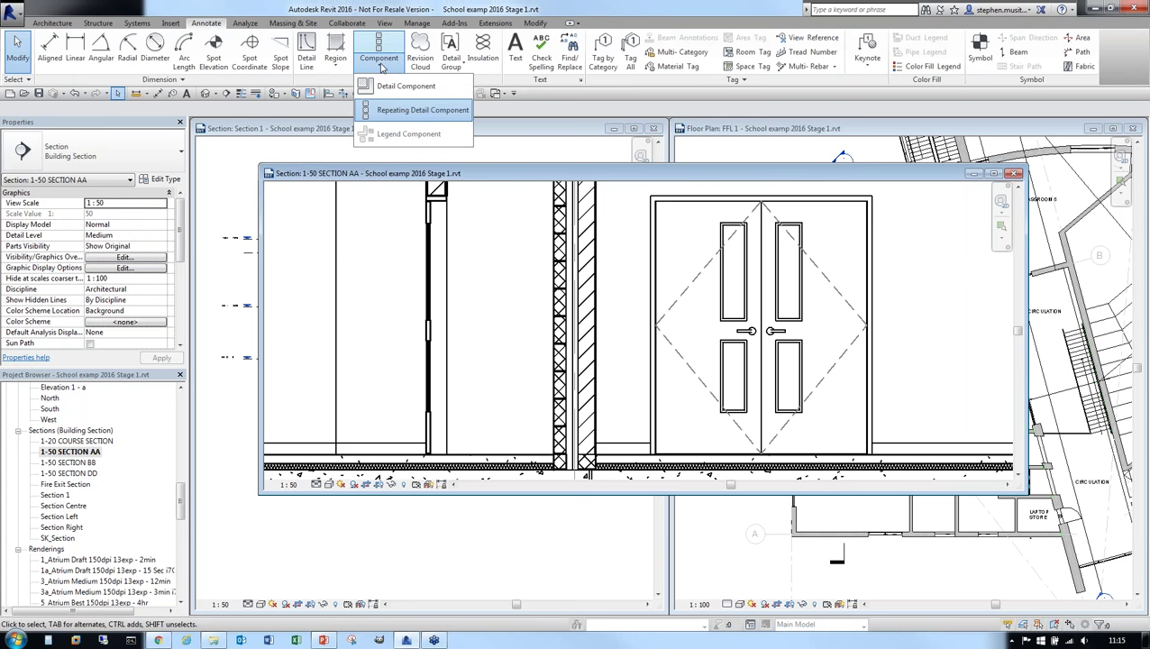
{"action": "left_click", "coordinate": [395, 111]}
{"action": "left_click", "coordinate": [90, 157]}
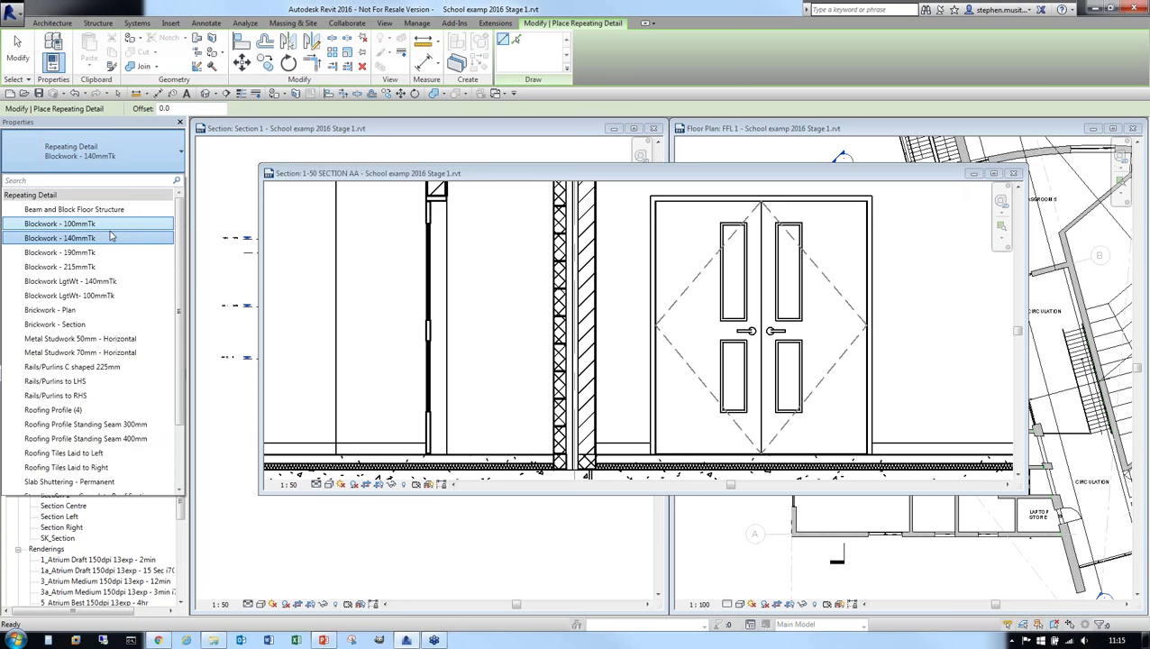
{"action": "left_click", "coordinate": [113, 238]}
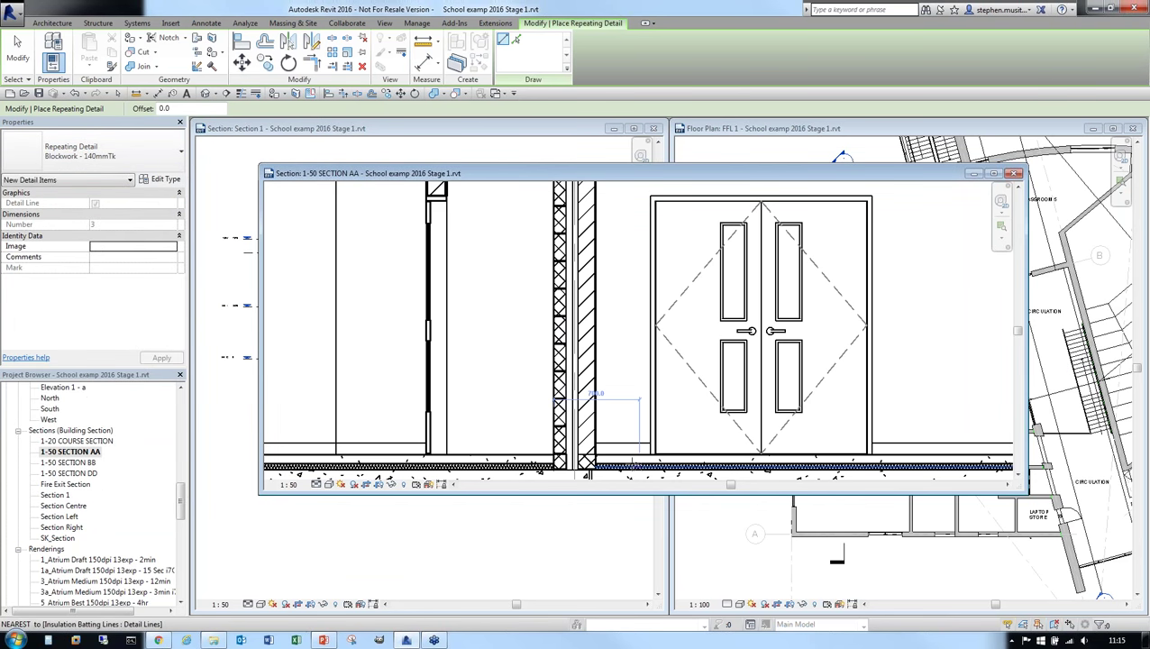
{"action": "left_click", "coordinate": [576, 455]}
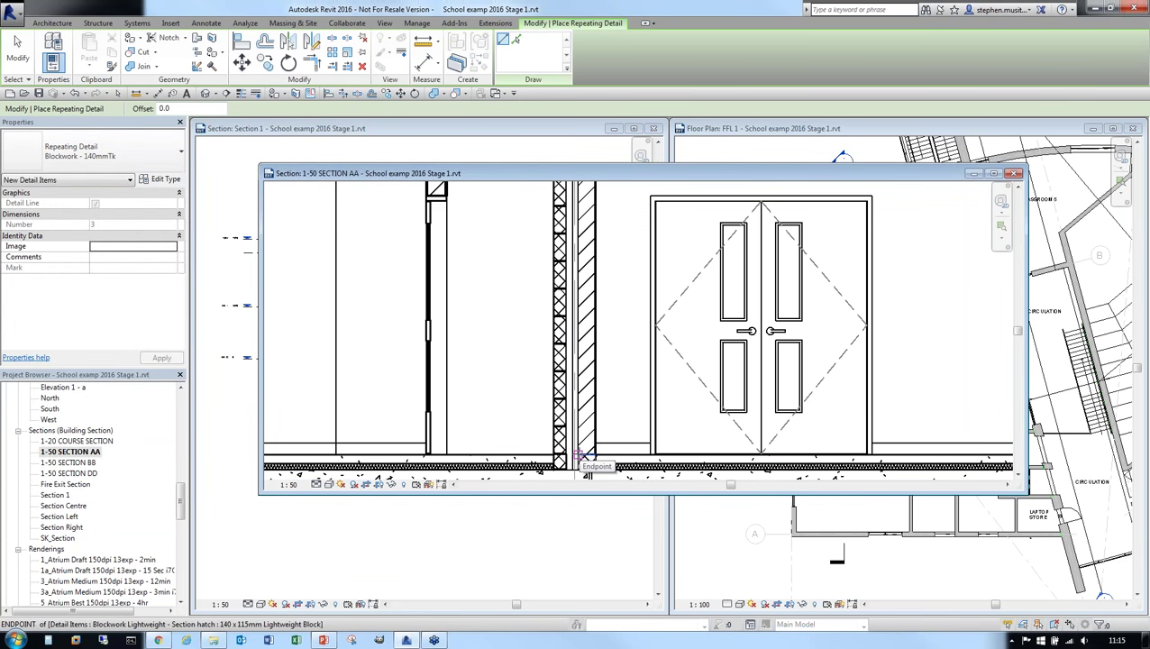
{"action": "scroll", "coordinate": [621, 329], "scroll_direction": "down", "scroll_amount": 2}
{"action": "scroll", "coordinate": [606, 377], "scroll_direction": "up", "scroll_amount": 1}
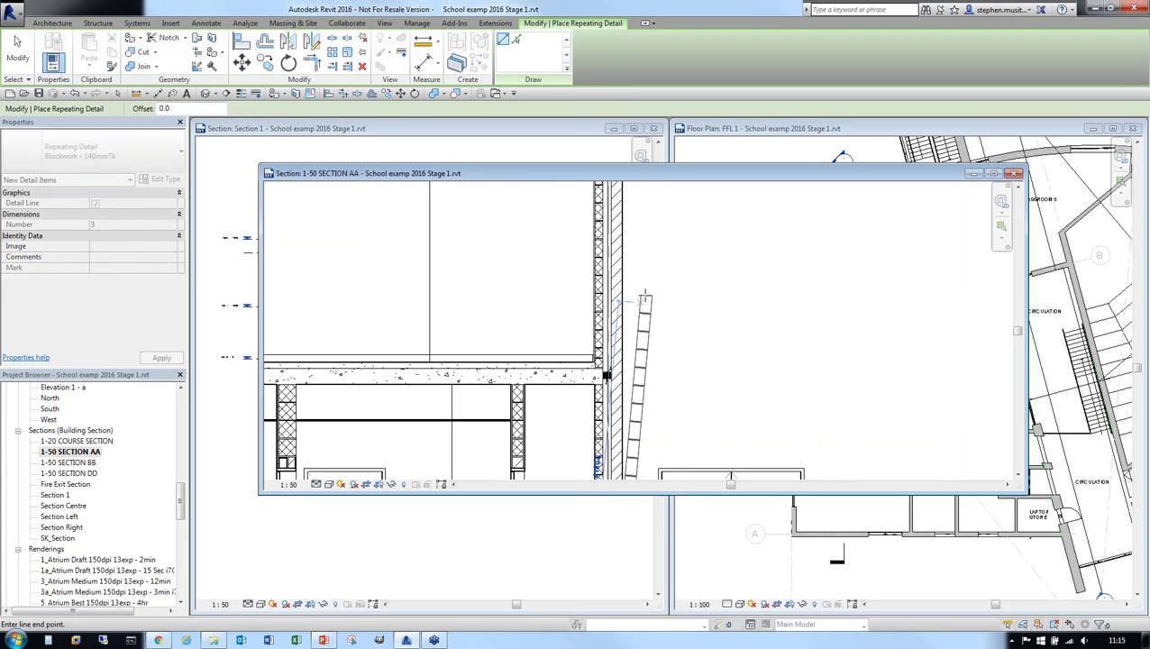
{"action": "scroll", "coordinate": [630, 279], "scroll_direction": "up", "scroll_amount": 2}
{"action": "middle_click_drag", "start_coordinate": [631, 277], "coordinate": [588, 400]}
{"action": "scroll", "coordinate": [587, 400], "scroll_direction": "up", "scroll_amount": 1}
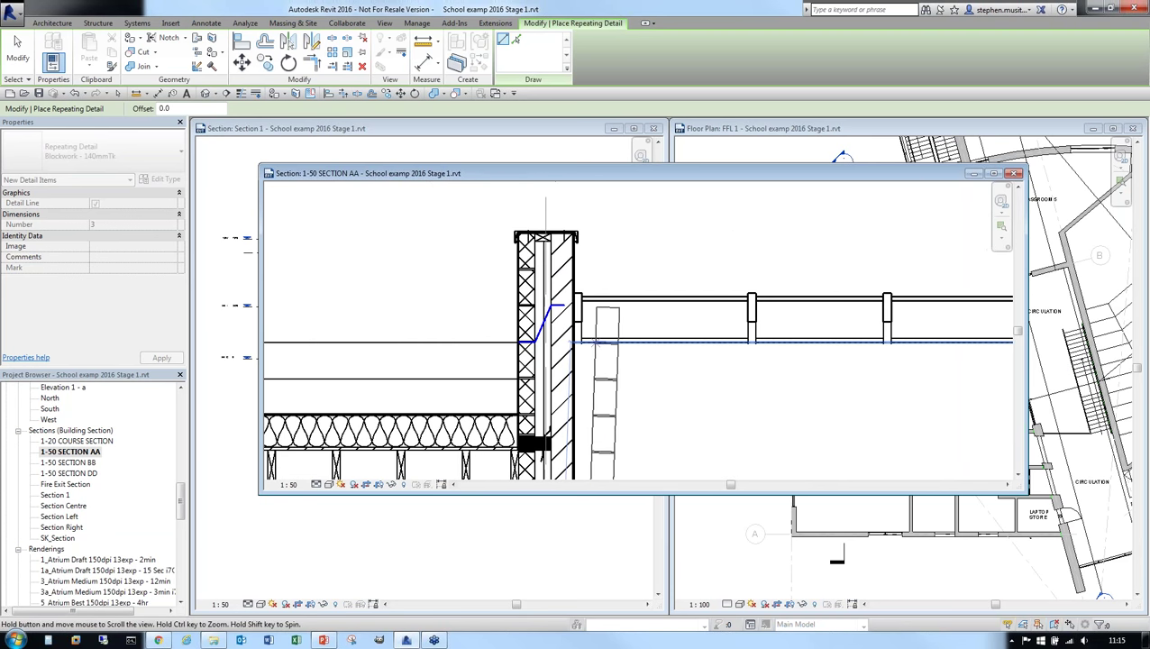
{"action": "left_click", "coordinate": [545, 232]}
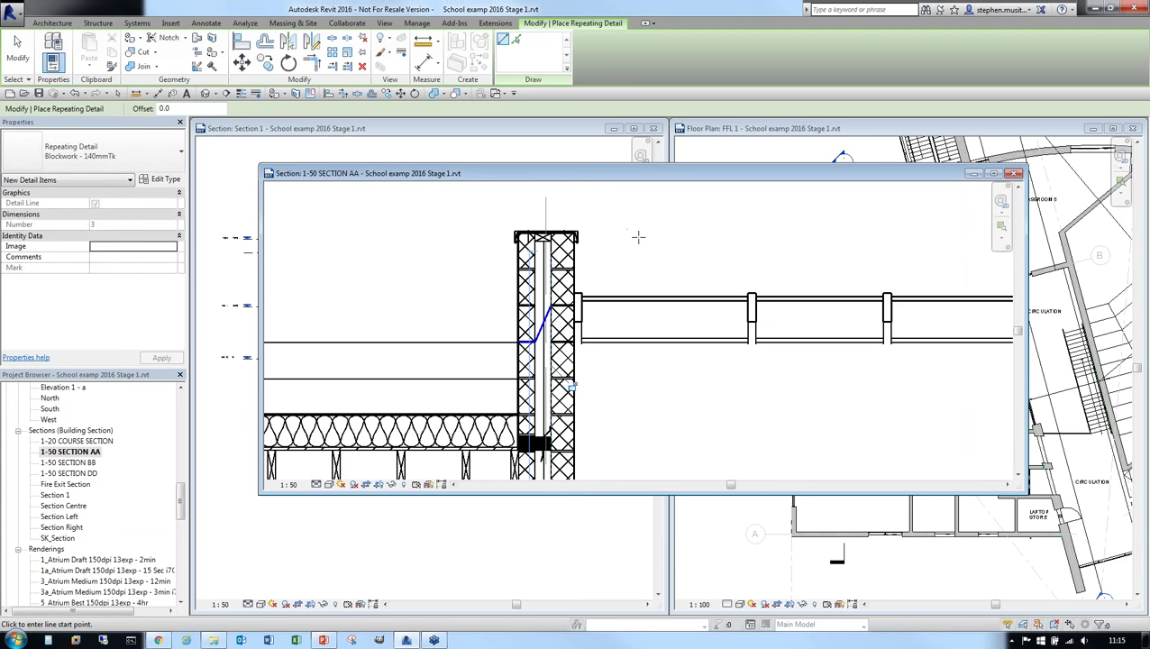
{"action": "key", "text": "Escape"}
{"action": "key", "text": "Escape"}
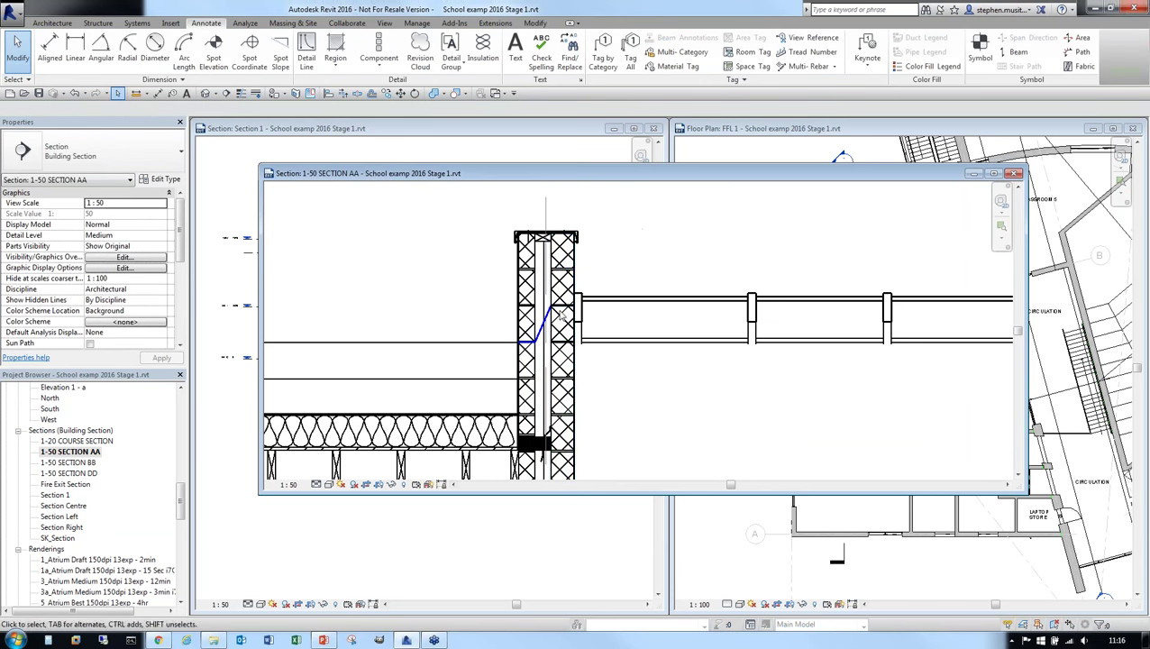
Step: Review the whole 1-50 SECTION AA view, from the foundations and staircase to the roof, with the blockwork detailing in place
{"action": "scroll", "coordinate": [616, 402], "scroll_direction": "down", "scroll_amount": 3}
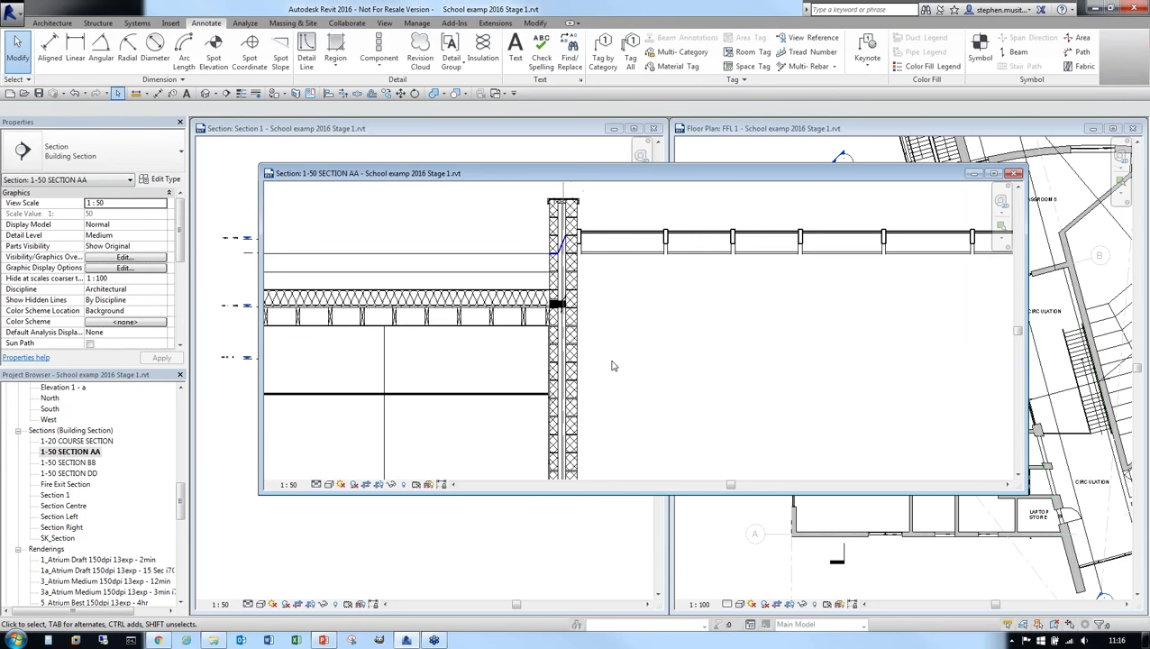
{"action": "scroll", "coordinate": [612, 368], "scroll_direction": "down", "scroll_amount": 1}
{"action": "scroll", "coordinate": [623, 366], "scroll_direction": "down", "scroll_amount": 3}
{"action": "middle_click_drag", "start_coordinate": [630, 341], "coordinate": [653, 299]}
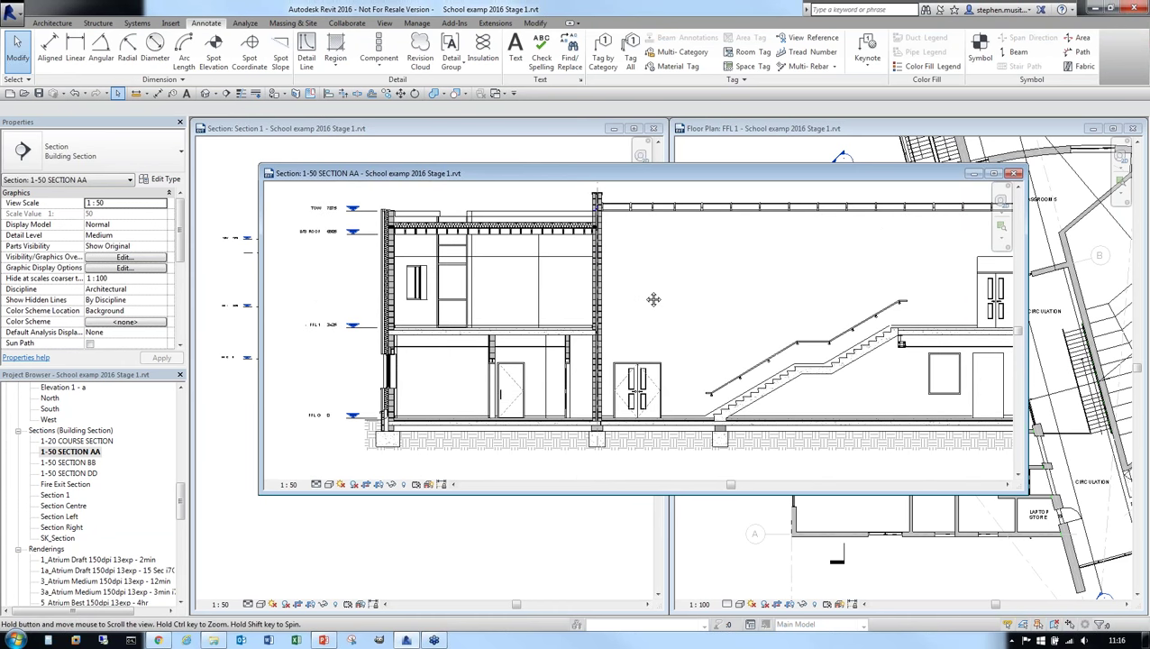
{"action": "scroll", "coordinate": [635, 446], "scroll_direction": "up", "scroll_amount": 2}
{"action": "scroll", "coordinate": [692, 304], "scroll_direction": "down", "scroll_amount": 2}
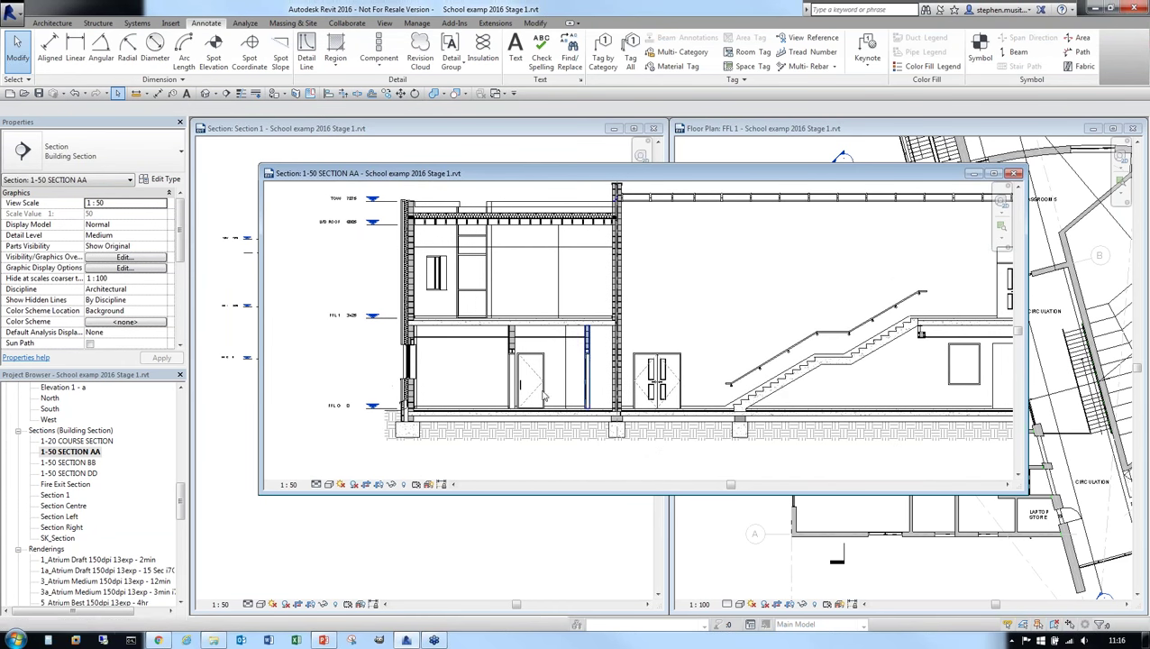
{"action": "middle_click_drag", "start_coordinate": [489, 394], "coordinate": [564, 389]}
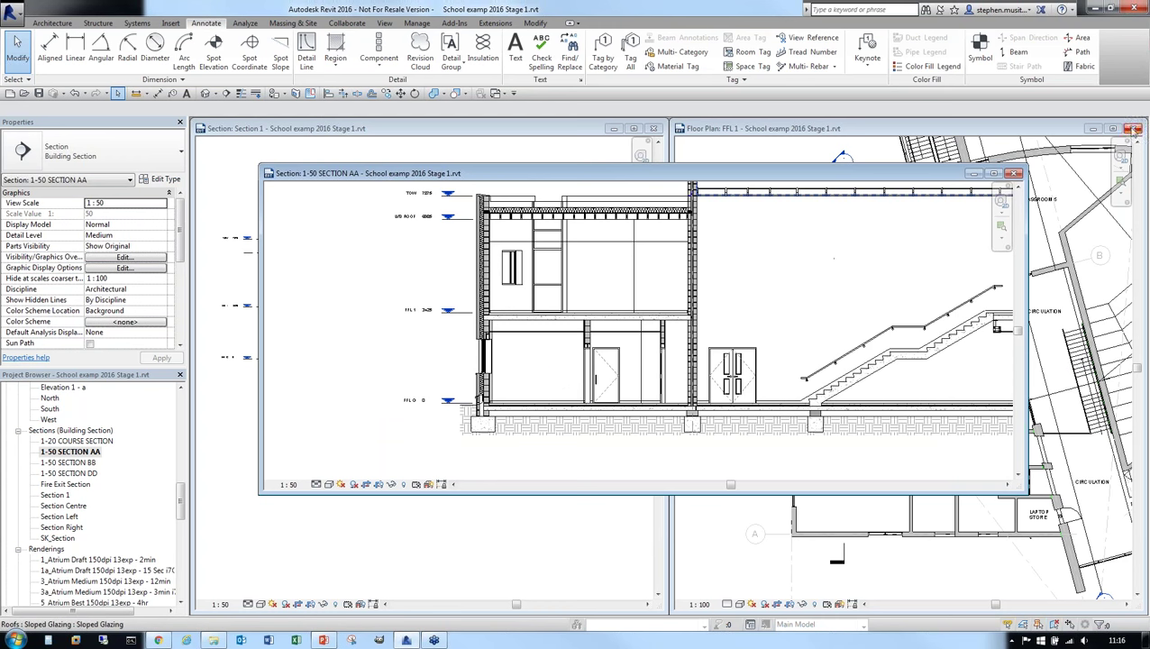
Step: Close the FFL 1 floor plan and Section 1 views, and reposition and resize the 1-50 SECTION AA window
{"action": "left_click", "coordinate": [1134, 129]}
{"action": "left_click", "coordinate": [658, 129]}
{"action": "left_click_drag", "start_coordinate": [649, 173], "coordinate": [764, 132]}
{"action": "left_click_drag", "start_coordinate": [368, 455], "coordinate": [554, 606]}
Step: Create a callout around the external wall's footing at FFL G and move its bubble to the outer side of the wall
{"action": "middle_click_drag", "start_coordinate": [789, 439], "coordinate": [777, 477]}
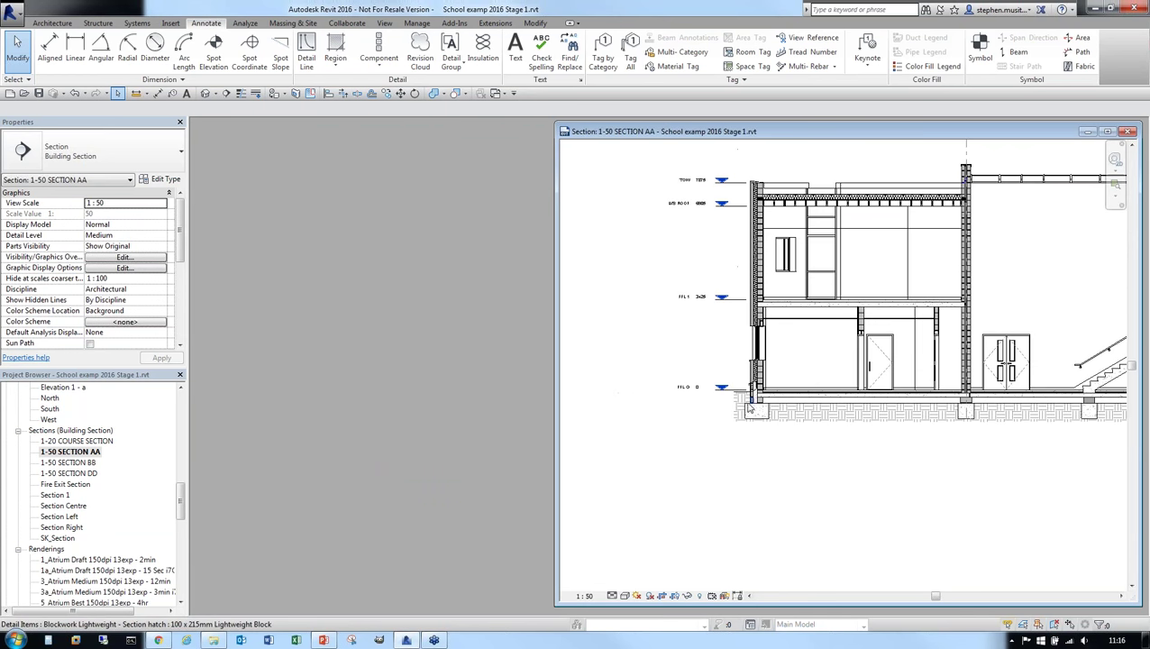
{"action": "scroll", "coordinate": [752, 404], "scroll_direction": "up", "scroll_amount": 2}
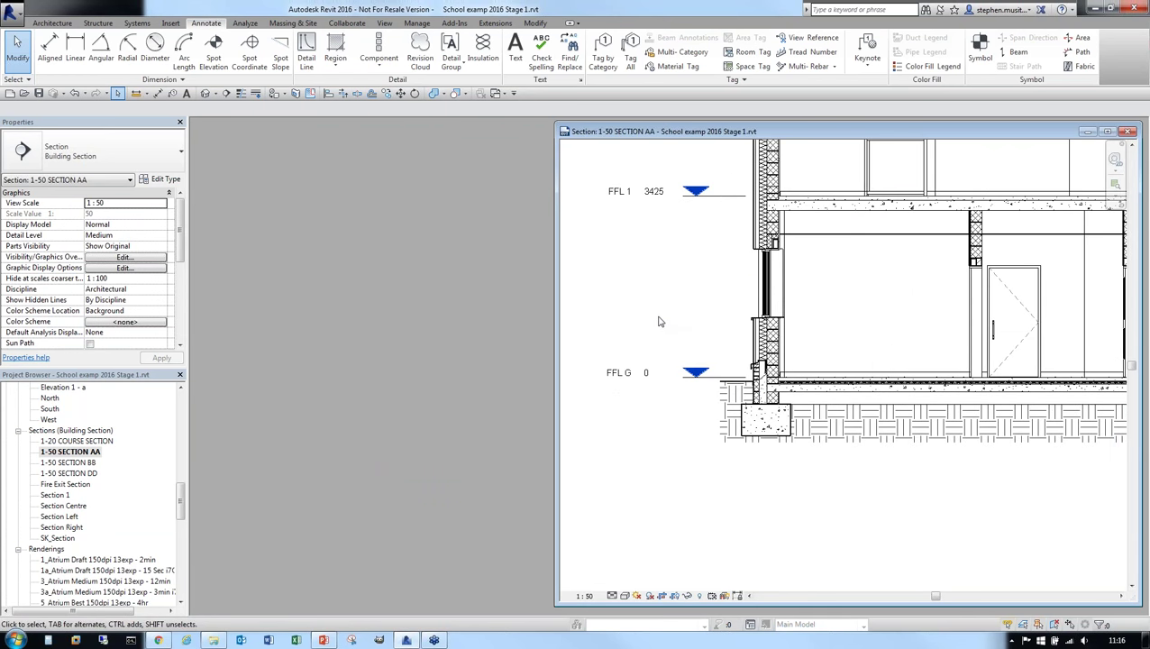
{"action": "left_click", "coordinate": [384, 22]}
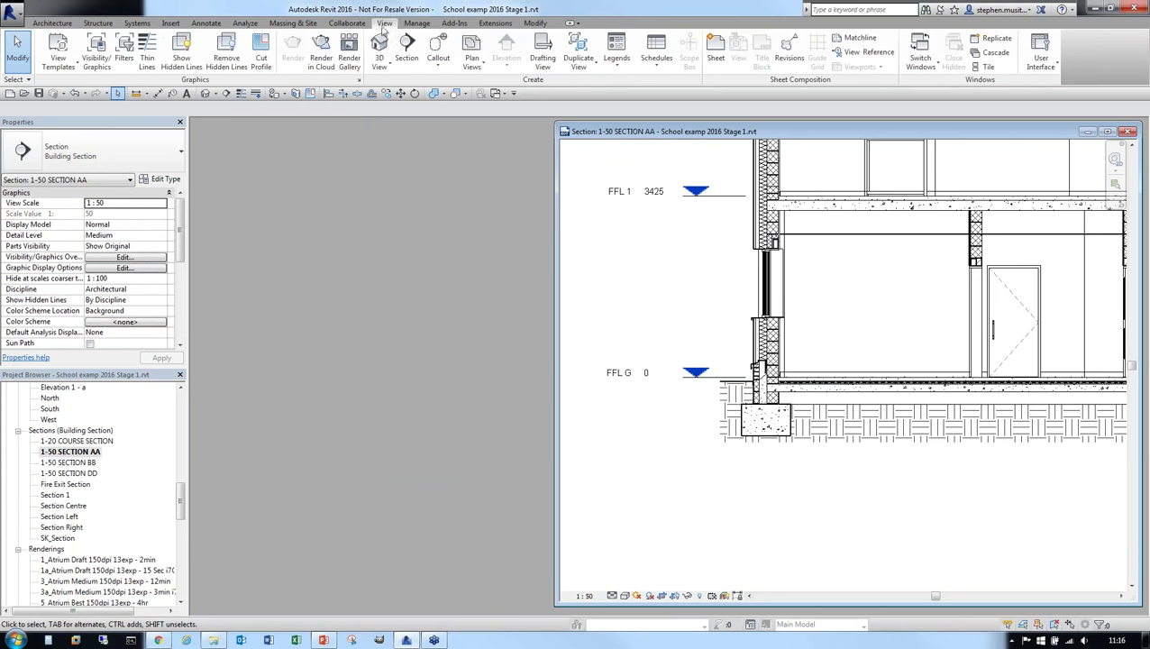
{"action": "left_click", "coordinate": [438, 50]}
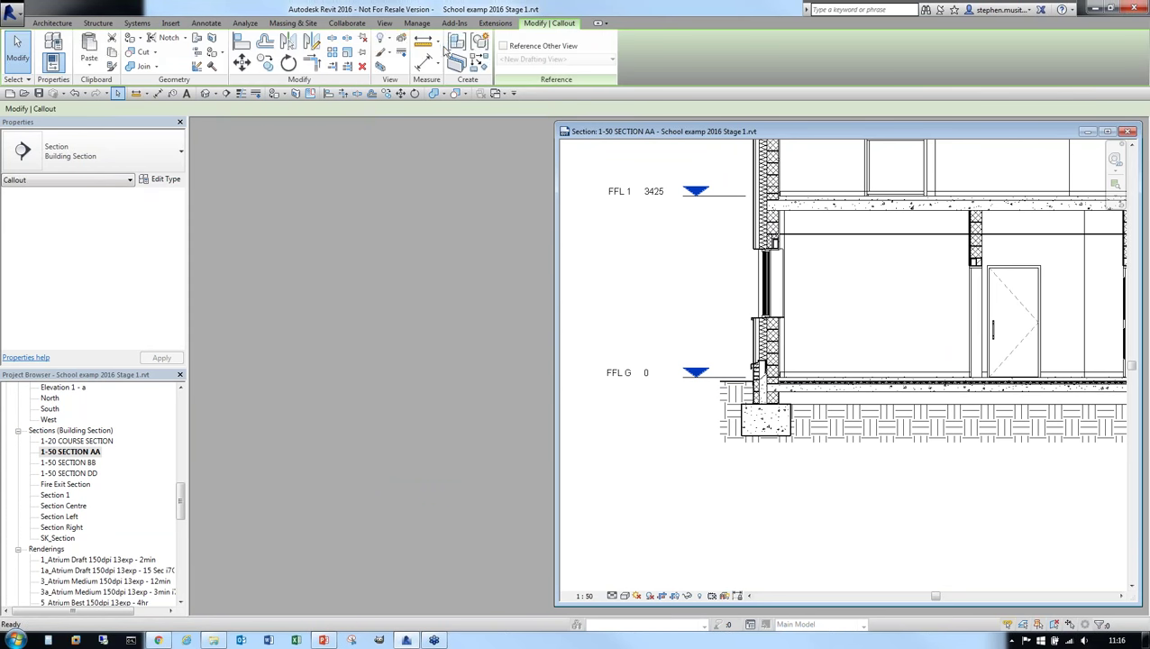
{"action": "left_click", "coordinate": [721, 358]}
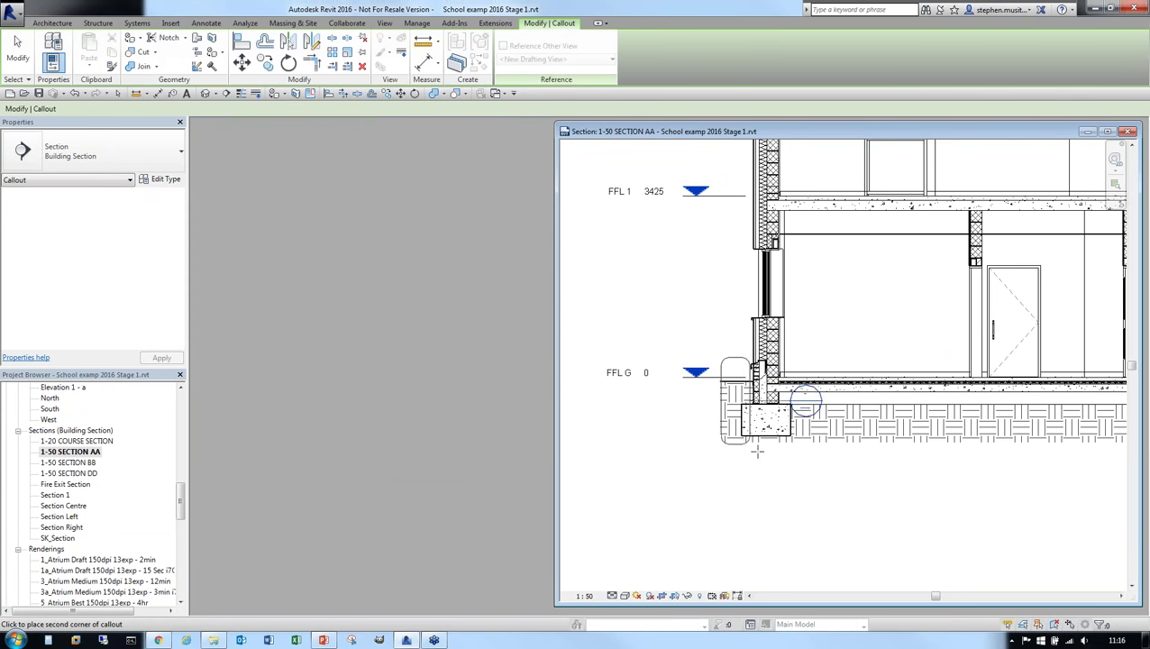
{"action": "left_click", "coordinate": [811, 444]}
{"action": "scroll", "coordinate": [847, 400], "scroll_direction": "up", "scroll_amount": 1}
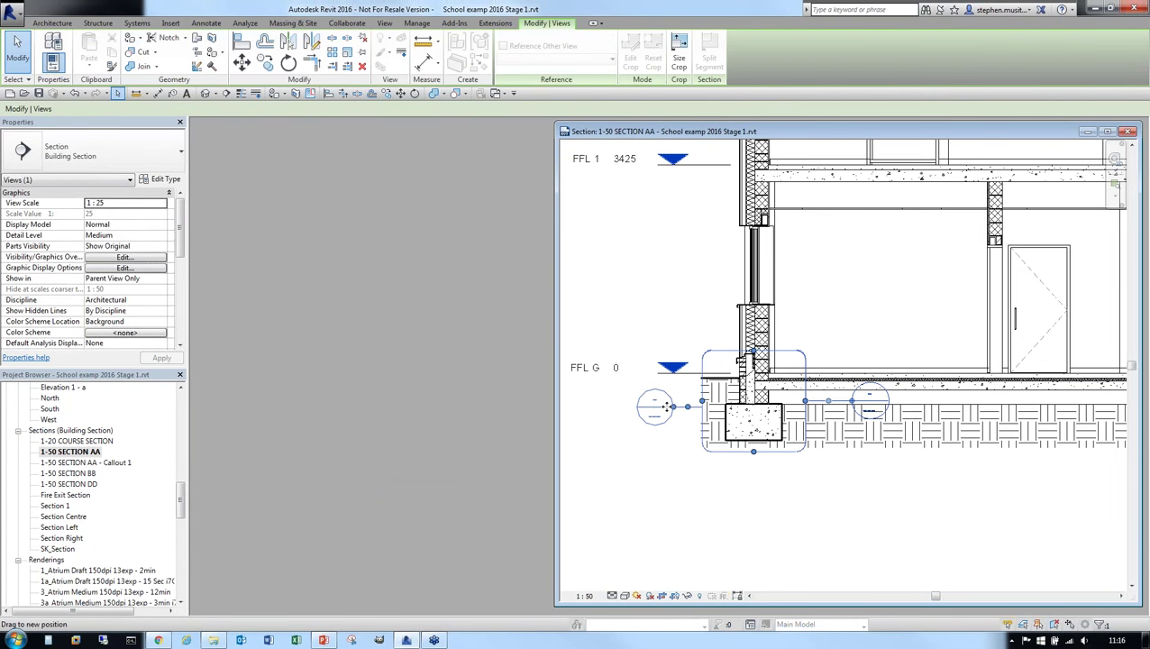
{"action": "left_click_drag", "start_coordinate": [666, 407], "coordinate": [660, 406]}
{"action": "left_click", "coordinate": [672, 472]}
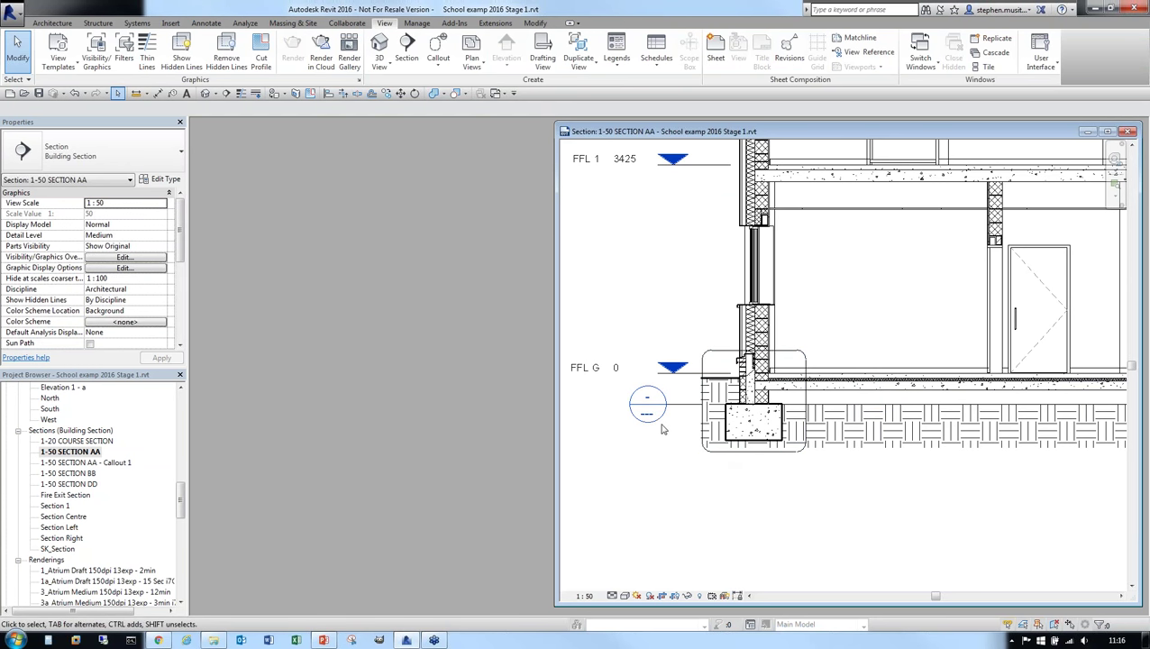
Step: Rename the new callout view as 1-10 FOOTING DETAL
{"action": "left_click", "coordinate": [47, 464]}
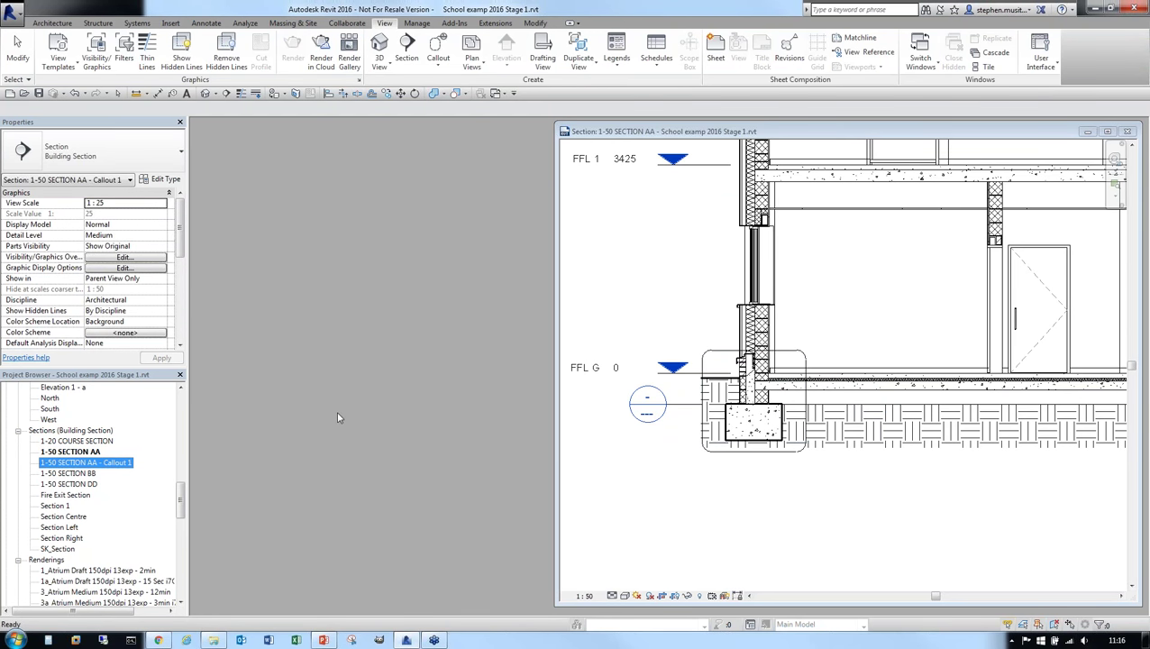
{"action": "right_click", "coordinate": [117, 464]}
{"action": "left_click", "coordinate": [158, 388]}
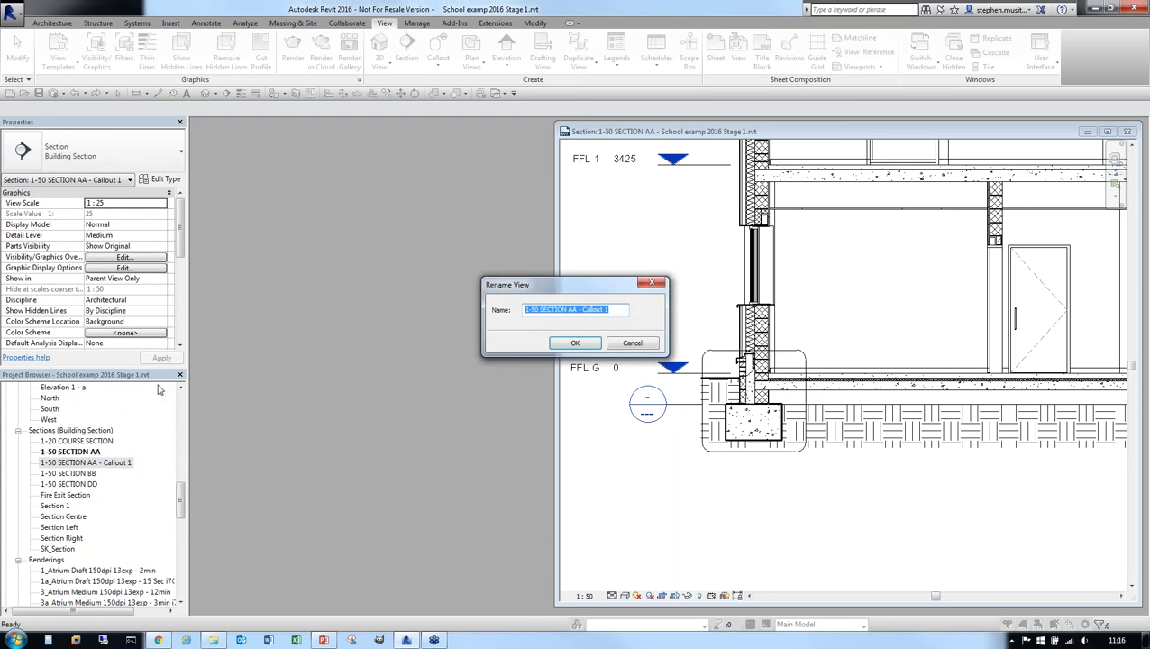
{"action": "type", "text": "1-10 FOOTING DETAIL"}
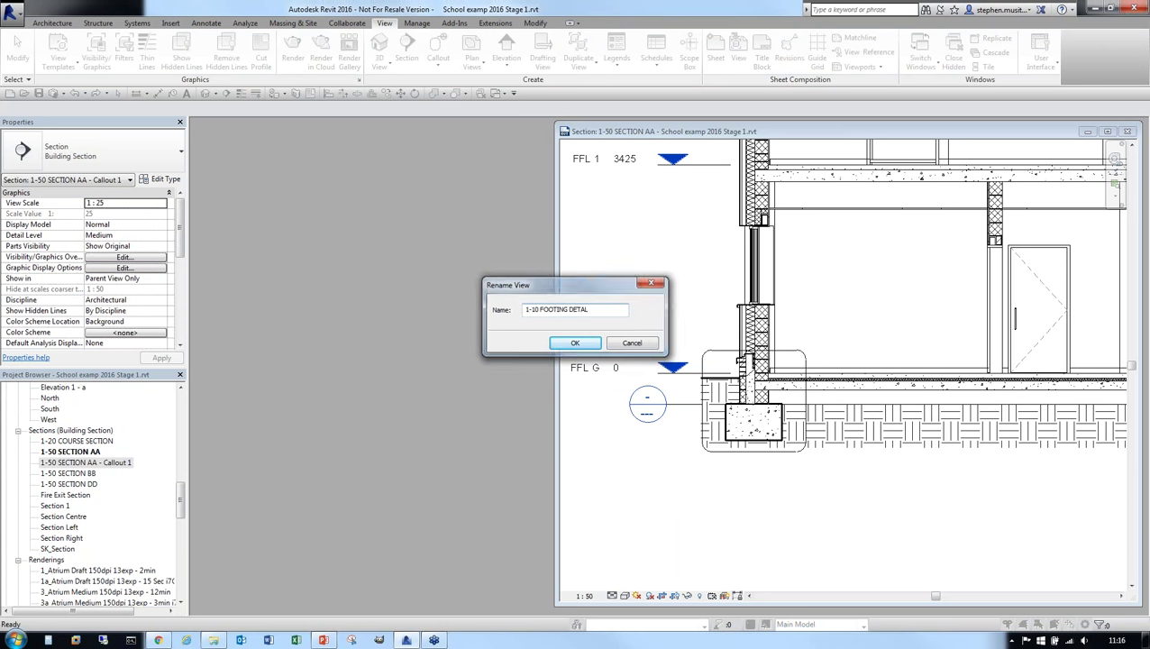
{"action": "key", "text": "Return"}
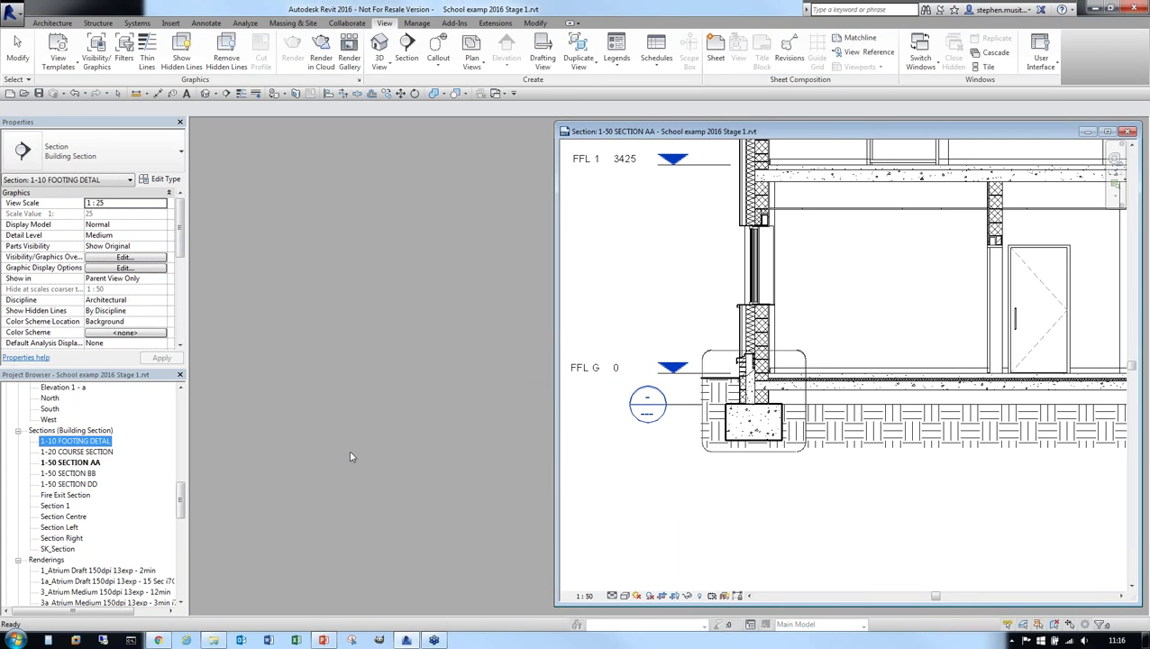
Step: Open the 1-10 FOOTING DETAL view and arrange its resized window beside 1-50 SECTION AA, with the footing in view
{"action": "double_click", "coordinate": [100, 441]}
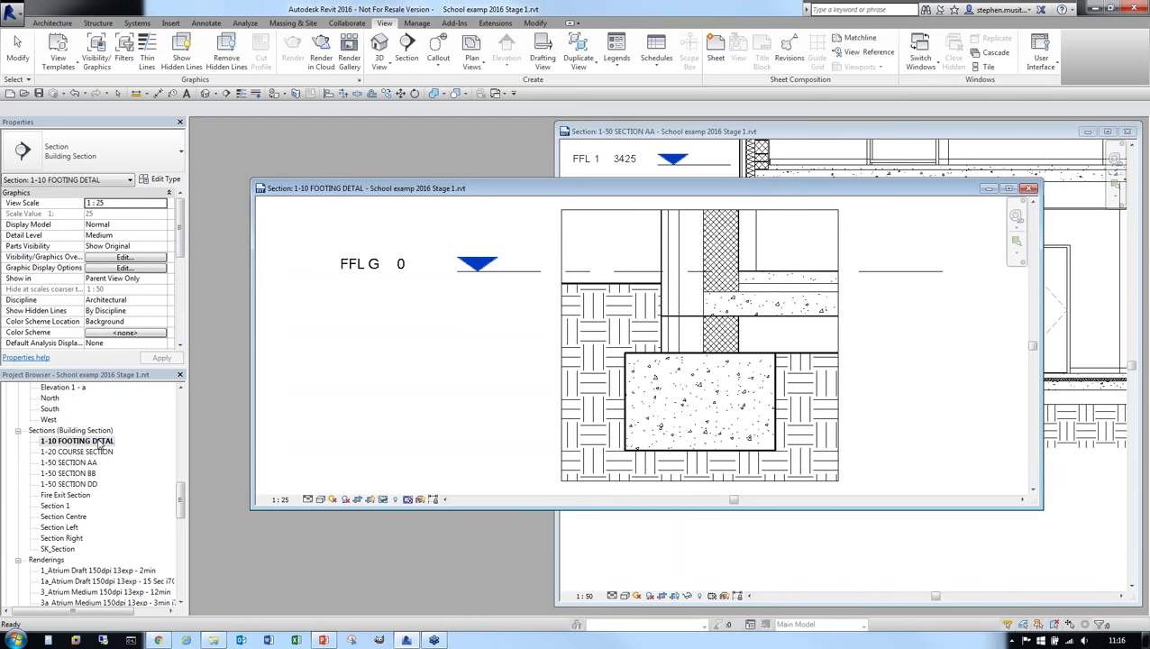
{"action": "left_click", "coordinate": [1032, 188]}
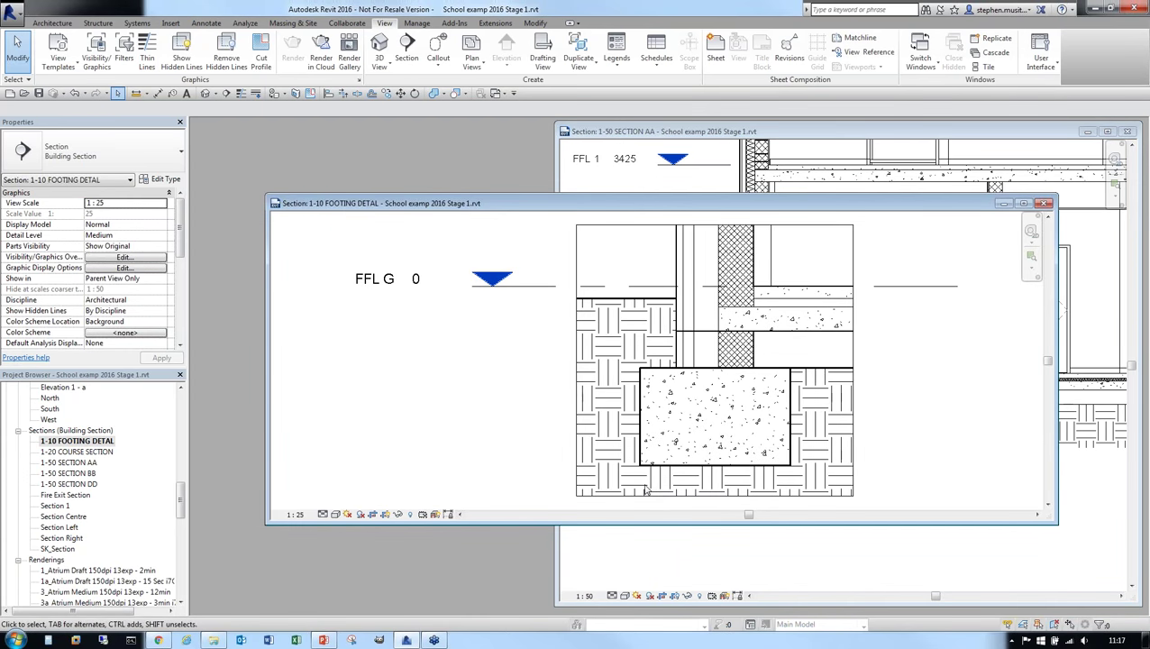
{"action": "left_click_drag", "start_coordinate": [1058, 523], "coordinate": [605, 562]}
{"action": "left_click_drag", "start_coordinate": [509, 204], "coordinate": [441, 138]}
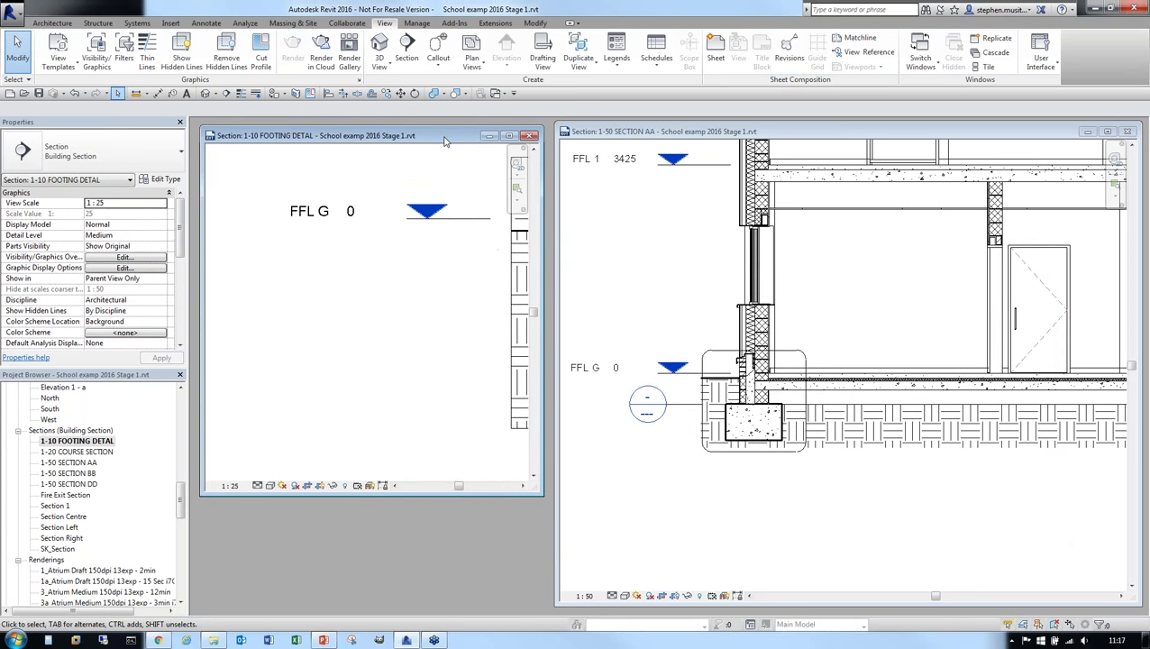
{"action": "middle_click_drag", "start_coordinate": [518, 266], "coordinate": [294, 292]}
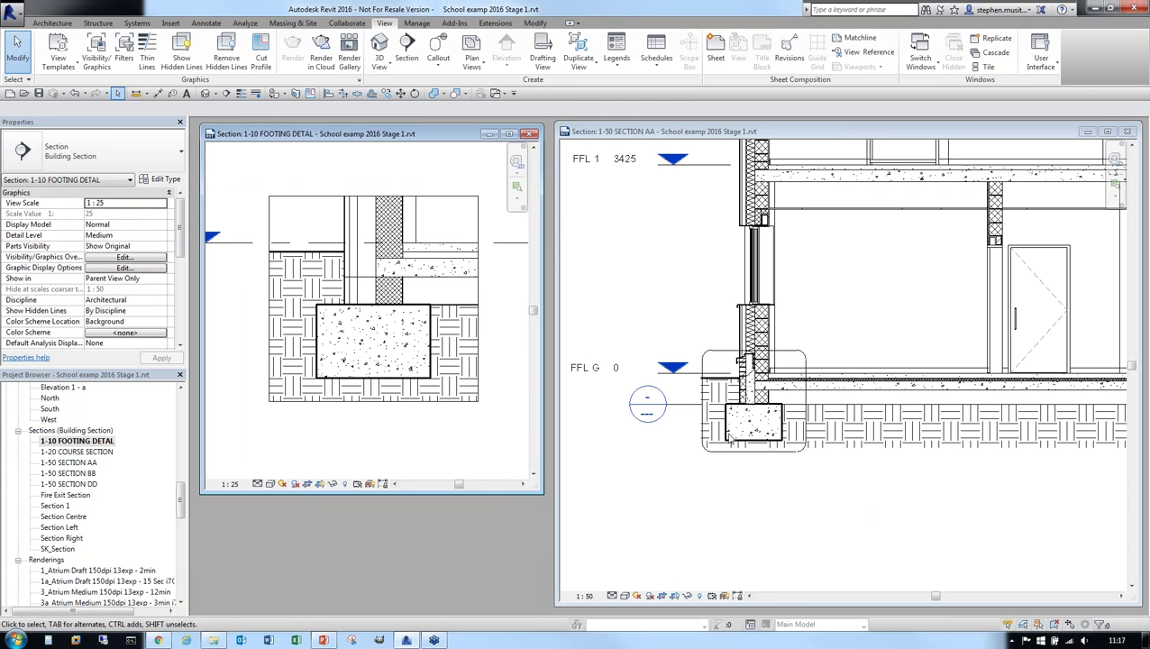
Step: Select only the detail items, insulation batting lines, and fine and medium lines around the footing in 1-50 SECTION AA using a filter
{"action": "left_click", "coordinate": [796, 492]}
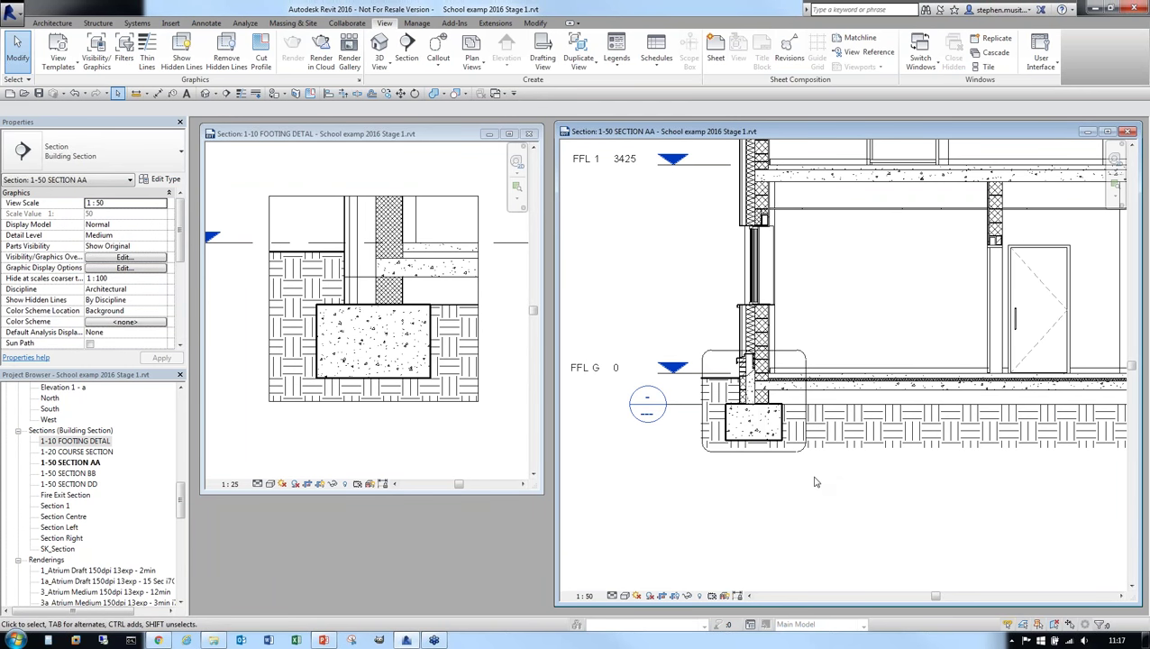
{"action": "left_click_drag", "start_coordinate": [845, 473], "coordinate": [694, 336]}
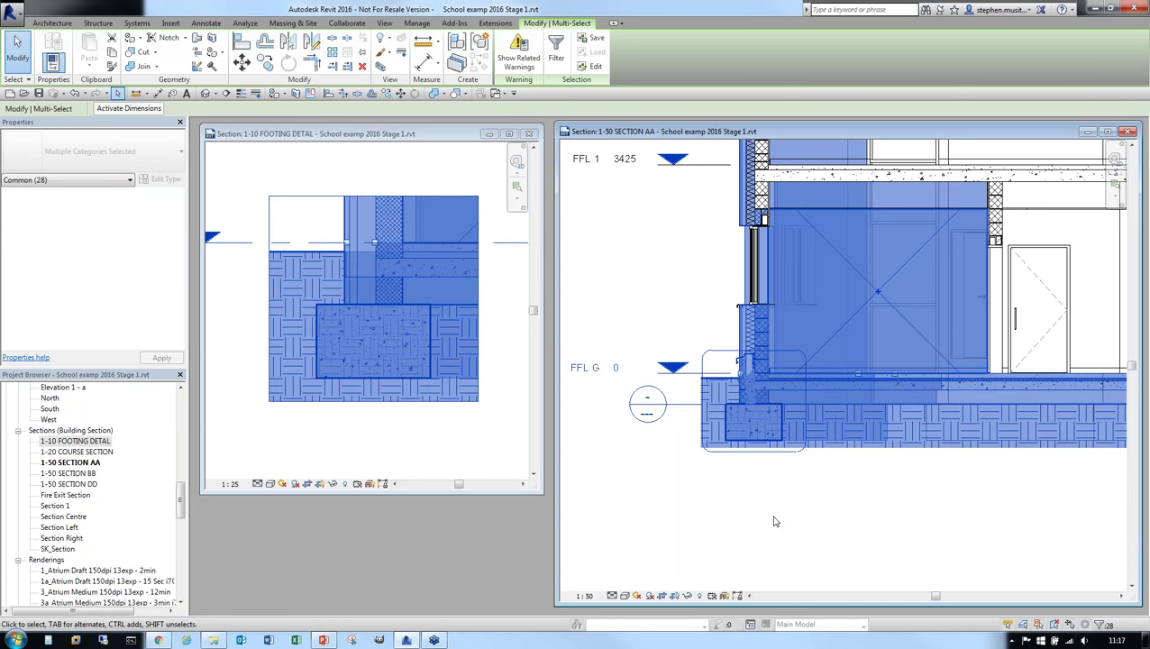
{"action": "left_click", "coordinate": [558, 54]}
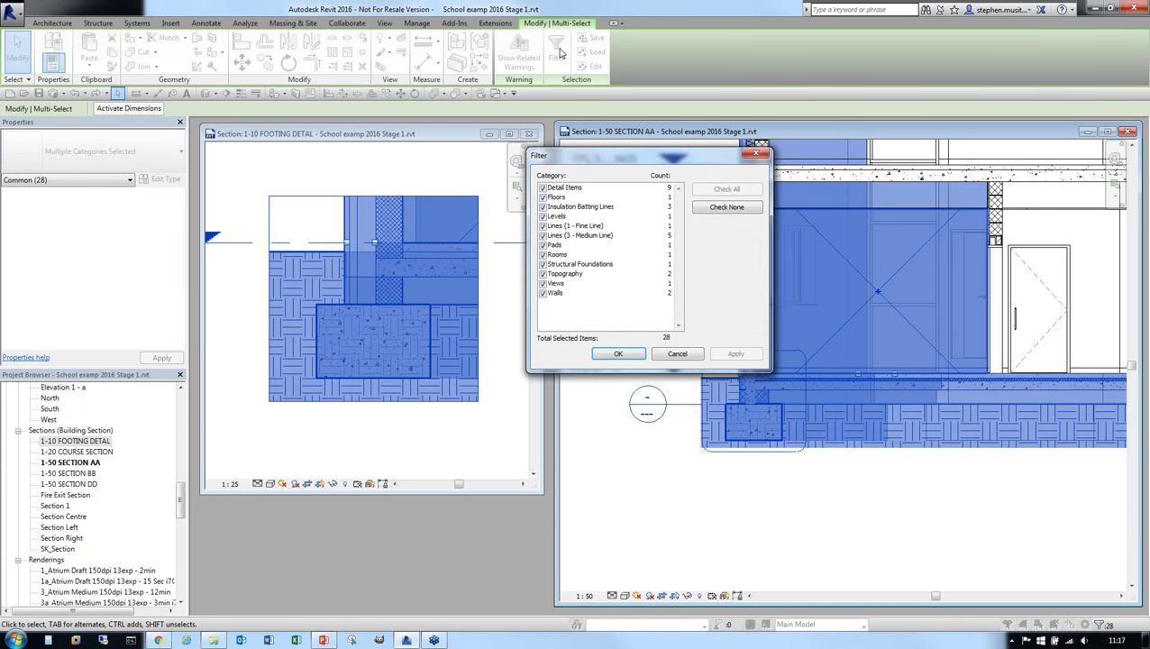
{"action": "left_click_drag", "start_coordinate": [632, 159], "coordinate": [681, 168]}
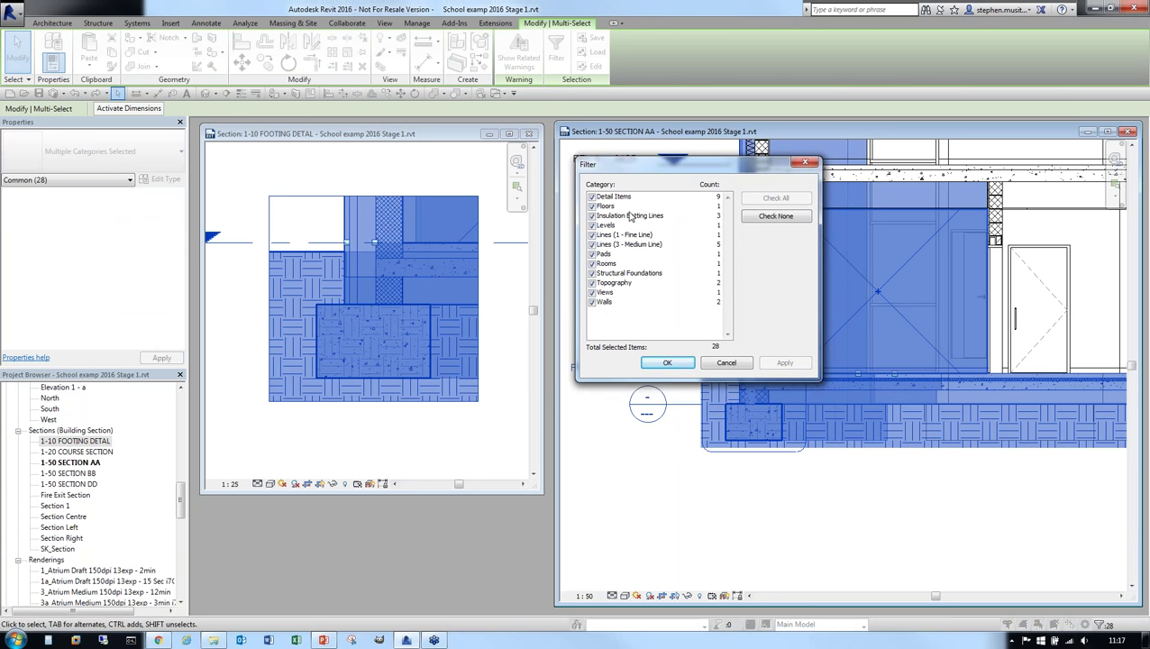
{"action": "left_click", "coordinate": [790, 218]}
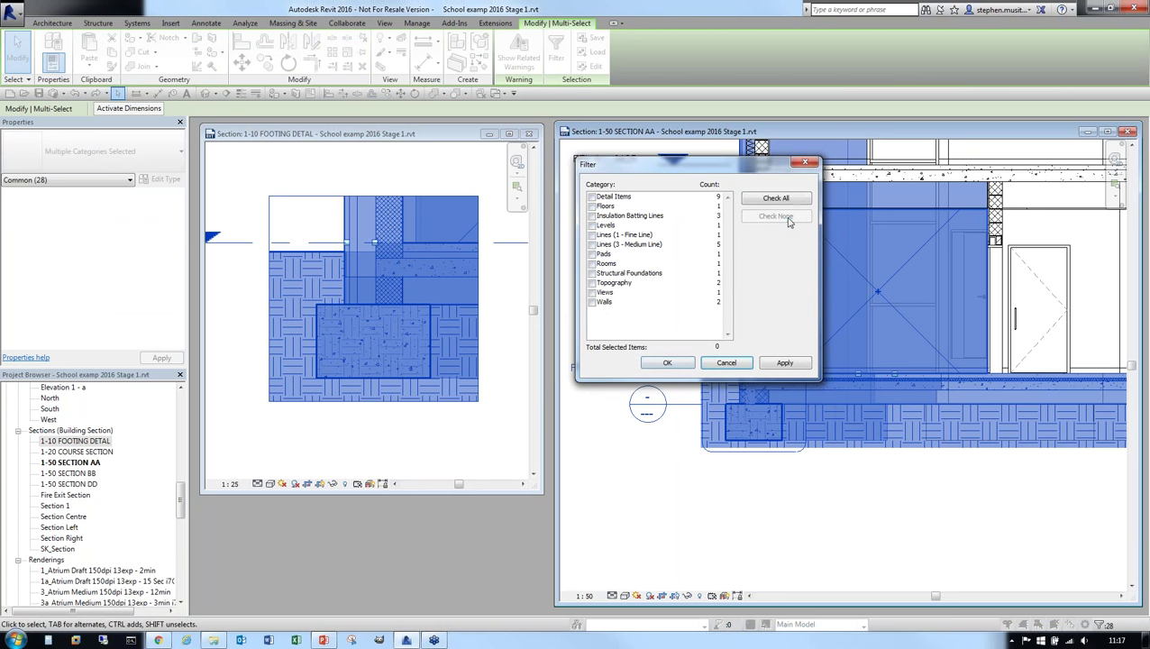
{"action": "left_click", "coordinate": [592, 197]}
{"action": "left_click", "coordinate": [592, 215]}
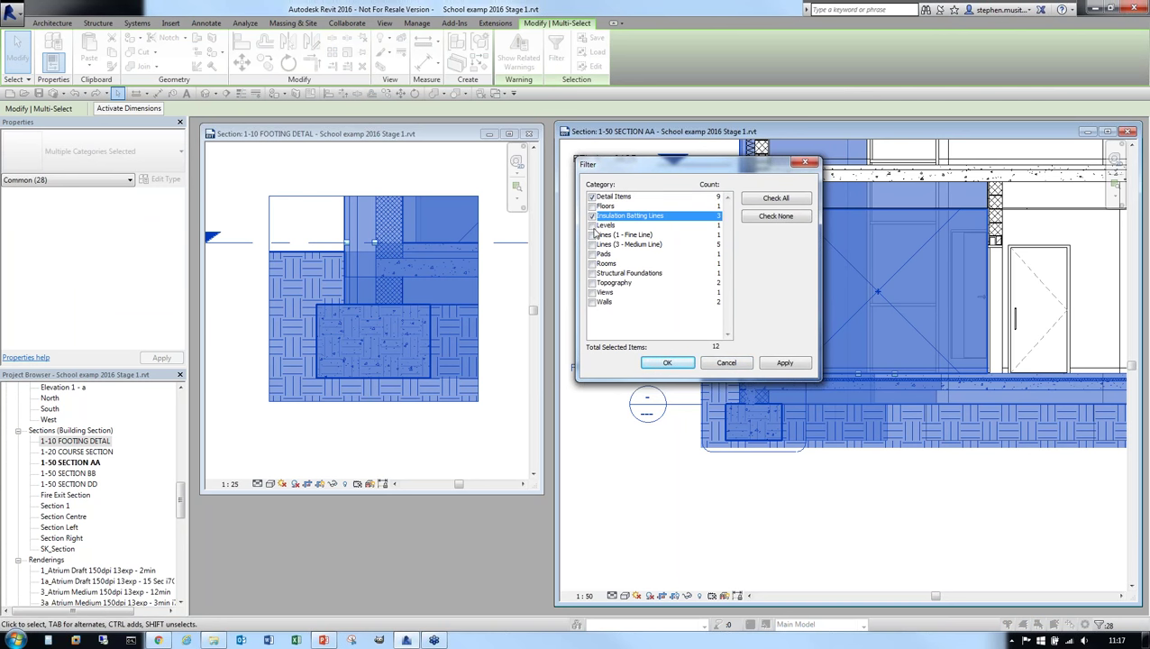
{"action": "left_click", "coordinate": [592, 234]}
{"action": "left_click", "coordinate": [592, 244]}
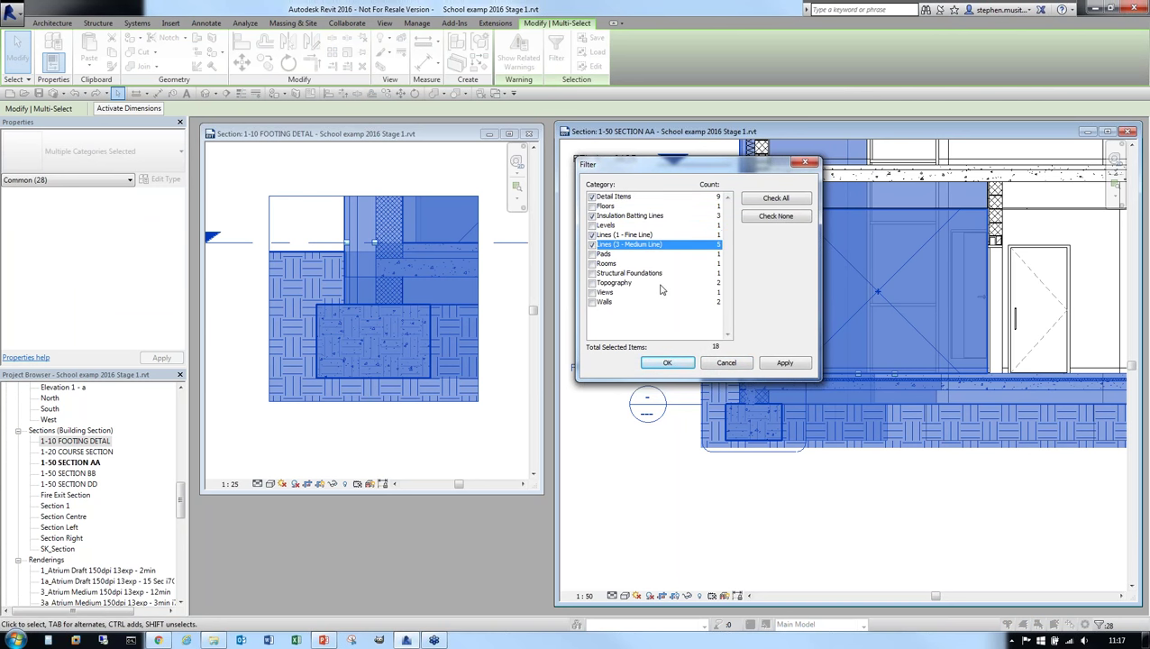
{"action": "left_click", "coordinate": [785, 364]}
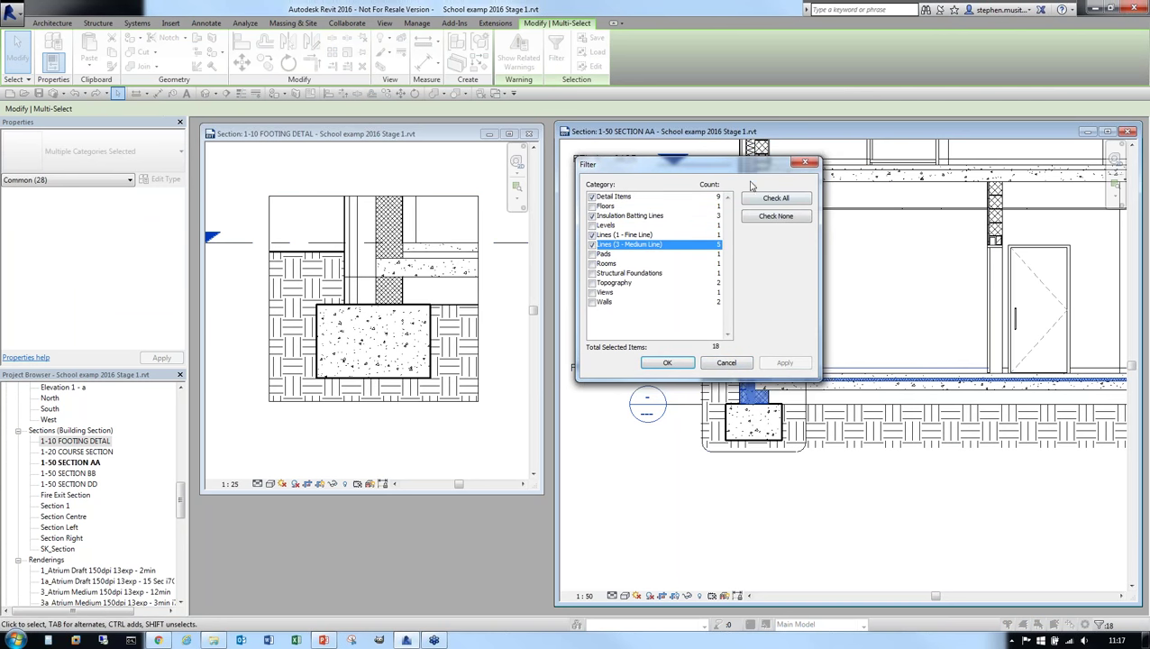
{"action": "left_click_drag", "start_coordinate": [748, 165], "coordinate": [595, 243]}
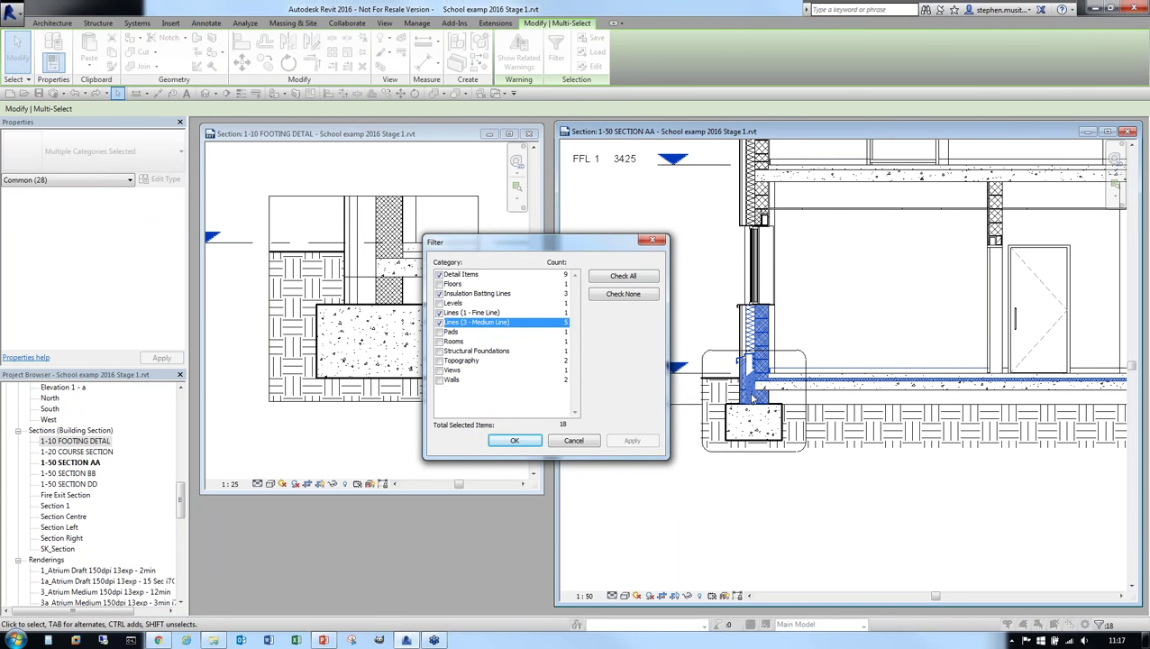
{"action": "left_click", "coordinate": [515, 439]}
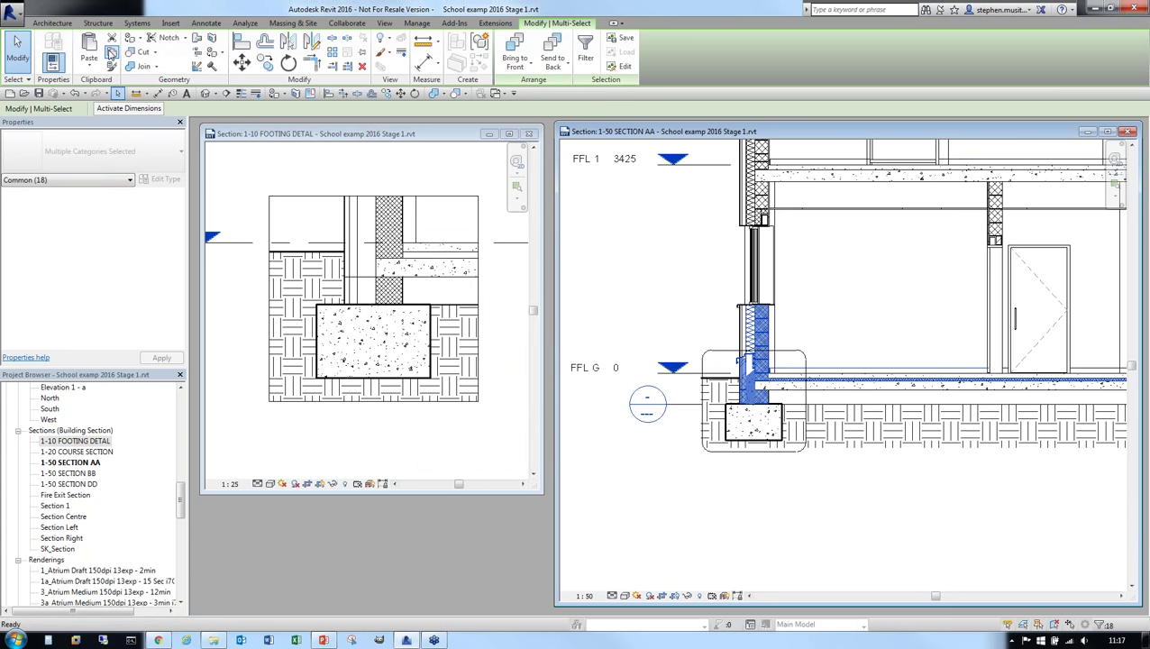
Step: Copy the selected detailing into 1-10 FOOTING DETAL, pasting it aligned to the same place
{"action": "left_click", "coordinate": [436, 135]}
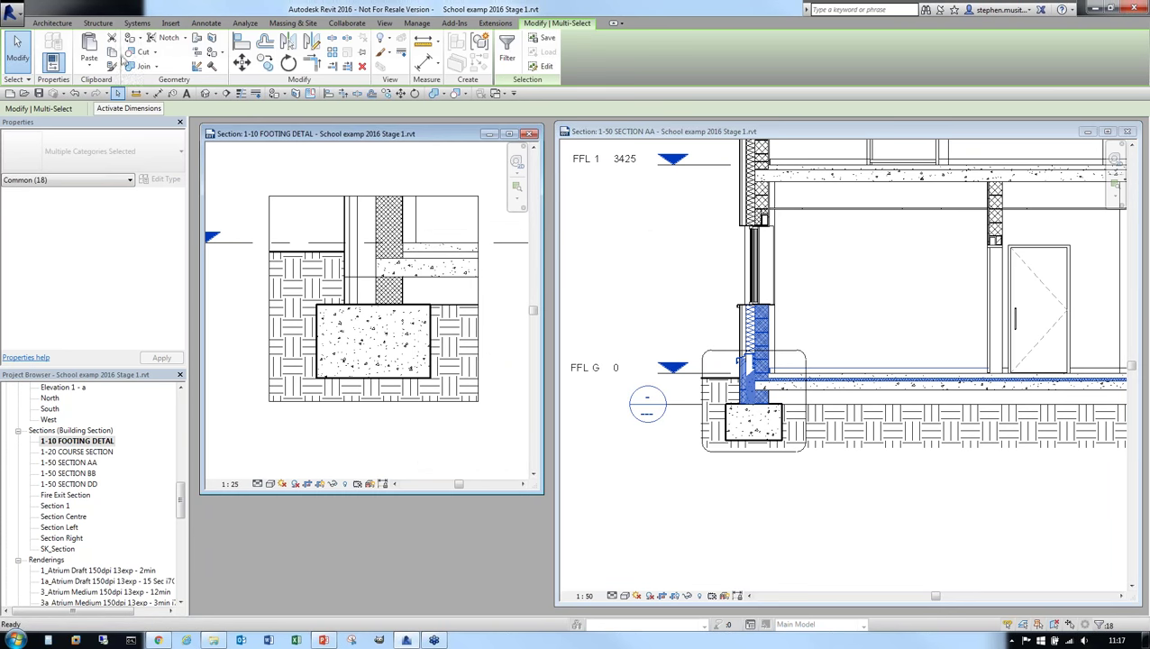
{"action": "left_click", "coordinate": [94, 59]}
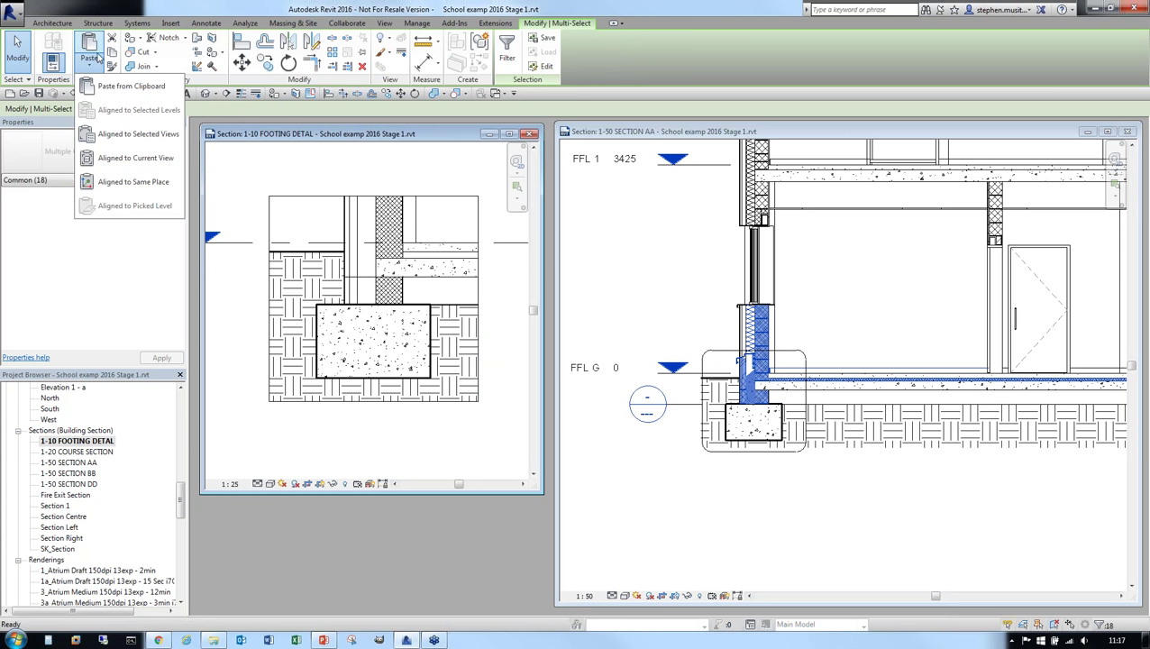
{"action": "left_click", "coordinate": [161, 189]}
{"action": "left_click", "coordinate": [456, 174]}
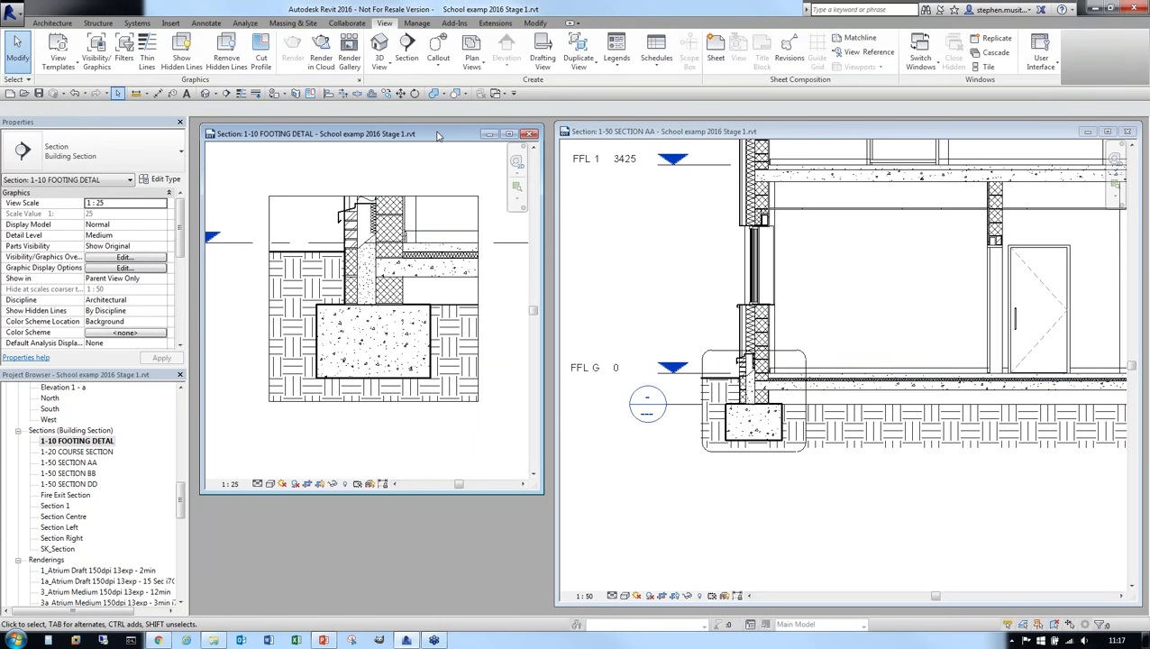
Step: Reposition and enlarge the 1-10 FOOTING DETAL window so the pasted detailing shows larger
{"action": "left_click_drag", "start_coordinate": [438, 135], "coordinate": [431, 131]}
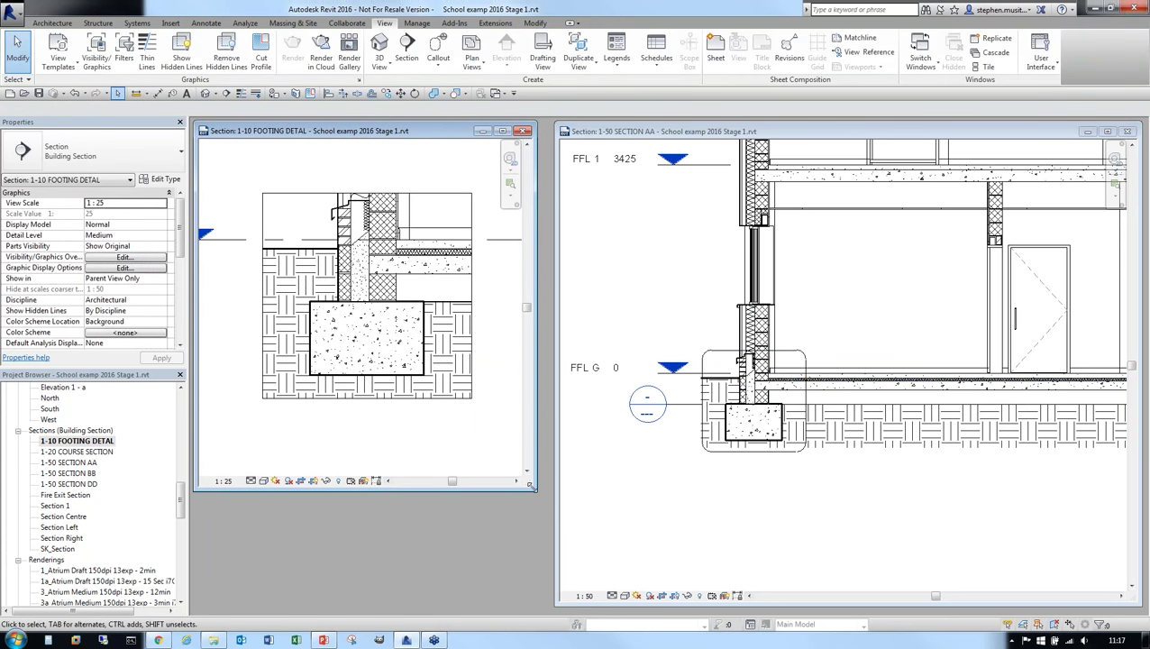
{"action": "mouse_move", "coordinate": [531, 486]}
{"action": "left_mouse_down"}
{"action": "mouse_move", "coordinate": [531, 554]}
{"action": "mouse_move", "coordinate": [549, 556]}
{"action": "left_mouse_up"}
{"action": "middle_click_drag", "start_coordinate": [402, 285], "coordinate": [406, 321]}
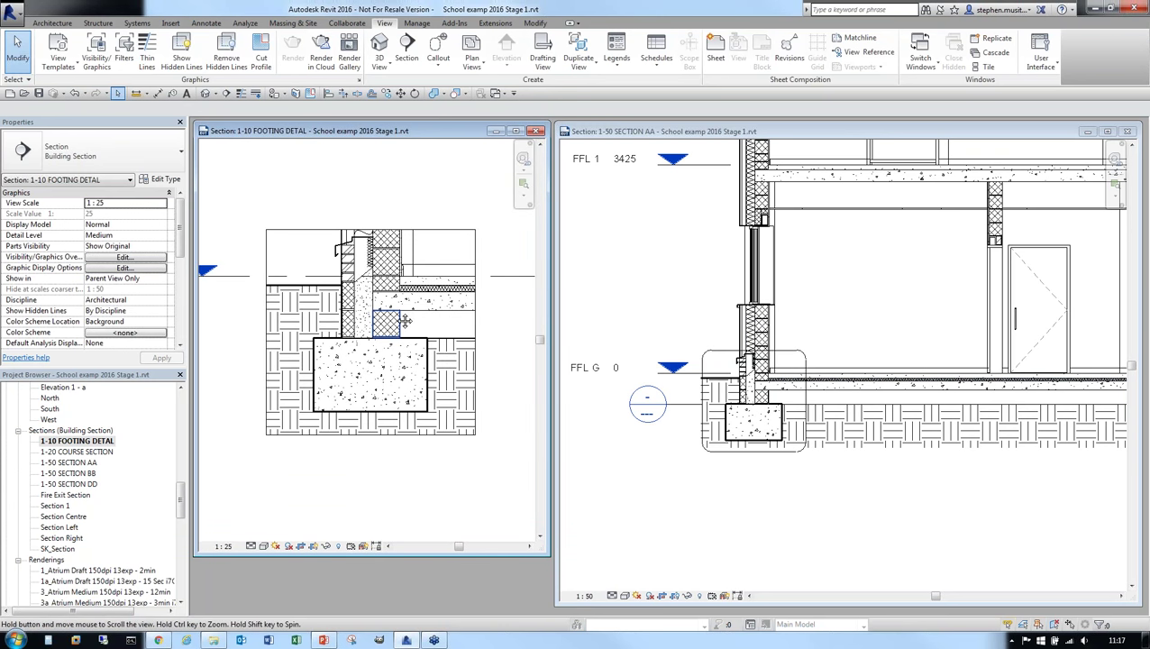
{"action": "scroll", "coordinate": [406, 320], "scroll_direction": "up", "scroll_amount": 2}
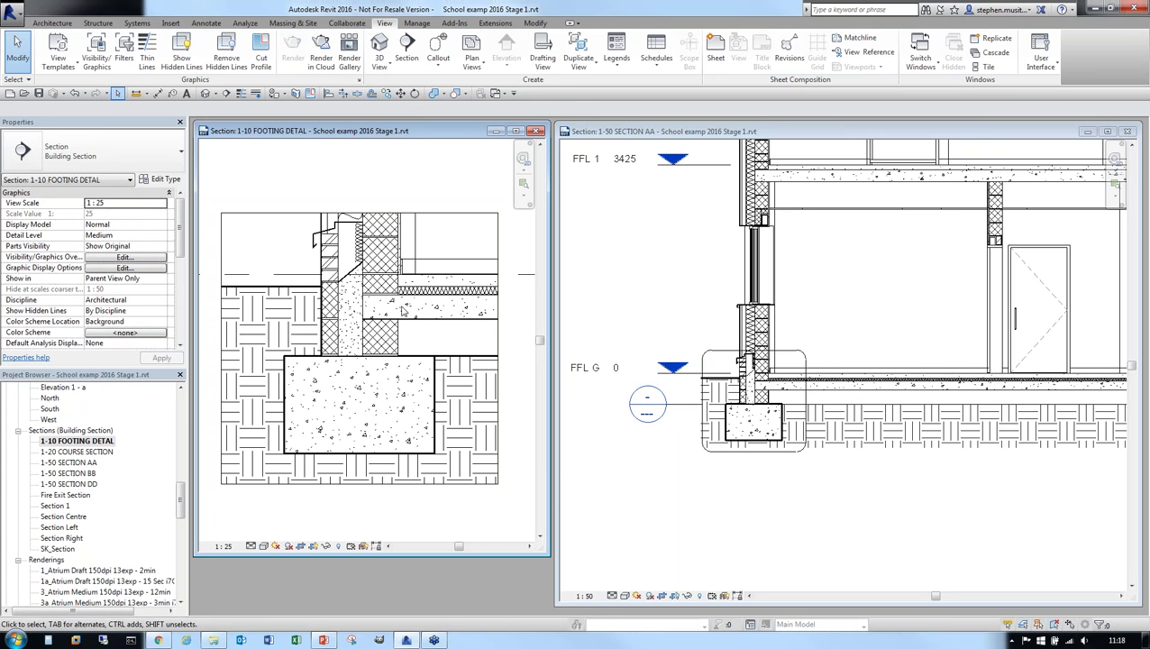
Step: Set the footing detail view's scale to 1:10 and hide its crop region
{"action": "left_click", "coordinate": [230, 547]}
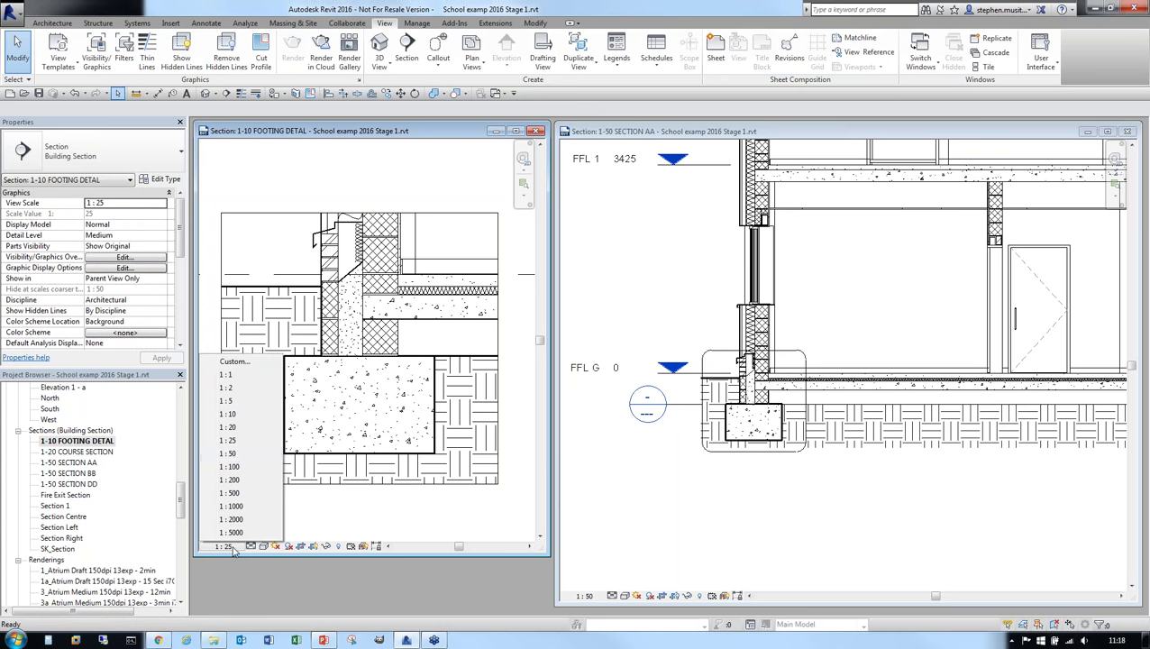
{"action": "left_click", "coordinate": [232, 415]}
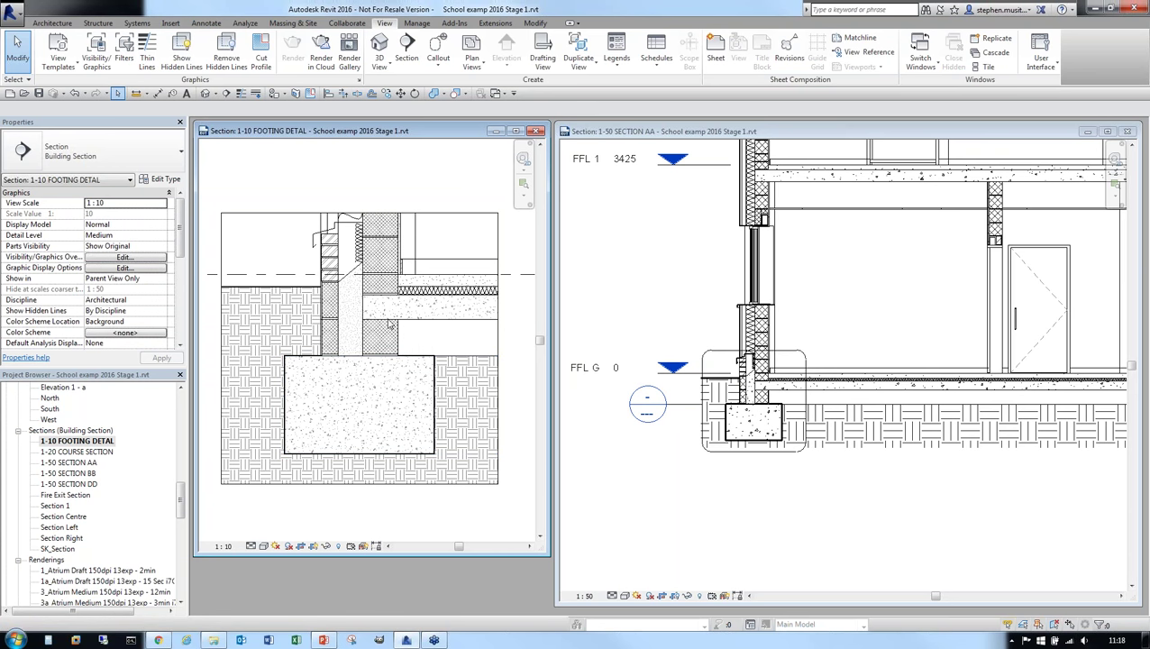
{"action": "left_click", "coordinate": [313, 546]}
{"action": "scroll", "coordinate": [368, 396], "scroll_direction": "down", "scroll_amount": 1}
{"action": "middle_click_drag", "start_coordinate": [368, 397], "coordinate": [352, 388]}
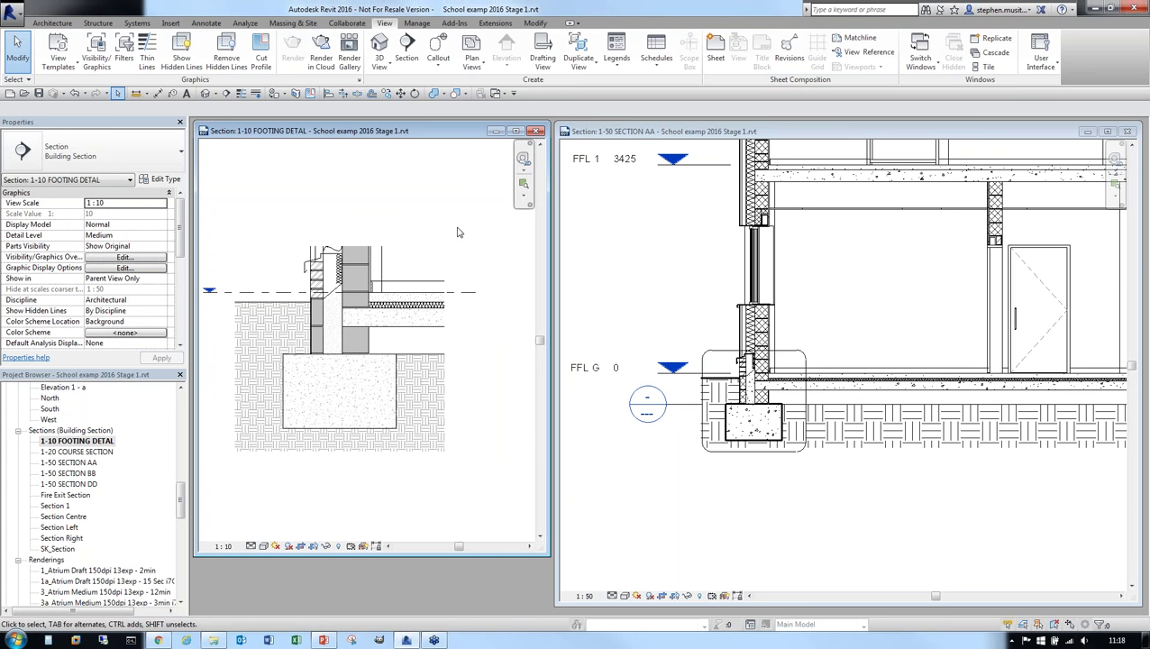
Step: Add an aligned dimension chain beside the floor, from the foundation's top through the slab and insulation faces to the finished floor surface
{"action": "left_click", "coordinate": [157, 94]}
{"action": "scroll", "coordinate": [436, 358], "scroll_direction": "up", "scroll_amount": 2}
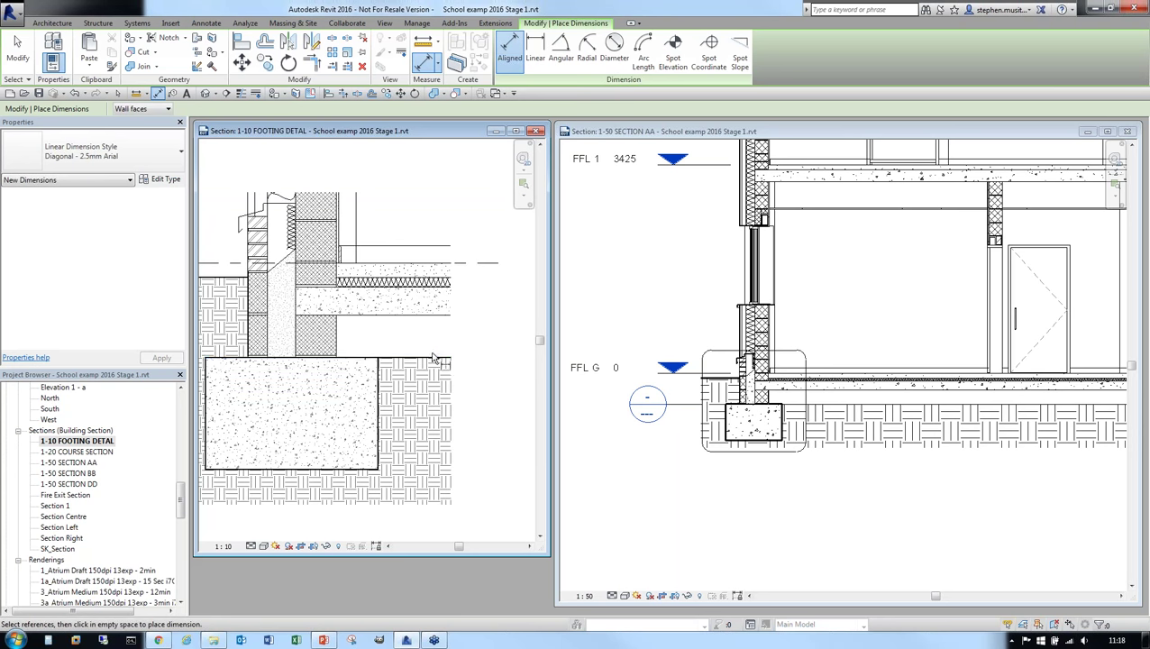
{"action": "left_click", "coordinate": [436, 358]}
{"action": "left_click", "coordinate": [428, 312]}
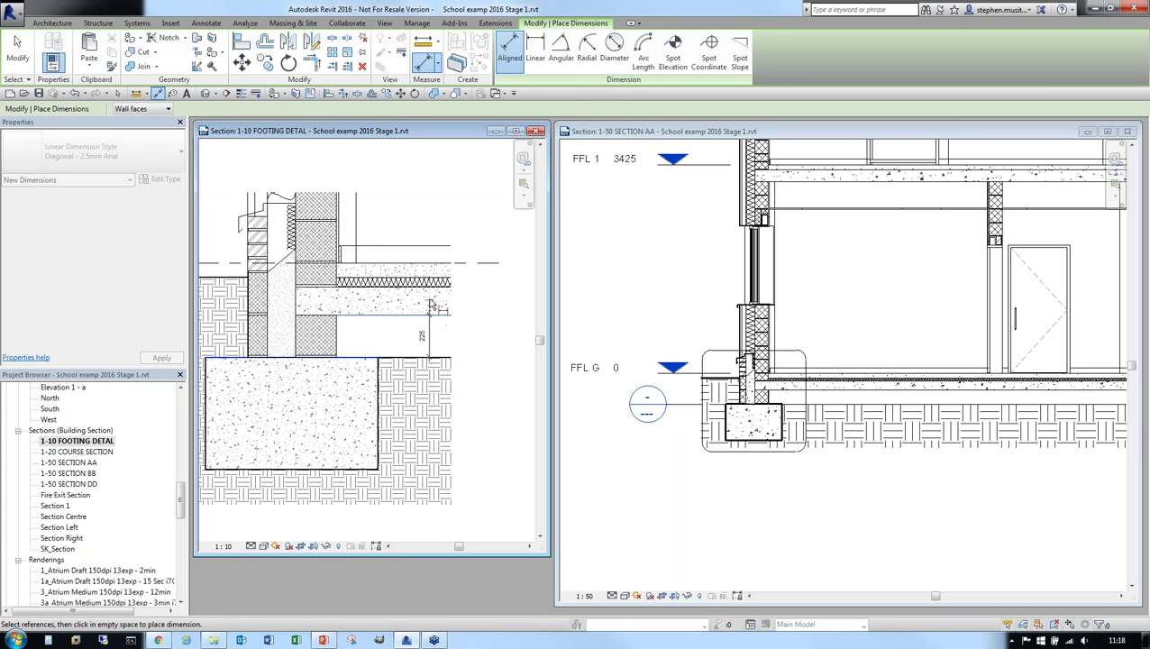
{"action": "left_click", "coordinate": [442, 282]}
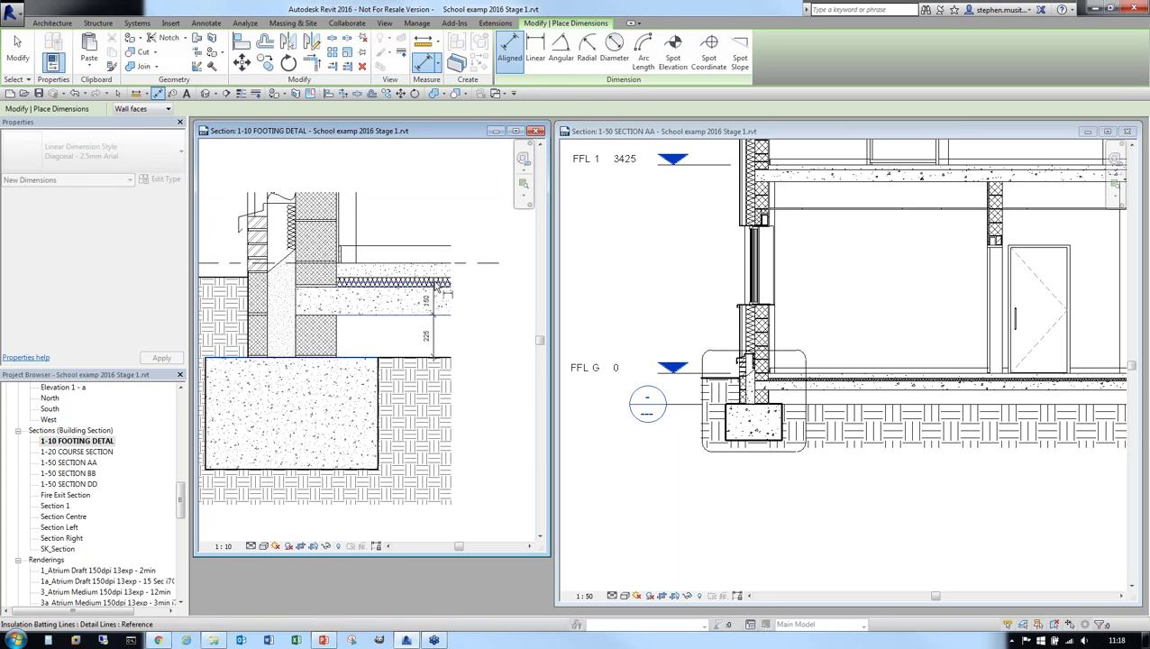
{"action": "left_click", "coordinate": [440, 274]}
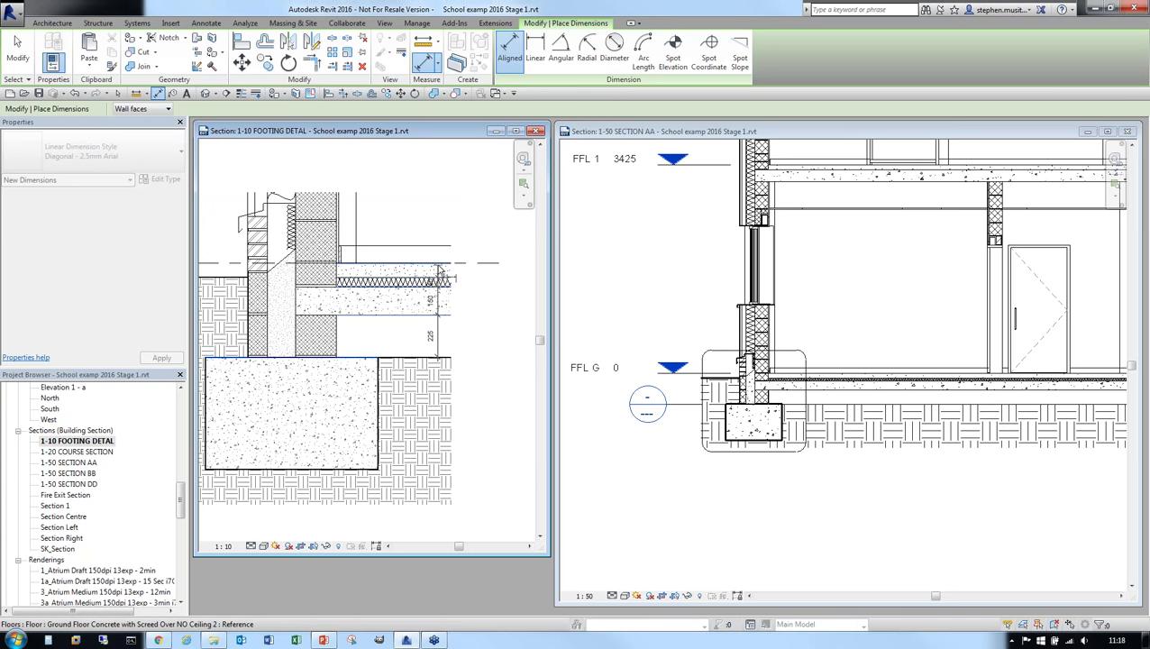
{"action": "left_click", "coordinate": [438, 264]}
{"action": "left_click", "coordinate": [480, 307]}
{"action": "key", "text": "Escape"}
{"action": "key", "text": "Escape"}
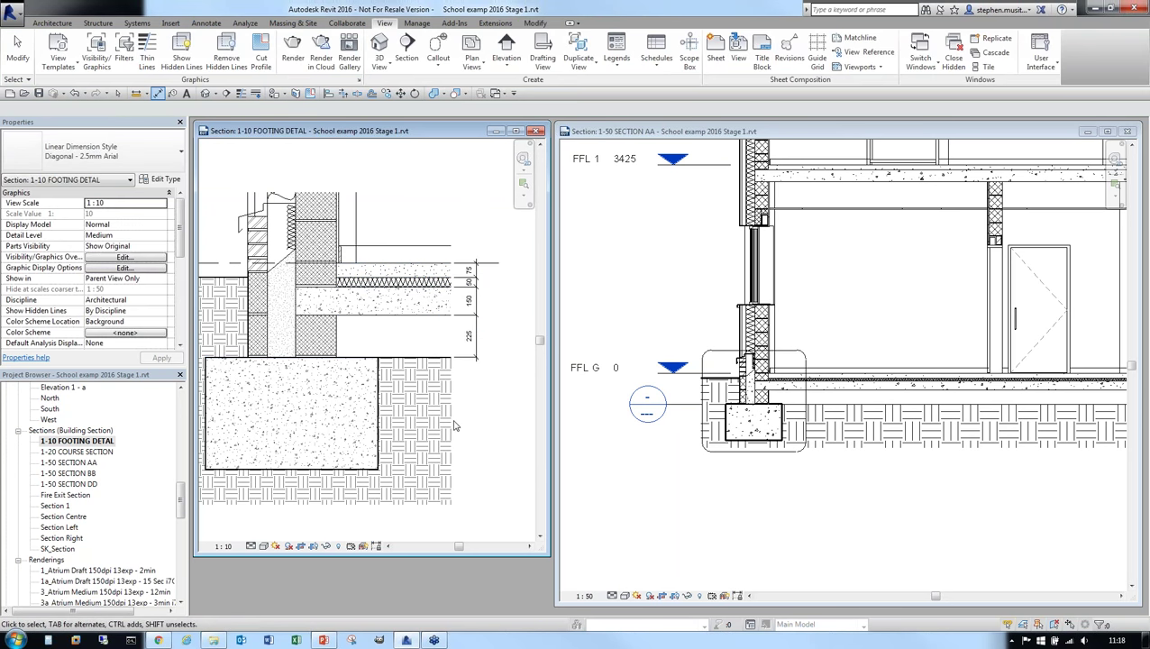
Step: Place a material keynote with a leader on the concrete wall foundation in the footing detail
{"action": "scroll", "coordinate": [397, 397], "scroll_direction": "down", "scroll_amount": 2}
{"action": "middle_click_drag", "start_coordinate": [397, 396], "coordinate": [384, 391]}
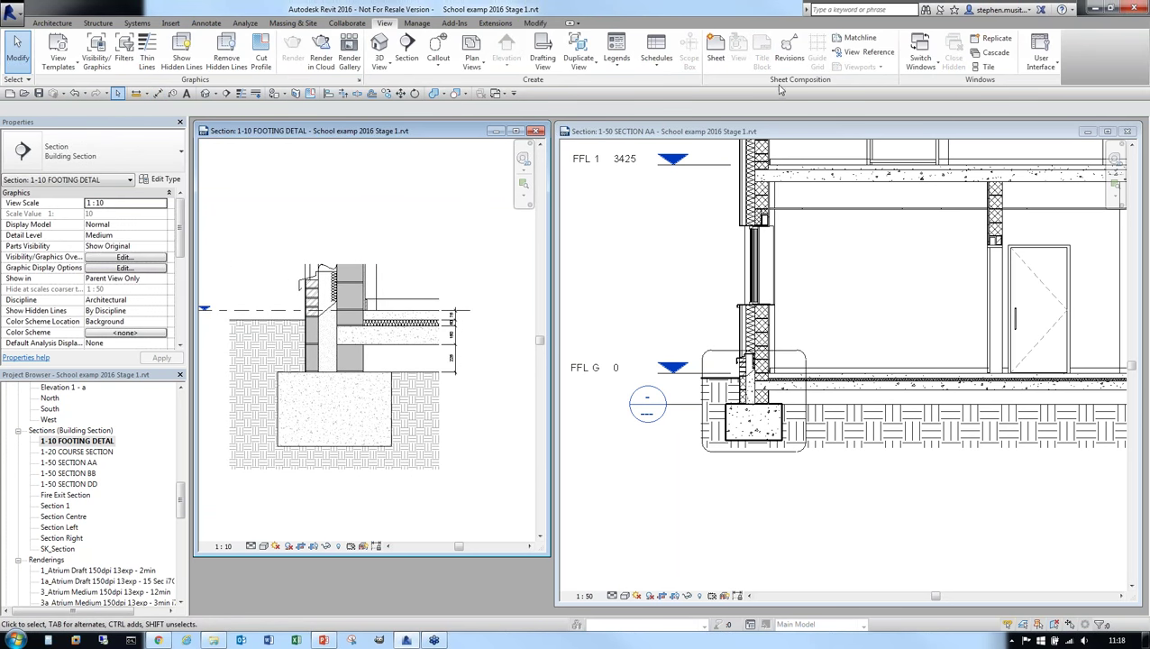
{"action": "left_click", "coordinate": [218, 25]}
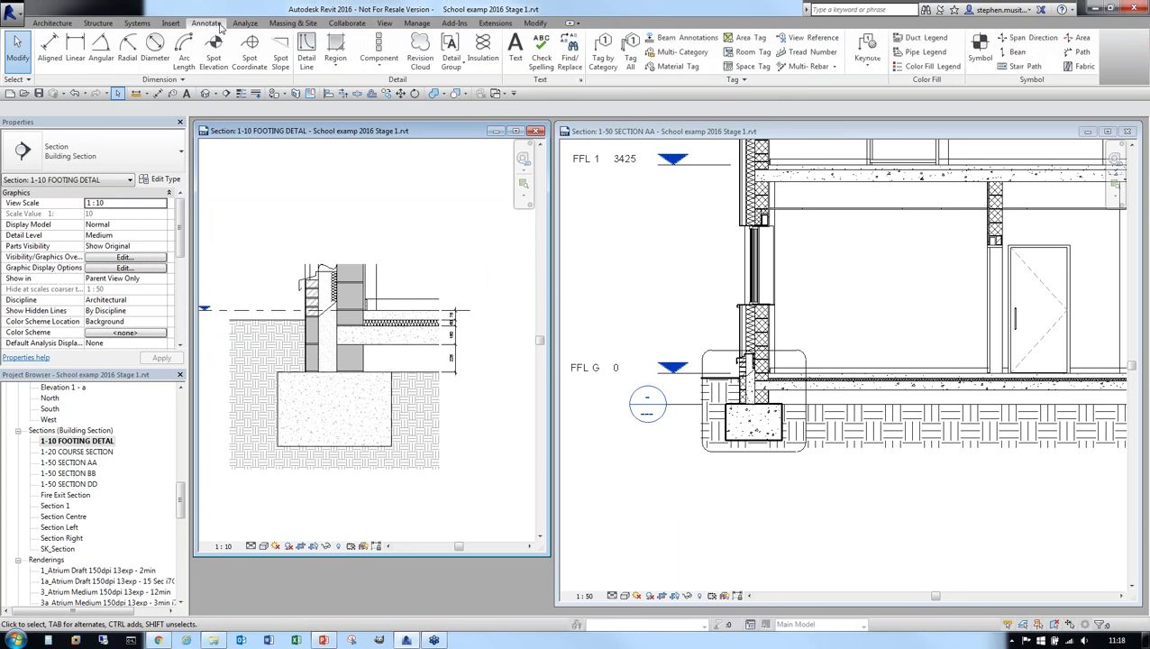
{"action": "left_click", "coordinate": [870, 63]}
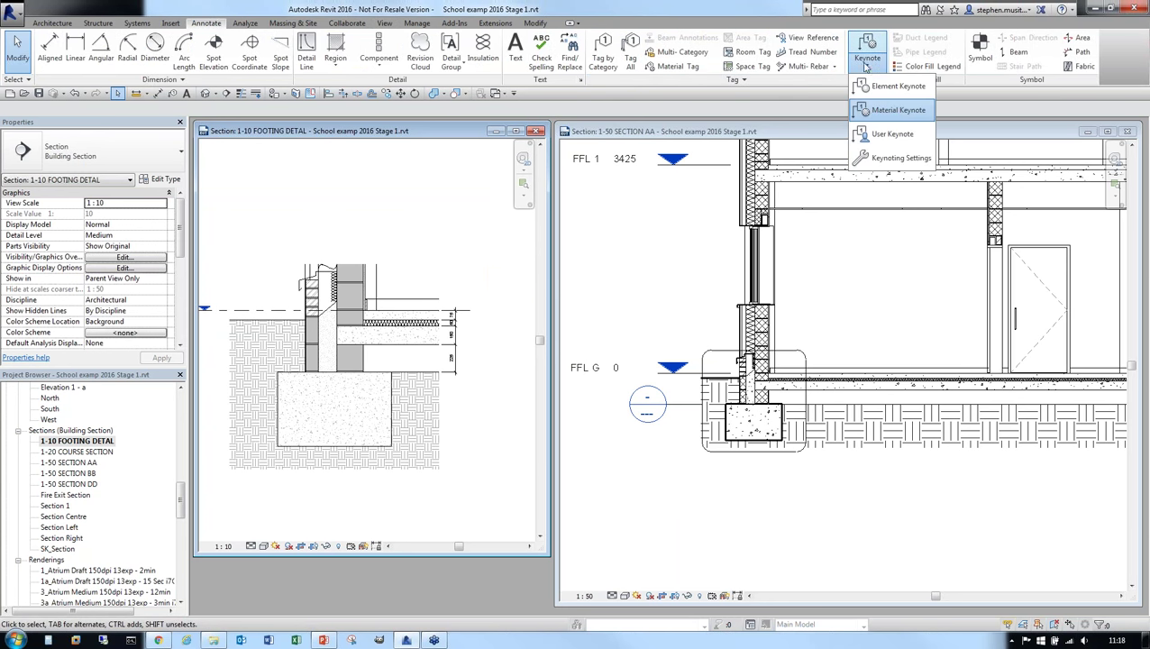
{"action": "left_click", "coordinate": [888, 110]}
{"action": "scroll", "coordinate": [396, 360], "scroll_direction": "up", "scroll_amount": 3}
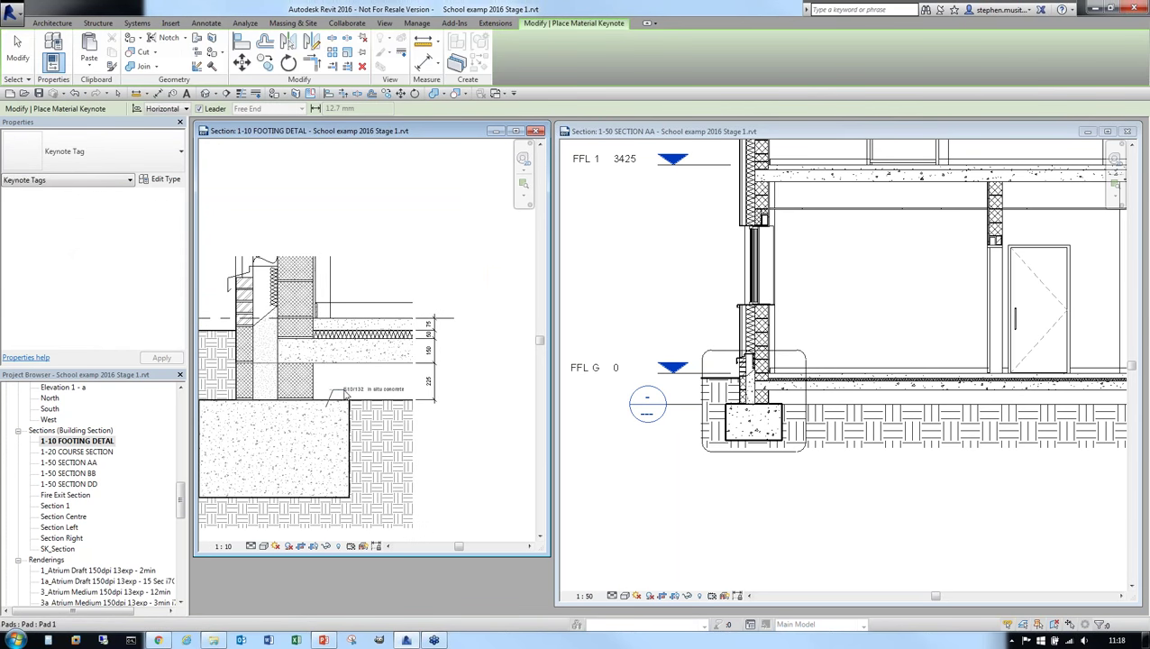
{"action": "scroll", "coordinate": [344, 405], "scroll_direction": "up", "scroll_amount": 1}
{"action": "scroll", "coordinate": [342, 403], "scroll_direction": "up", "scroll_amount": 2}
{"action": "left_click", "coordinate": [342, 403]}
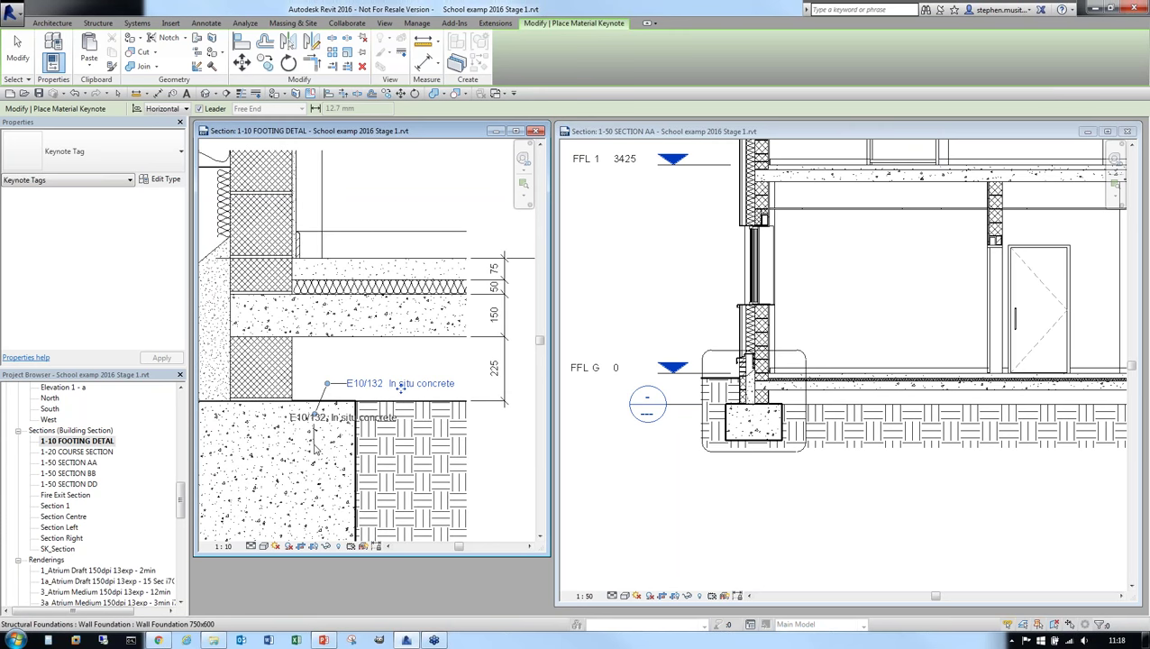
Step: Place material keynotes with leaders on the concrete floor slab and the inner blockwork leaf of the wall
{"action": "left_click", "coordinate": [327, 311]}
{"action": "left_click", "coordinate": [360, 219]}
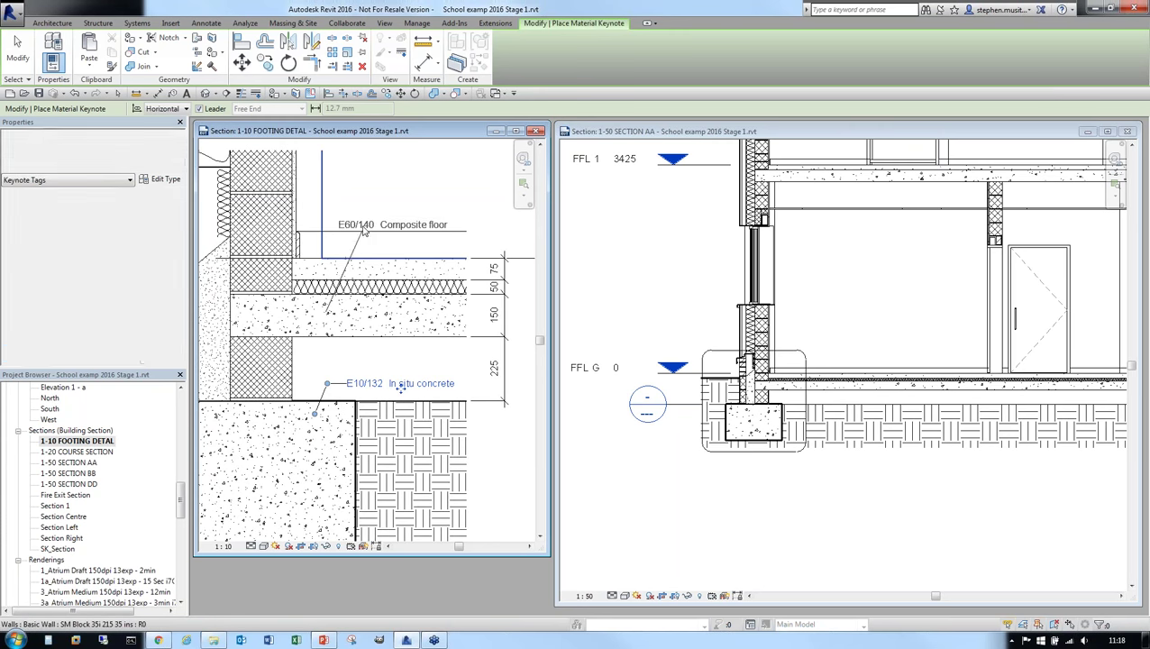
{"action": "scroll", "coordinate": [383, 239], "scroll_direction": "down", "scroll_amount": 1}
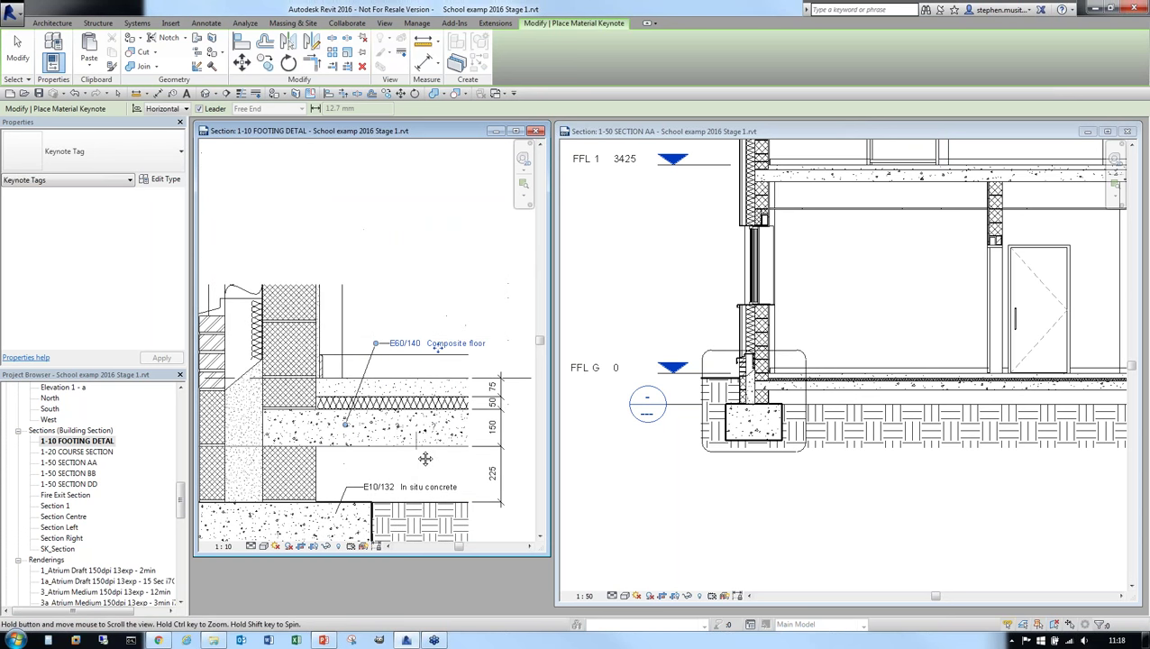
{"action": "middle_click_drag", "start_coordinate": [383, 240], "coordinate": [441, 345]}
{"action": "left_click", "coordinate": [273, 311]}
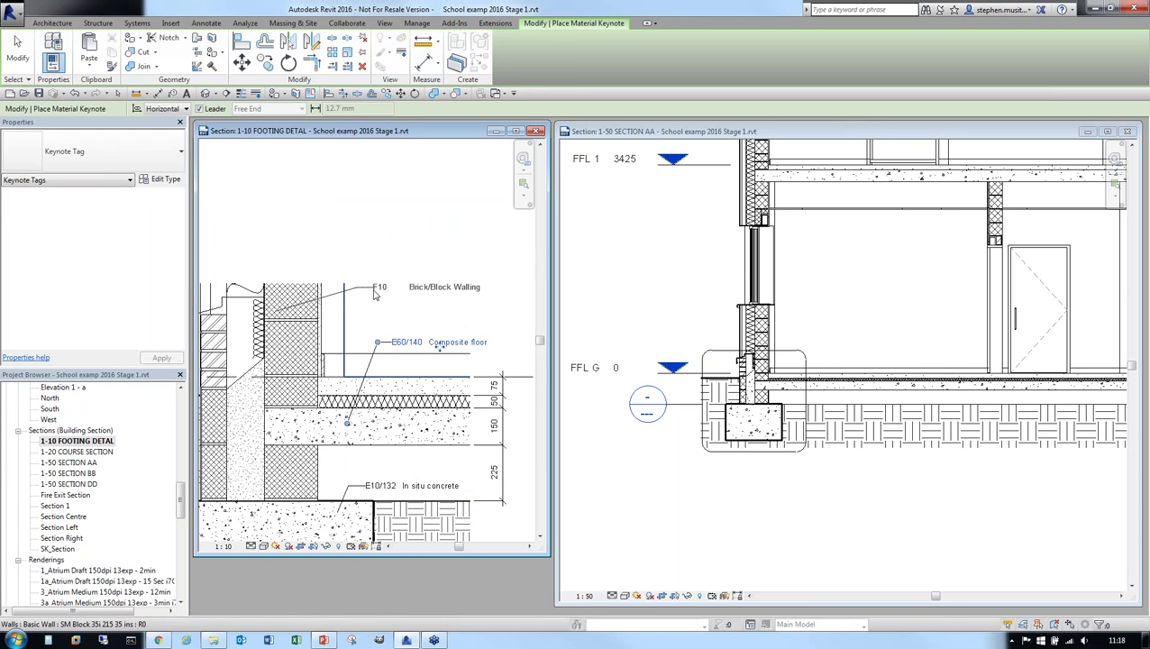
{"action": "left_click", "coordinate": [355, 287]}
{"action": "key", "text": "Escape"}
{"action": "key", "text": "Escape"}
{"action": "scroll", "coordinate": [405, 297], "scroll_direction": "down", "scroll_amount": 3}
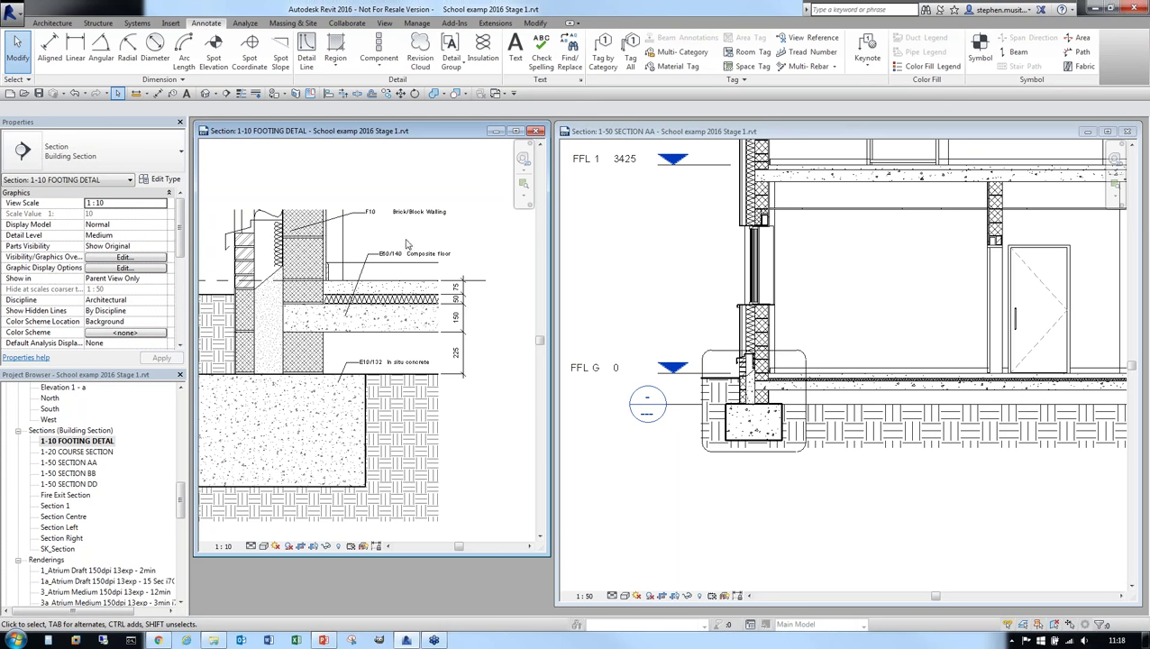
{"action": "scroll", "coordinate": [371, 216], "scroll_direction": "up", "scroll_amount": 2}
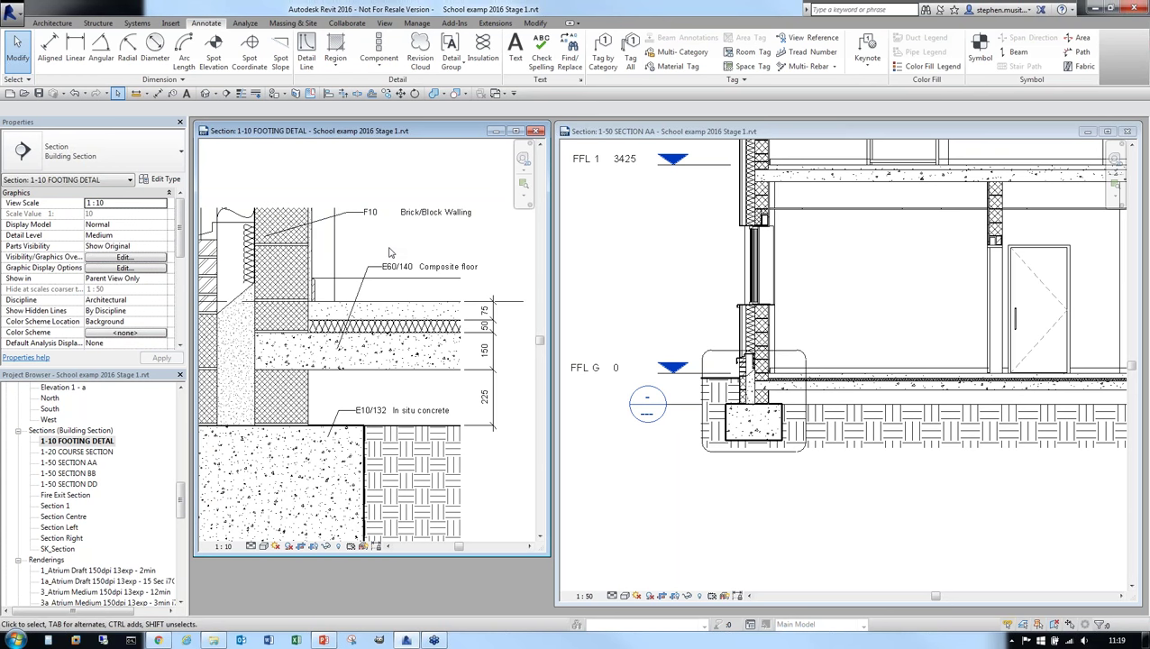
{"action": "scroll", "coordinate": [389, 252], "scroll_direction": "up", "scroll_amount": 1}
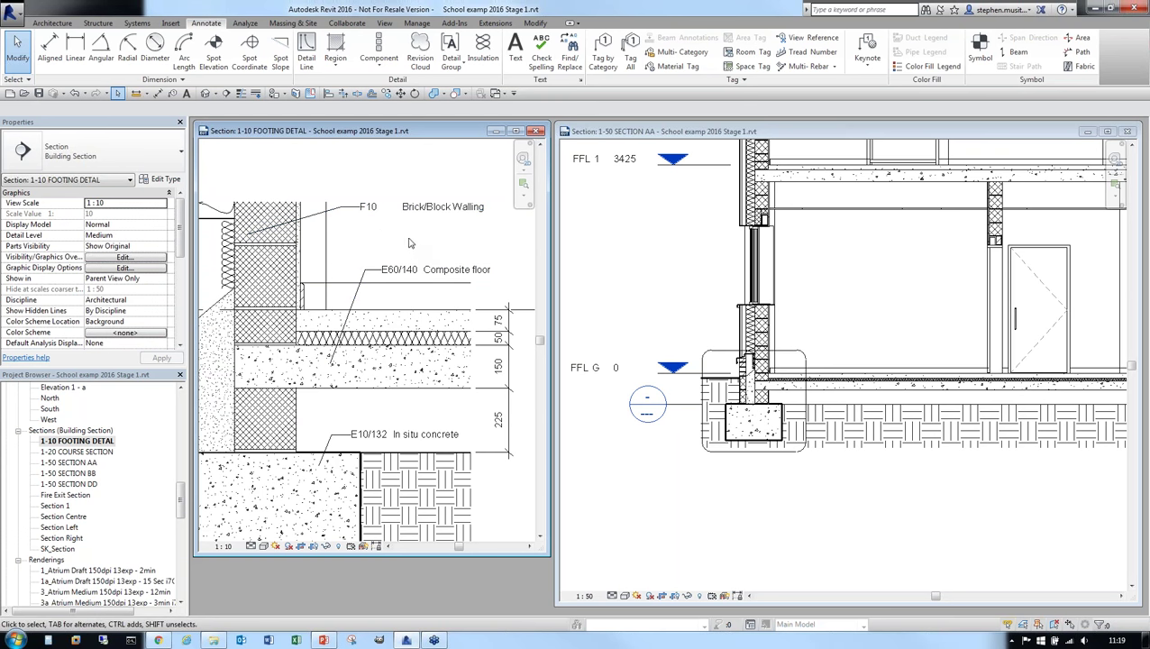
Step: Close the 1:10 footing detail view and narrow the 1-50 SECTION AA window to free up workspace
{"action": "scroll", "coordinate": [401, 236], "scroll_direction": "down", "scroll_amount": 5}
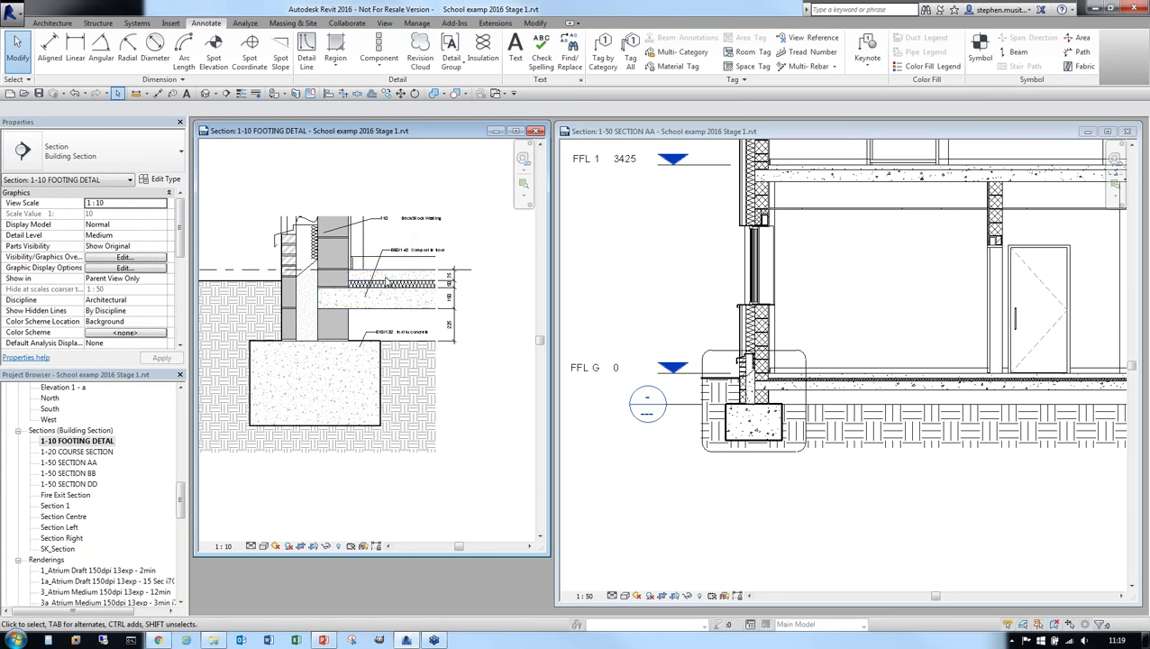
{"action": "middle_click_drag", "start_coordinate": [402, 236], "coordinate": [391, 221]}
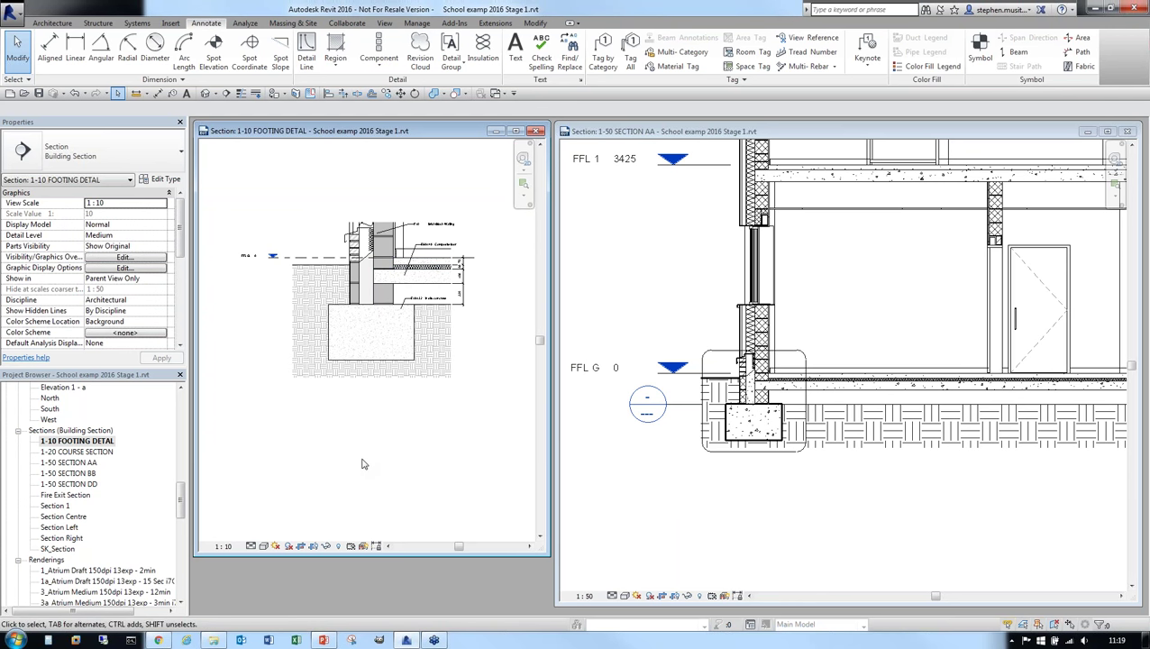
{"action": "left_click_drag", "start_coordinate": [425, 554], "coordinate": [428, 437]}
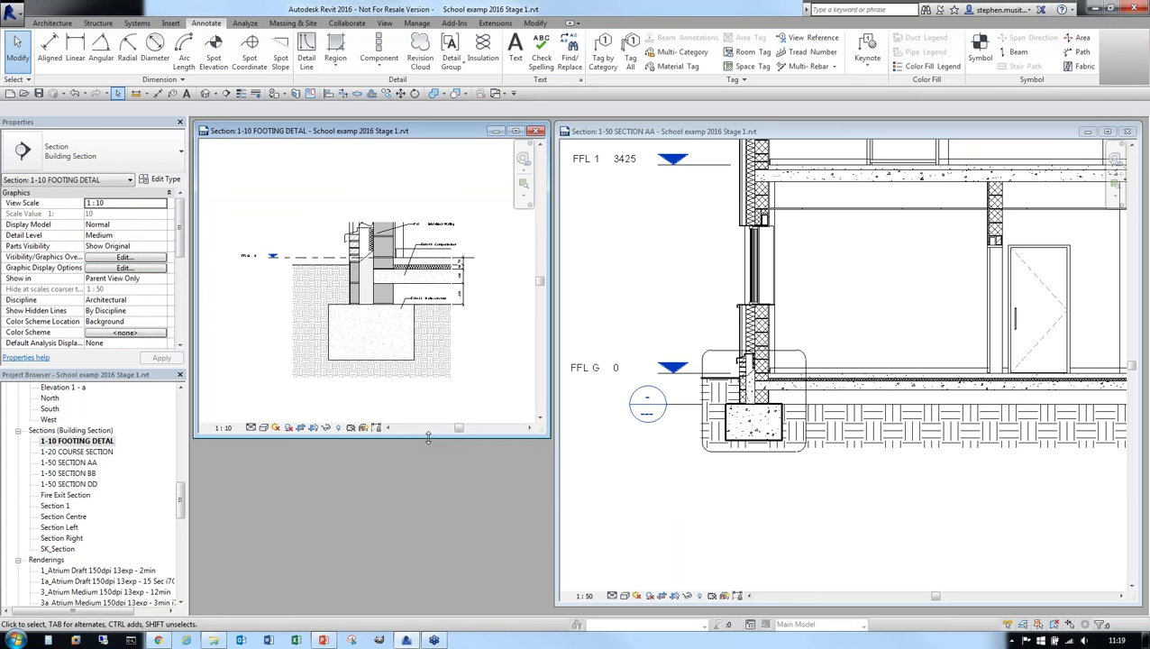
{"action": "left_click", "coordinate": [536, 131]}
{"action": "left_click_drag", "start_coordinate": [556, 336], "coordinate": [821, 336]}
Step: Open sheet A104 - TYPICAL SECTIONS and size its window to sit beside the section view with the whole sheet showing
{"action": "left_click_drag", "start_coordinate": [178, 493], "coordinate": [182, 577]}
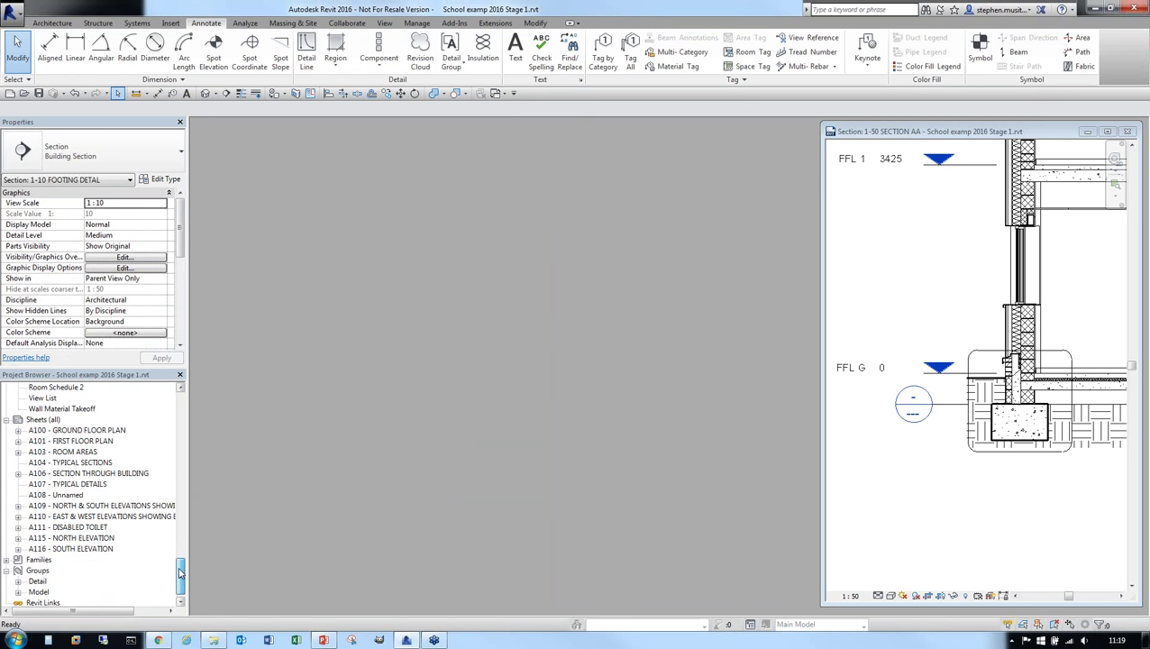
{"action": "double_click", "coordinate": [79, 462]}
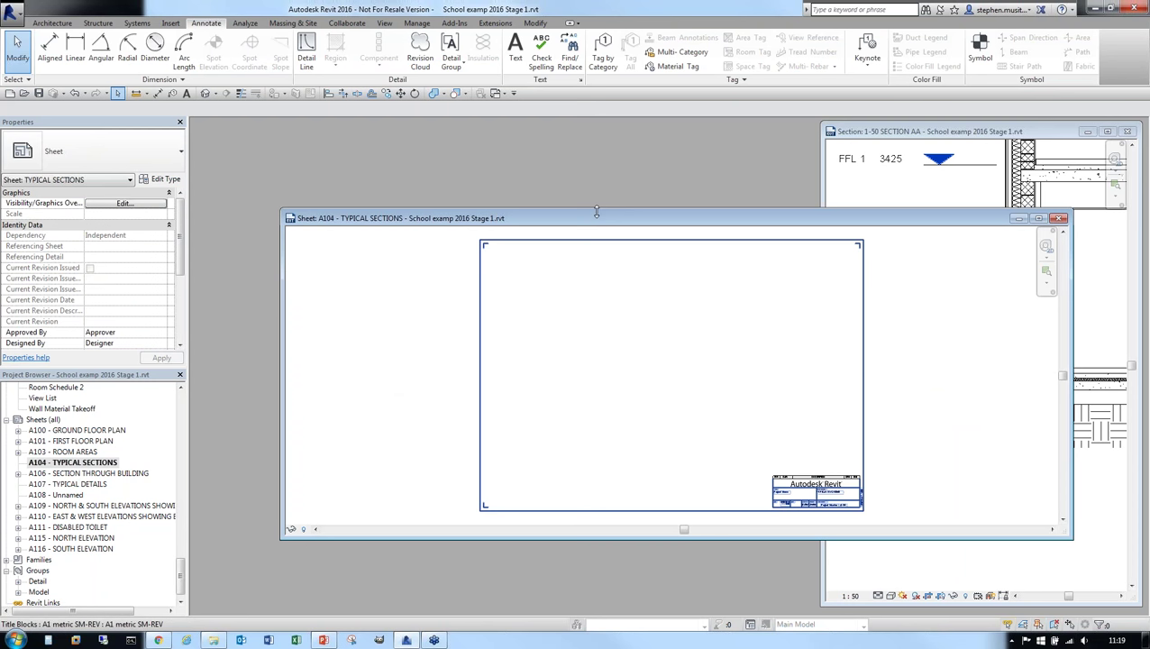
{"action": "left_click_drag", "start_coordinate": [1070, 294], "coordinate": [829, 365]}
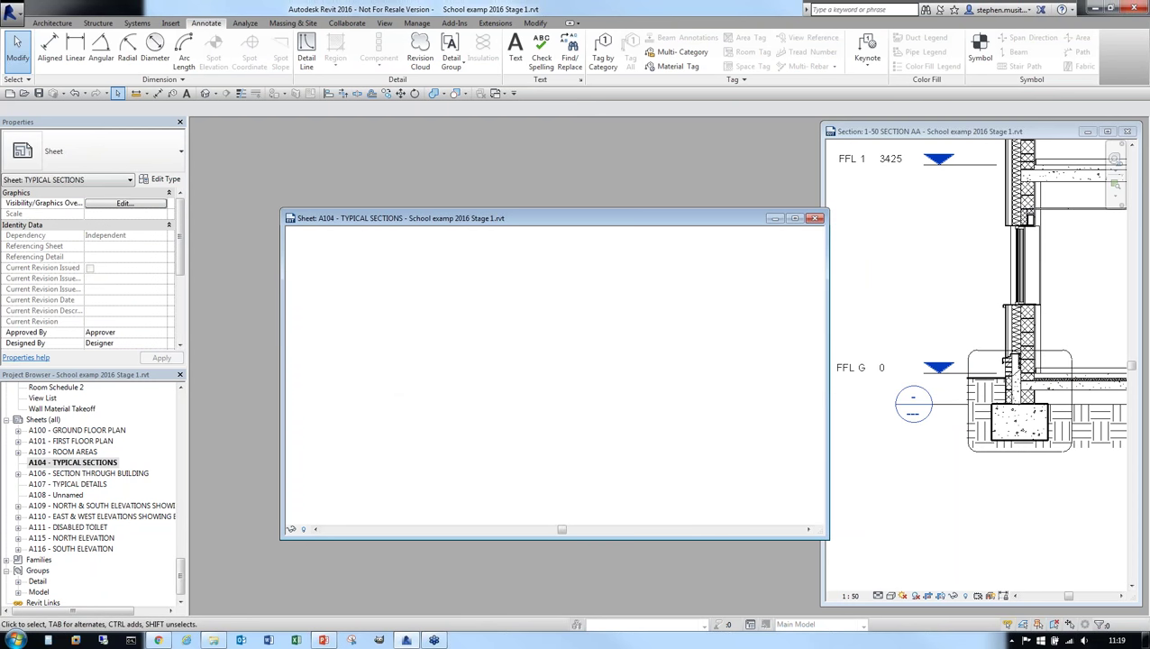
{"action": "left_click_drag", "start_coordinate": [685, 218], "coordinate": [604, 135]}
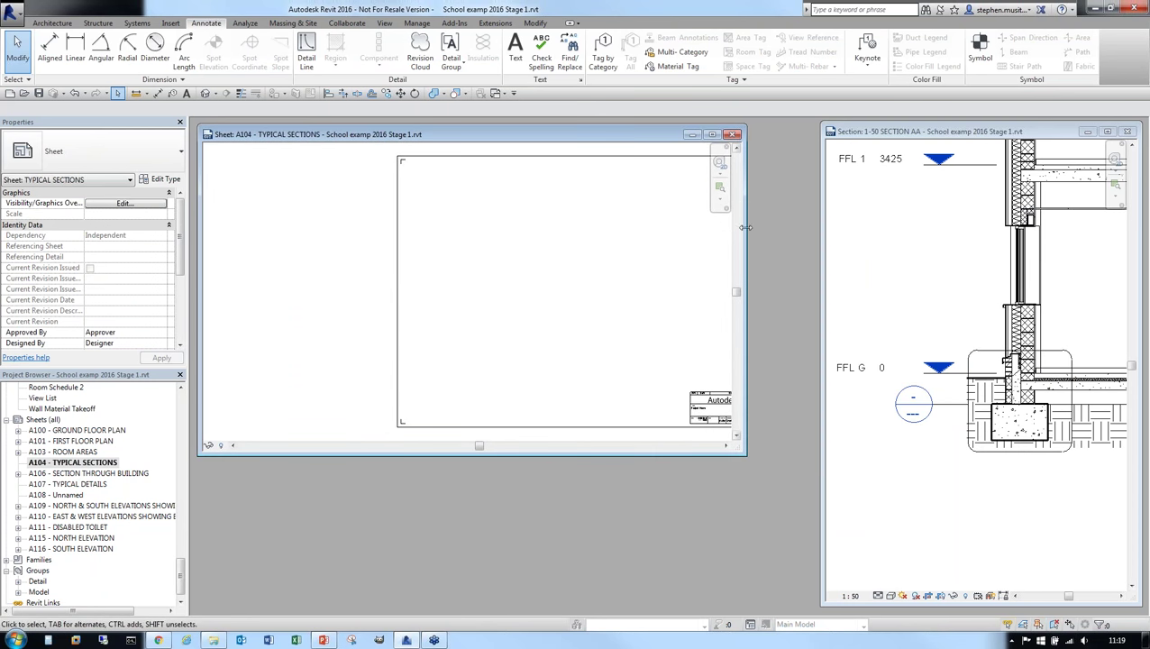
{"action": "middle_click_drag", "start_coordinate": [556, 304], "coordinate": [375, 311]}
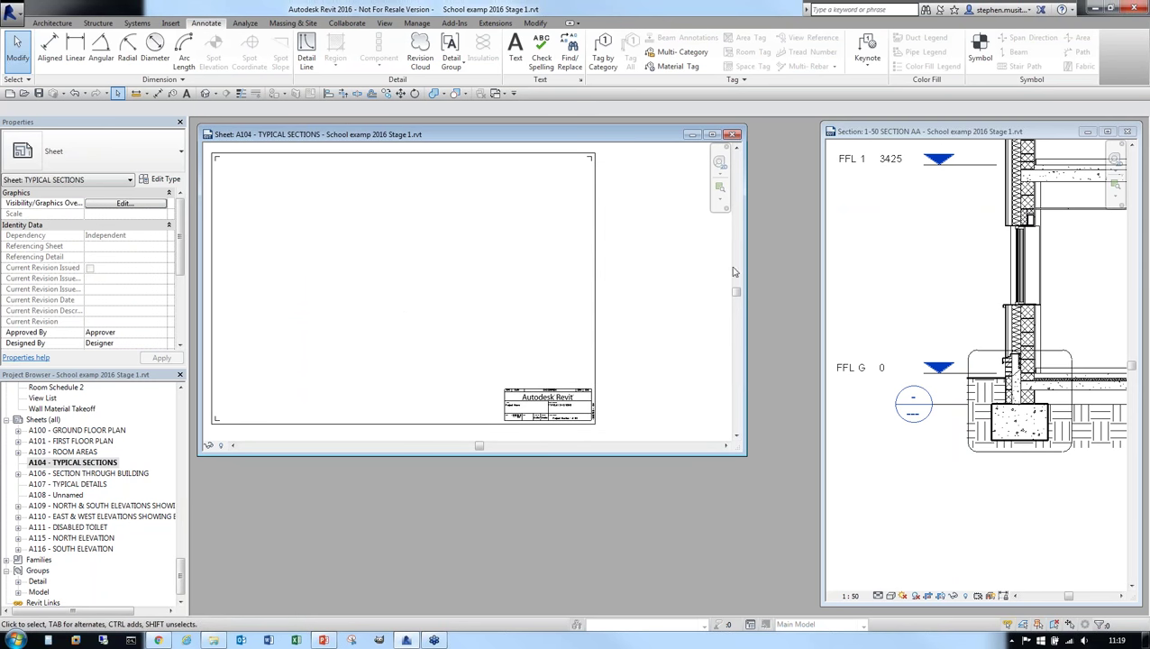
{"action": "left_click_drag", "start_coordinate": [745, 433], "coordinate": [647, 431]}
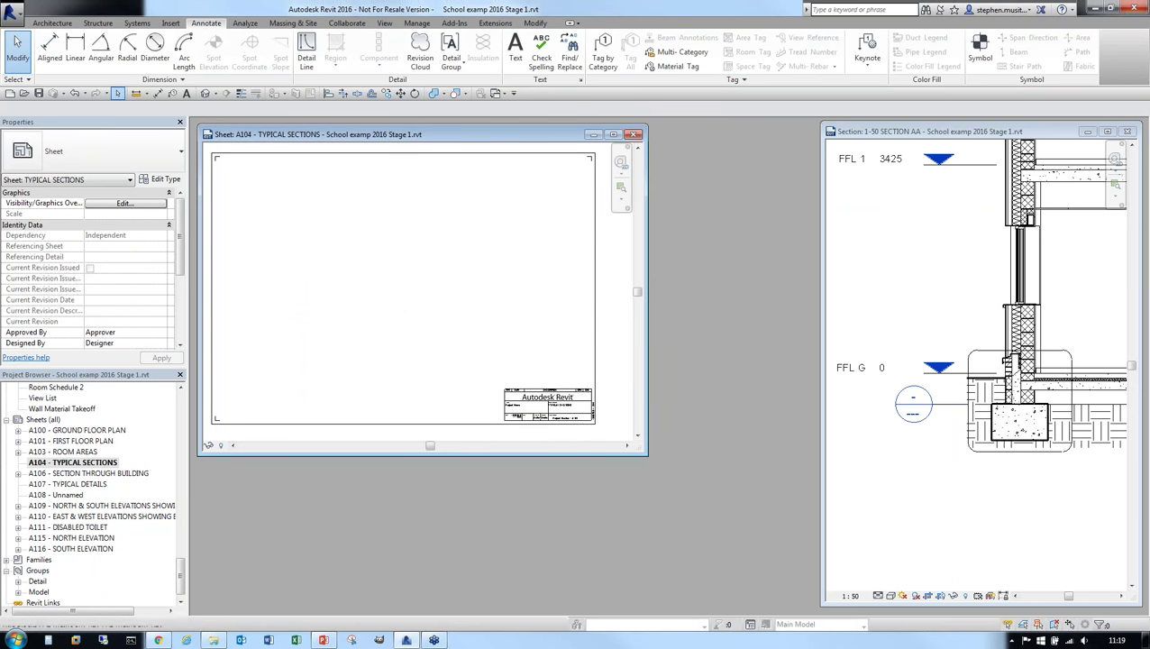
{"action": "scroll", "coordinate": [581, 416], "scroll_direction": "up", "scroll_amount": 5}
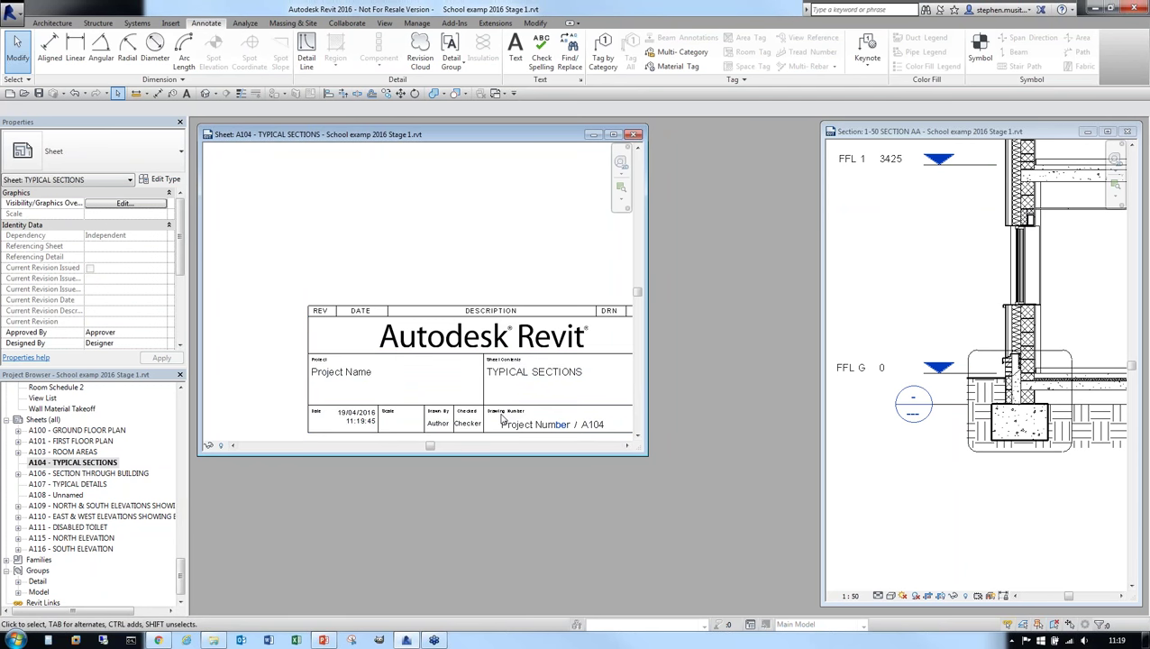
{"action": "scroll", "coordinate": [592, 425], "scroll_direction": "down", "scroll_amount": 4}
{"action": "key", "text": "z"}
{"action": "key", "text": "f"}
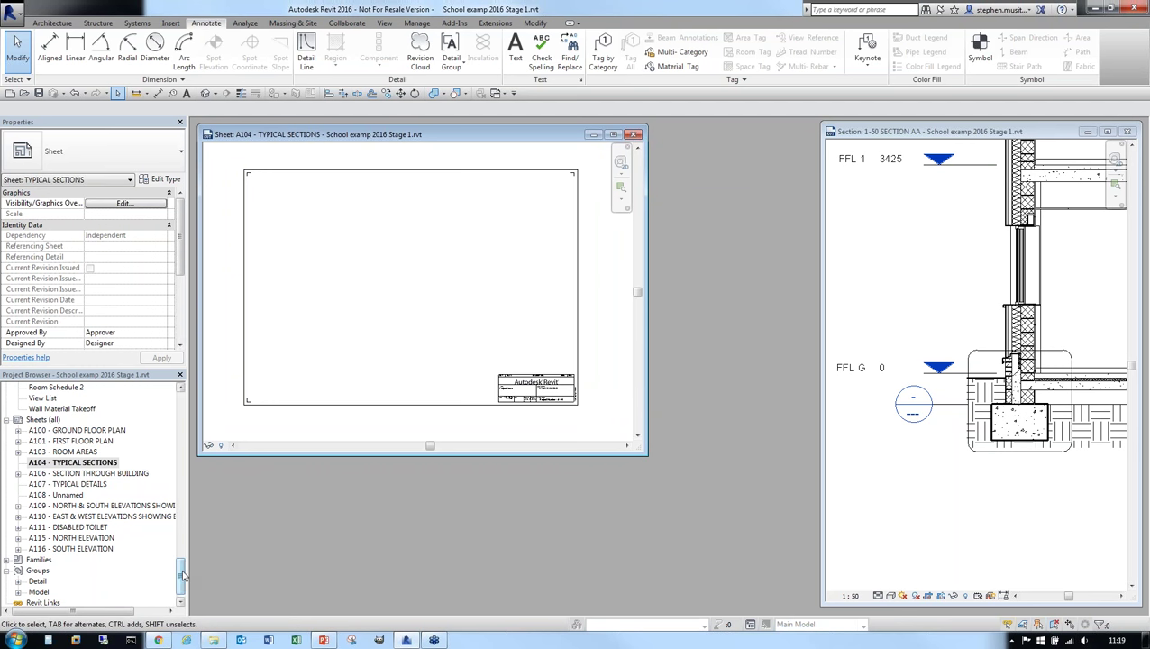
Step: Place the 1-50 SECTION AA view in the upper half of sheet A104
{"action": "left_click_drag", "start_coordinate": [182, 573], "coordinate": [181, 498]}
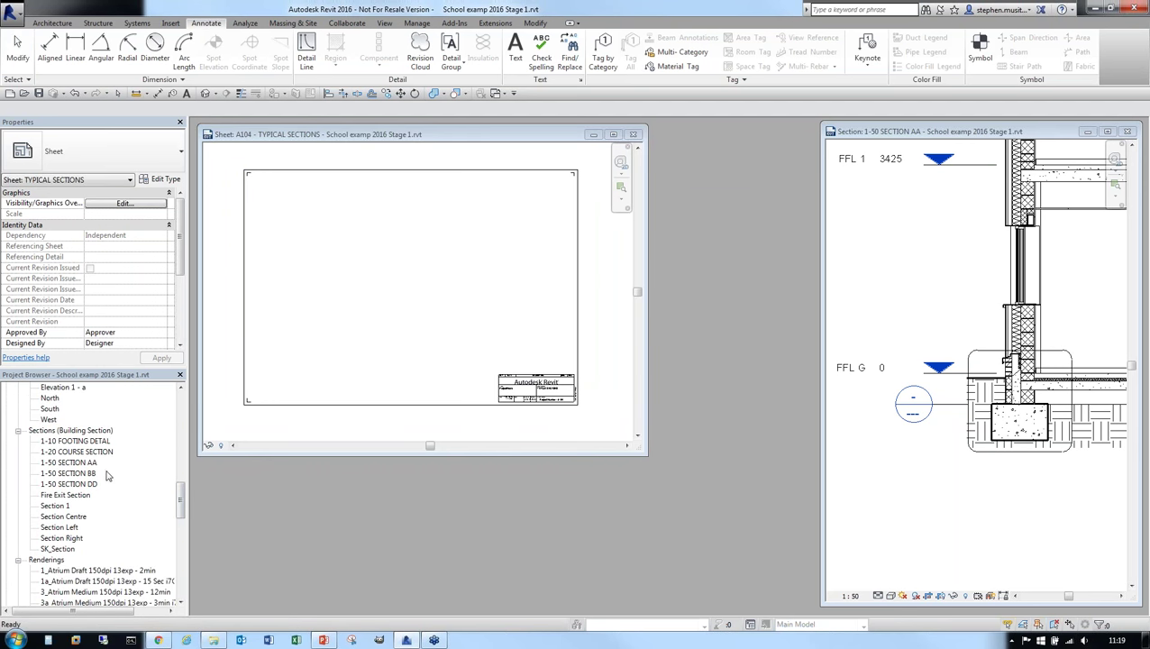
{"action": "left_click_drag", "start_coordinate": [81, 466], "coordinate": [336, 297]}
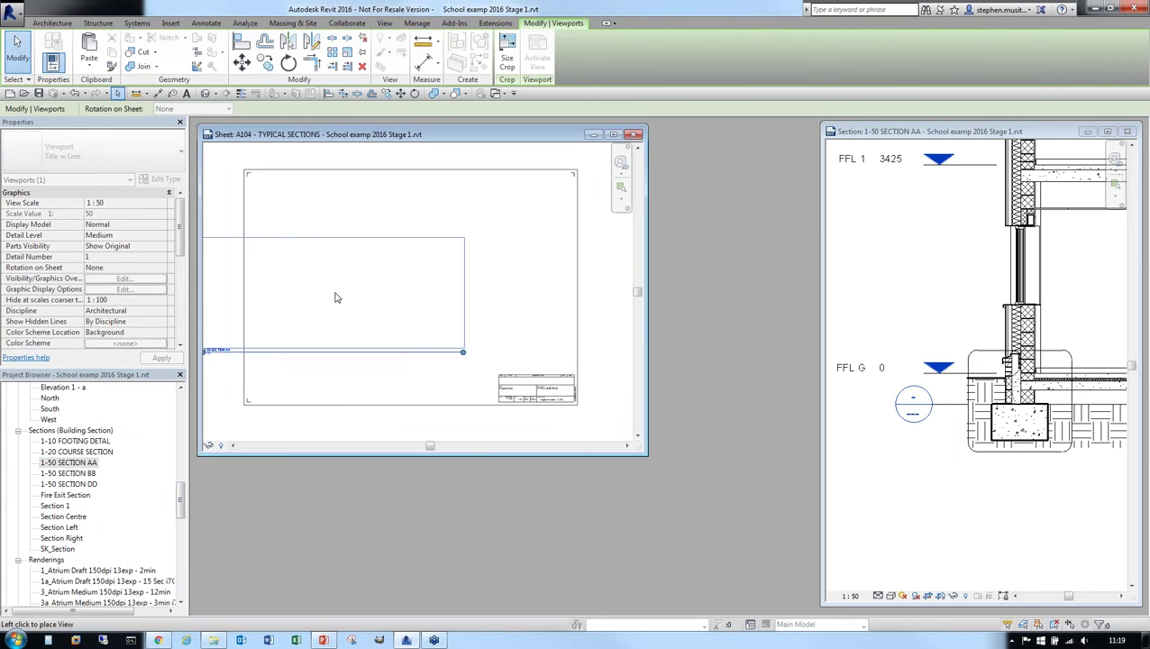
{"action": "left_click", "coordinate": [408, 237]}
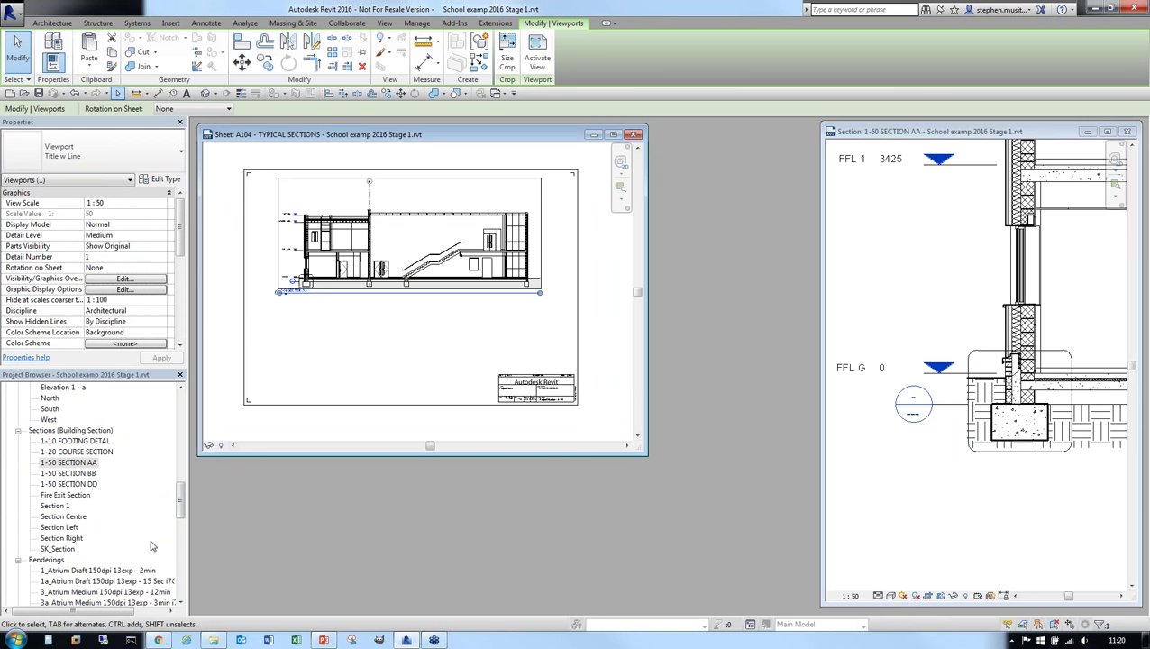
Step: Place the Section 1 view on sheet A104 below the 1-50 SECTION AA viewport
{"action": "left_click", "coordinate": [56, 506]}
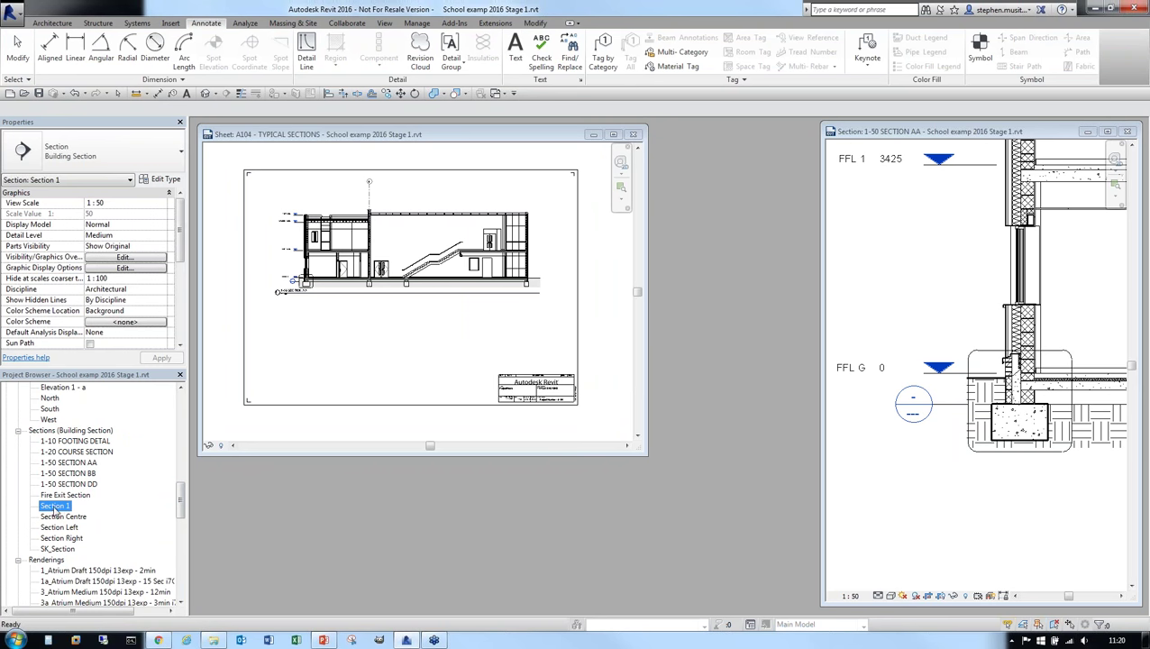
{"action": "left_click_drag", "start_coordinate": [56, 509], "coordinate": [380, 354]}
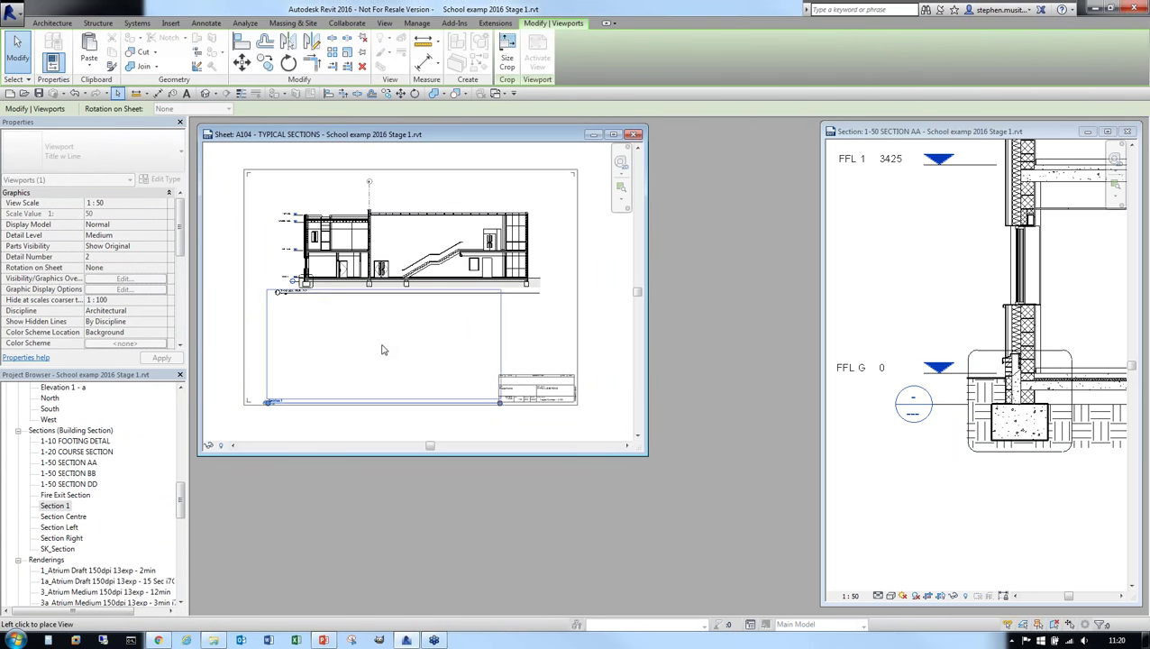
{"action": "left_click", "coordinate": [380, 349]}
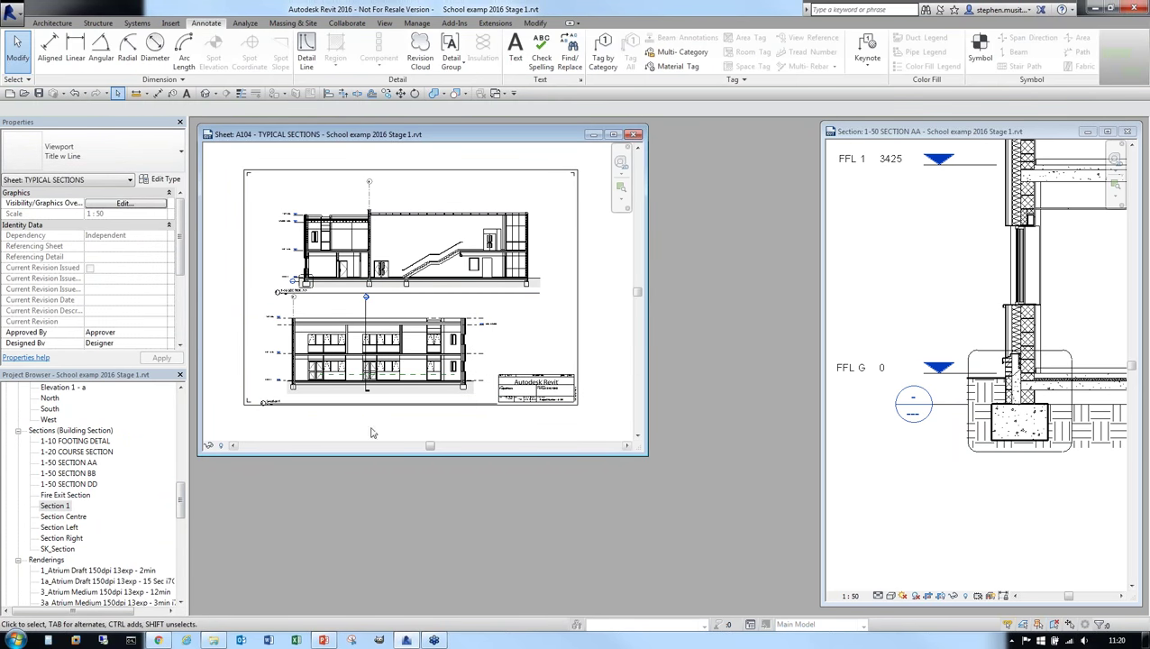
{"action": "left_click", "coordinate": [371, 434]}
{"action": "scroll", "coordinate": [295, 372], "scroll_direction": "up", "scroll_amount": 5}
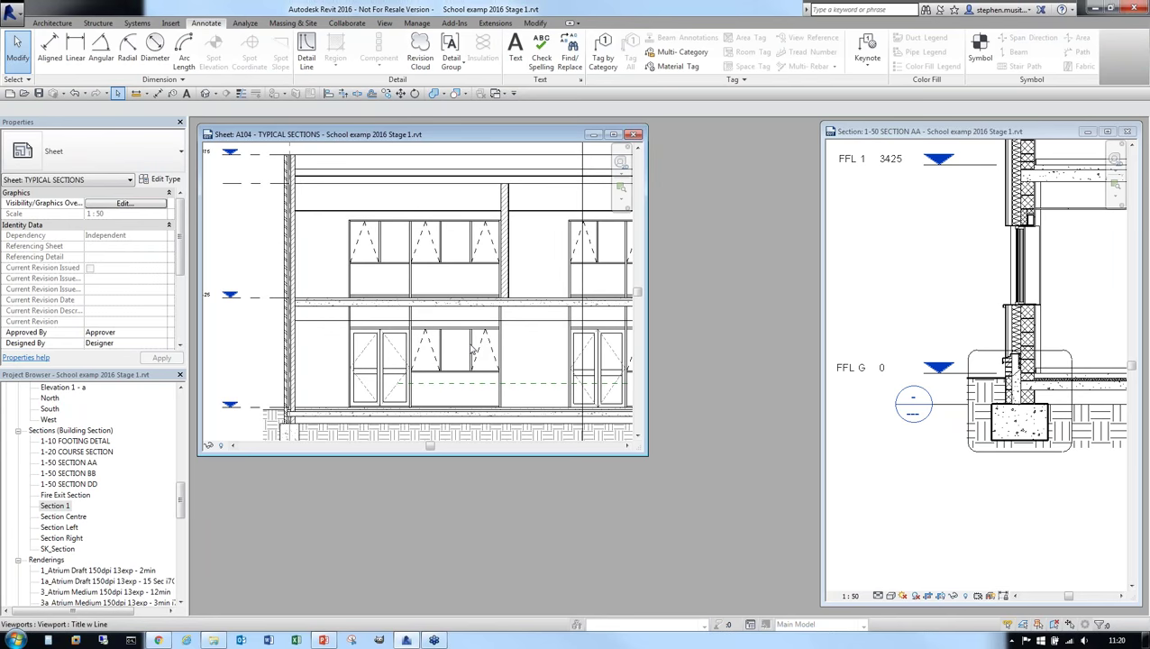
{"action": "scroll", "coordinate": [472, 351], "scroll_direction": "down", "scroll_amount": 2}
{"action": "scroll", "coordinate": [475, 348], "scroll_direction": "down", "scroll_amount": 4}
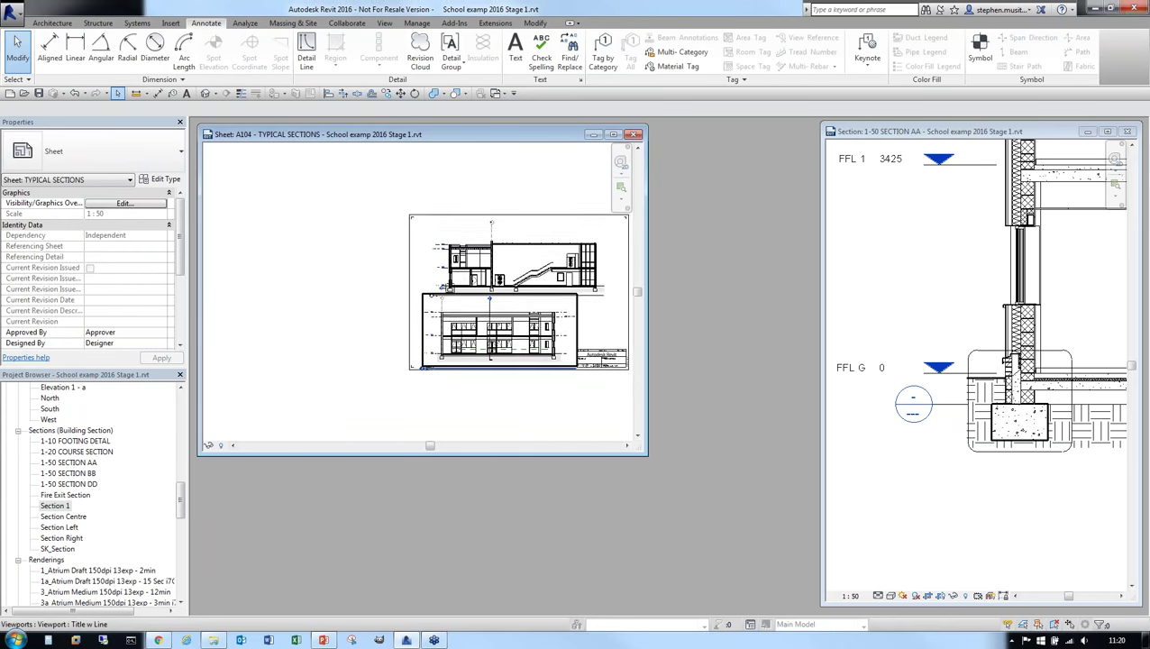
{"action": "middle_click_drag", "start_coordinate": [475, 348], "coordinate": [344, 322]}
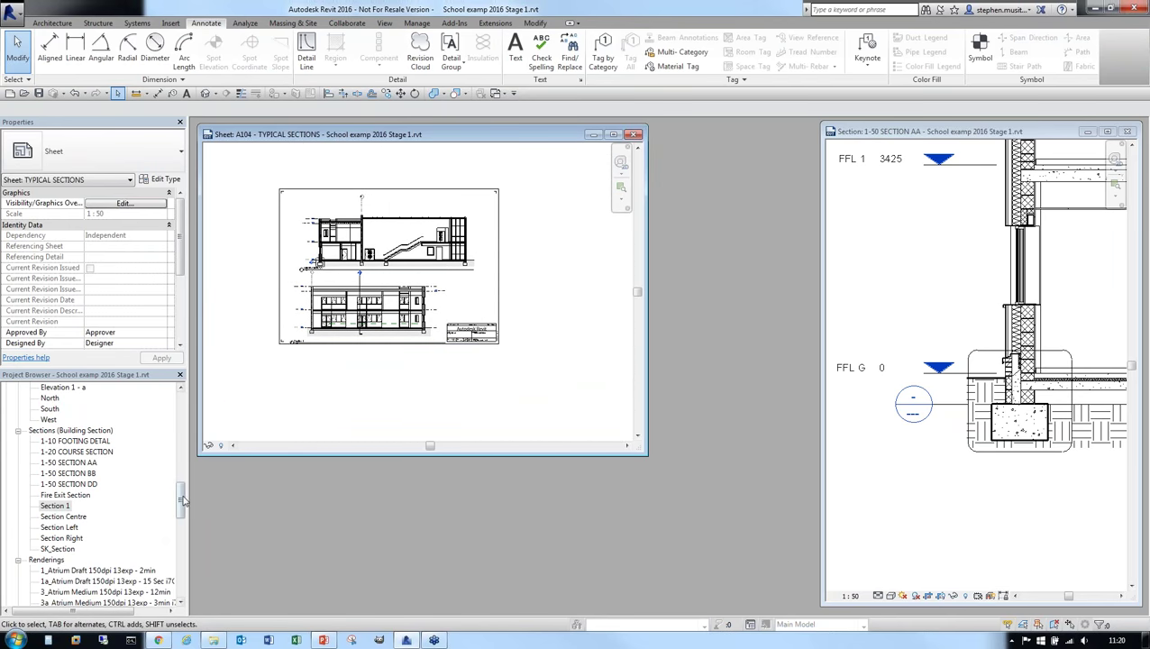
Step: Open sheet A107 - TYPICAL DETAILS and fit its window beside the 1-50 SECTION AA view
{"action": "left_click_drag", "start_coordinate": [180, 501], "coordinate": [180, 534]}
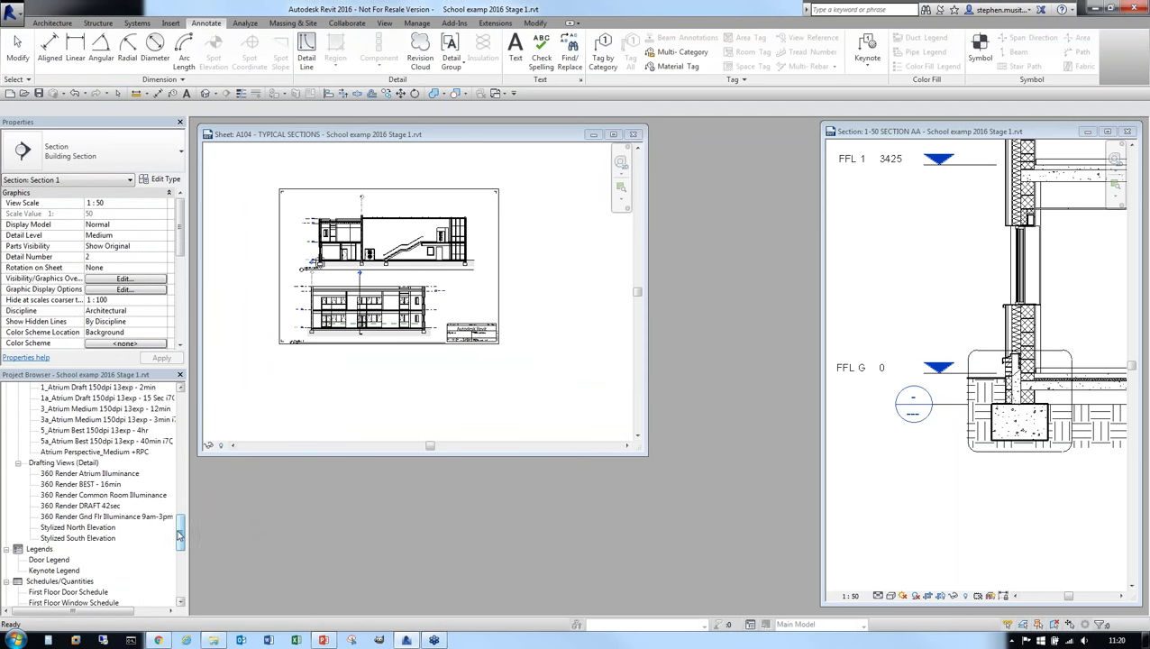
{"action": "scroll", "coordinate": [179, 535], "scroll_direction": "down", "scroll_amount": 3}
{"action": "scroll", "coordinate": [170, 568], "scroll_direction": "down", "scroll_amount": 4}
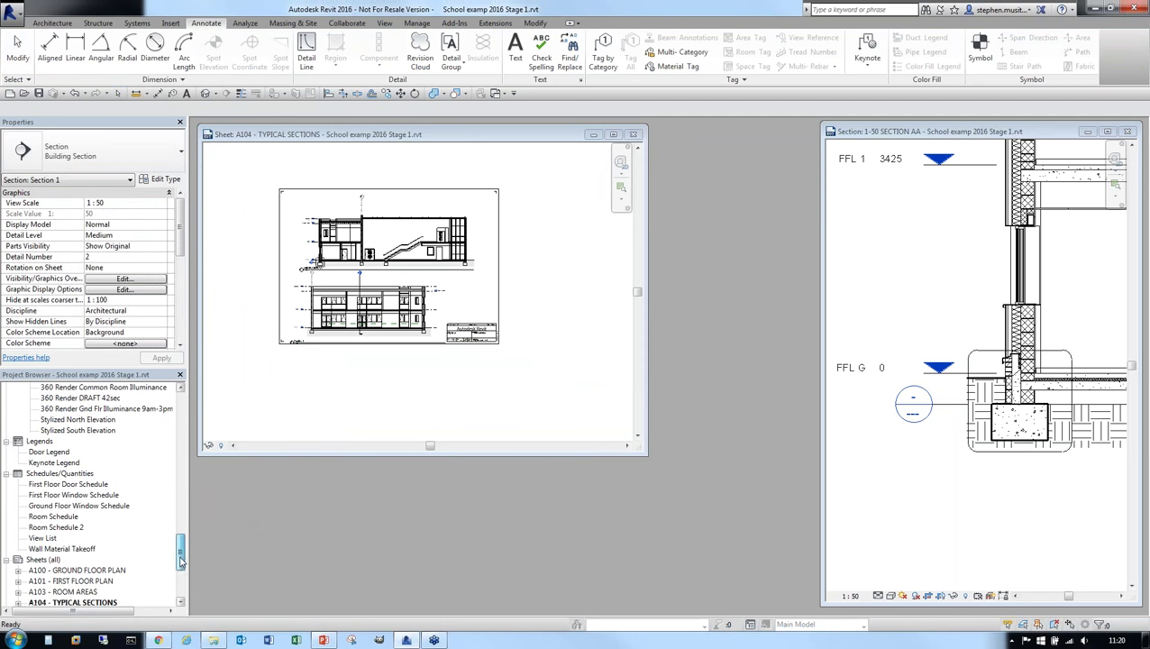
{"action": "left_click", "coordinate": [82, 517]}
{"action": "double_click", "coordinate": [82, 518]}
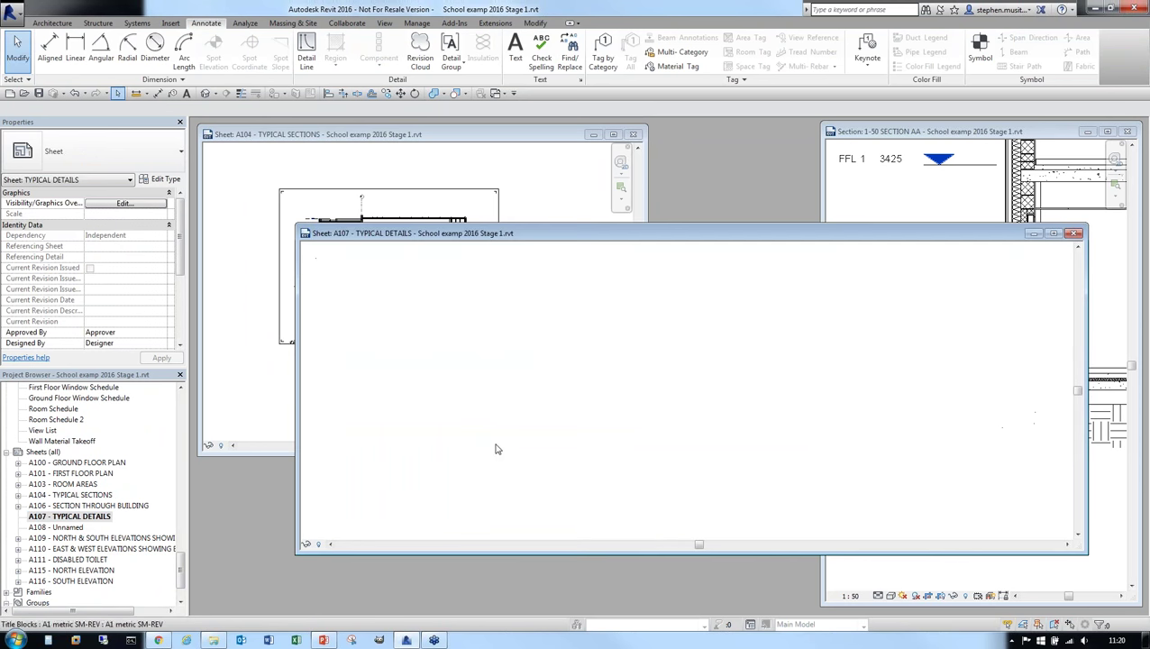
{"action": "left_click_drag", "start_coordinate": [756, 238], "coordinate": [657, 207]}
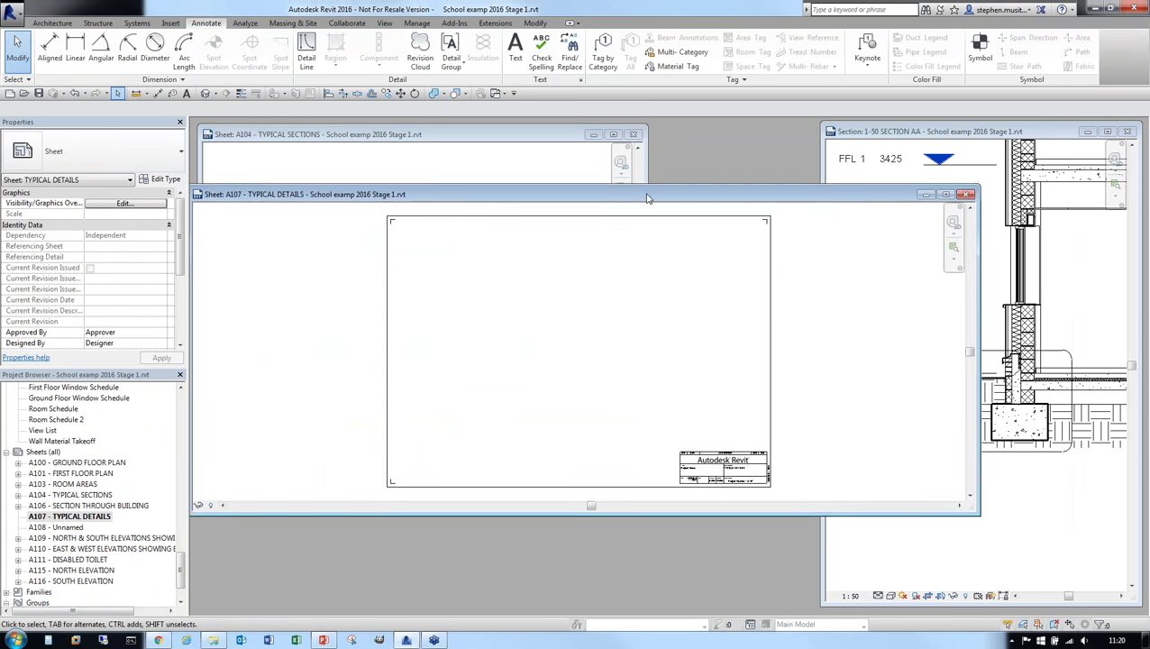
{"action": "left_click_drag", "start_coordinate": [987, 361], "coordinate": [749, 360]}
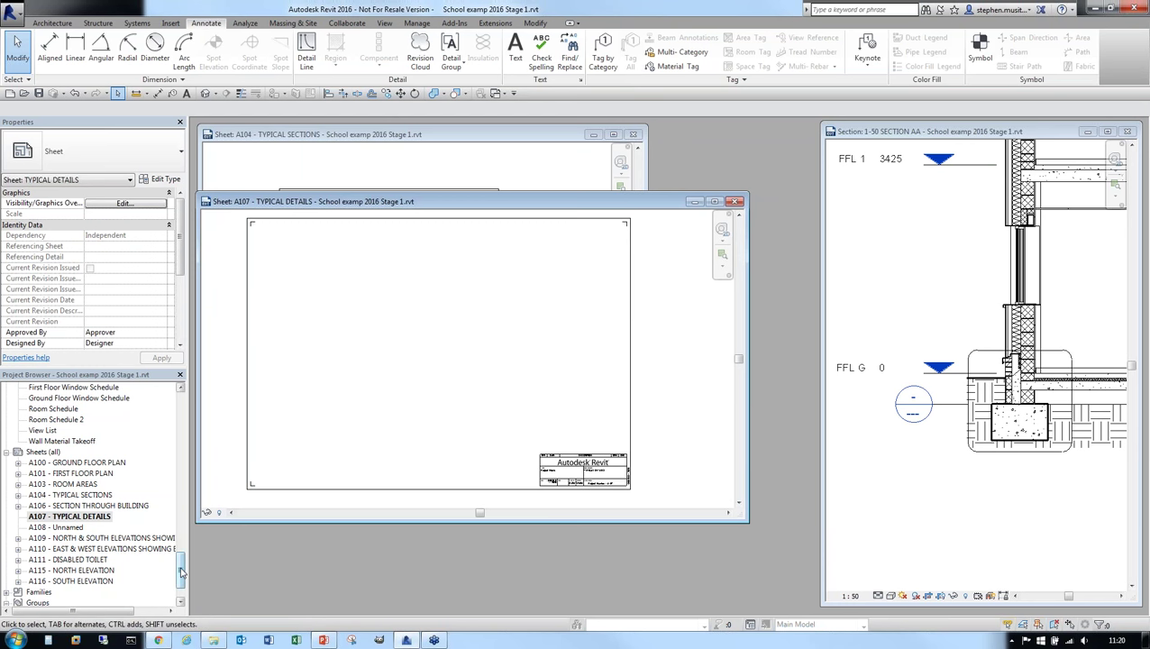
Step: Place the 1-10 FOOTING DETAL view in the upper-left corner of the A107 sheet
{"action": "left_click_drag", "start_coordinate": [180, 568], "coordinate": [191, 496]}
{"action": "left_click", "coordinate": [90, 483]}
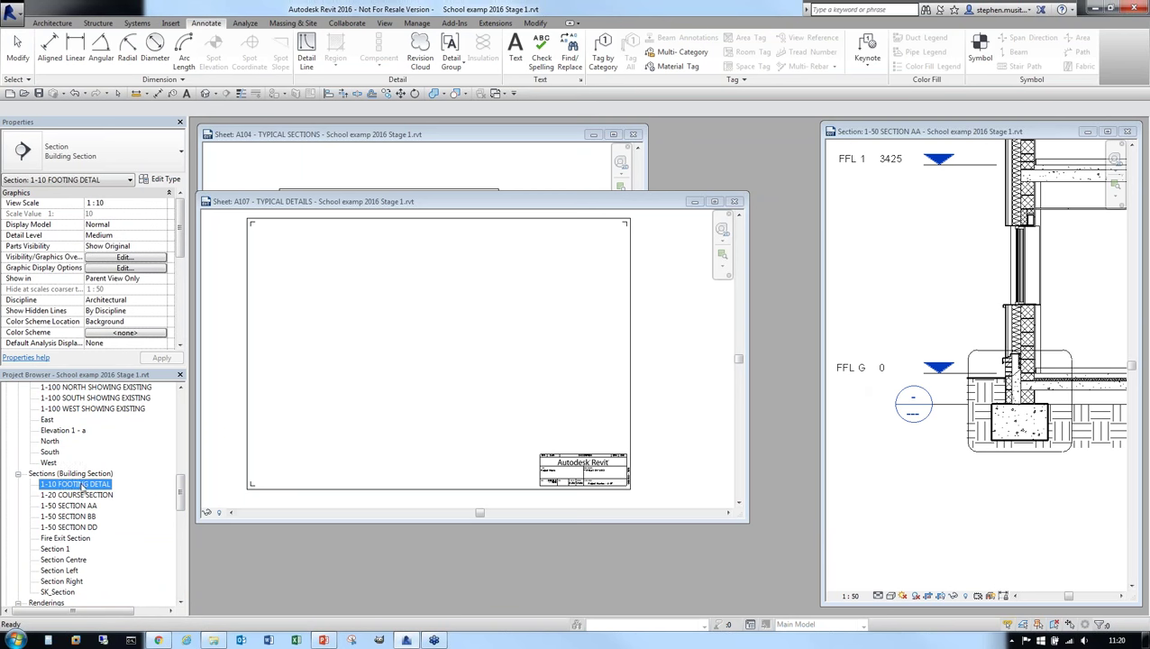
{"action": "left_click_drag", "start_coordinate": [81, 486], "coordinate": [326, 400]}
{"action": "left_click", "coordinate": [321, 270]}
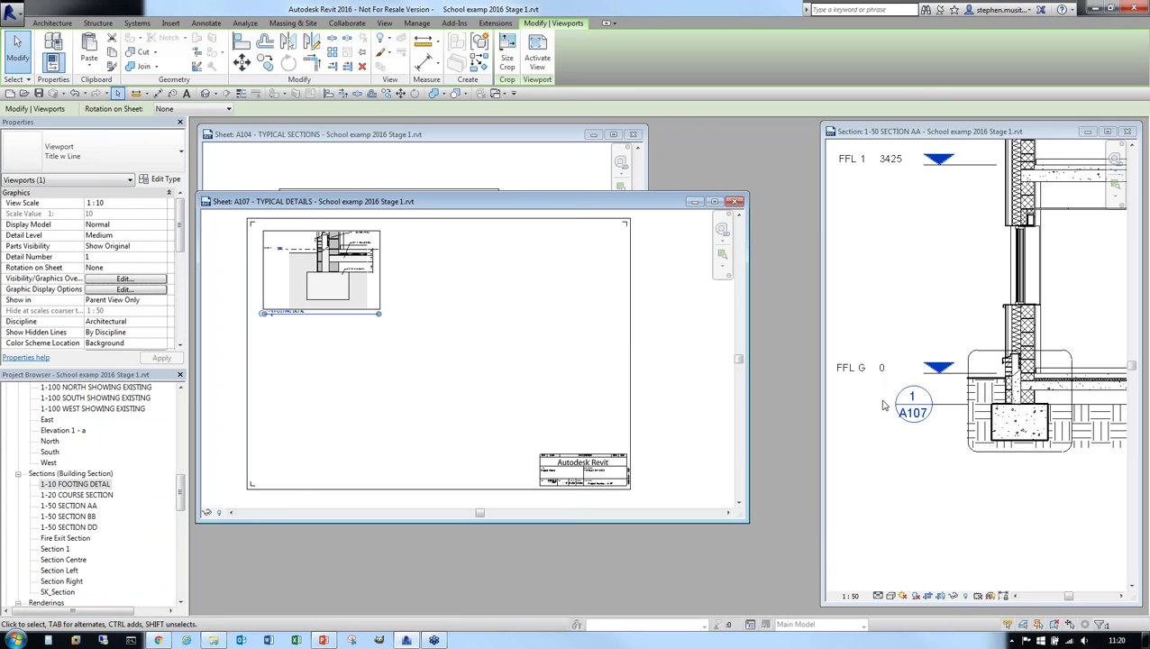
{"action": "left_click", "coordinate": [641, 365]}
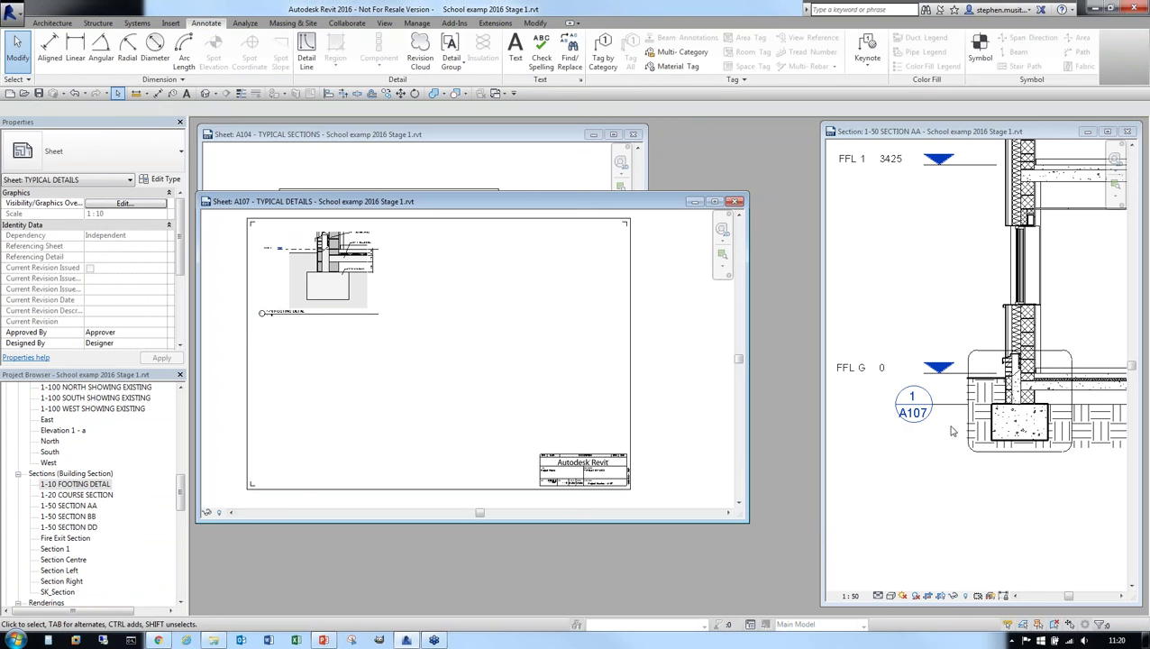
Step: Change the TYPICAL DETAILS sheet number to D500 in its title block
{"action": "scroll", "coordinate": [259, 312], "scroll_direction": "up", "scroll_amount": 5}
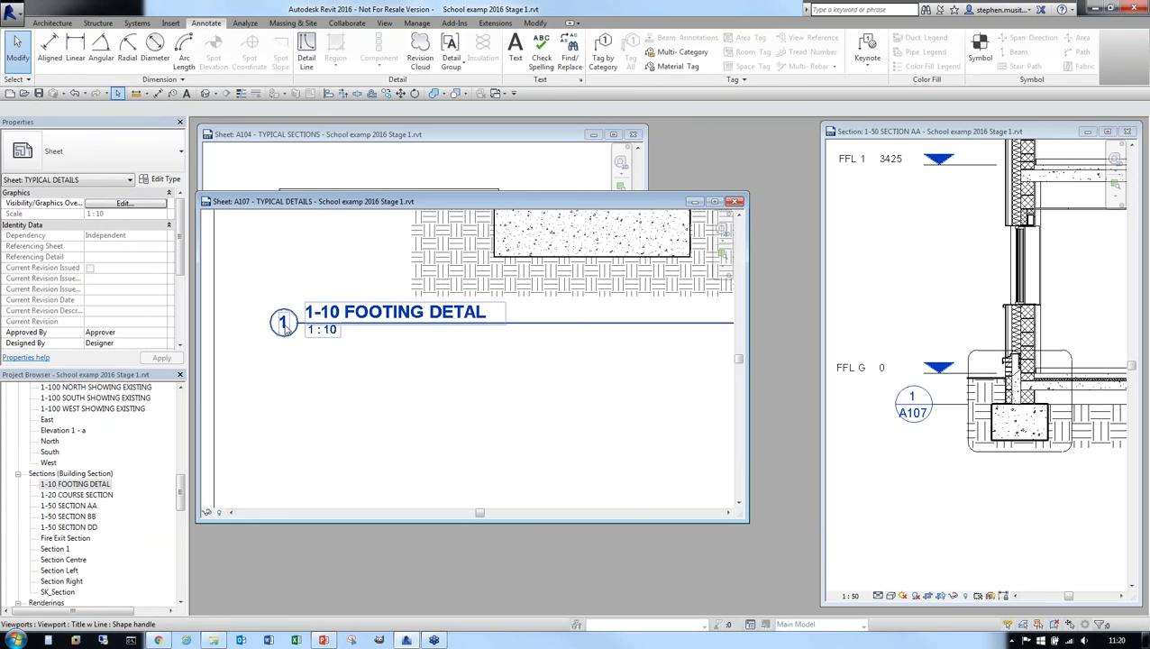
{"action": "scroll", "coordinate": [283, 325], "scroll_direction": "down", "scroll_amount": 4}
{"action": "scroll", "coordinate": [423, 383], "scroll_direction": "up", "scroll_amount": 5}
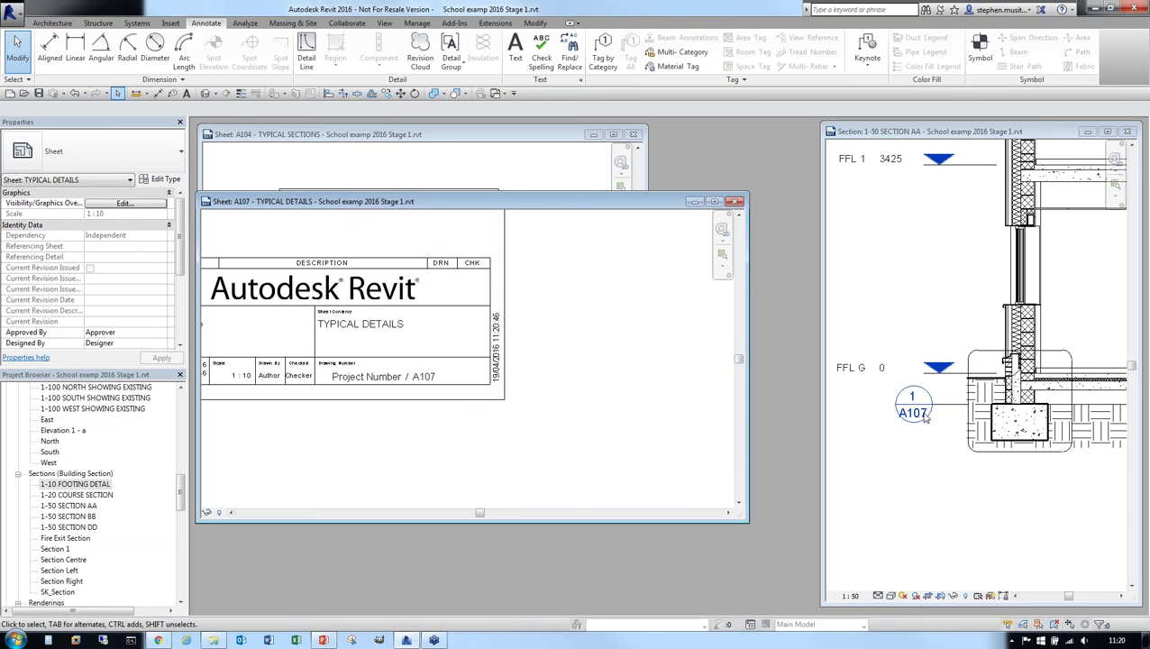
{"action": "left_click", "coordinate": [423, 377]}
{"action": "left_click", "coordinate": [423, 377]}
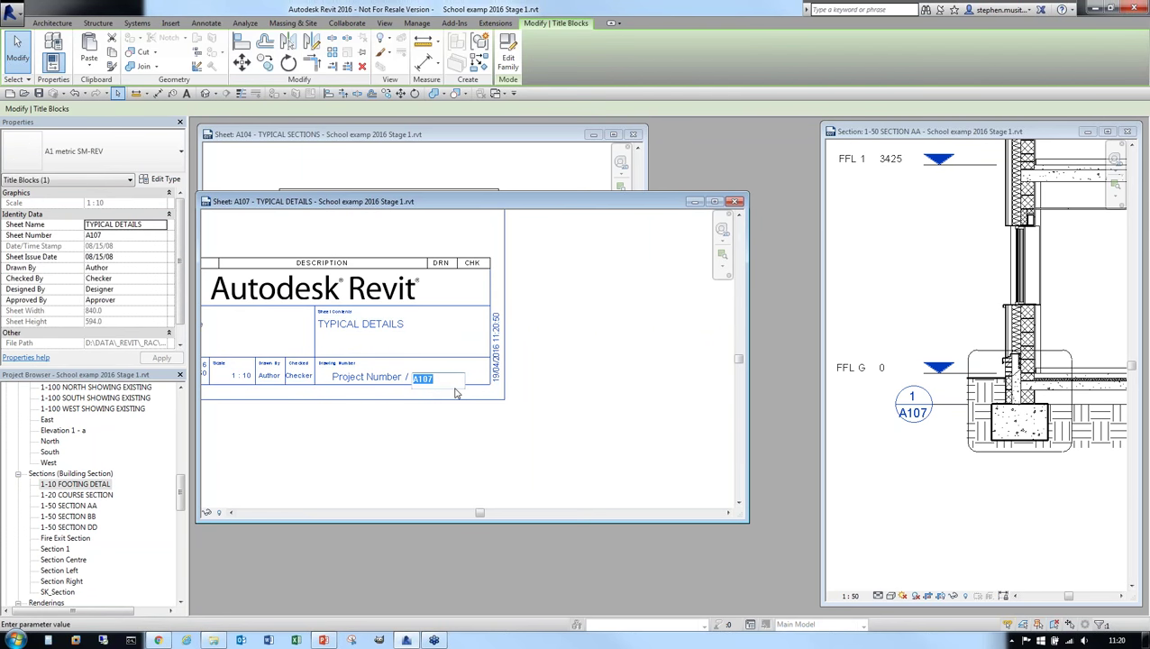
{"action": "type", "text": "D500"}
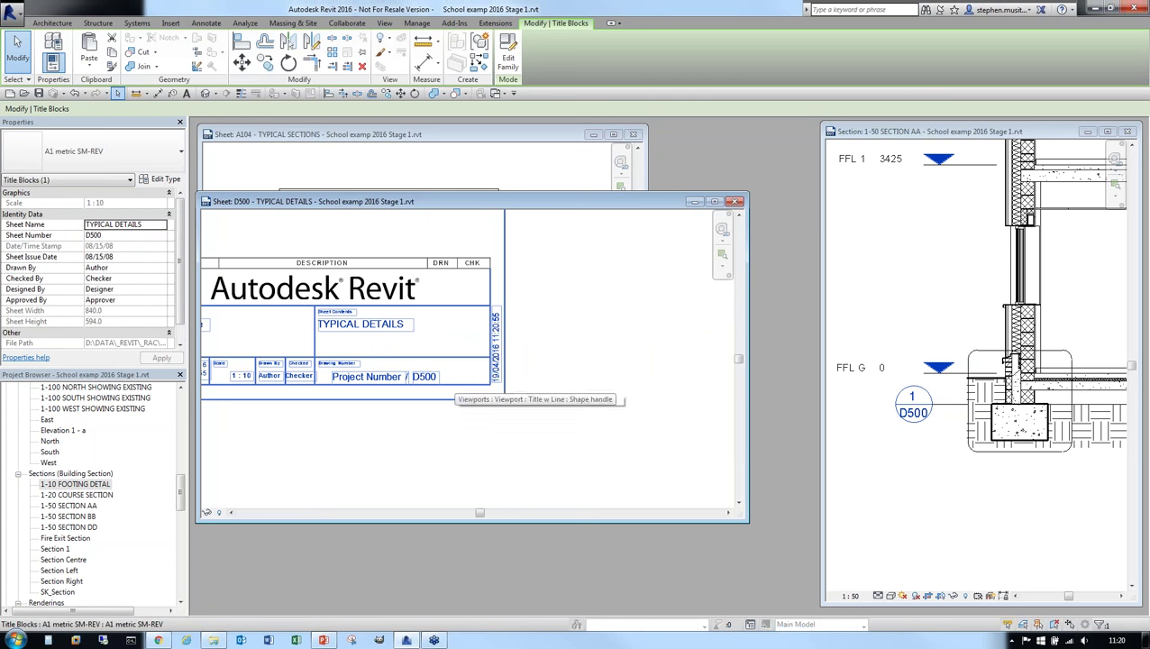
{"action": "left_click", "coordinate": [520, 408]}
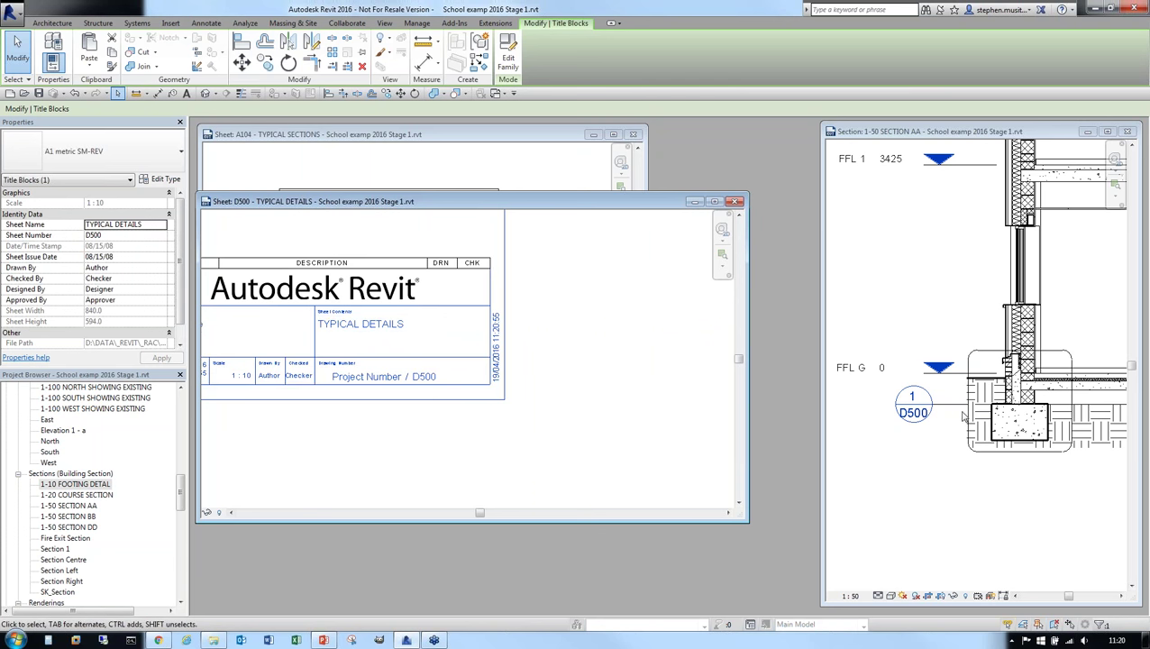
{"action": "left_click", "coordinate": [595, 345]}
{"action": "scroll", "coordinate": [583, 365], "scroll_direction": "down", "scroll_amount": 5}
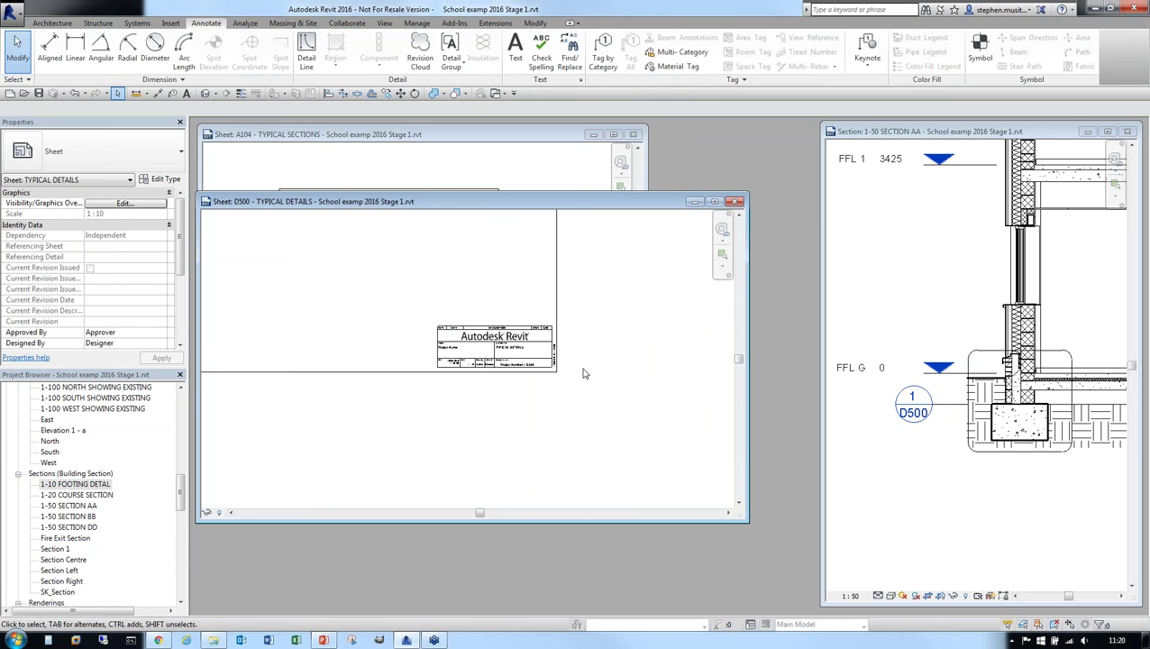
{"action": "mouse_move", "coordinate": [584, 375]}
{"action": "middle_mouse_down"}
{"action": "mouse_move", "coordinate": [571, 429]}
{"action": "mouse_move", "coordinate": [650, 439]}
{"action": "middle_mouse_up"}
{"action": "scroll", "coordinate": [571, 428], "scroll_direction": "up", "scroll_amount": 3}
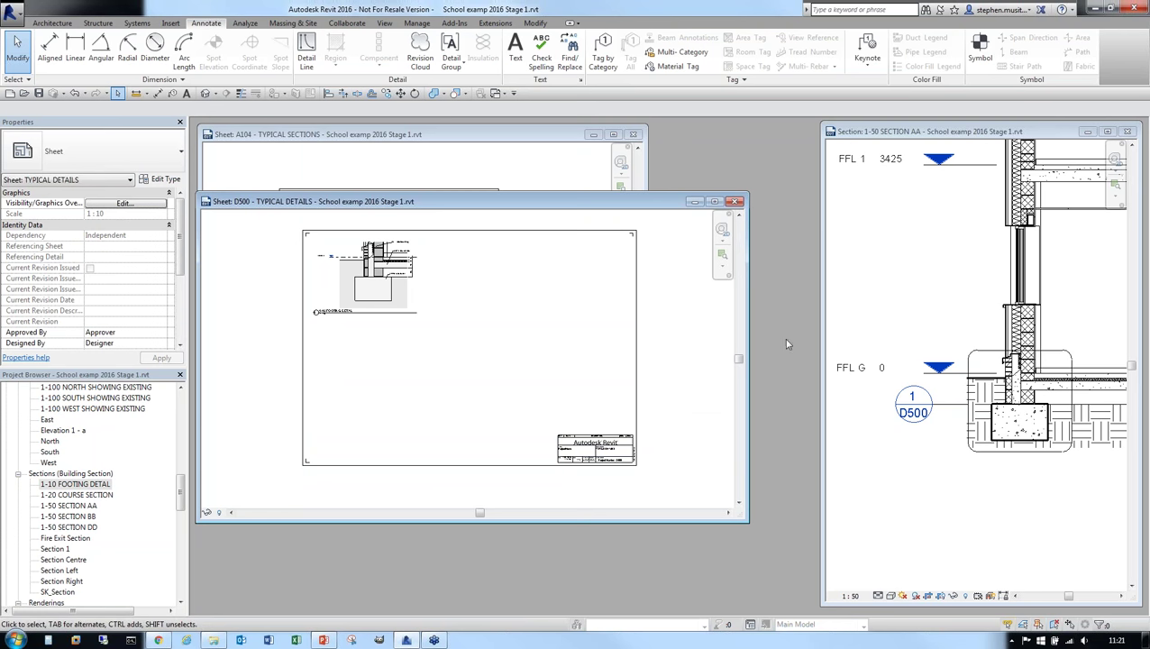
Step: Open the Site showing existing floor plan as the only view, closing both sheets and the 1-50 SECTION AA view, and maximise it
{"action": "left_click_drag", "start_coordinate": [818, 325], "coordinate": [762, 323]}
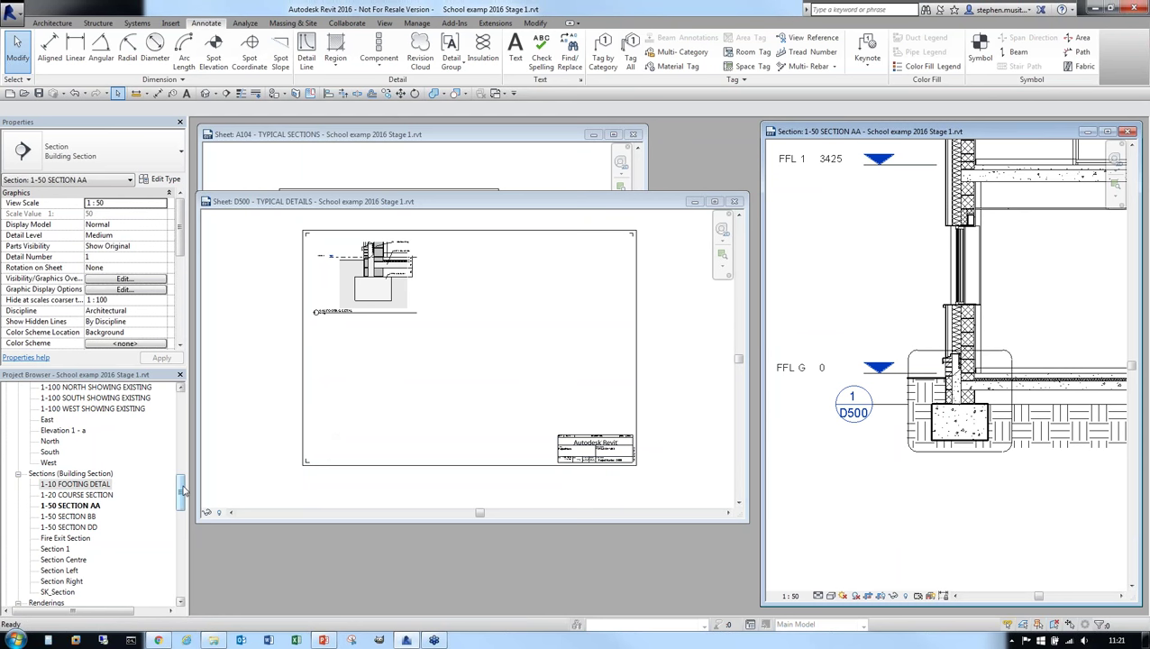
{"action": "left_click", "coordinate": [75, 484]}
{"action": "scroll", "coordinate": [77, 541], "scroll_direction": "up", "scroll_amount": 10}
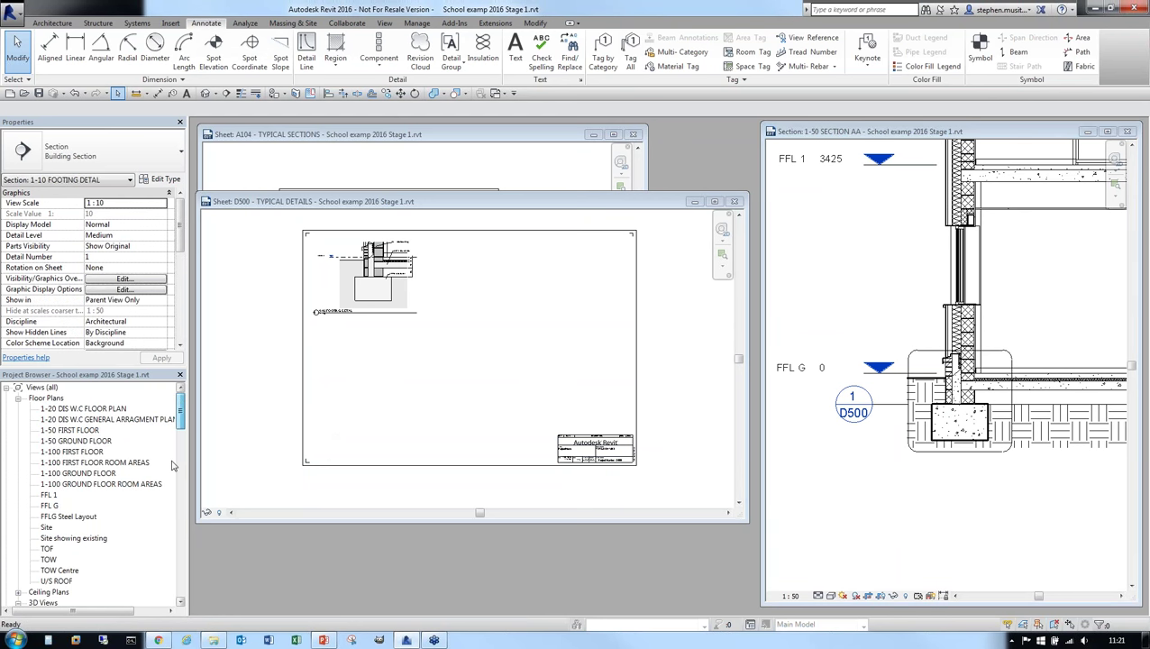
{"action": "double_click", "coordinate": [73, 538]}
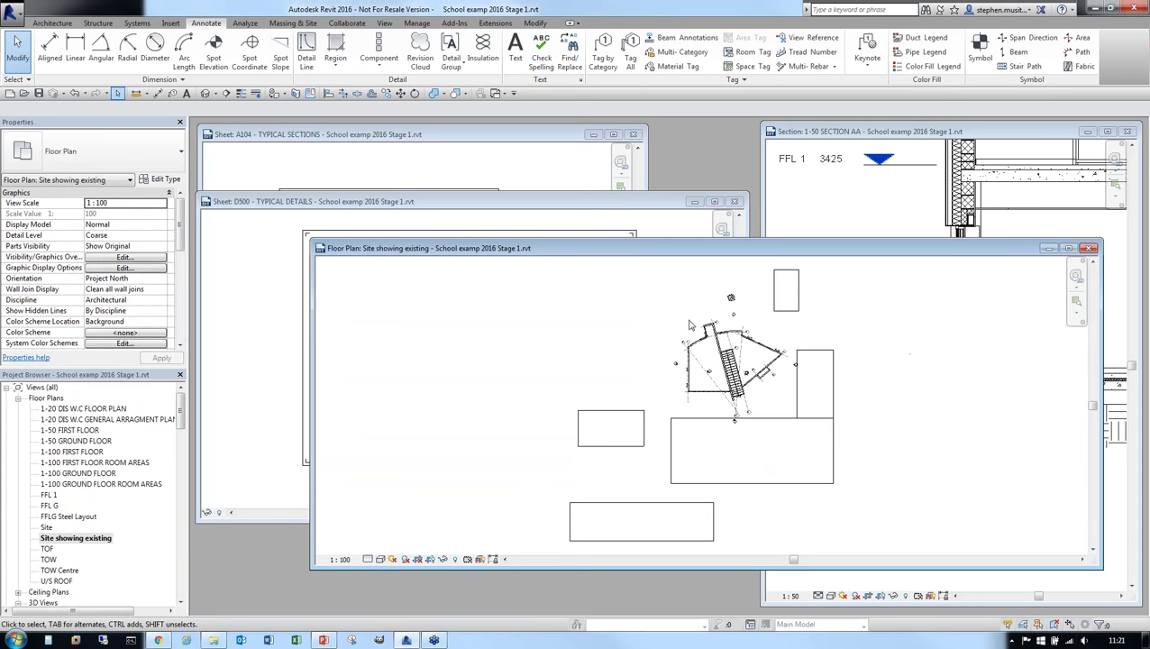
{"action": "left_click", "coordinate": [734, 201]}
{"action": "left_click", "coordinate": [632, 134]}
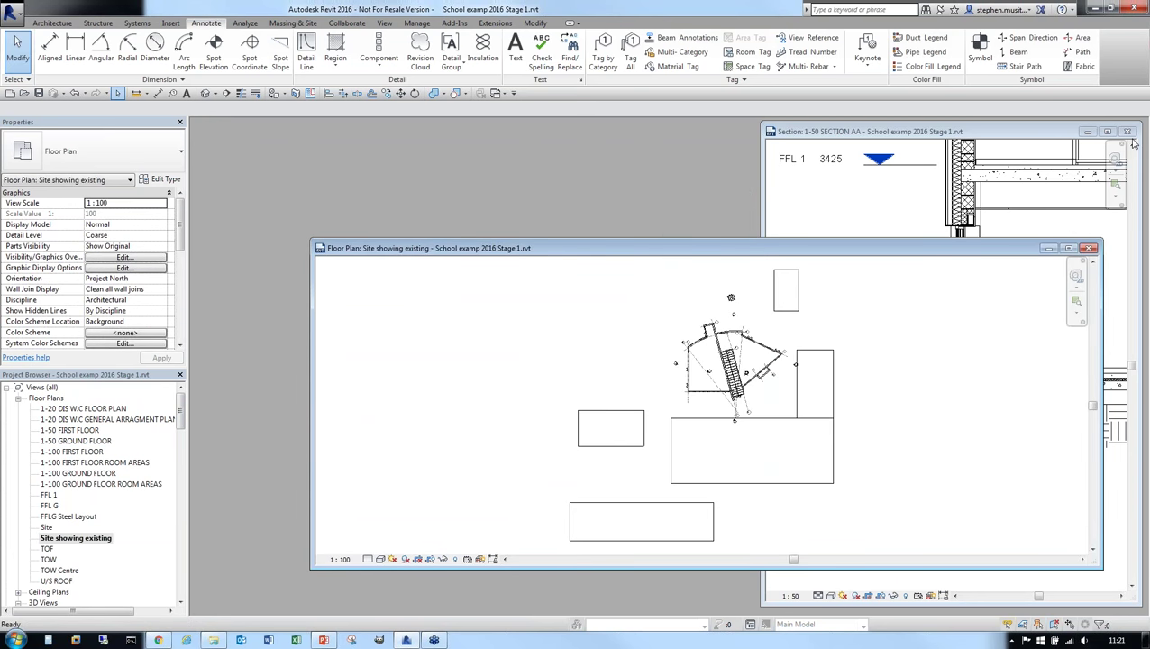
{"action": "left_click", "coordinate": [1127, 131]}
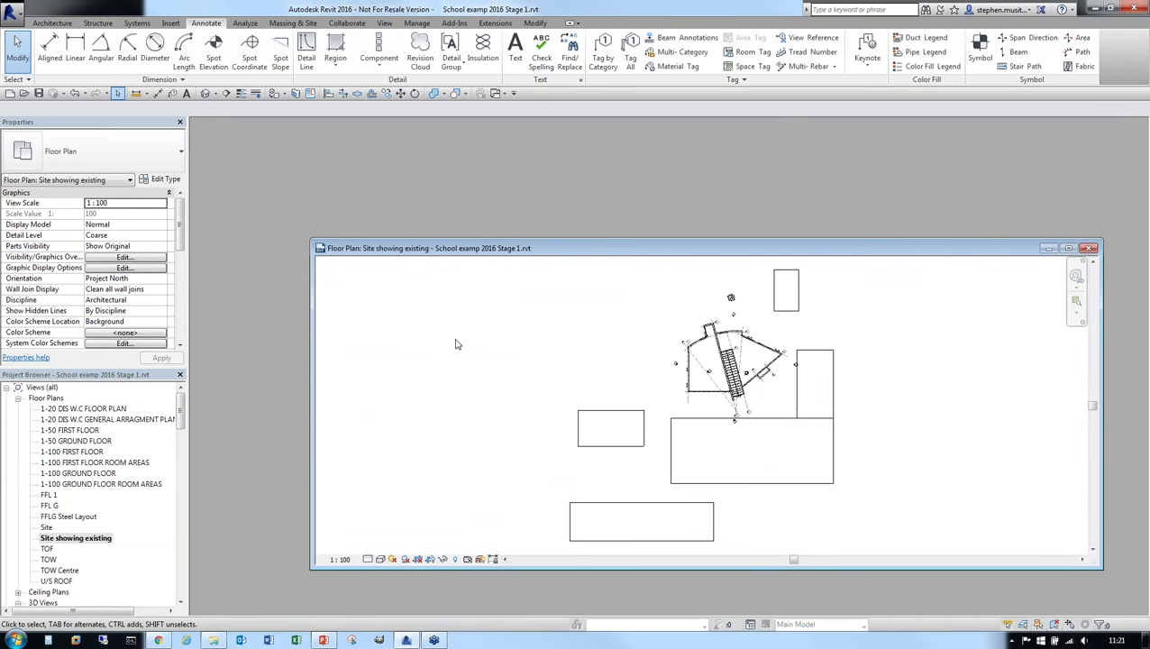
{"action": "double_click", "coordinate": [582, 252]}
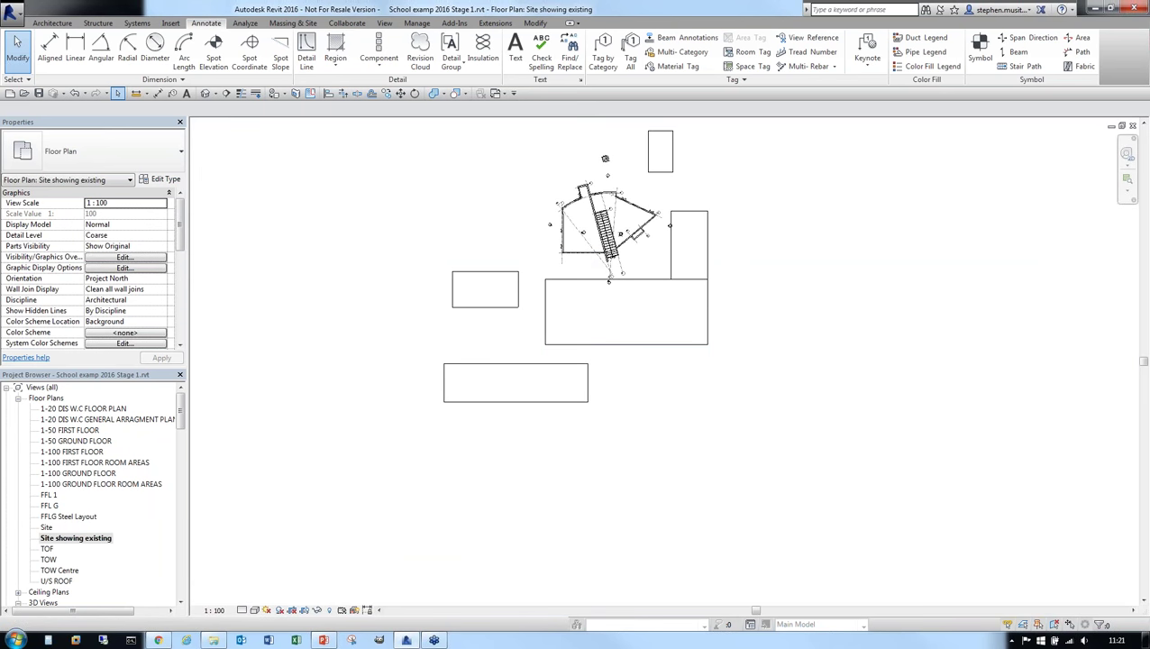
{"action": "scroll", "coordinate": [667, 397], "scroll_direction": "up", "scroll_amount": 4}
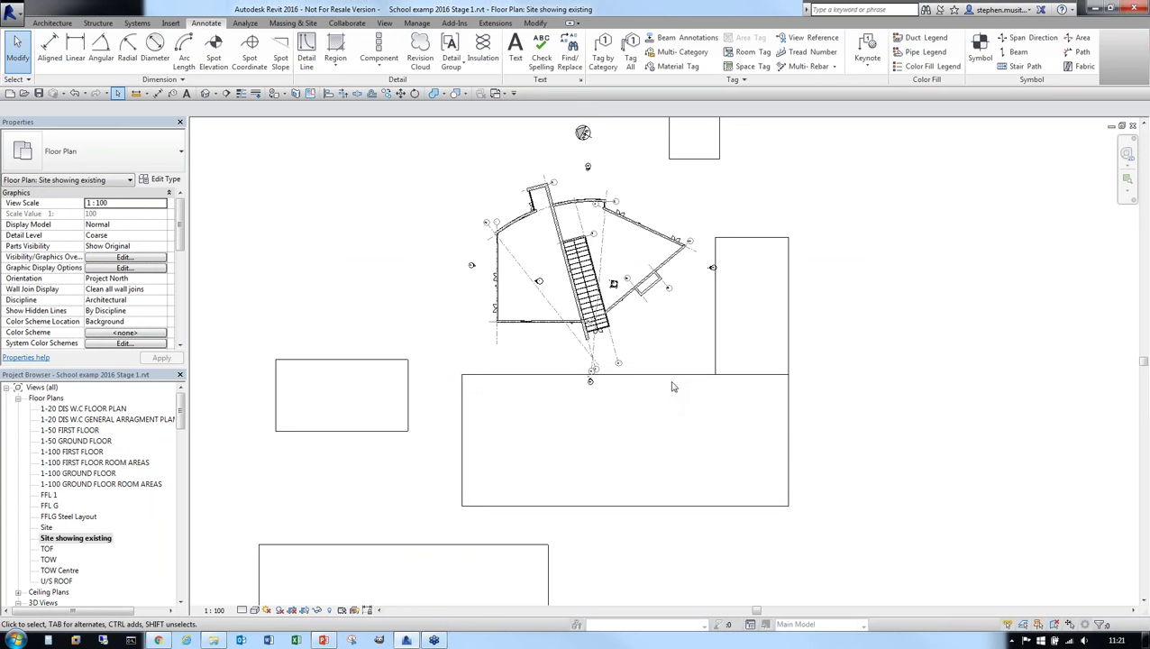
{"action": "left_click", "coordinate": [674, 383]}
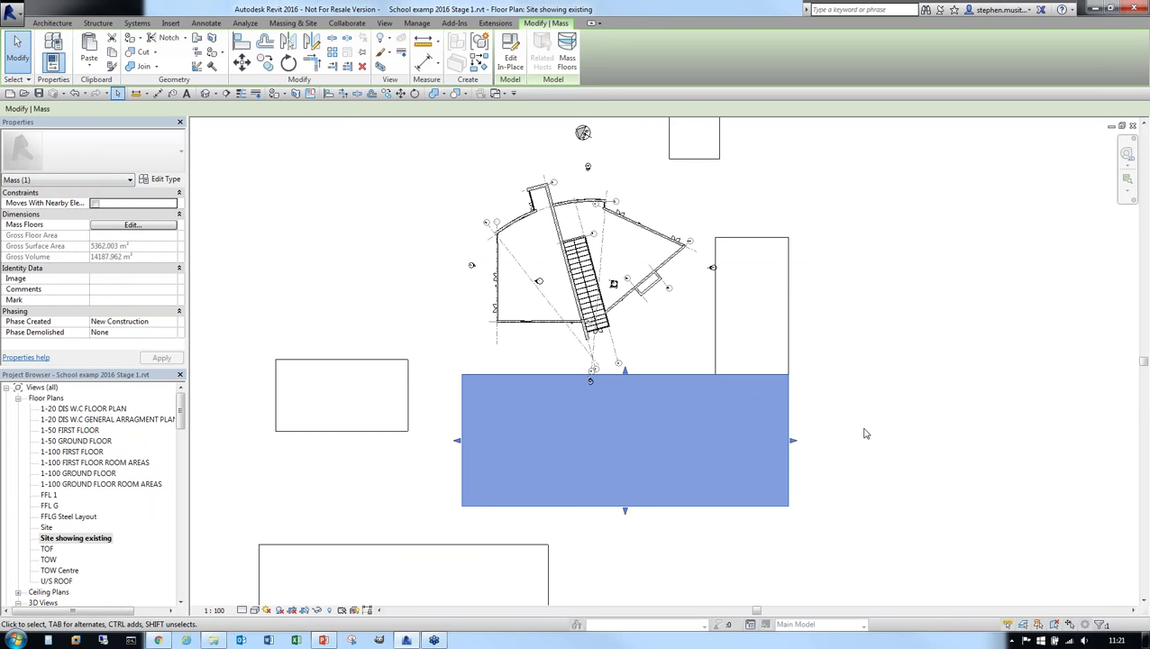
{"action": "scroll", "coordinate": [883, 445], "scroll_direction": "up", "scroll_amount": 1}
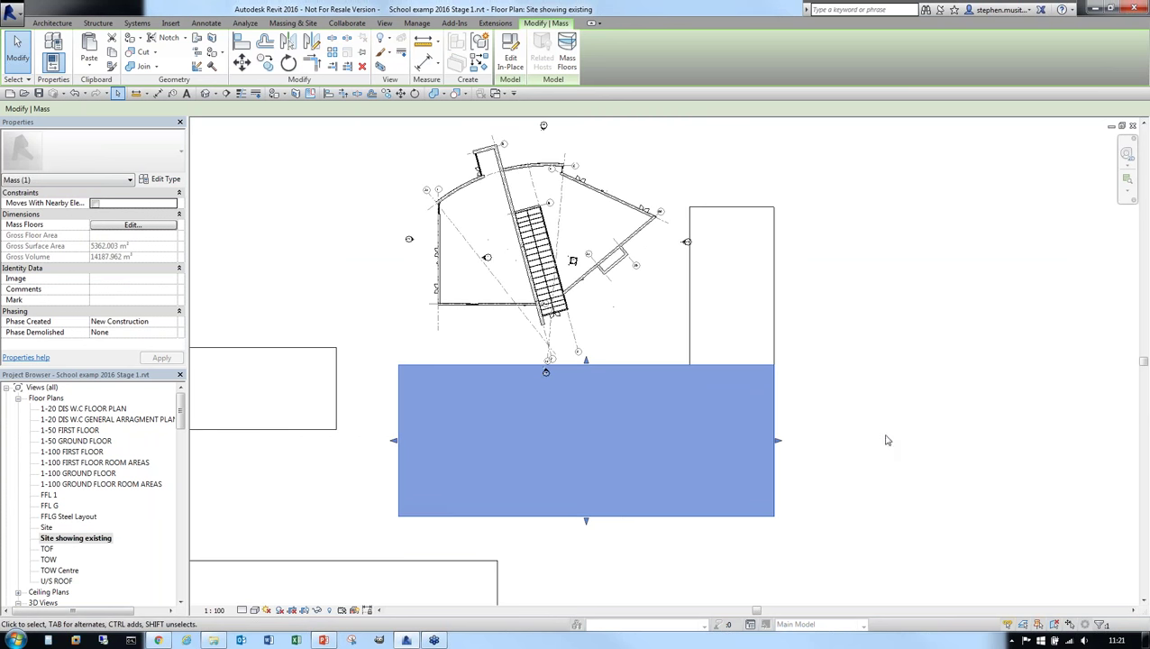
{"action": "scroll", "coordinate": [842, 440], "scroll_direction": "down", "scroll_amount": 2}
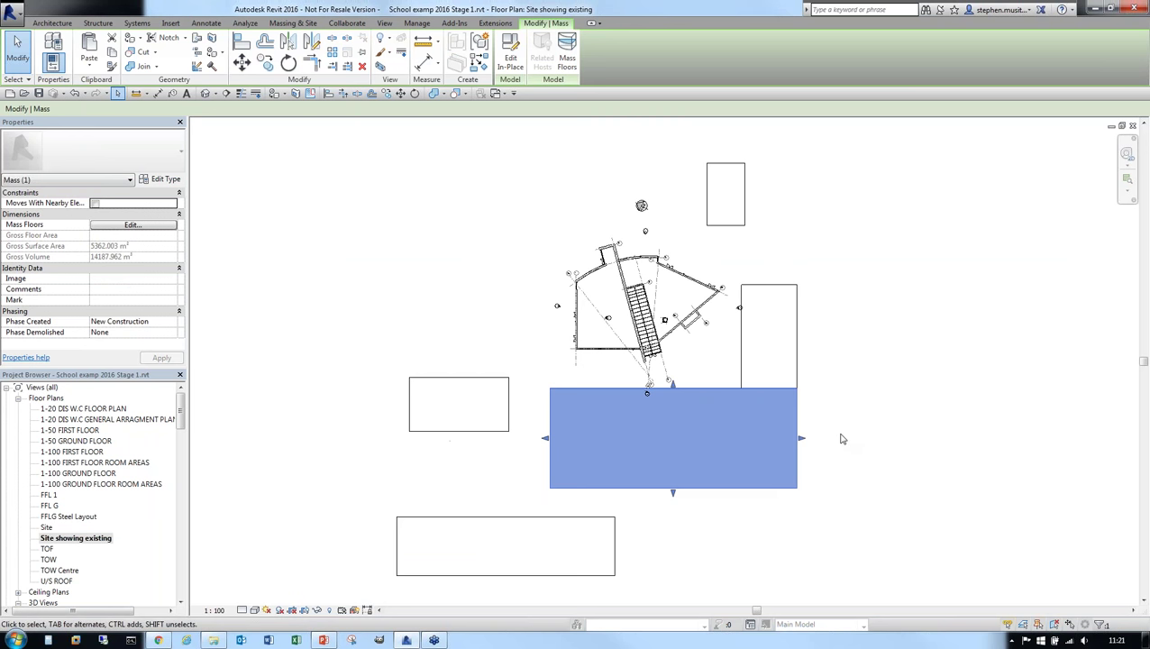
{"action": "key", "text": "Escape"}
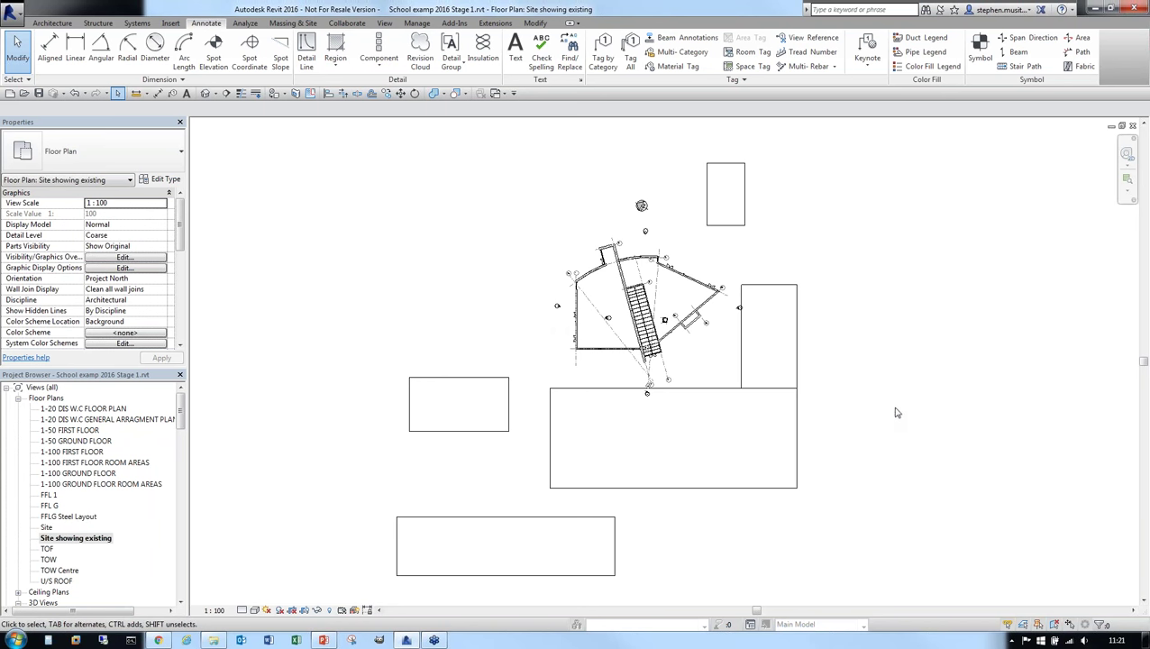
Step: Place a perspective camera in the corner between the two adjoining masses southeast of the school, aimed northwest across the building
{"action": "left_click", "coordinate": [214, 93]}
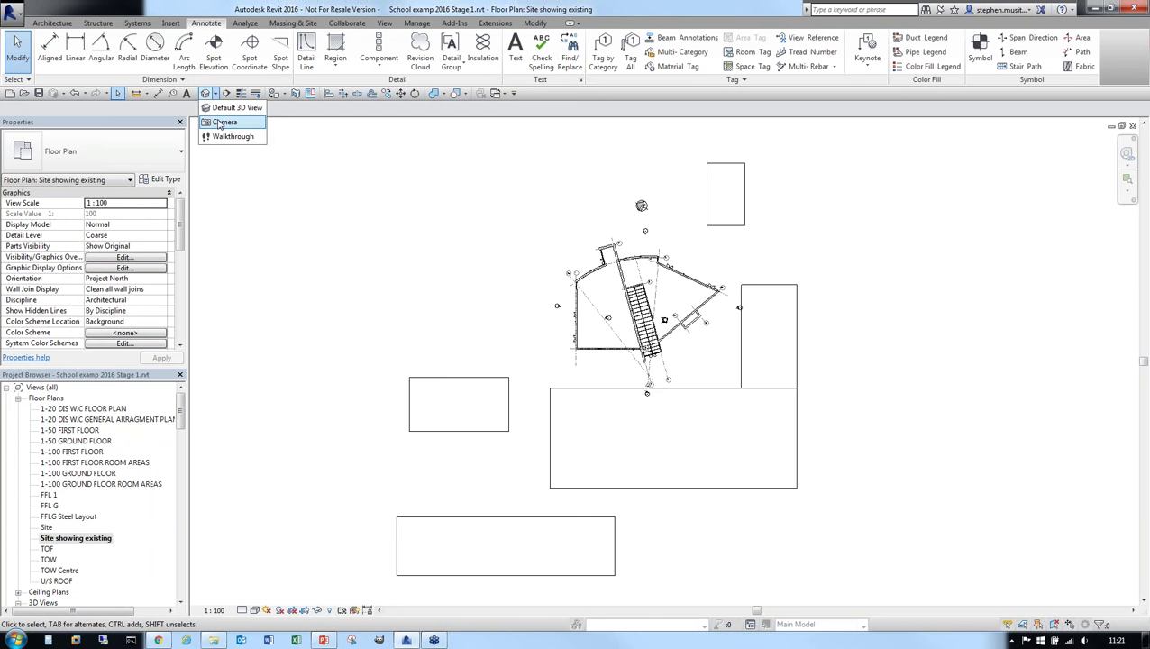
{"action": "left_click", "coordinate": [219, 125]}
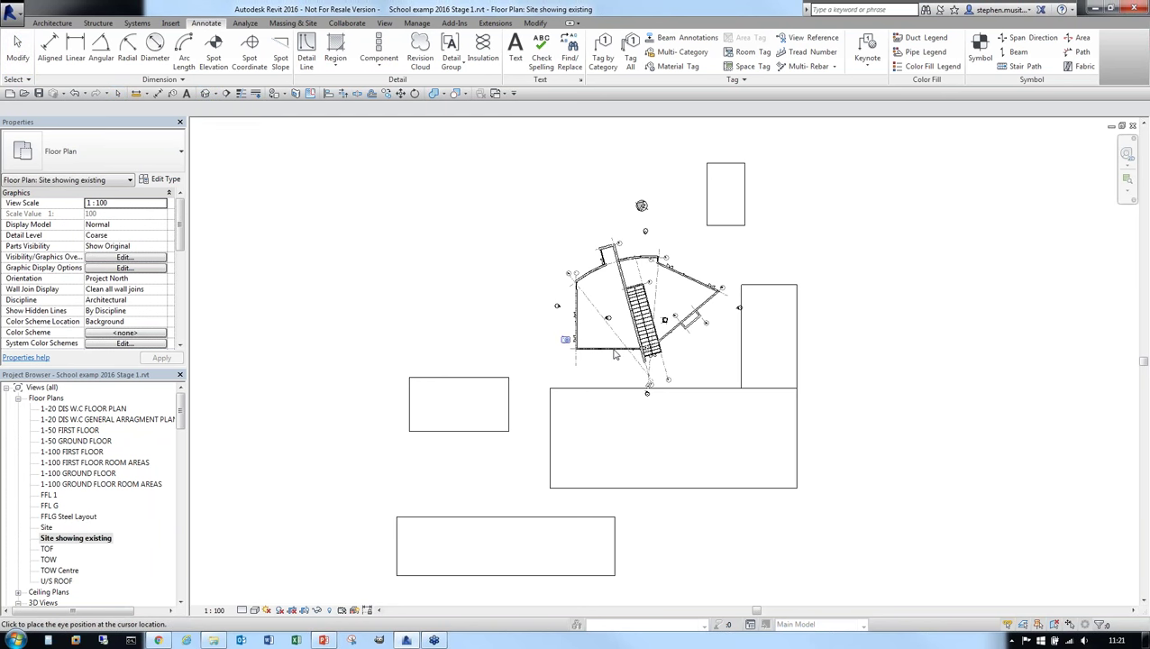
{"action": "left_click", "coordinate": [732, 377]}
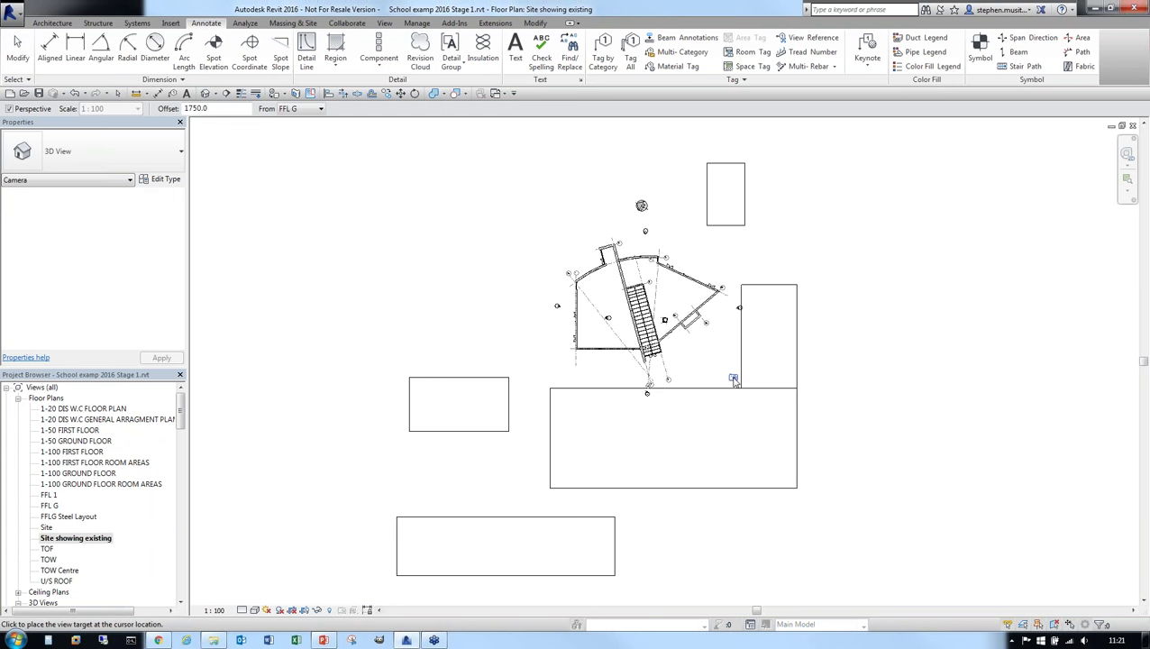
{"action": "left_click", "coordinate": [555, 257]}
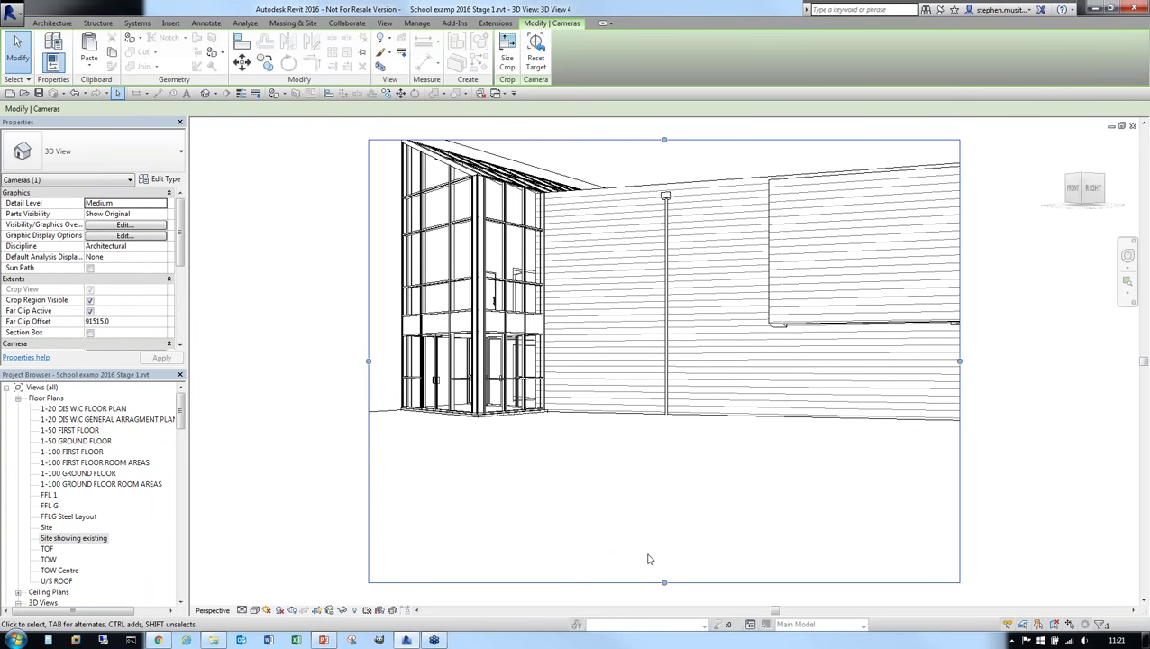
Step: Resize the camera view's crop region to trim the foreground and show more above and to the left of the glazed entrance
{"action": "left_click_drag", "start_coordinate": [665, 583], "coordinate": [666, 480]}
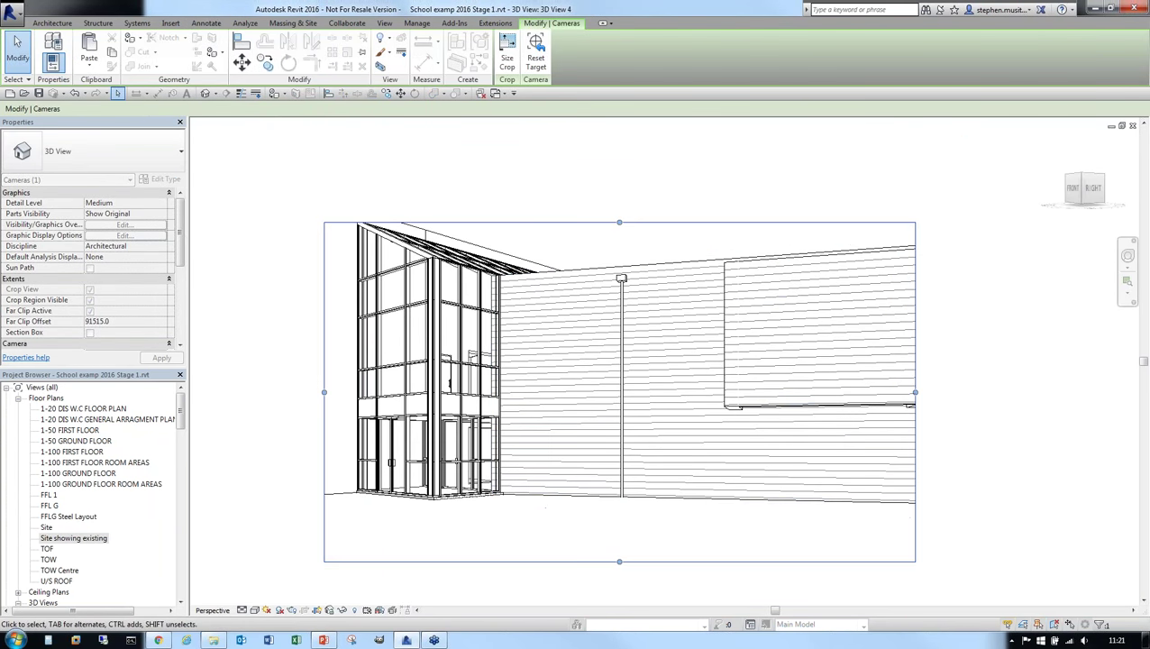
{"action": "left_click_drag", "start_coordinate": [620, 223], "coordinate": [619, 180]}
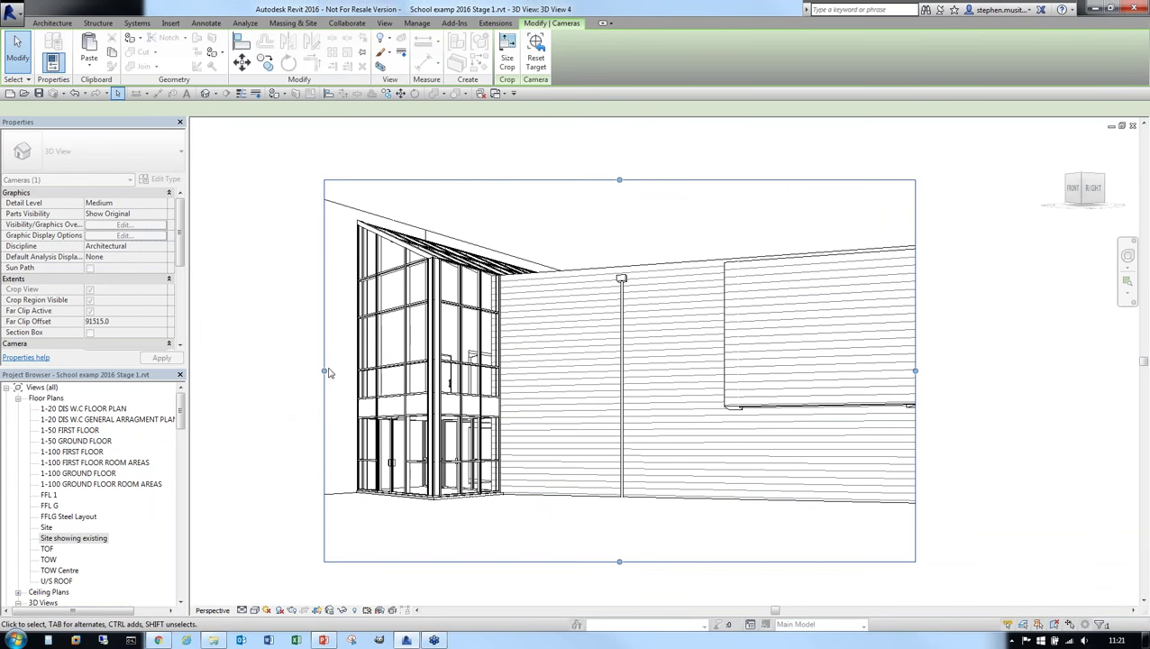
{"action": "left_click_drag", "start_coordinate": [326, 372], "coordinate": [239, 373]}
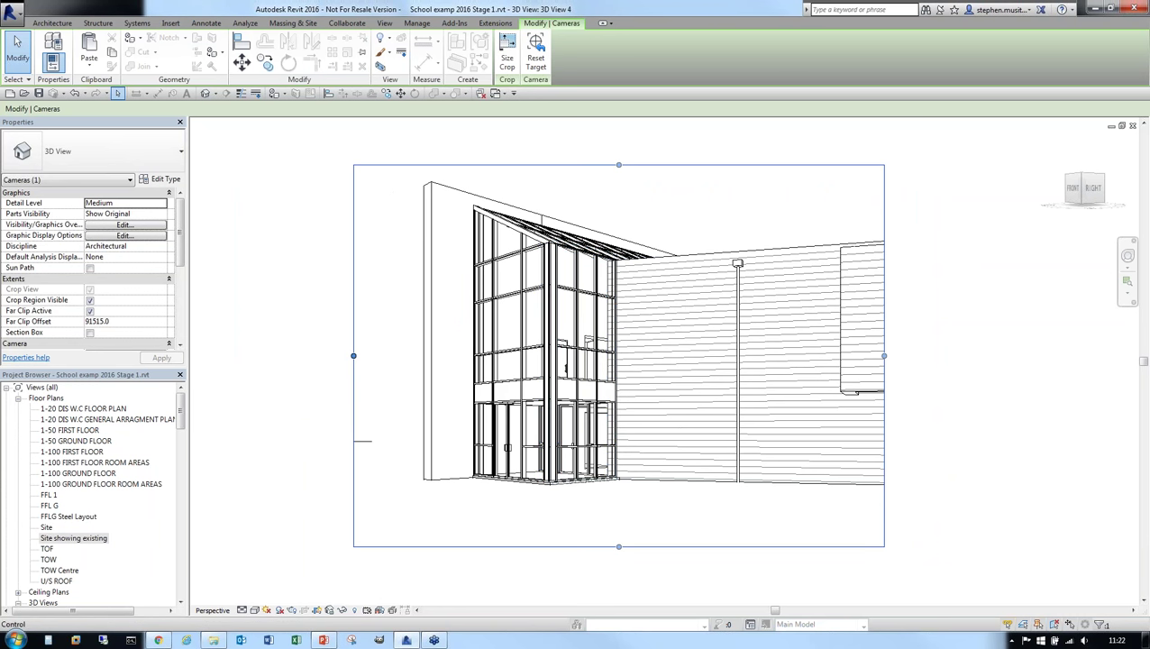
{"action": "mouse_move", "coordinate": [353, 356]}
{"action": "left_mouse_down"}
{"action": "mouse_move", "coordinate": [398, 361]}
{"action": "mouse_move", "coordinate": [353, 358]}
{"action": "mouse_move", "coordinate": [369, 356]}
{"action": "left_mouse_up"}
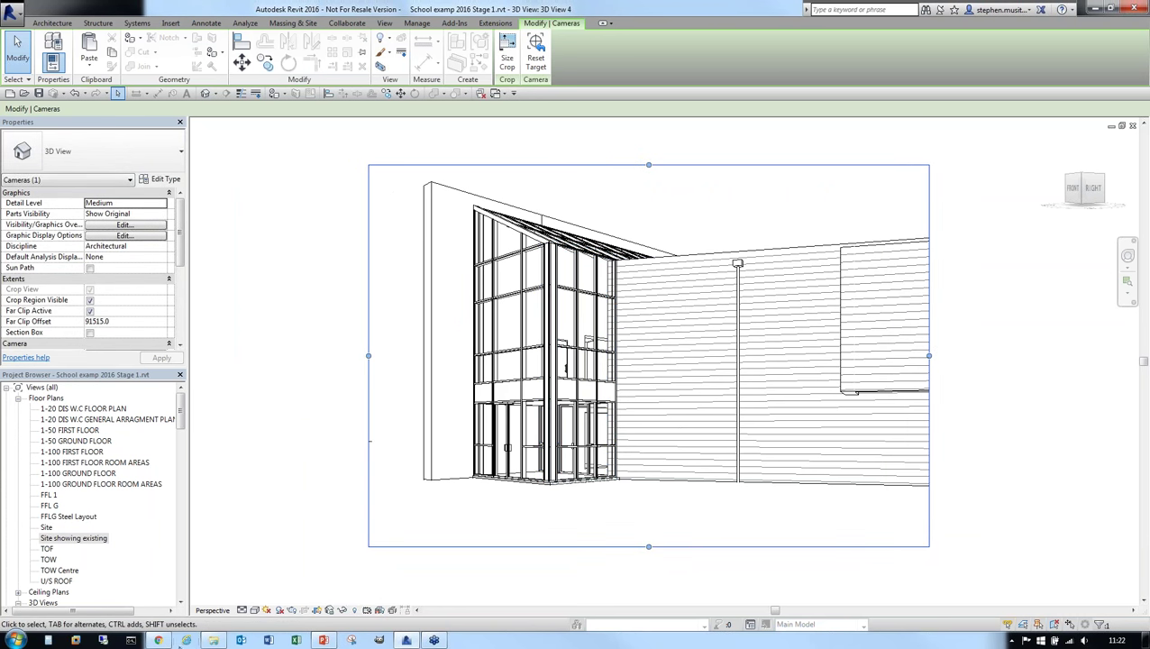
Step: Try the Shaded visual style on the camera view and return it to Hidden Line
{"action": "left_click", "coordinate": [255, 610]}
{"action": "left_click", "coordinate": [271, 560]}
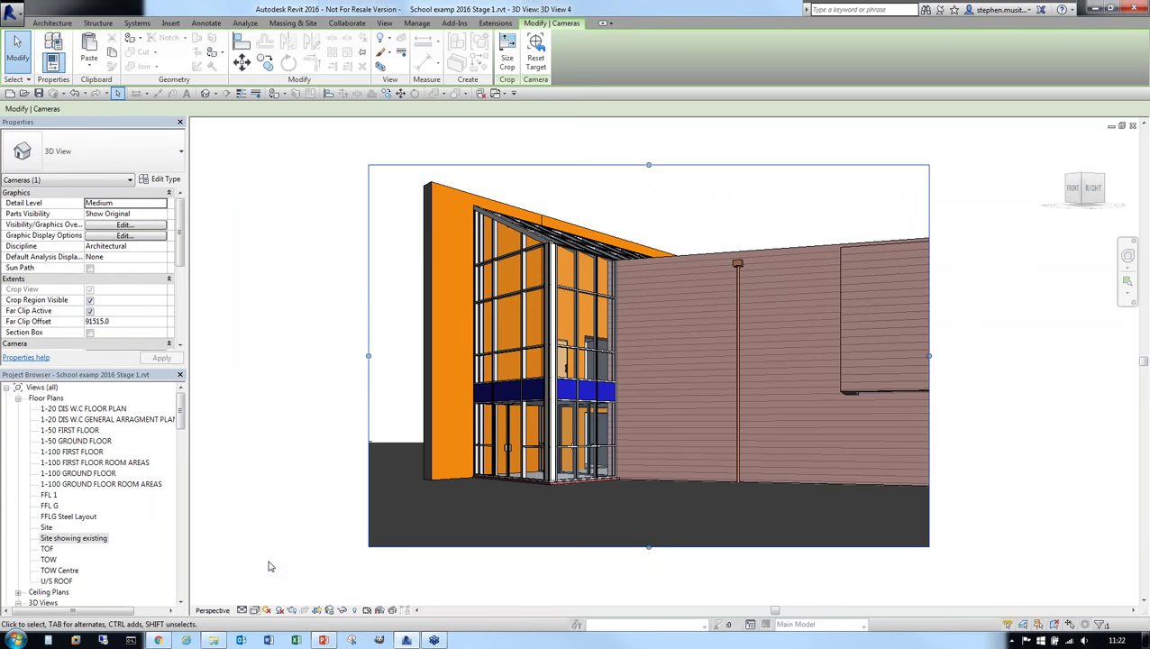
{"action": "left_click", "coordinate": [256, 610]}
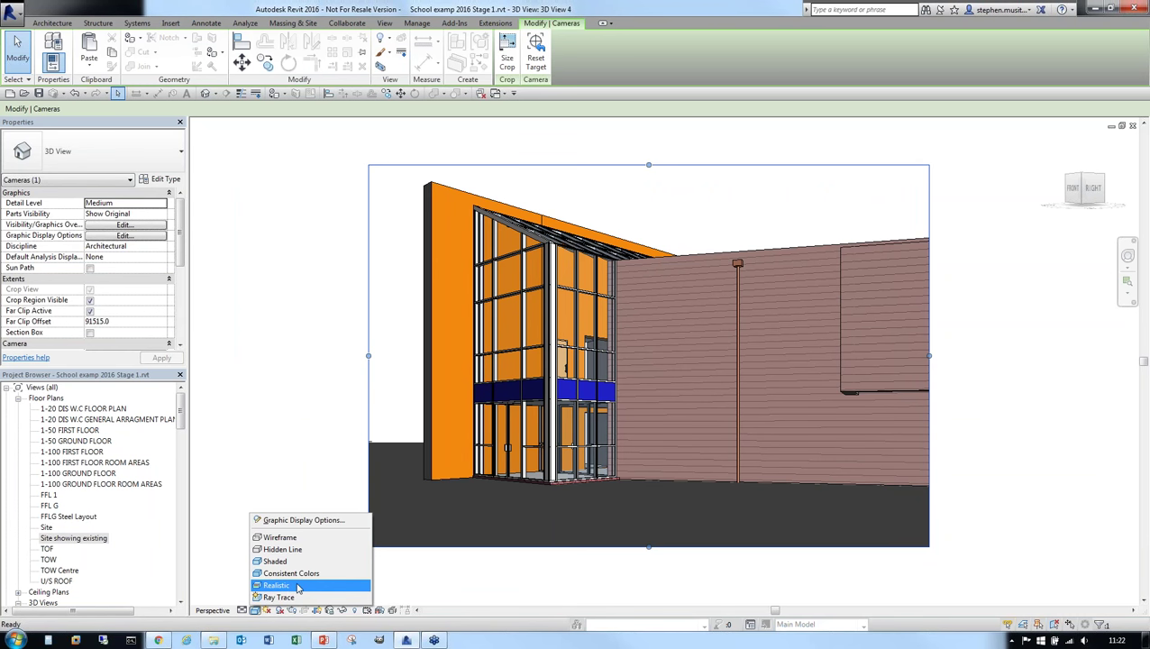
{"action": "left_click", "coordinate": [291, 459]}
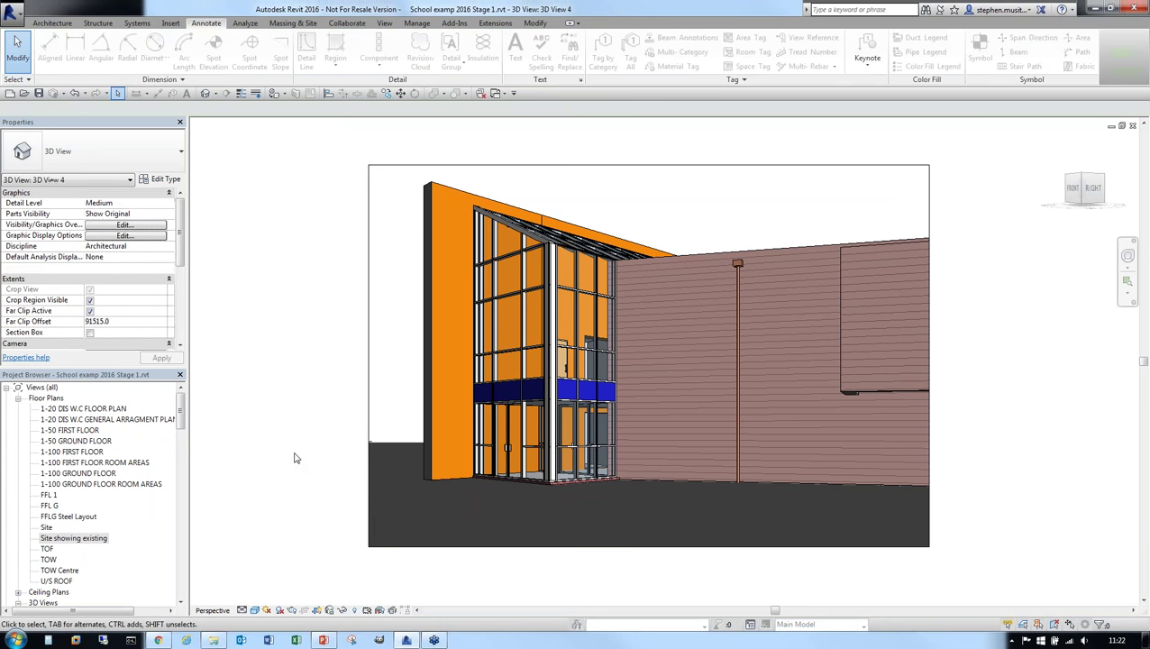
{"action": "left_click", "coordinate": [256, 610]}
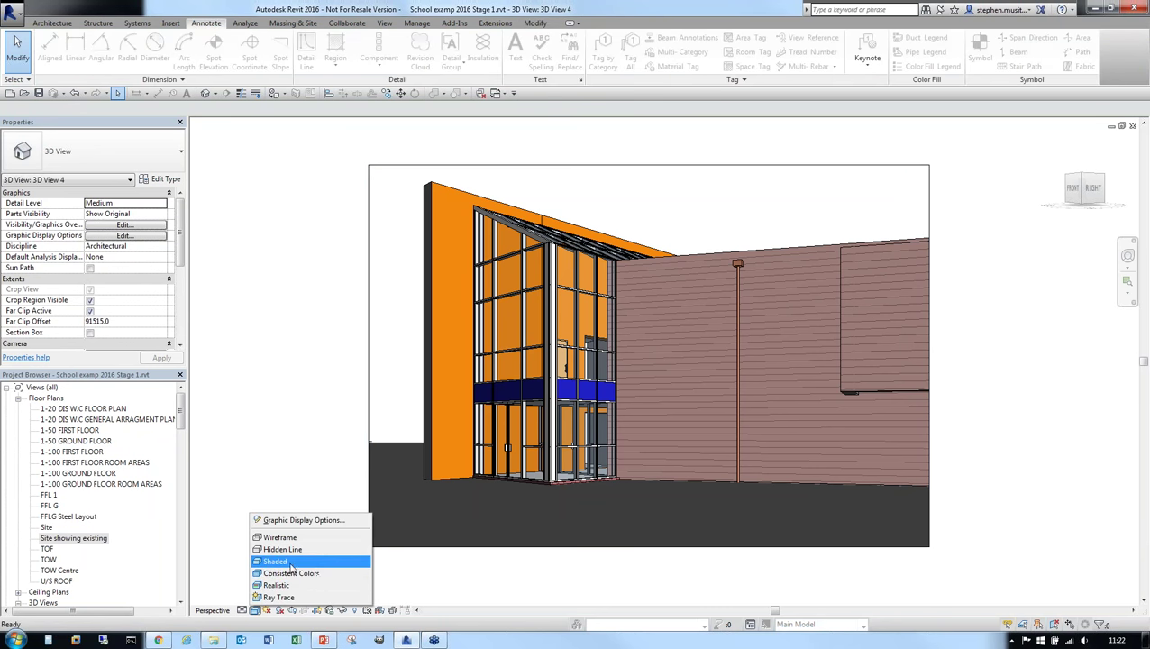
{"action": "left_click", "coordinate": [290, 547]}
Step: Turn on ambient shadows in the camera view's graphic display options and apply them
{"action": "left_click", "coordinate": [256, 610]}
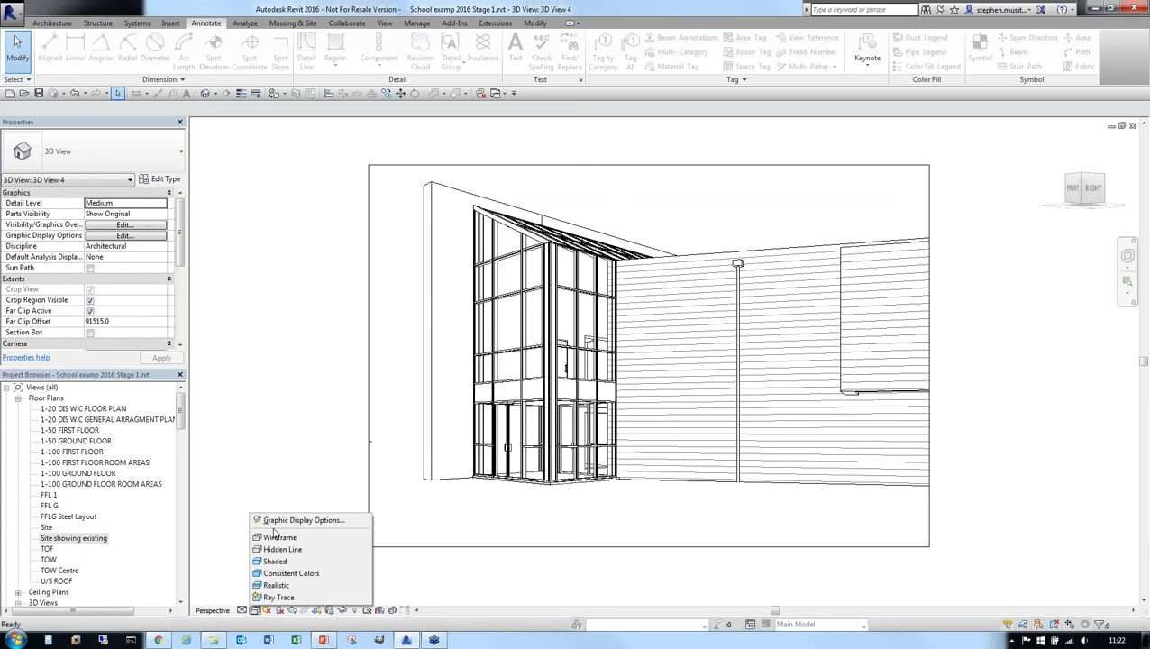
{"action": "left_click", "coordinate": [275, 524]}
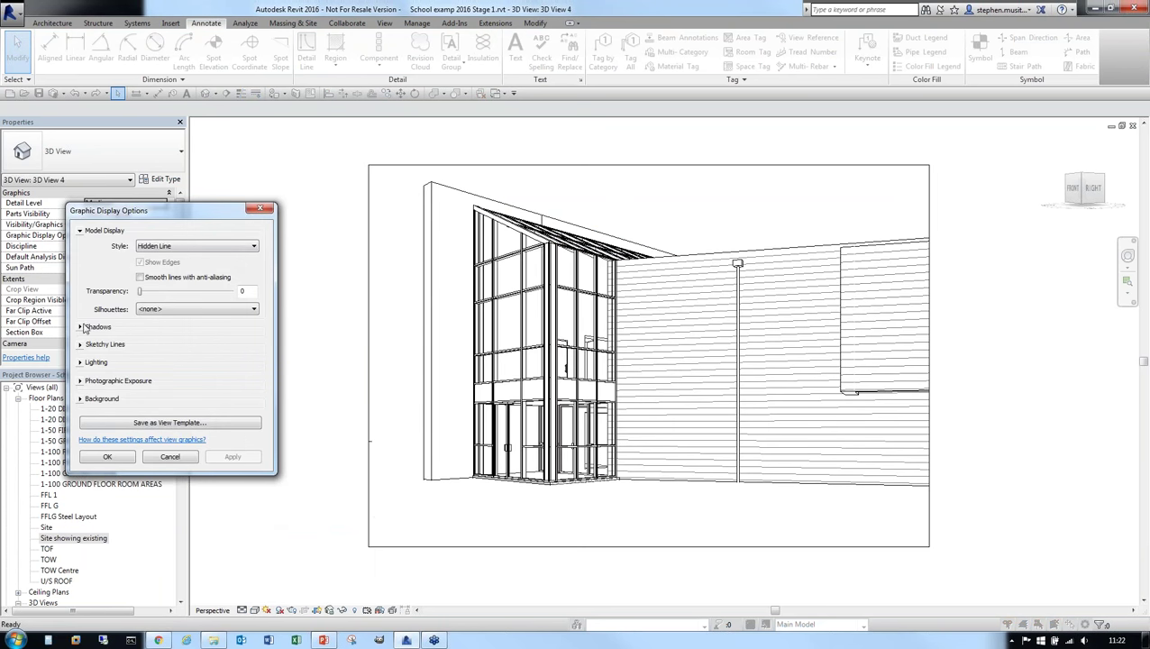
{"action": "left_click", "coordinate": [80, 327]}
{"action": "left_click", "coordinate": [142, 349]}
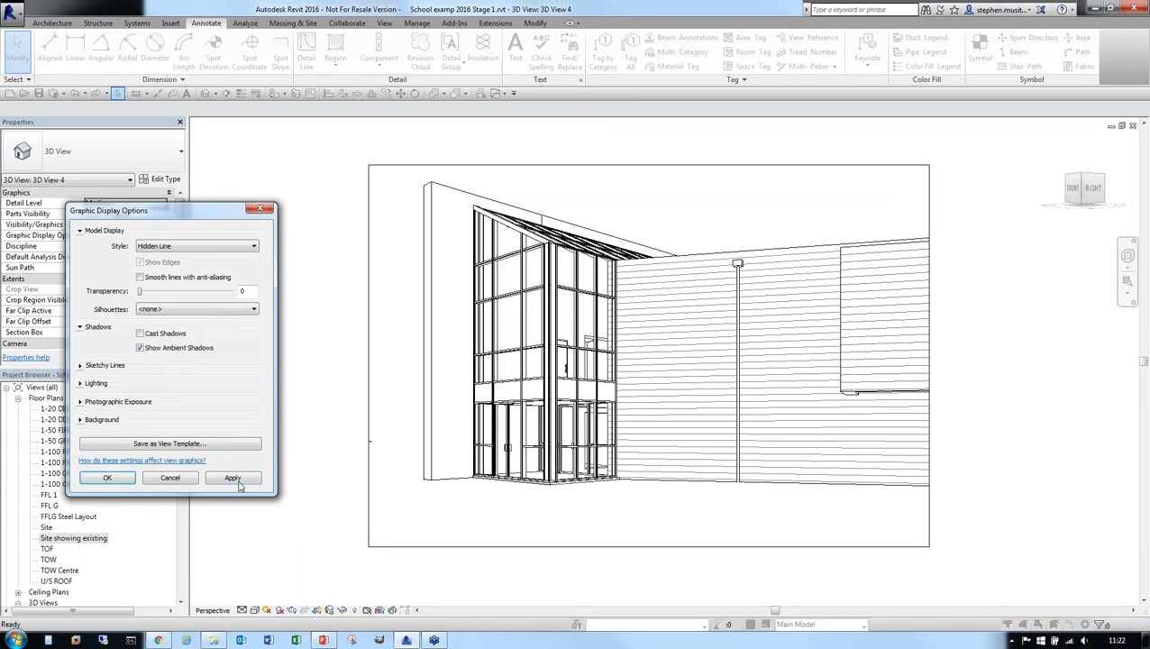
{"action": "left_click", "coordinate": [231, 478]}
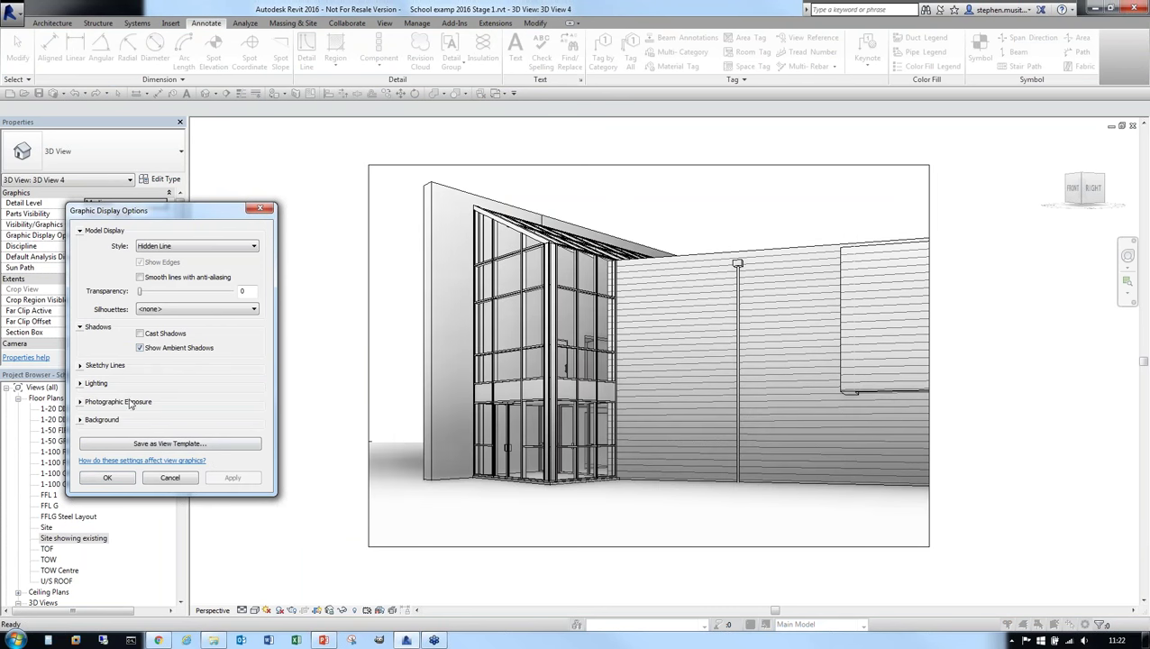
Step: Enable sketchy lines for the camera view with a jitter of 4 and an extension of 9, and apply them
{"action": "left_click", "coordinate": [80, 364]}
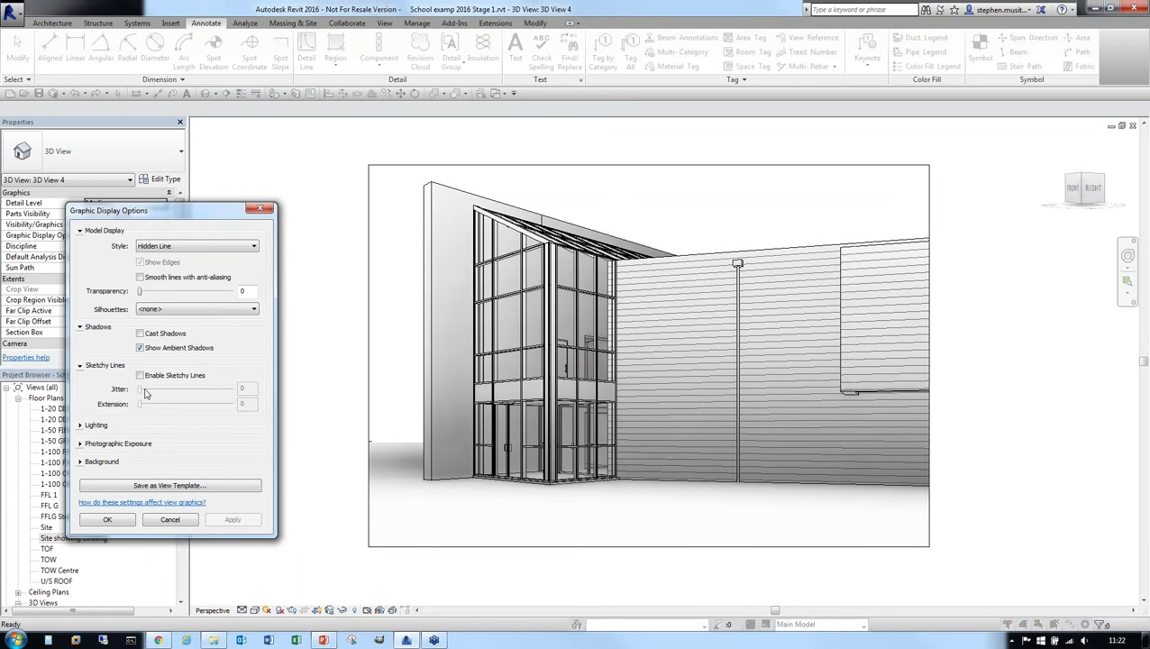
{"action": "left_click", "coordinate": [141, 375]}
{"action": "left_click_drag", "start_coordinate": [141, 404], "coordinate": [224, 419]}
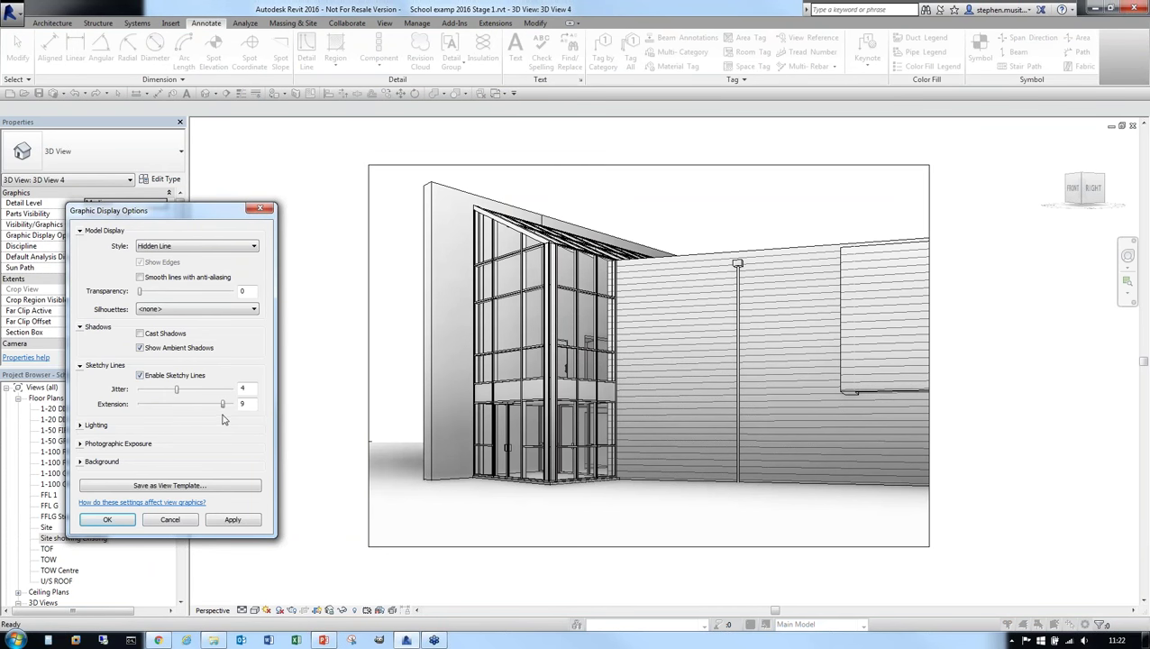
{"action": "left_click", "coordinate": [232, 519]}
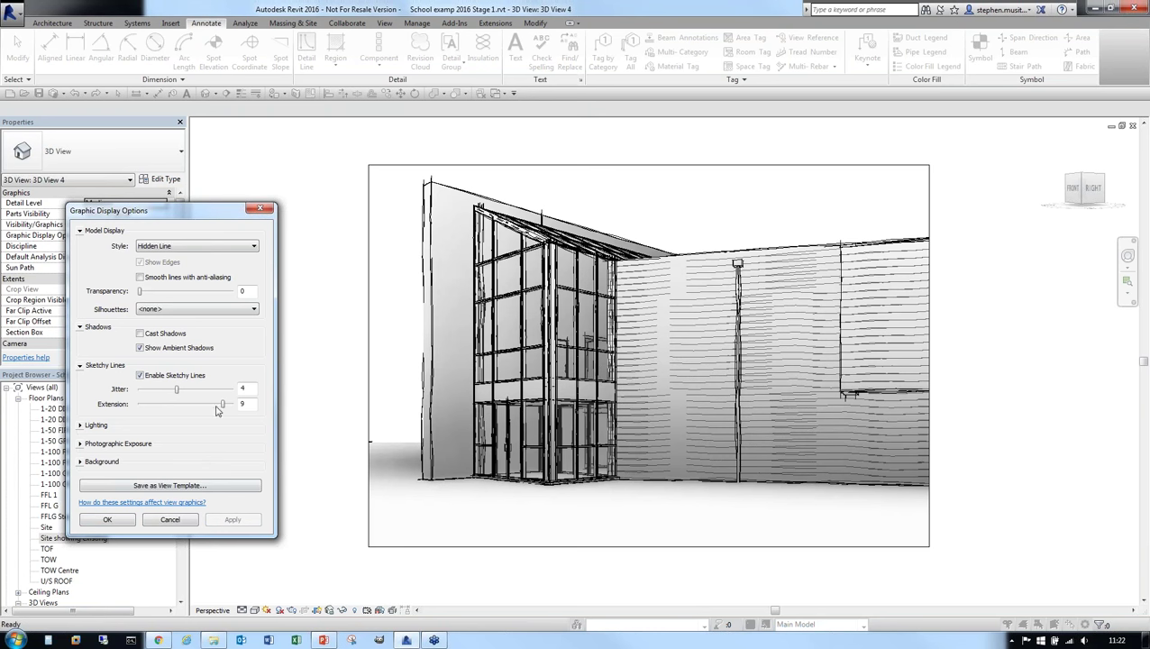
Step: Reduce the sketchy line jitter to 1, apply it and accept the graphic display options
{"action": "left_click_drag", "start_coordinate": [178, 394], "coordinate": [149, 391]}
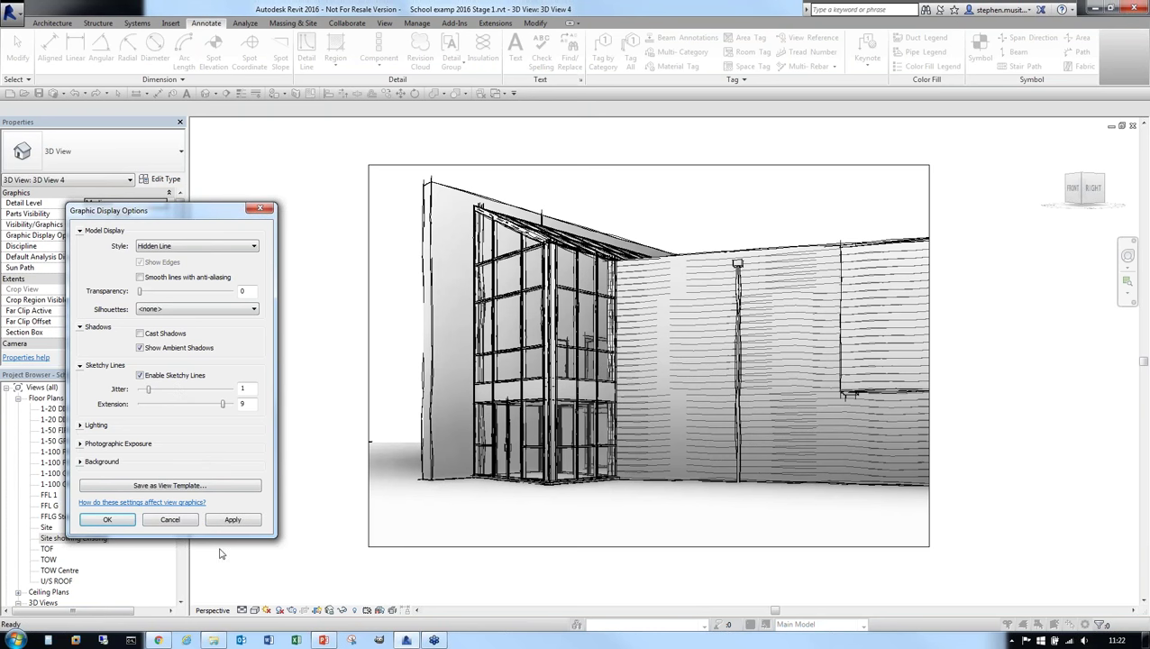
{"action": "left_click", "coordinate": [232, 520]}
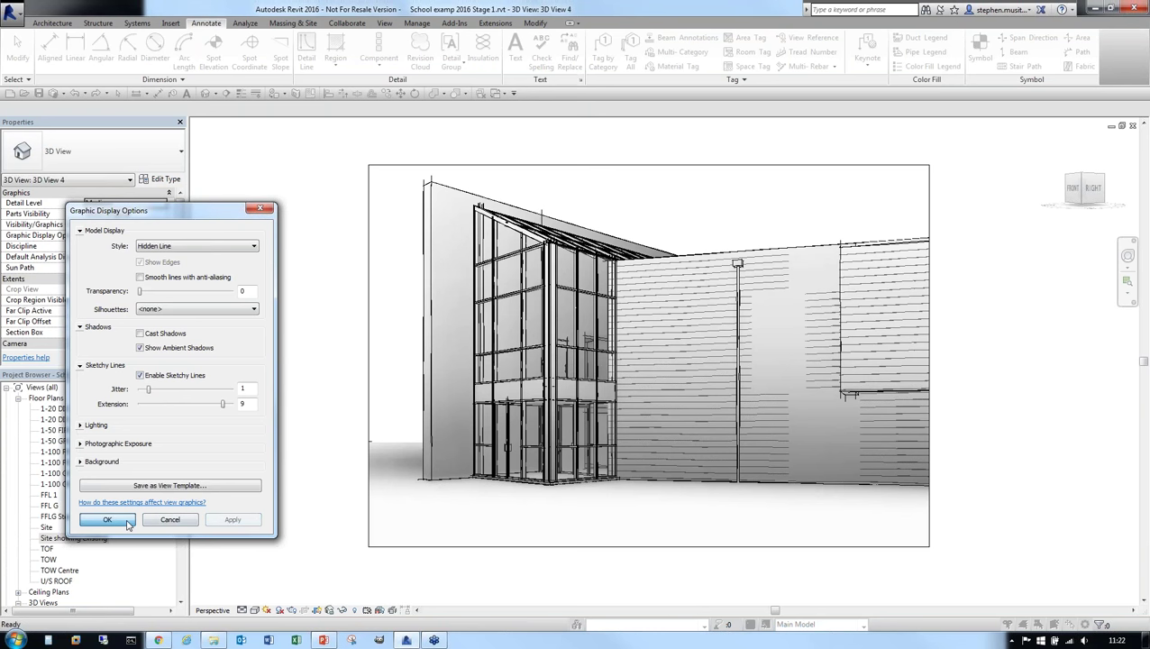
{"action": "left_click", "coordinate": [128, 523]}
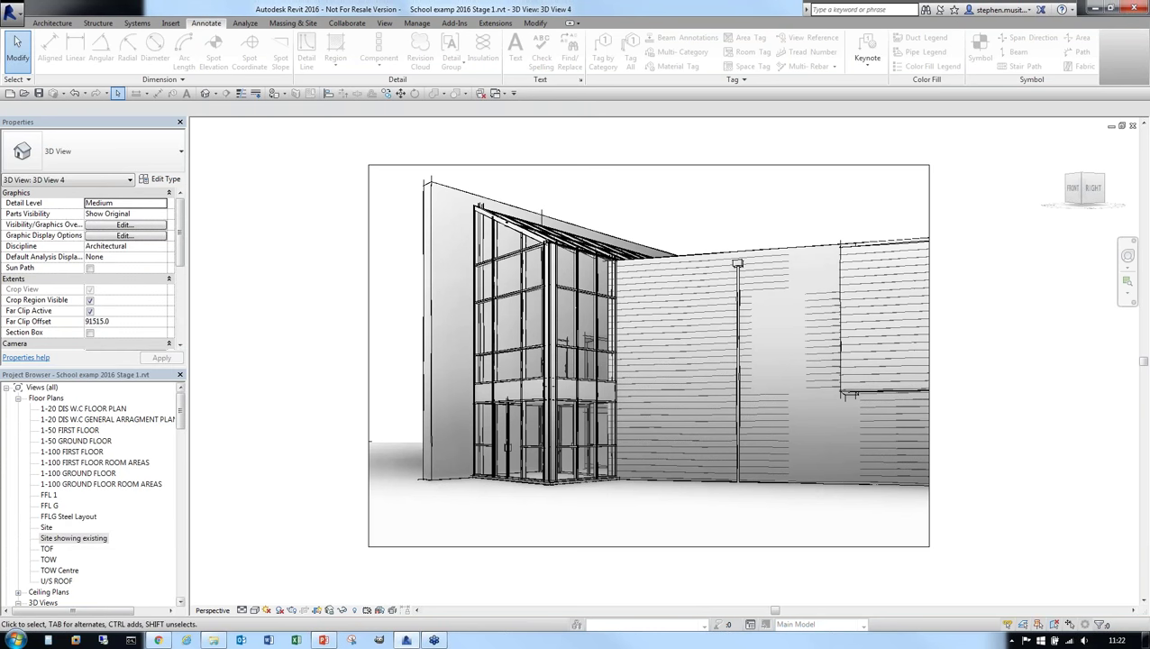
Step: Open the Atrium Perspective 3D view and set its visual style to Shaded
{"action": "left_click_drag", "start_coordinate": [184, 423], "coordinate": [186, 471]}
{"action": "left_click", "coordinate": [72, 463]}
{"action": "double_click", "coordinate": [72, 463]}
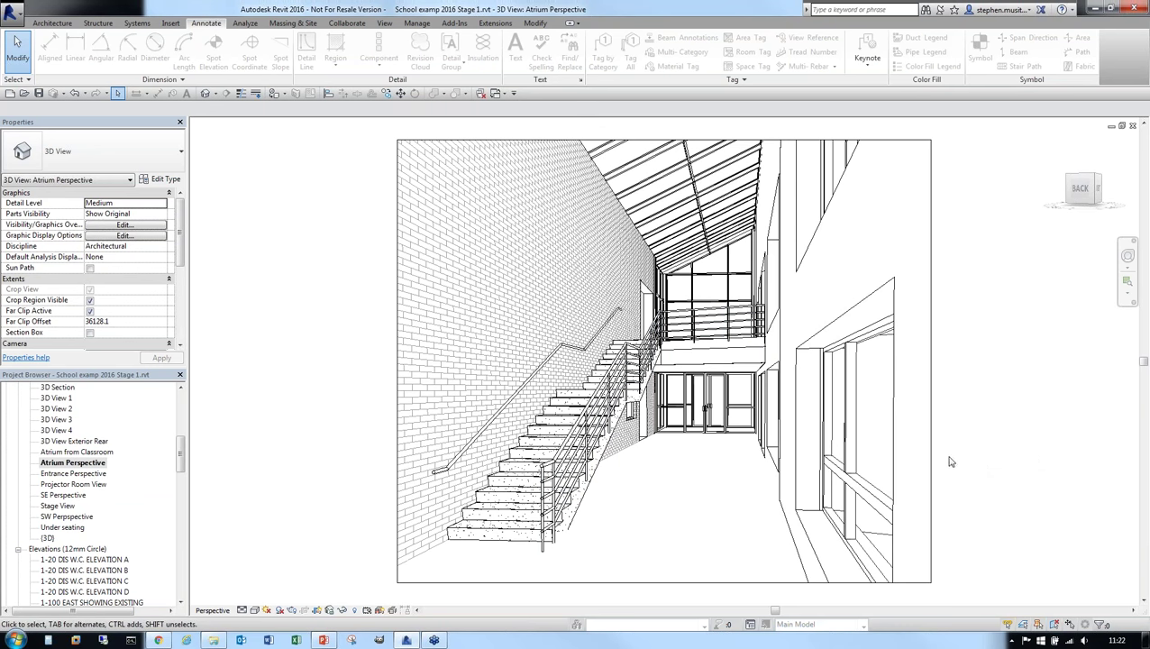
{"action": "left_click", "coordinate": [256, 611]}
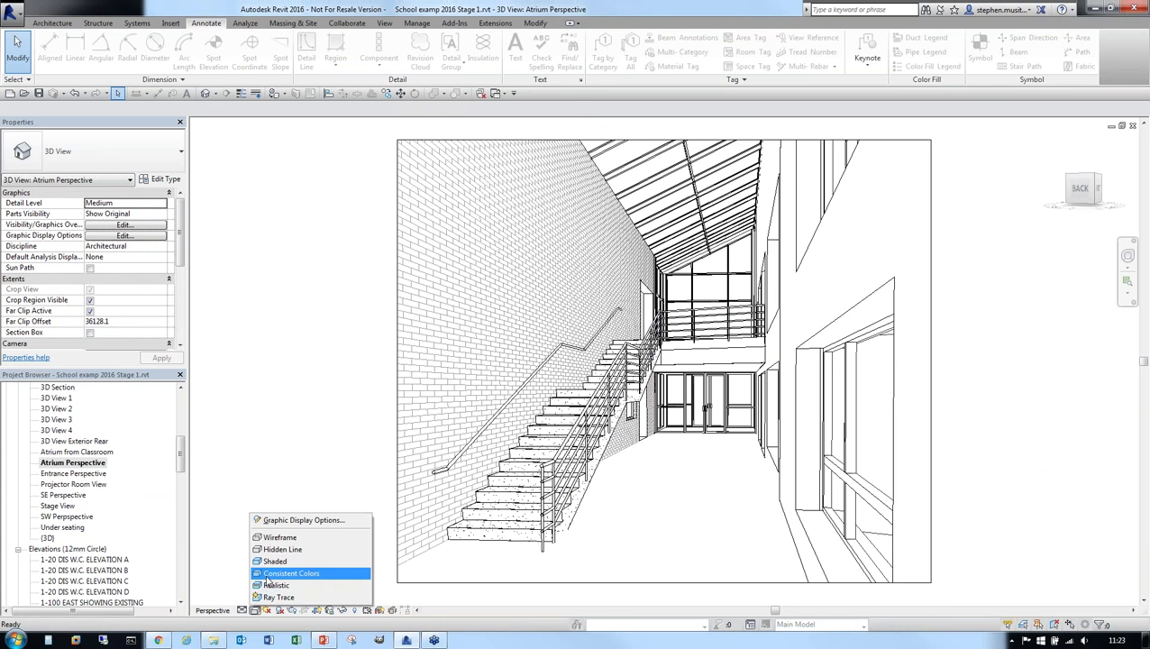
{"action": "left_click", "coordinate": [311, 564]}
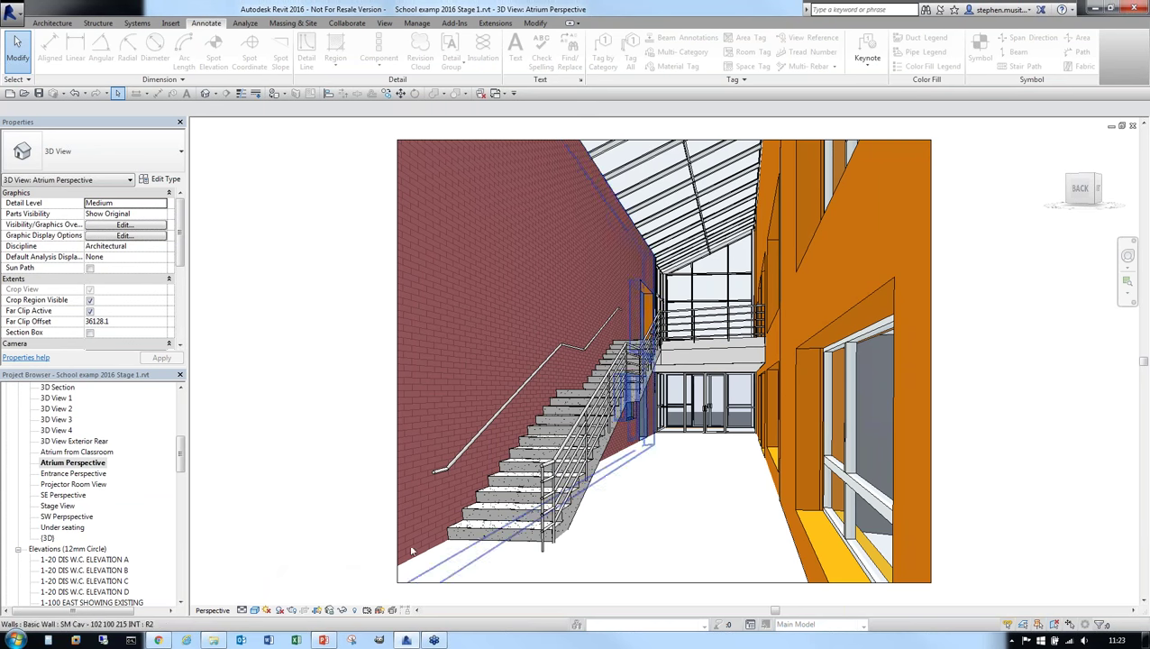
Step: Turn on shadows in the Atrium Perspective view, comparing it with and without them
{"action": "left_click", "coordinate": [280, 611]}
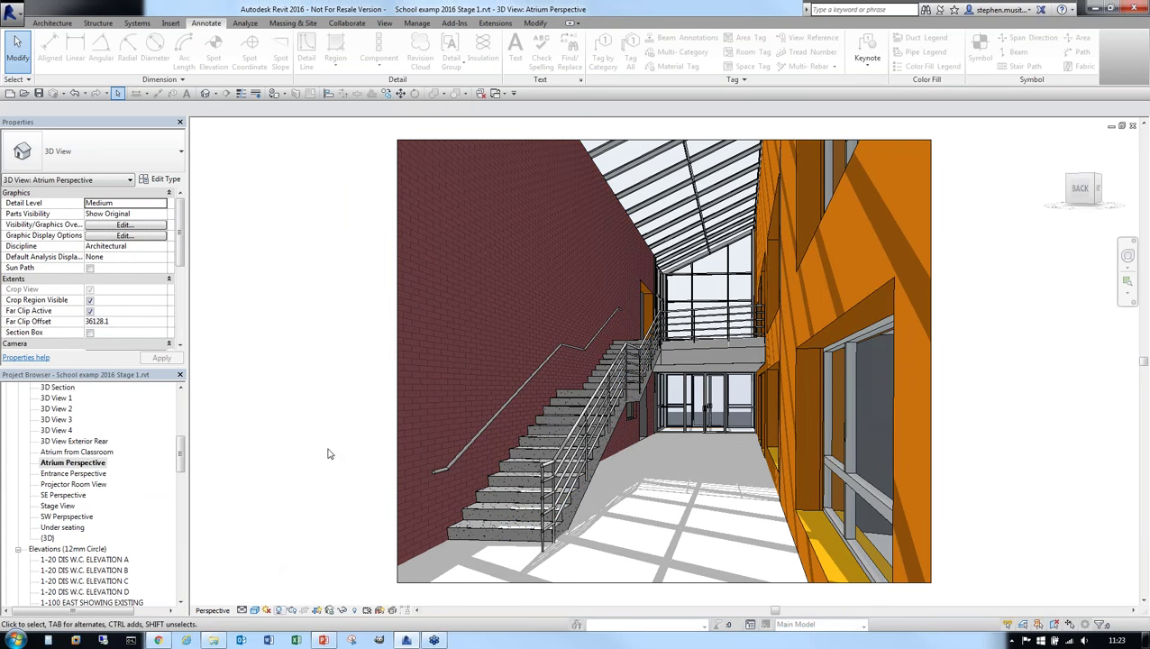
{"action": "left_click", "coordinate": [280, 611]}
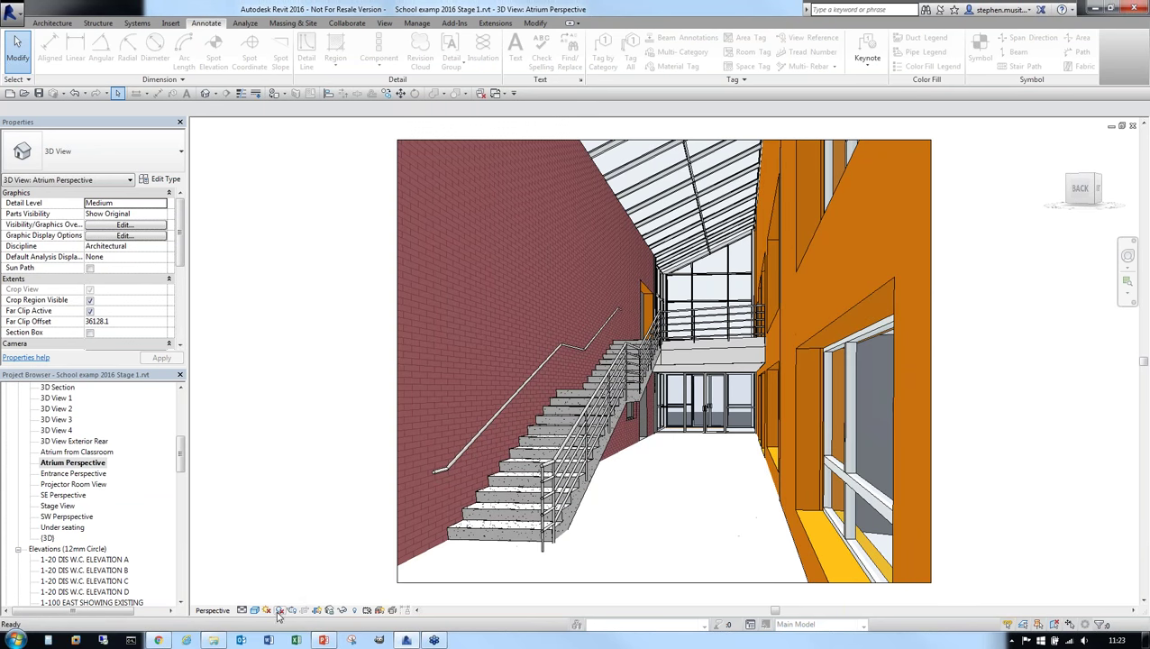
{"action": "left_click", "coordinate": [280, 611]}
Step: Review the sun settings' solar study, location, date and time for the atrium view, and close them without changes
{"action": "left_click", "coordinate": [267, 611]}
{"action": "left_click", "coordinate": [297, 562]}
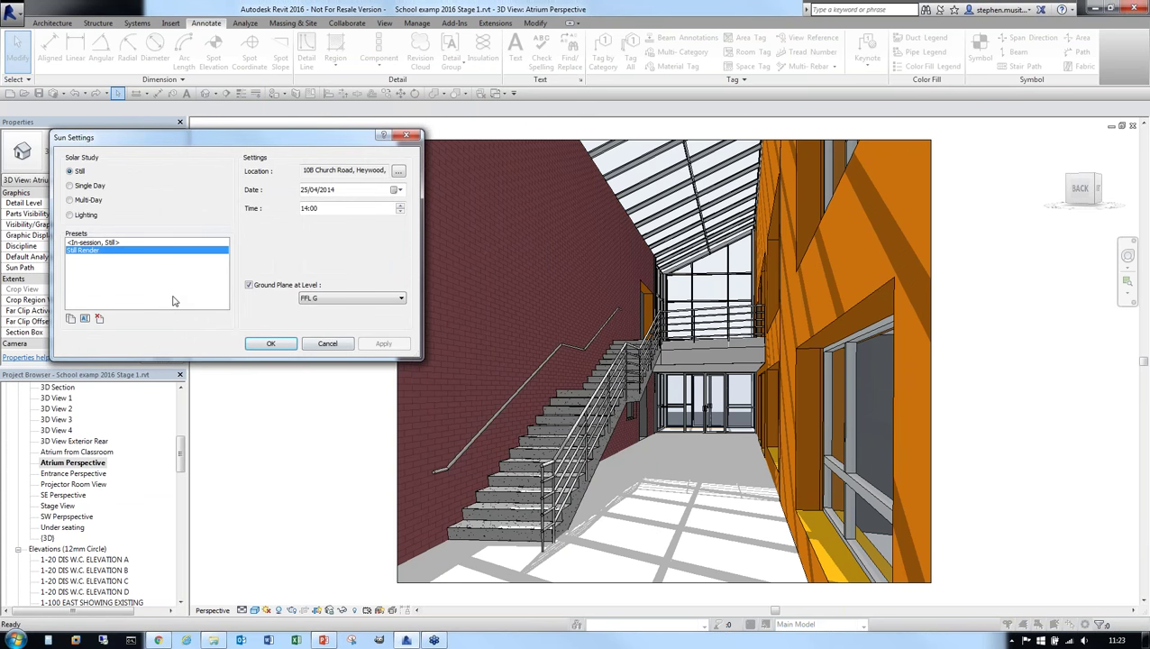
{"action": "left_click", "coordinate": [328, 344]}
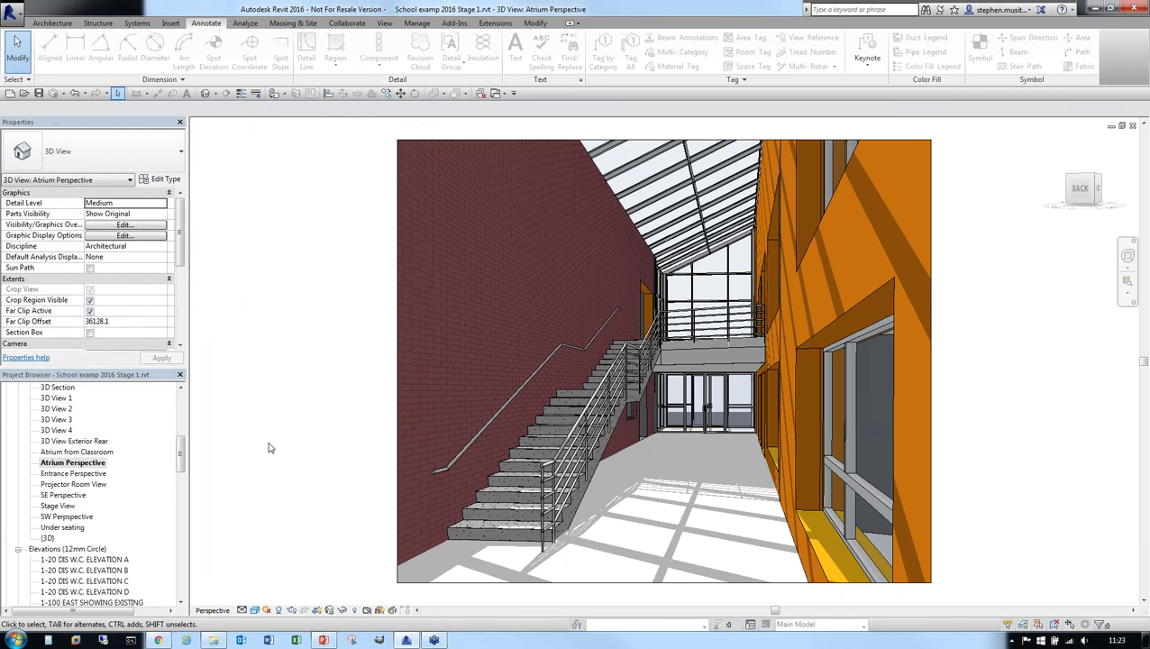
{"action": "scroll", "coordinate": [303, 440], "scroll_direction": "down", "scroll_amount": 2}
{"action": "scroll", "coordinate": [306, 440], "scroll_direction": "up", "scroll_amount": 2}
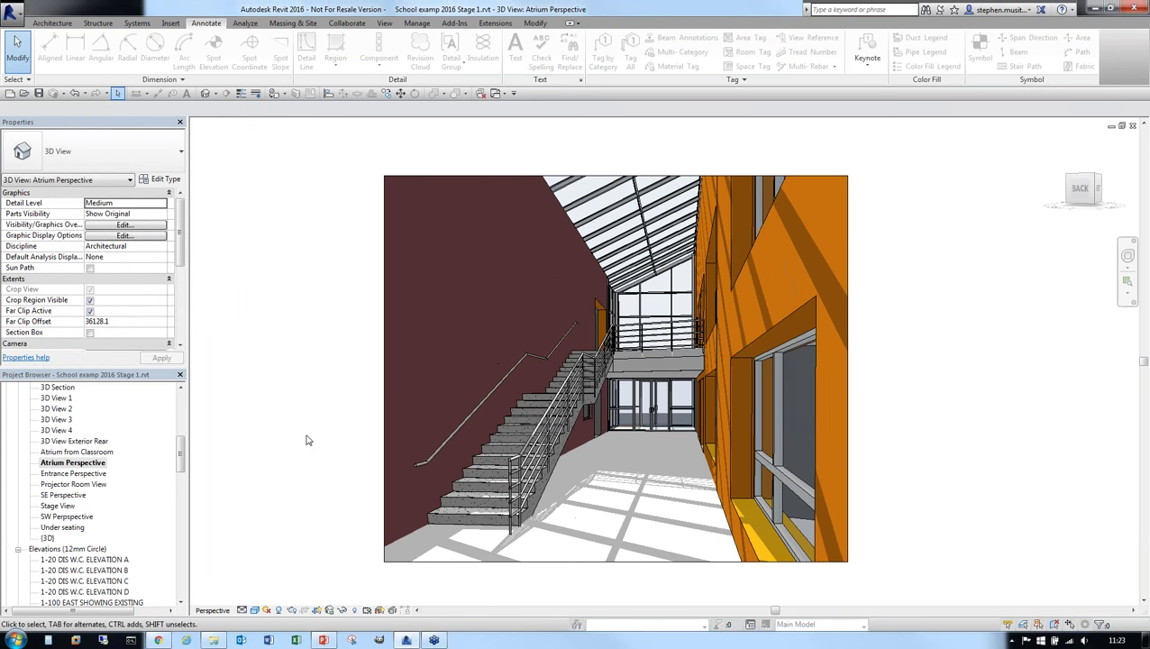
Step: View the saved atrium renderings in turn: both Draft versions, the Best 4hr version and the Best 40min i7Q version
{"action": "left_click_drag", "start_coordinate": [181, 446], "coordinate": [181, 506]}
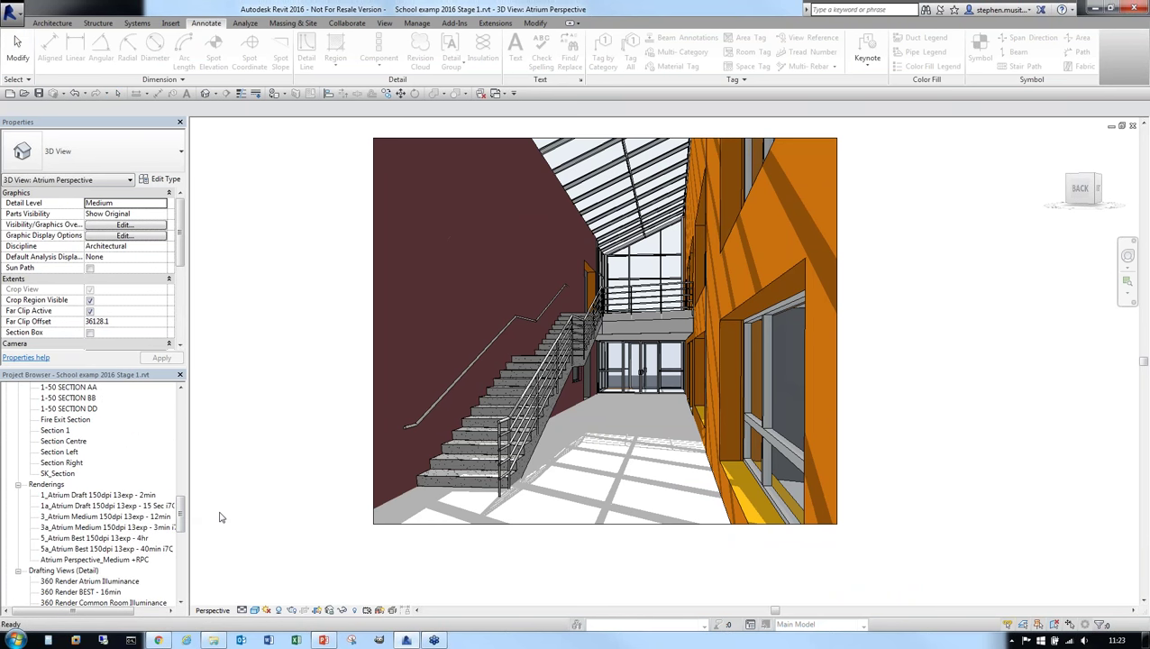
{"action": "double_click", "coordinate": [141, 497]}
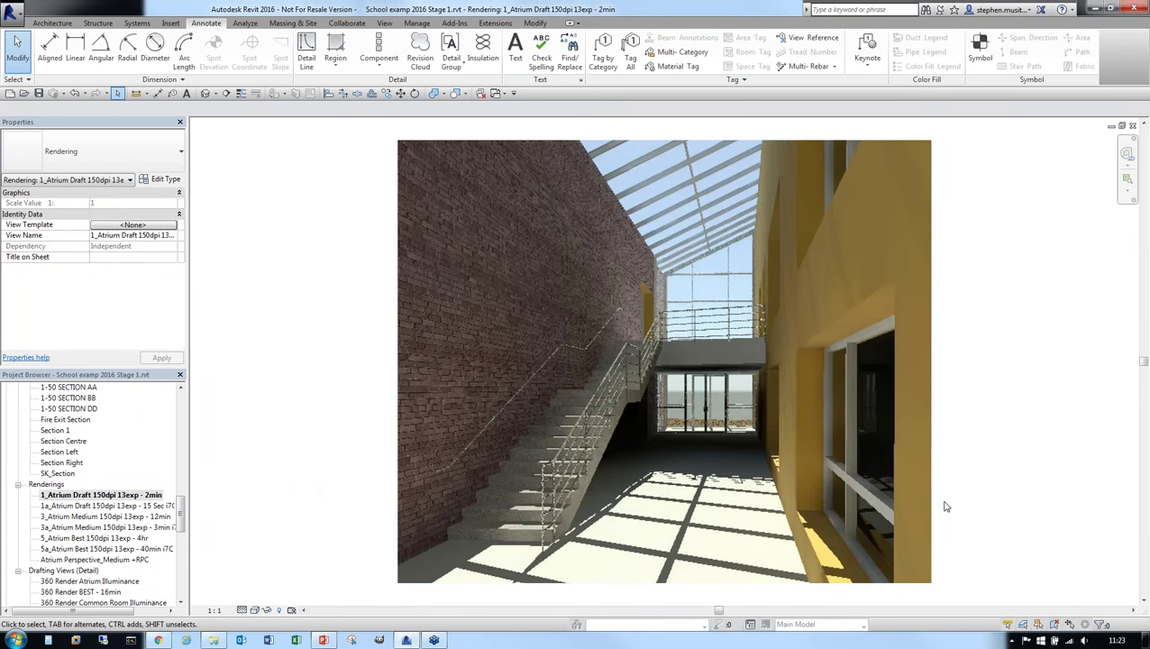
{"action": "double_click", "coordinate": [103, 505]}
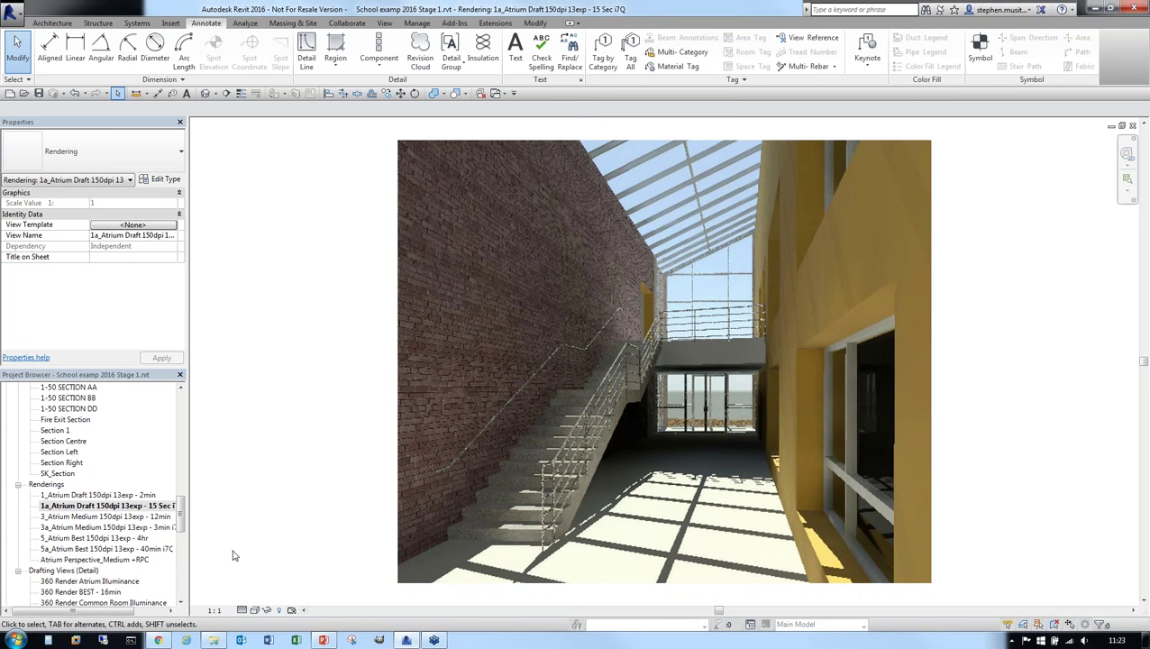
{"action": "double_click", "coordinate": [117, 539]}
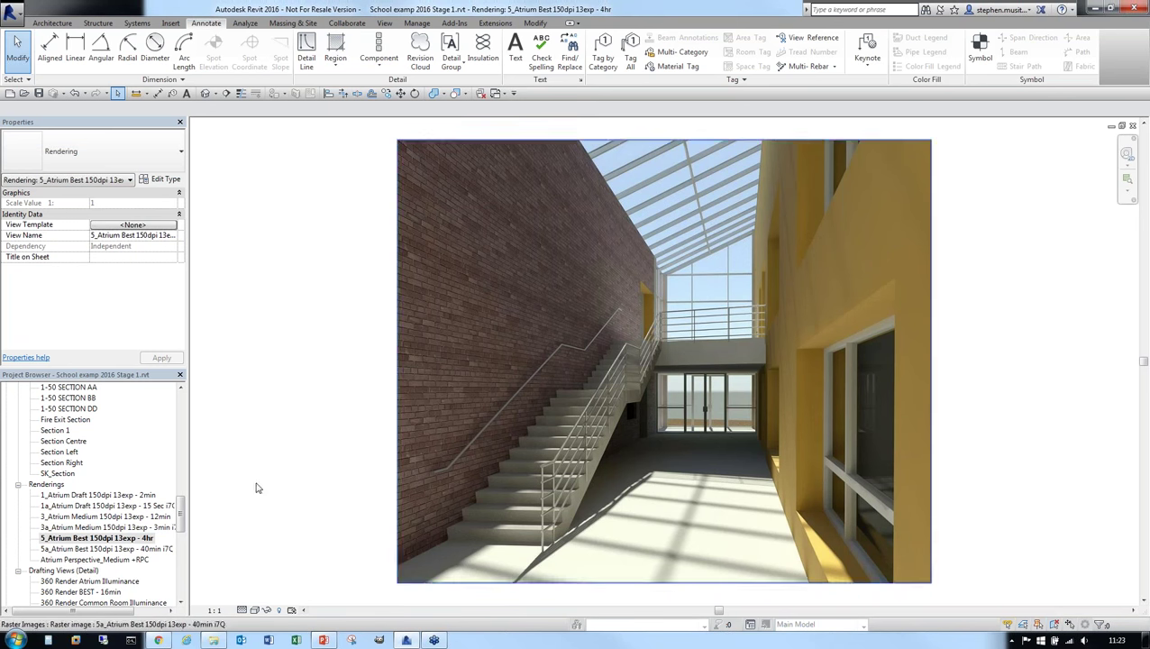
{"action": "double_click", "coordinate": [122, 549]}
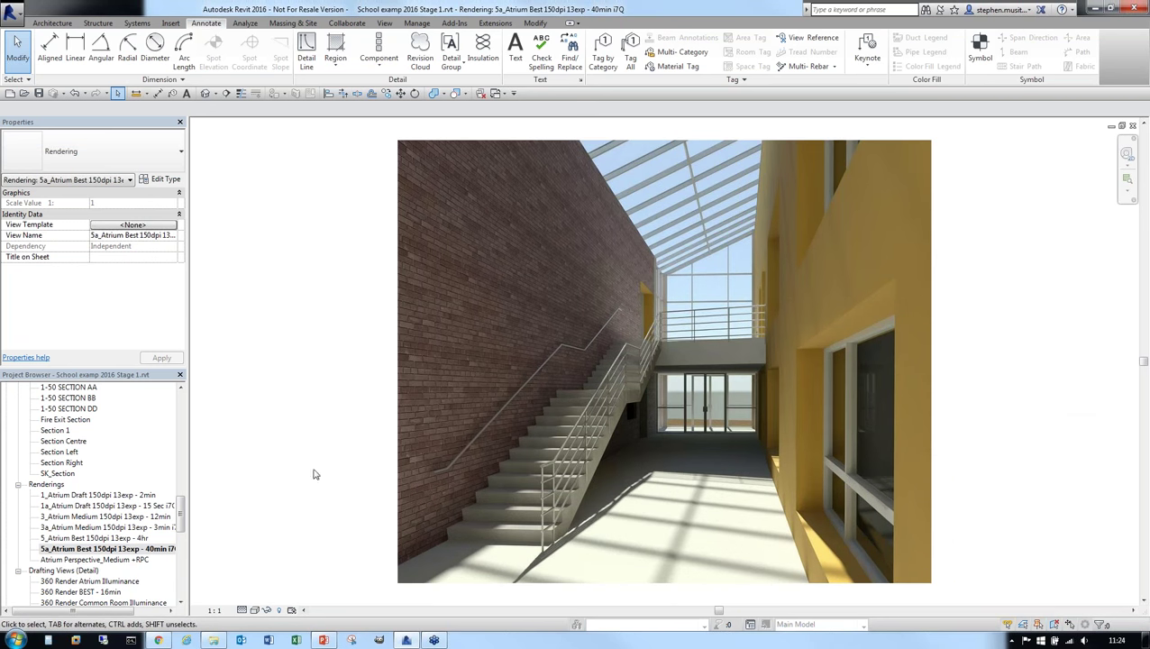
Step: View the 360 Render drafting views: BEST - 16min, Gnd Flr Illuminance 9am-3pm and Common Room Illuminance, ending back on BEST - 16min
{"action": "left_click_drag", "start_coordinate": [182, 504], "coordinate": [185, 522]}
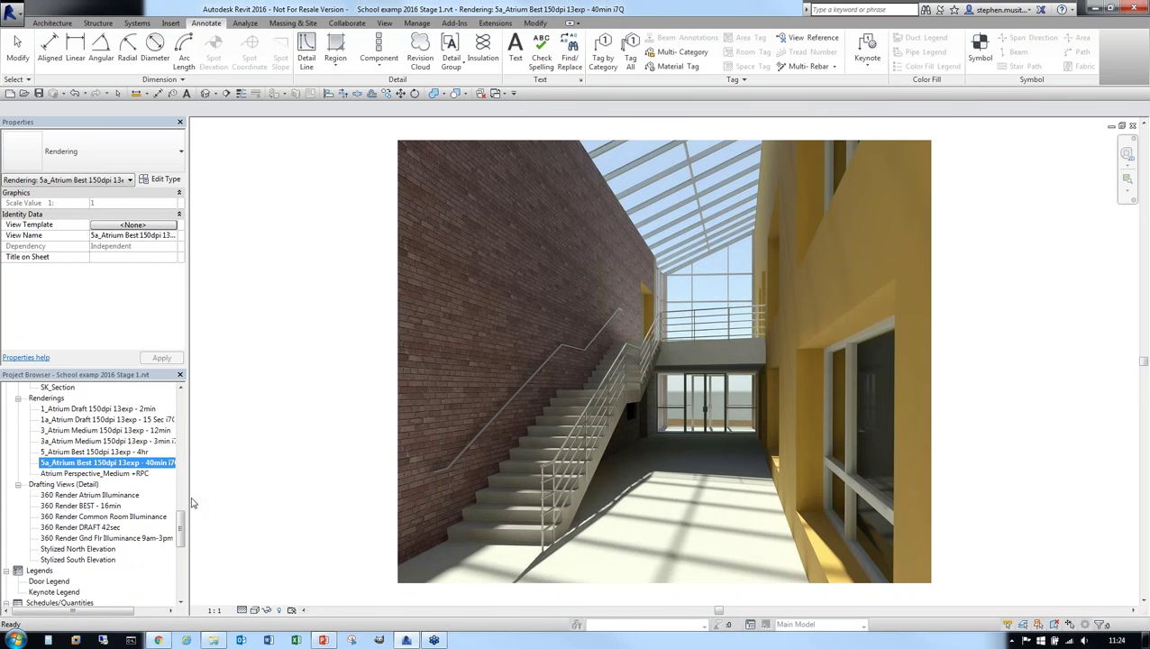
{"action": "double_click", "coordinate": [95, 505]}
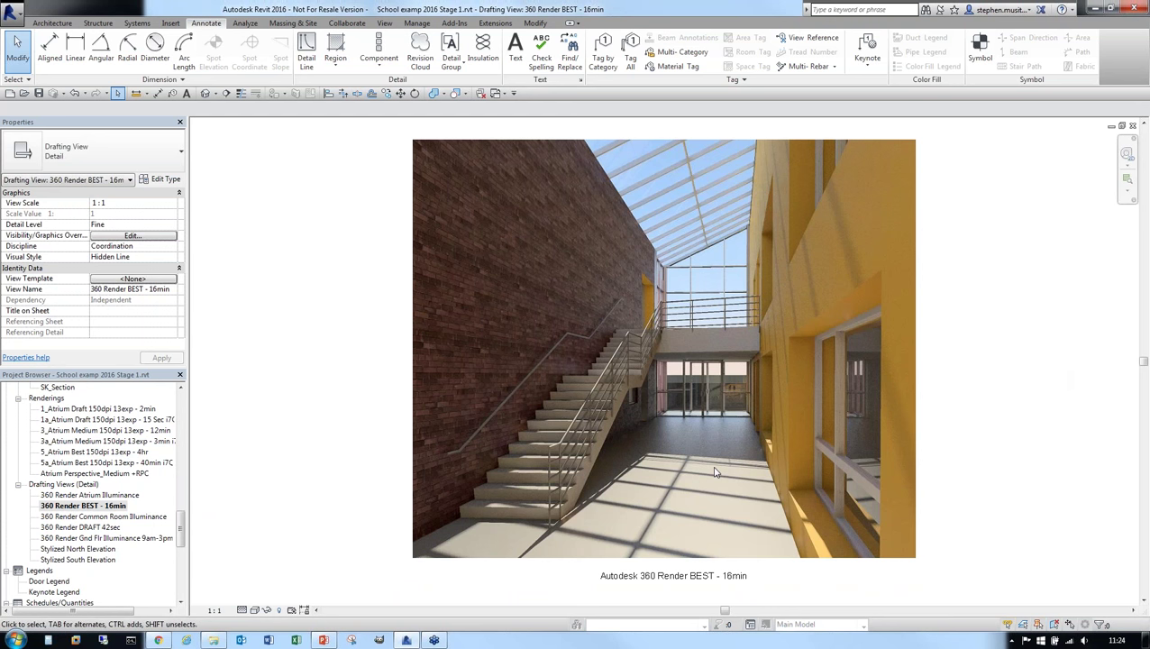
{"action": "double_click", "coordinate": [99, 538]}
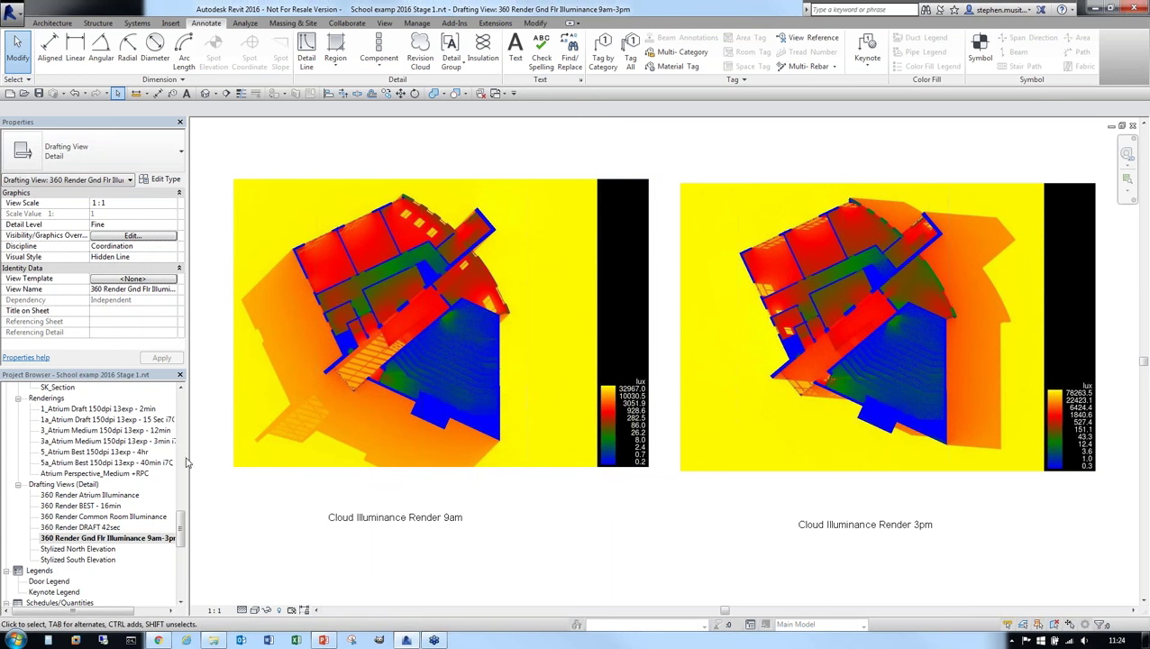
{"action": "double_click", "coordinate": [132, 517]}
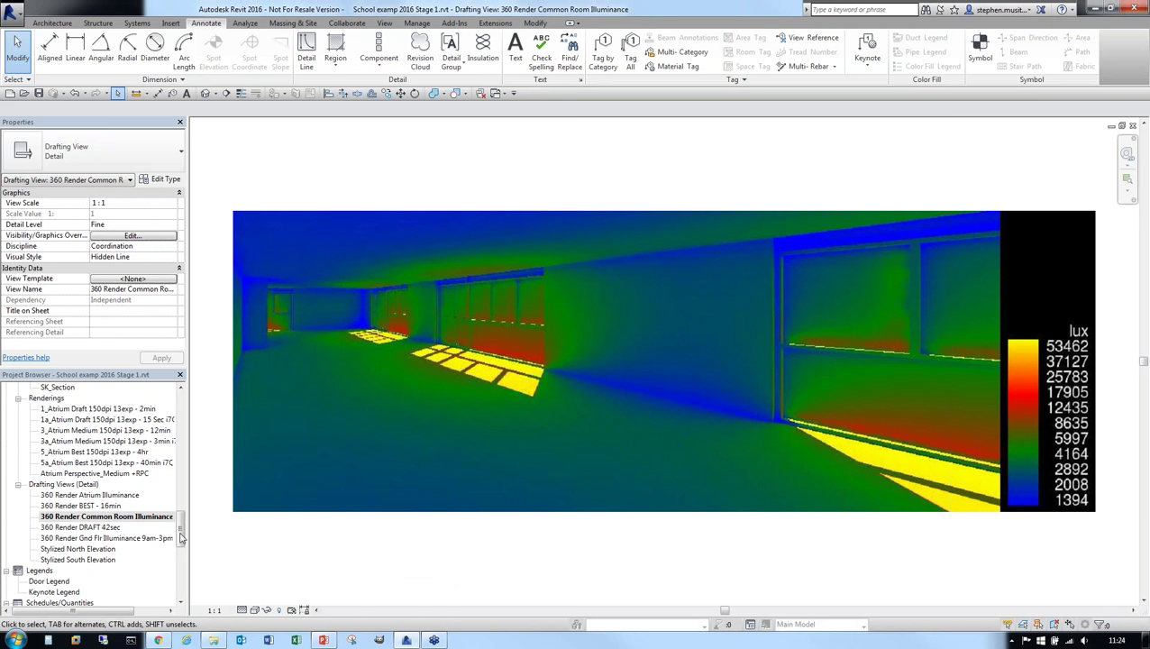
{"action": "double_click", "coordinate": [91, 505]}
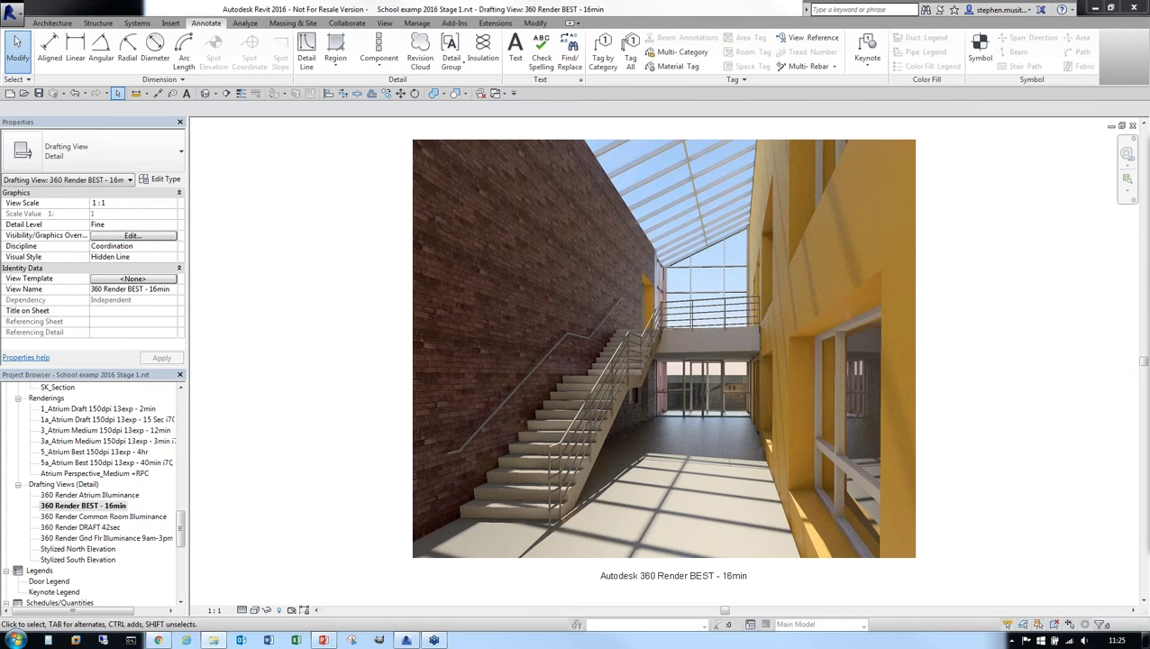
Step: Switch to the PowerPoint slide show, look at the Building Design Suite 2016 included software slide and go to the Next Steps slide
{"action": "left_click", "coordinate": [323, 639]}
{"action": "left_click", "coordinate": [439, 329]}
{"action": "left_click", "coordinate": [618, 303]}
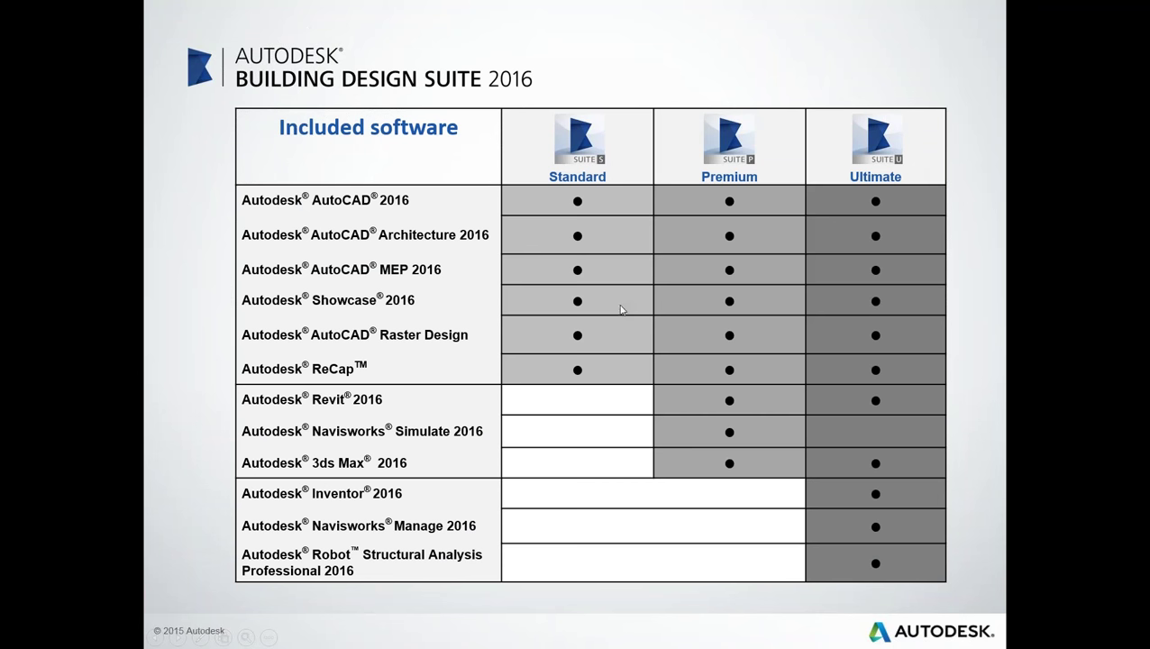
{"action": "key", "text": "Left"}
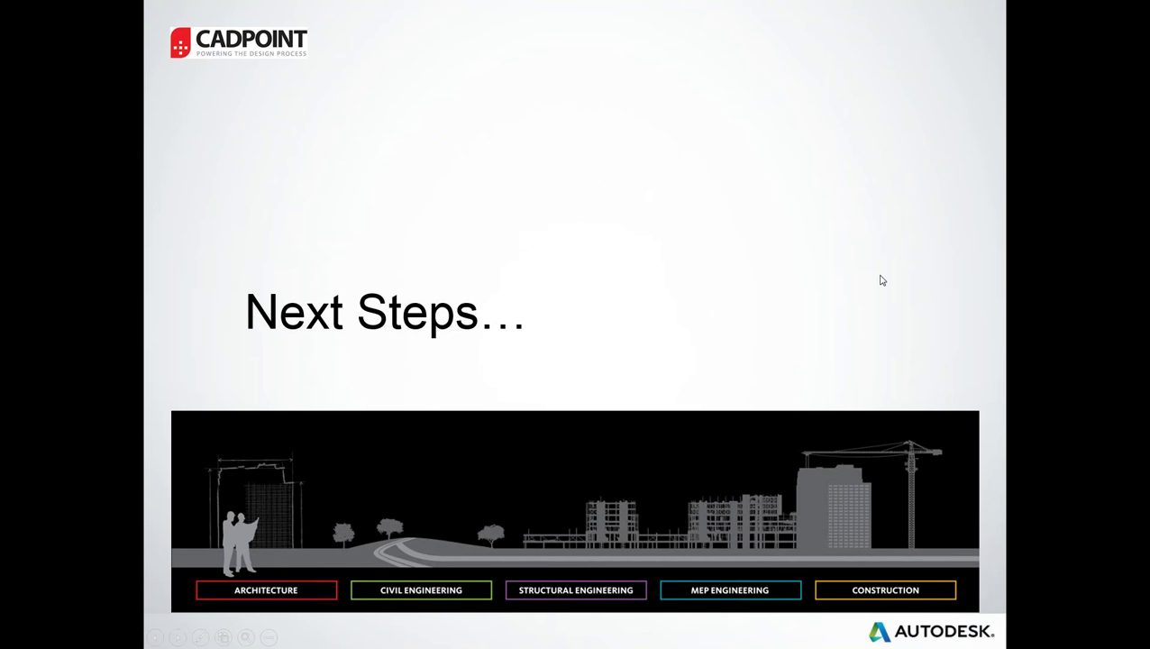
{"action": "key", "text": "Right"}
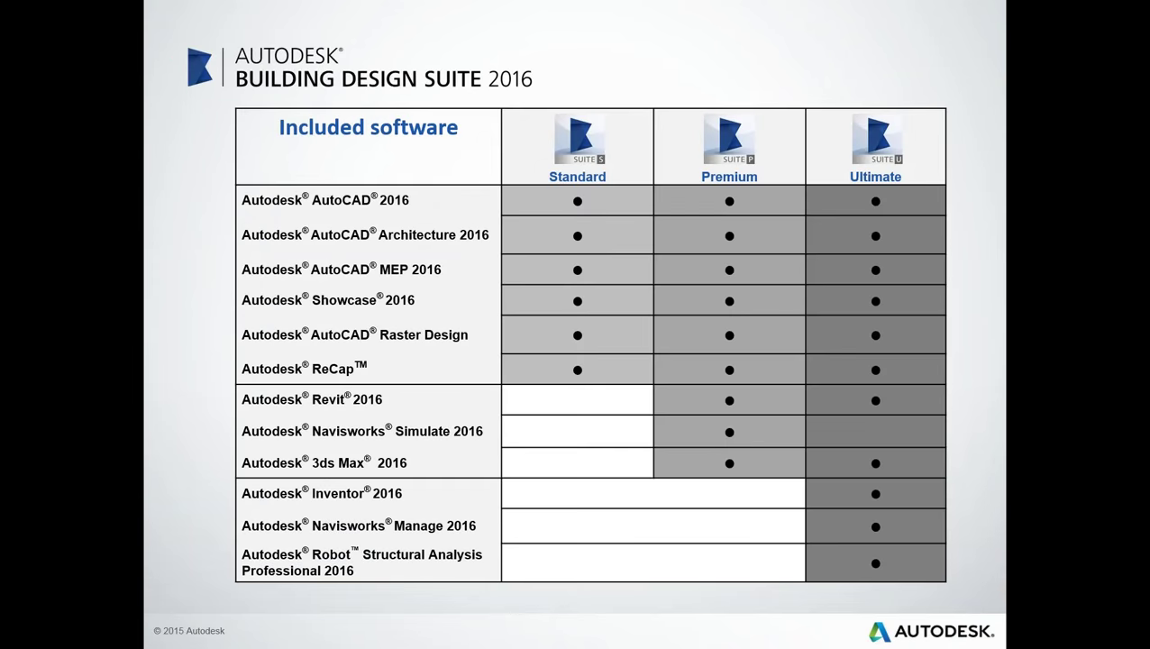
{"action": "key", "text": "Left"}
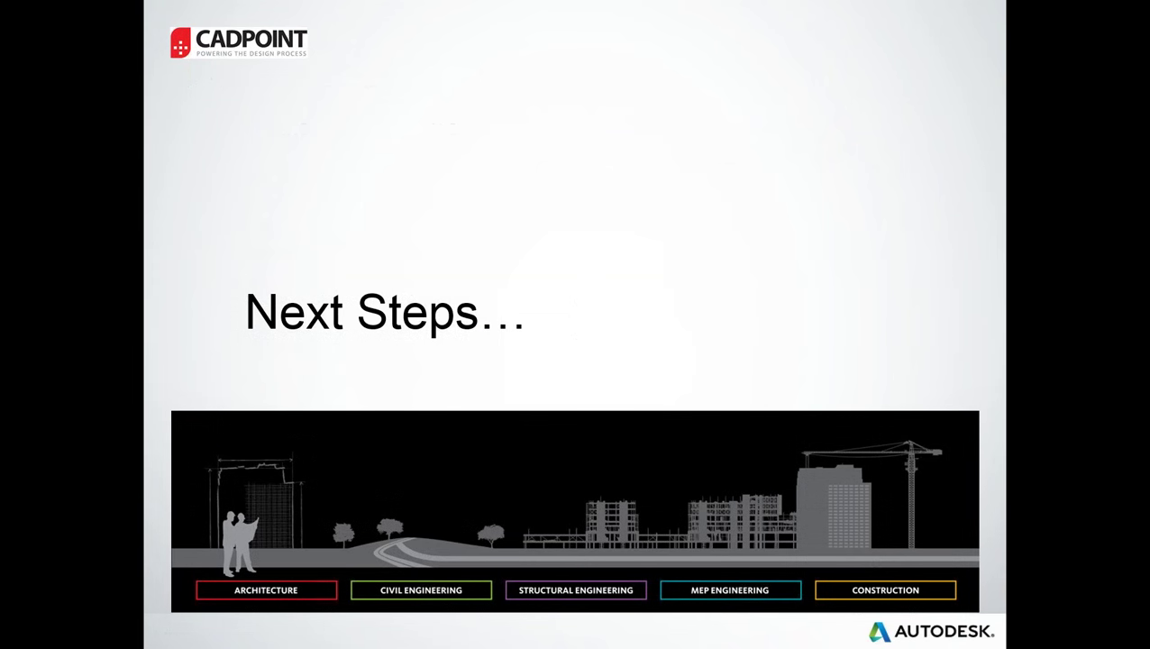